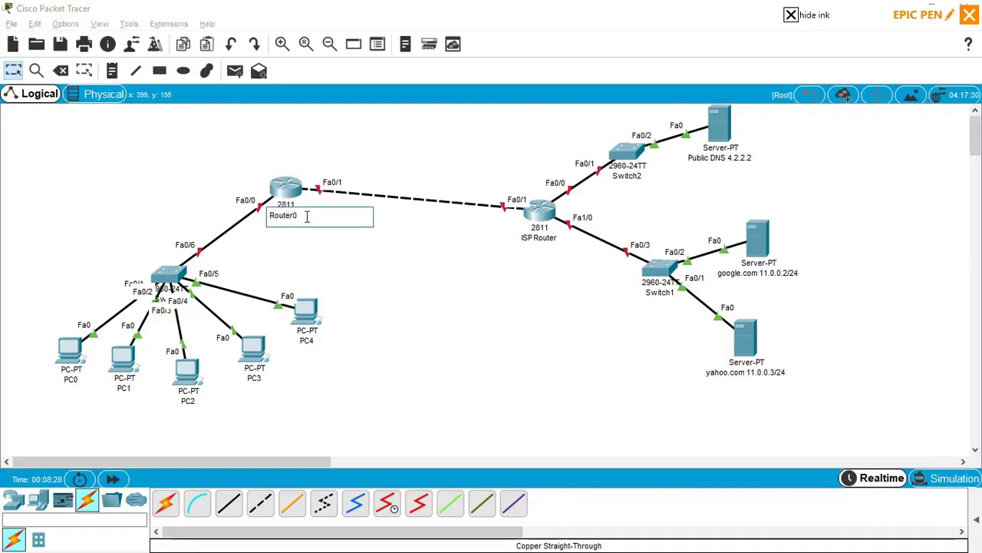
Rename the 2811 router connected to the PC switch as Gateway_Router.
key("BackSpace")
key("BackSpace")
key("BackSpace")
key("BackSpace")
key("BackSpace")
key("BackSpace")
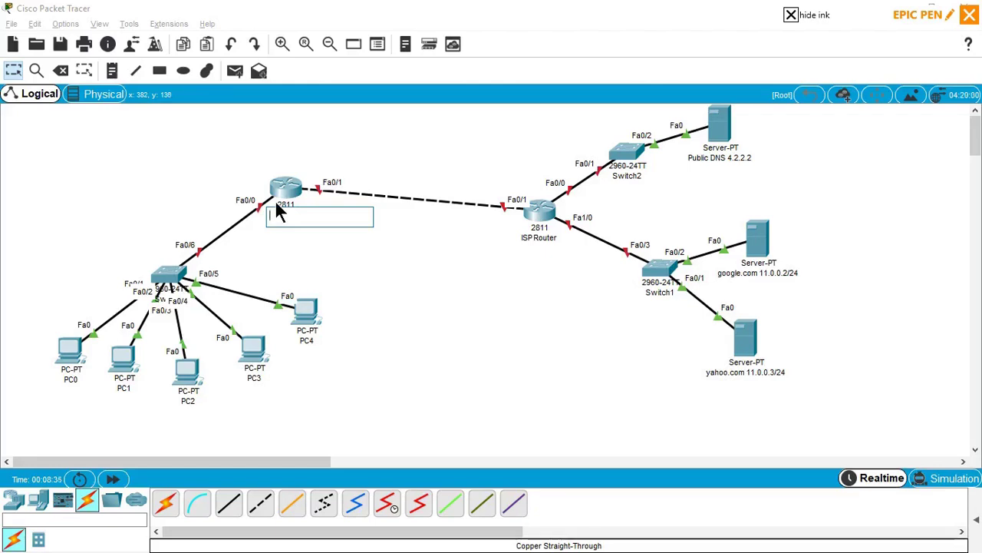
type("Gateway")
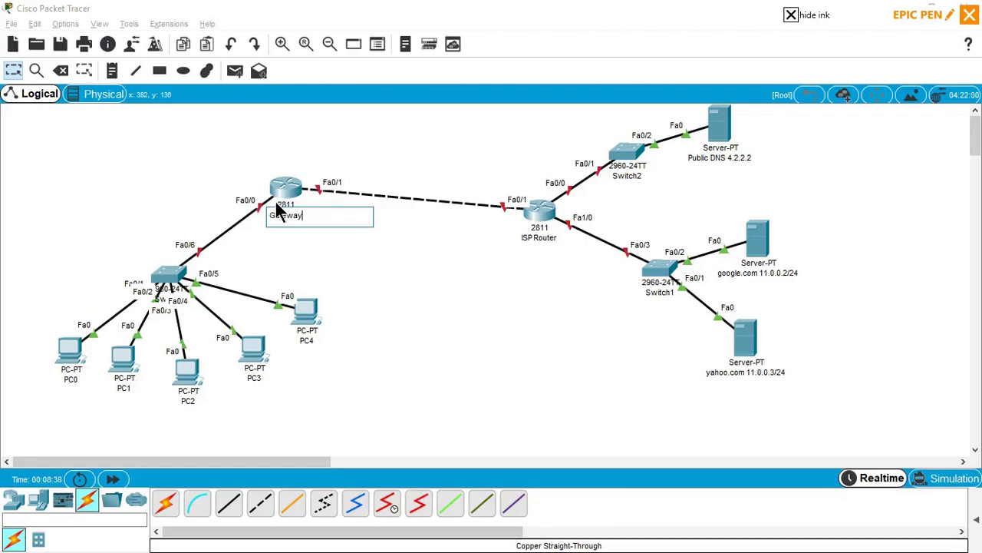
type("_Rou")
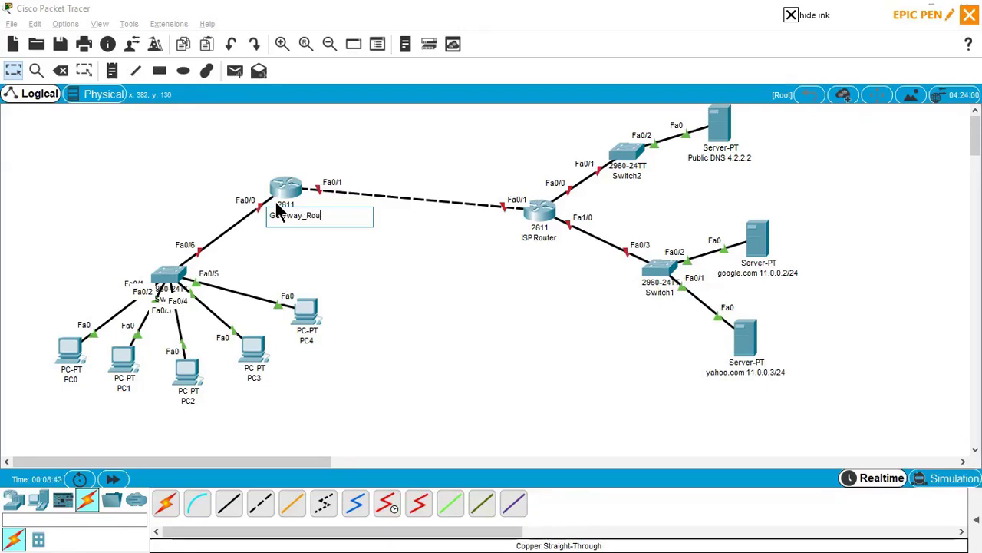
type("ter")
left_click(326, 269)
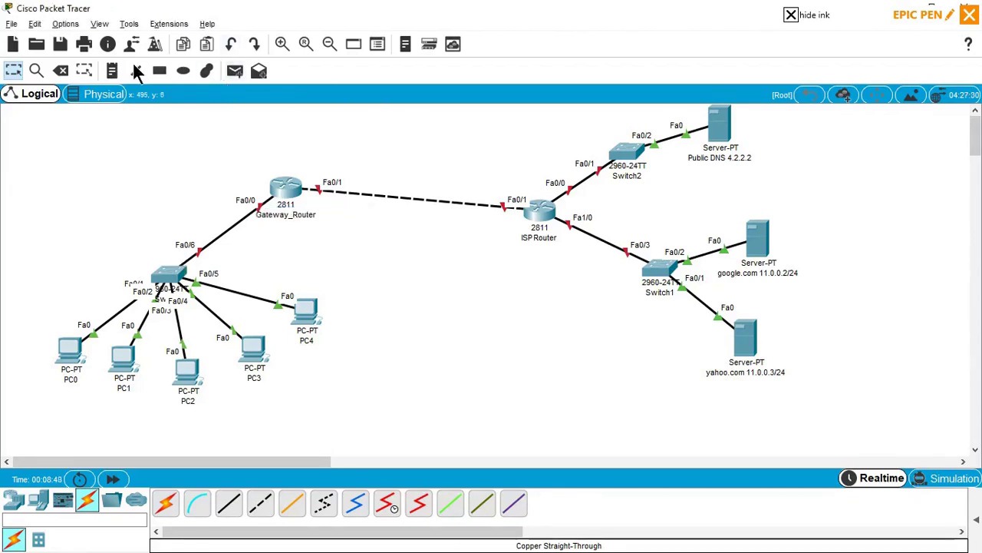
Place a two-line note reading "Internal Network" and "10.0.0.0/24" in the empty area above PC0.
left_click(44, 221)
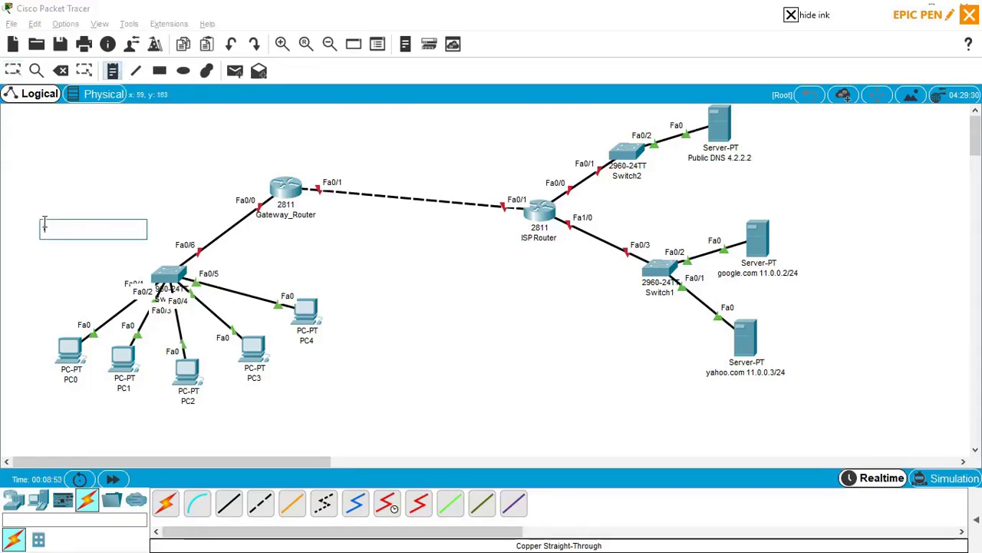
type("Interb")
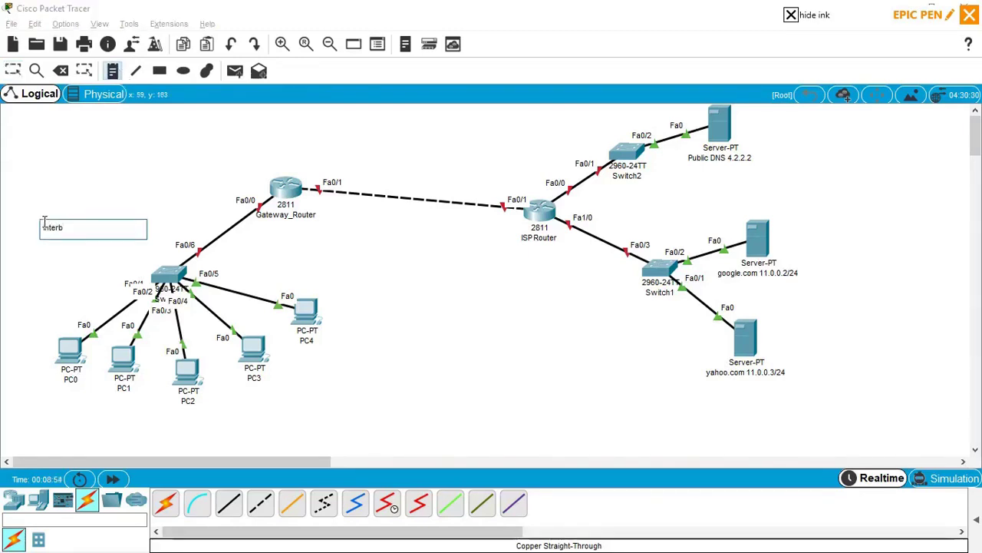
type("na")
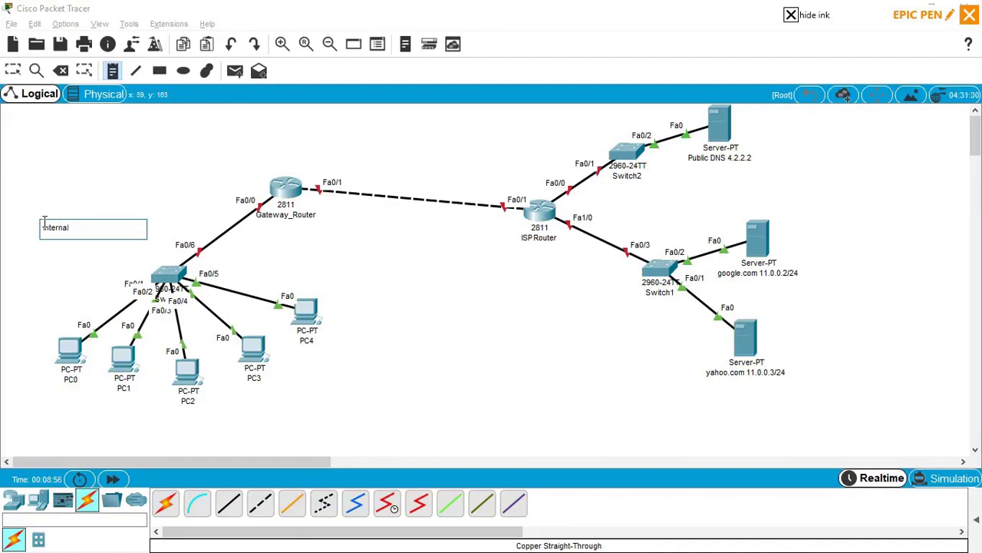
type("l Network")
key("Return")
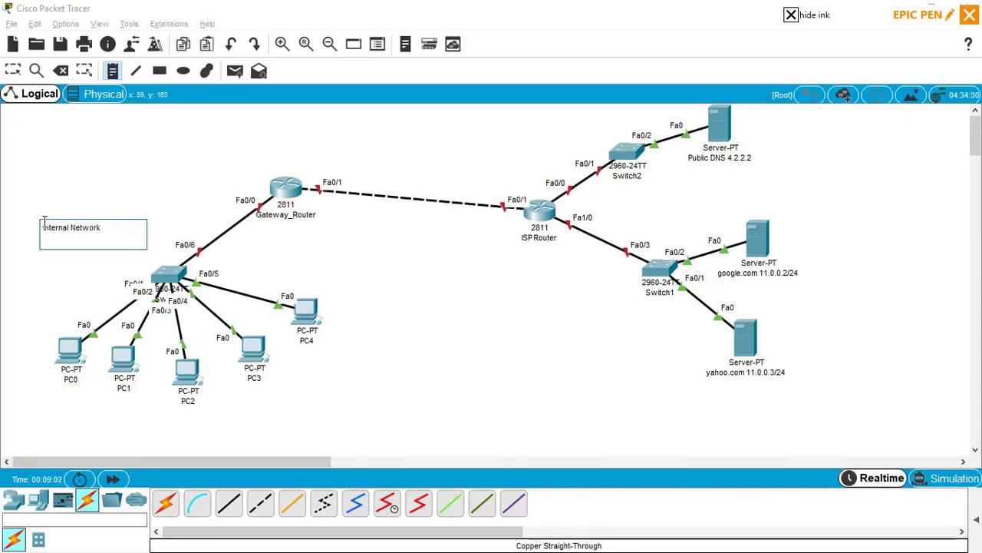
type("10.0.0.0")
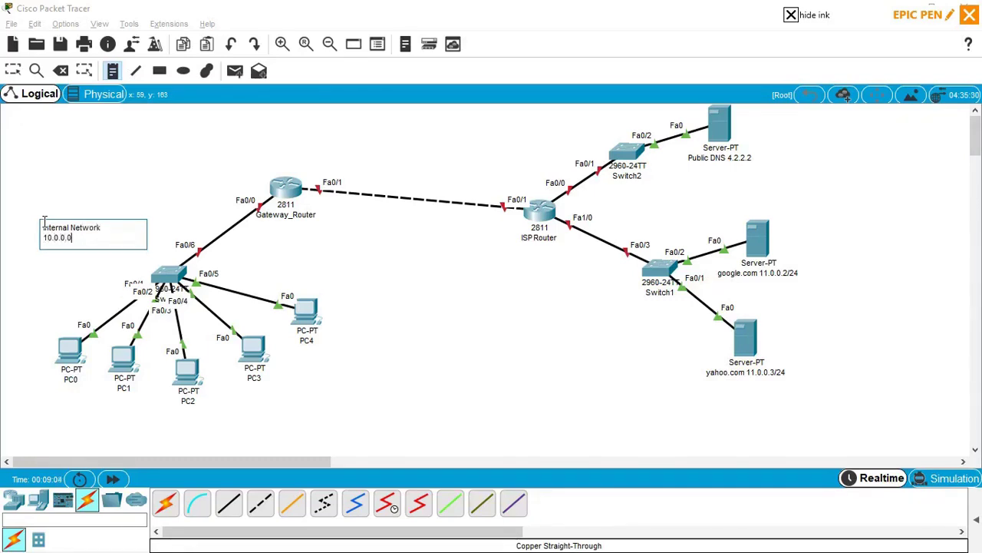
type("/24")
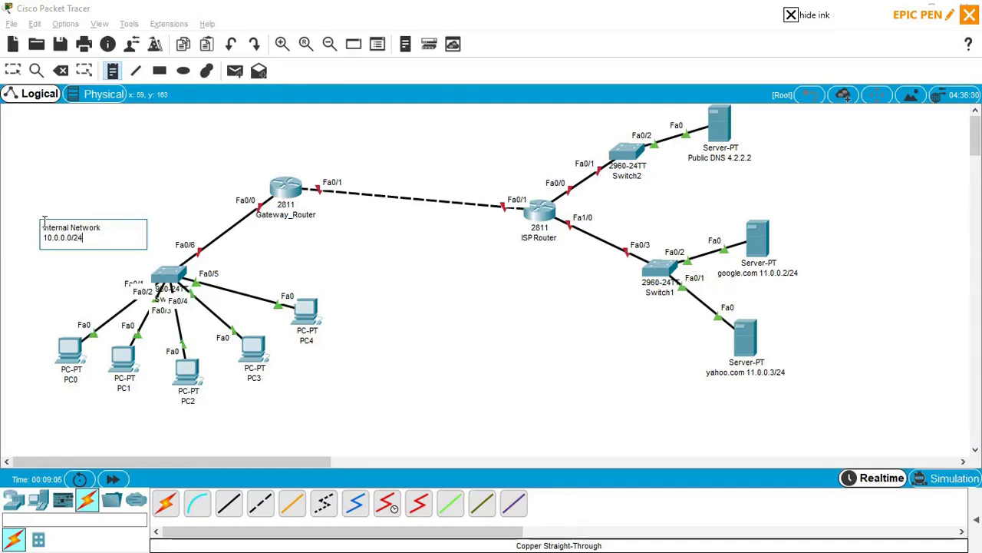
key("Escape")
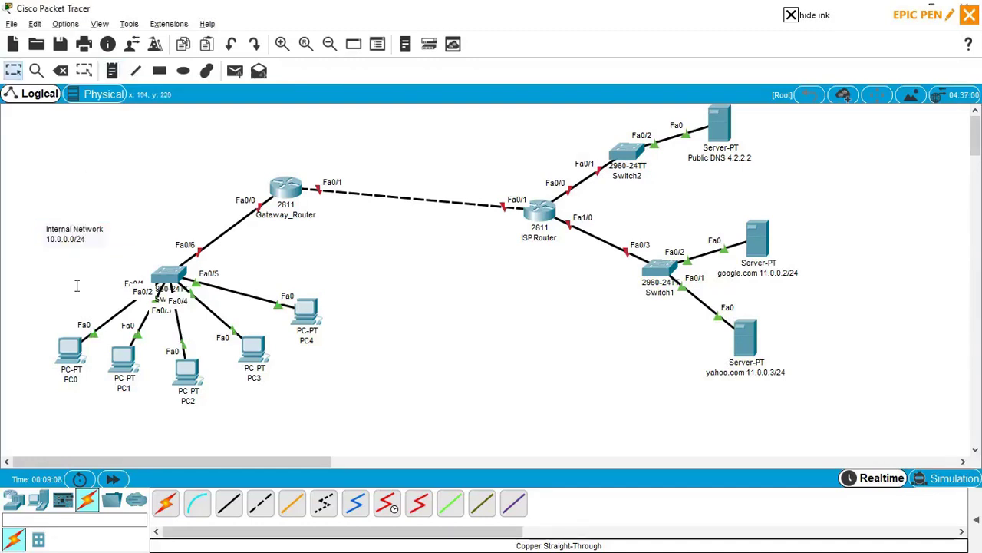
Give PC0 the static IP address 10.0.0.2 with subnet mask 255.255.255.0.
left_click(68, 347)
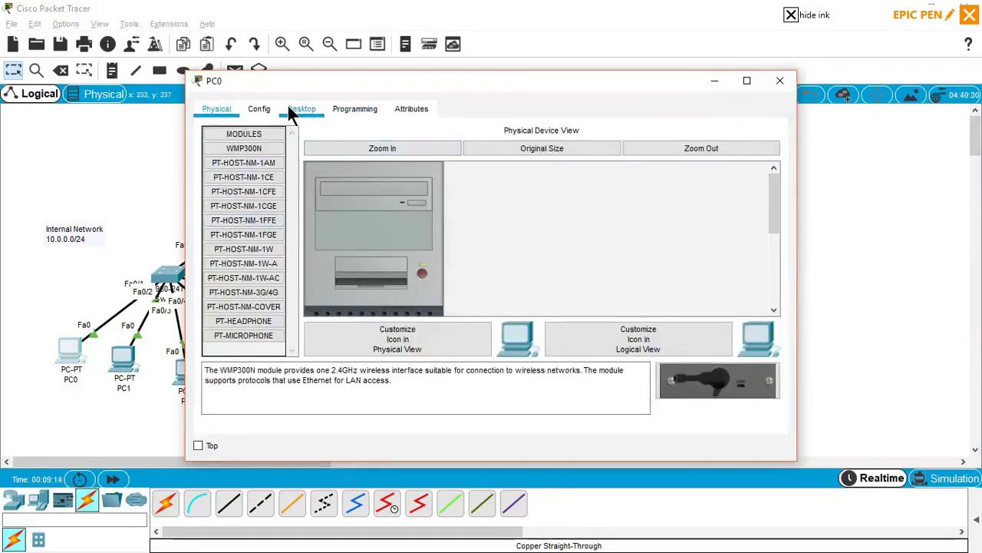
left_click(297, 112)
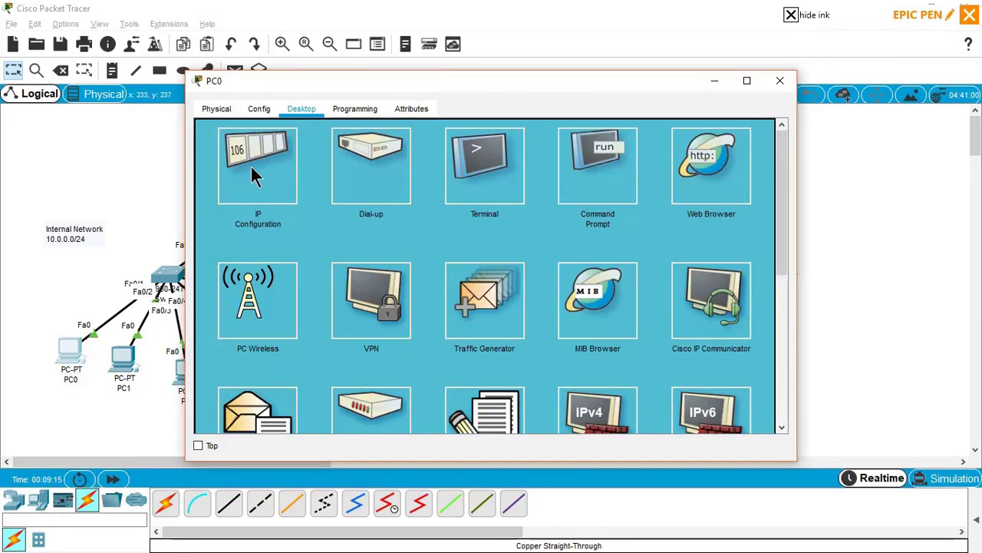
left_click(250, 164)
left_click(397, 151)
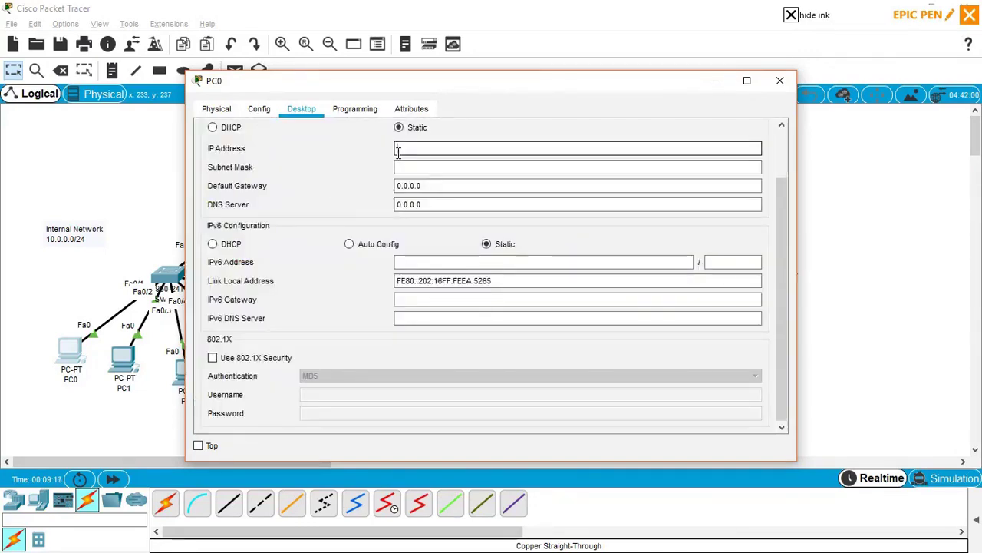
type("10.0.0.2")
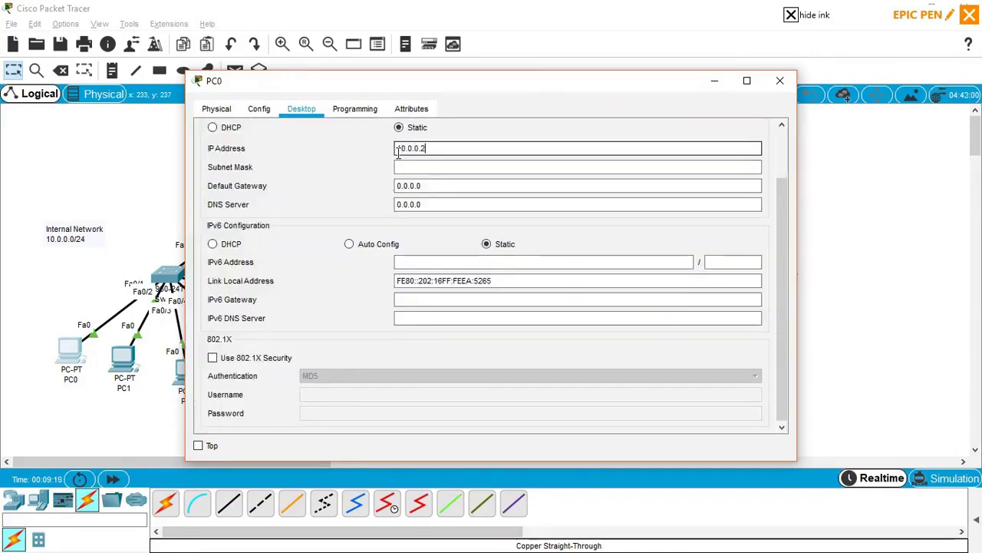
key("Tab")
type("255")
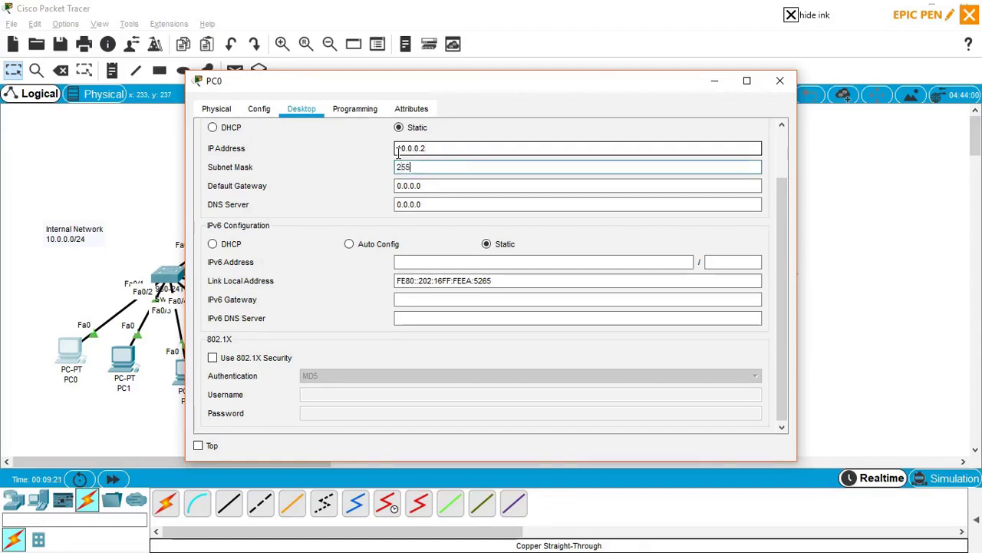
type(".255.255.")
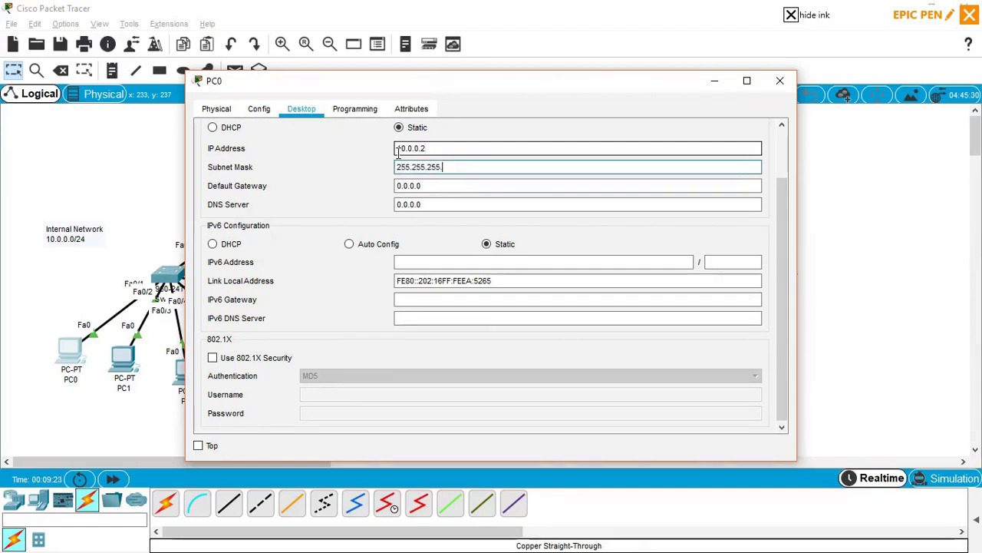
type("0")
Set PC0's default gateway to 10.0.0.1 and DNS server to 4.2.2.2, and close its configuration.
key("Tab")
type("10.0.0.1")
key("Tab")
type("4.2.2")
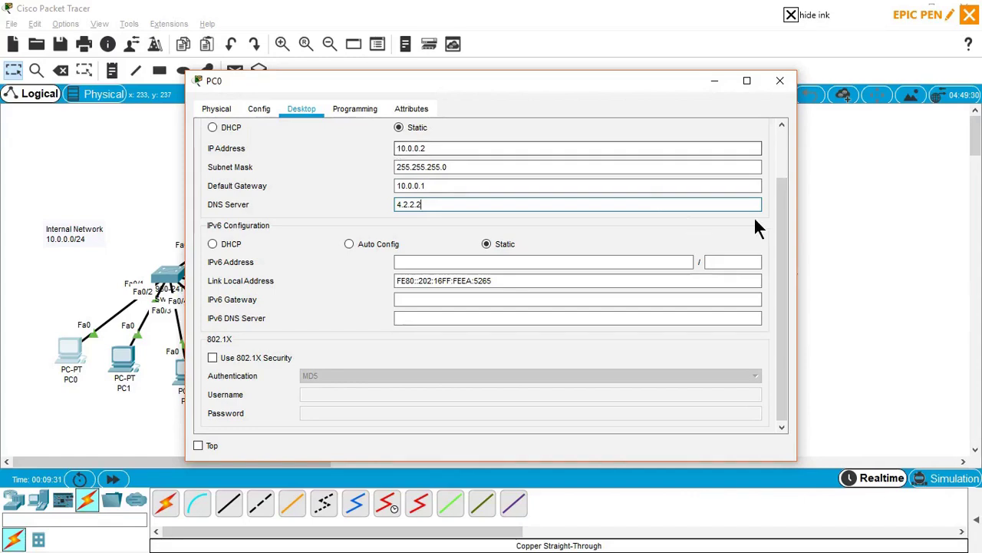
left_click_drag(778, 230, 778, 169)
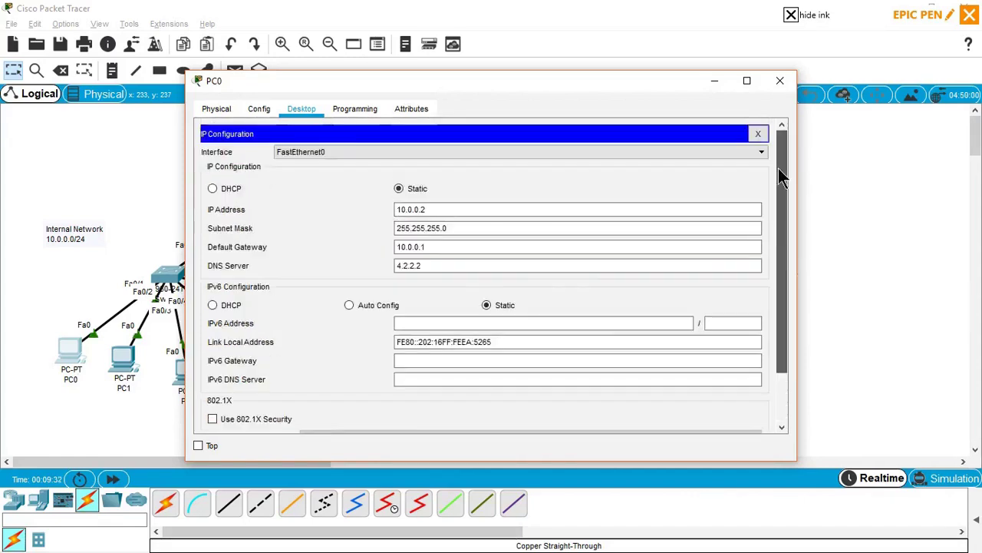
left_click(758, 134)
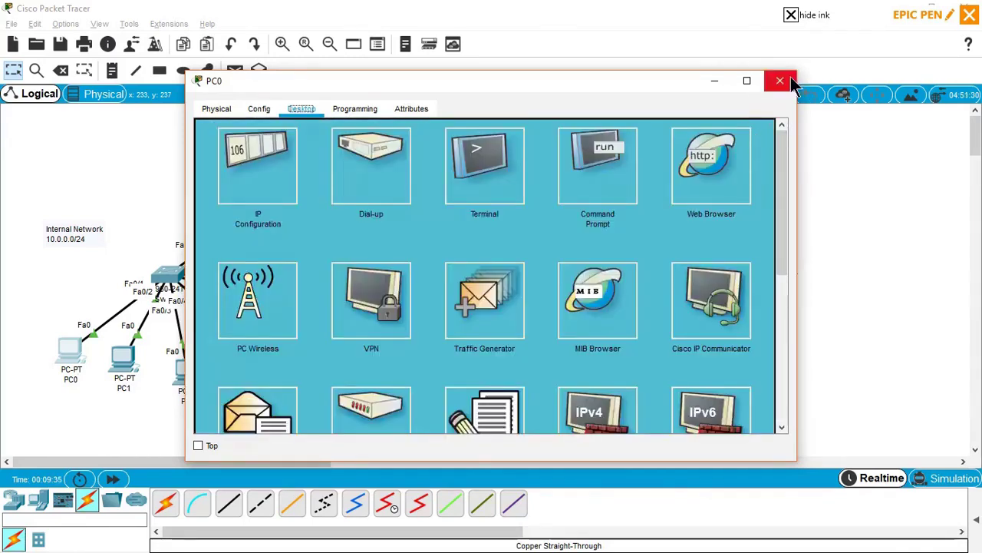
left_click(779, 81)
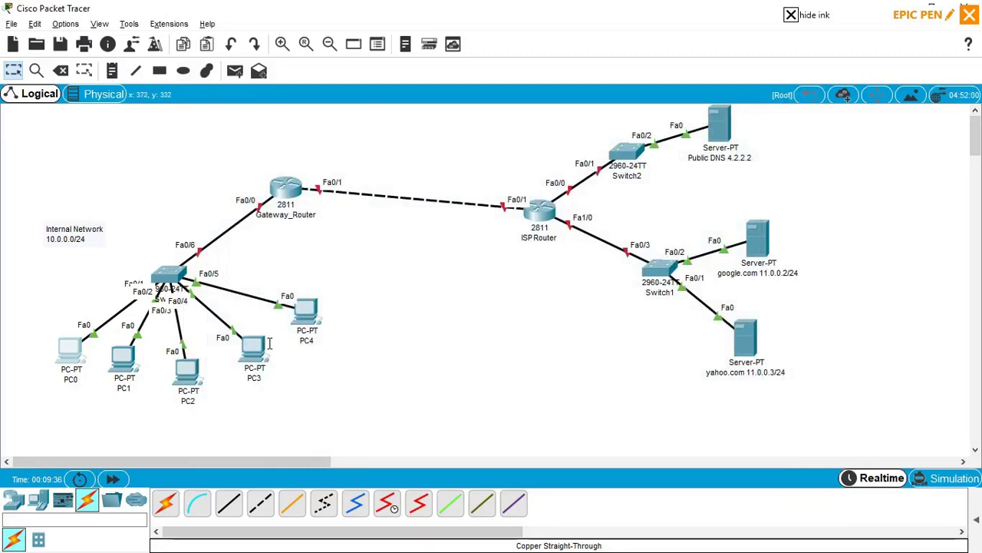
Give PC1 the static IP address 10.0.0.3 with subnet mask 255.255.255.0.
left_click(124, 357)
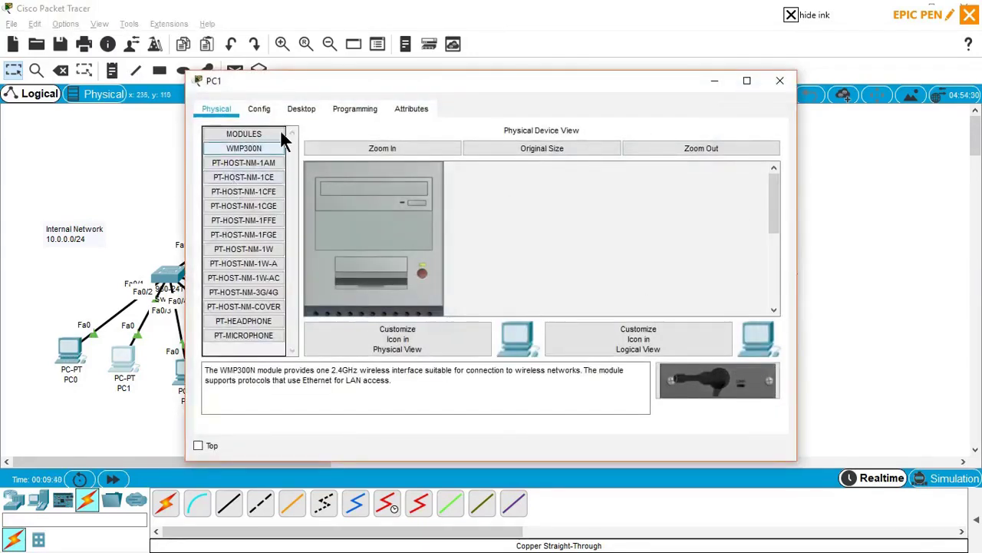
left_click(303, 109)
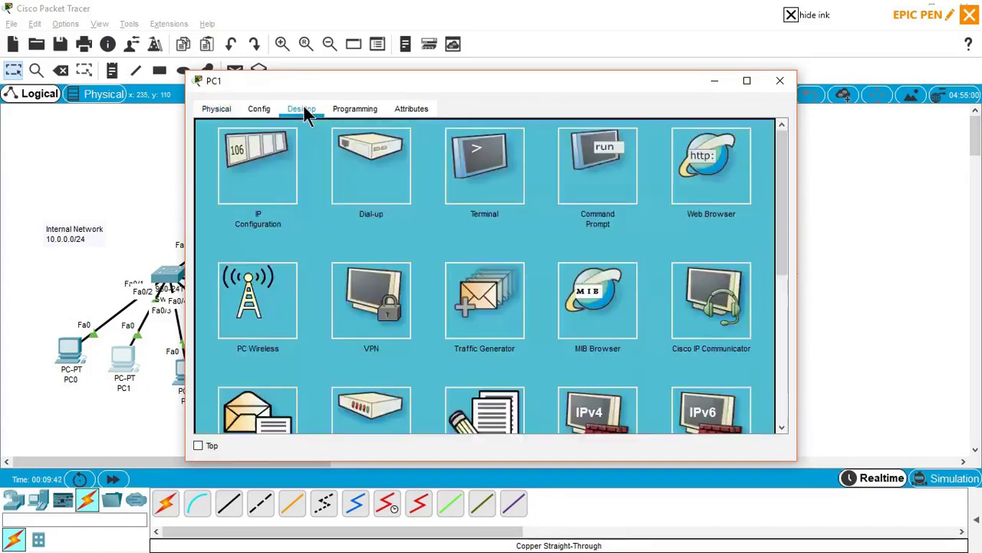
left_click(256, 175)
left_click(415, 150)
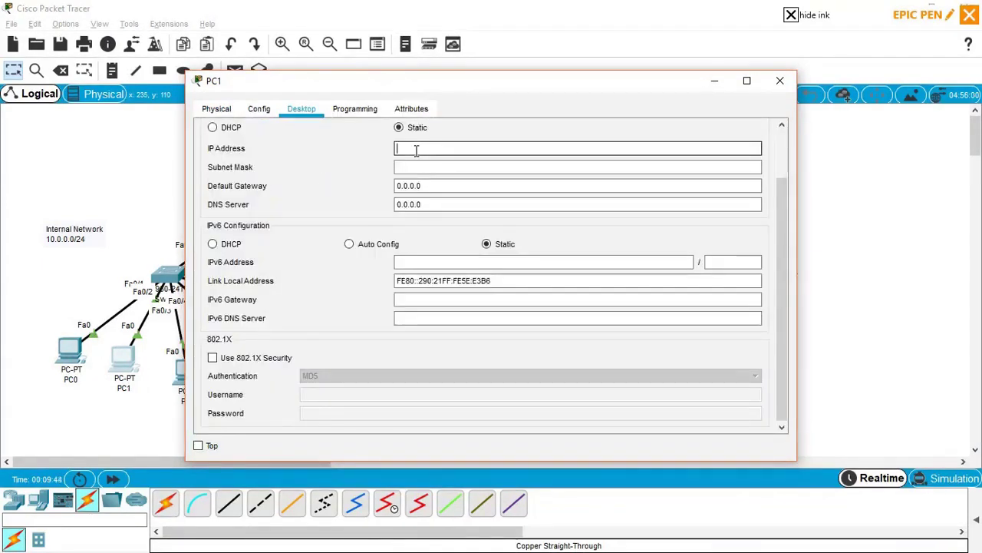
type("10.0.0.3")
key("Tab")
type("255.255.255.0")
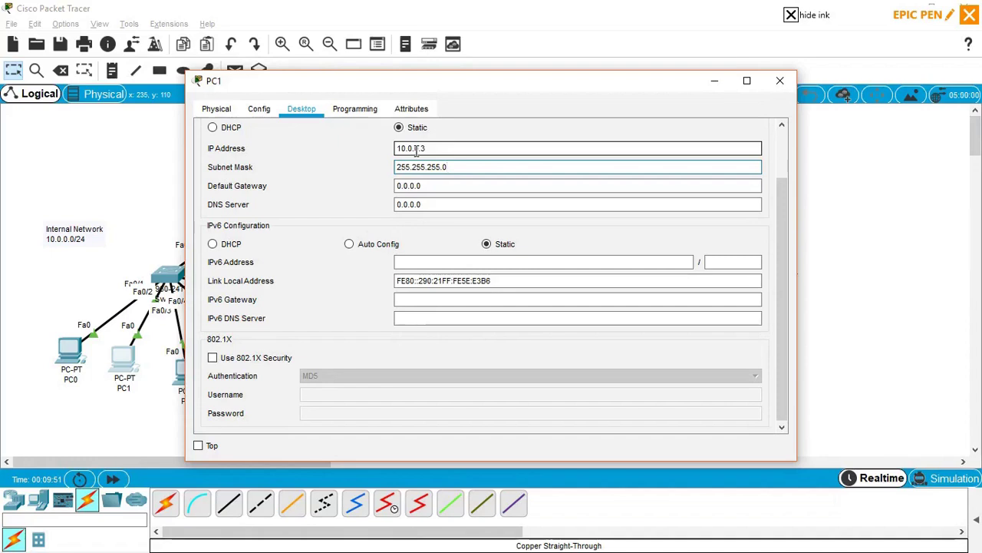
Set PC1's default gateway to 10.0.0.1 and DNS server to 4.2.2.2, and close its configuration.
key("Tab")
type("10.")
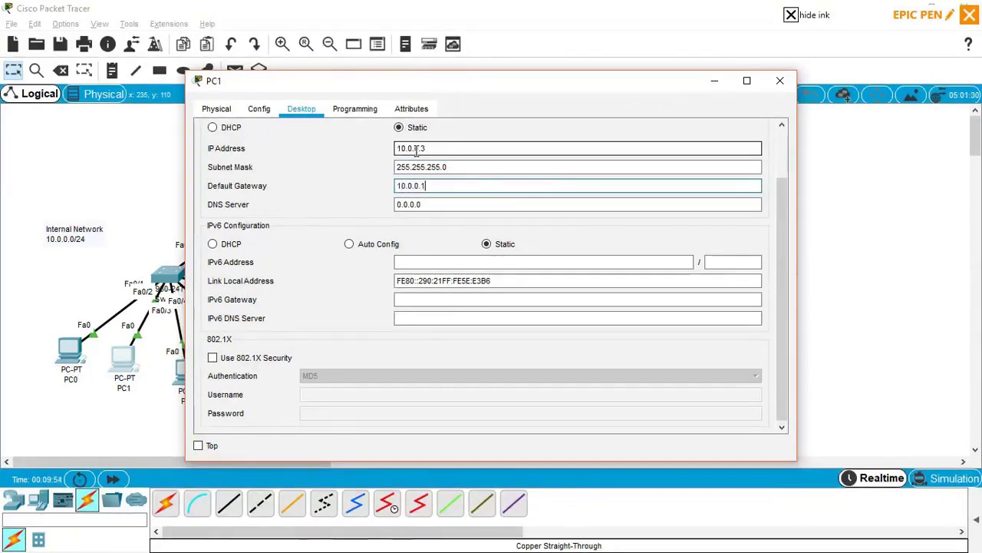
key("Tab")
type("4.2.2.2")
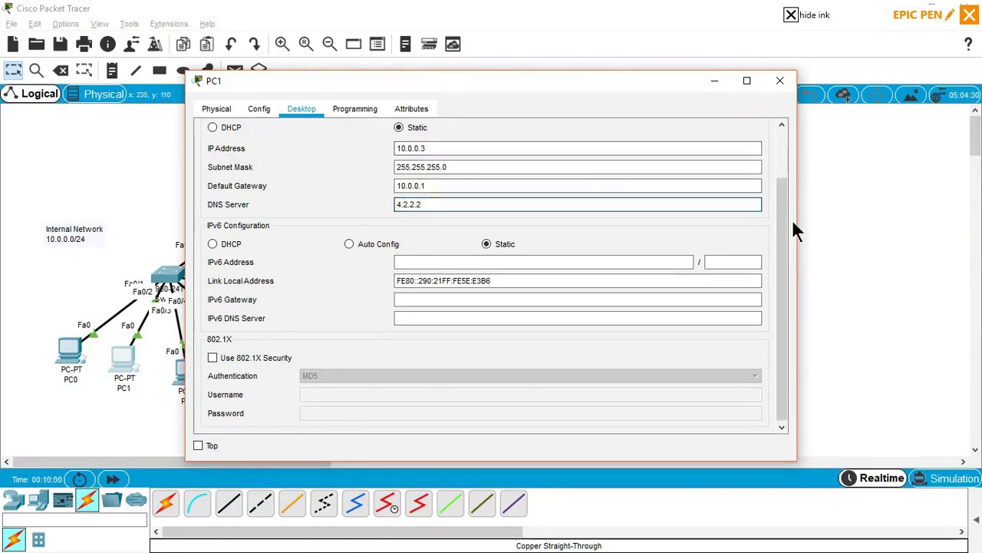
left_click_drag(782, 223, 784, 166)
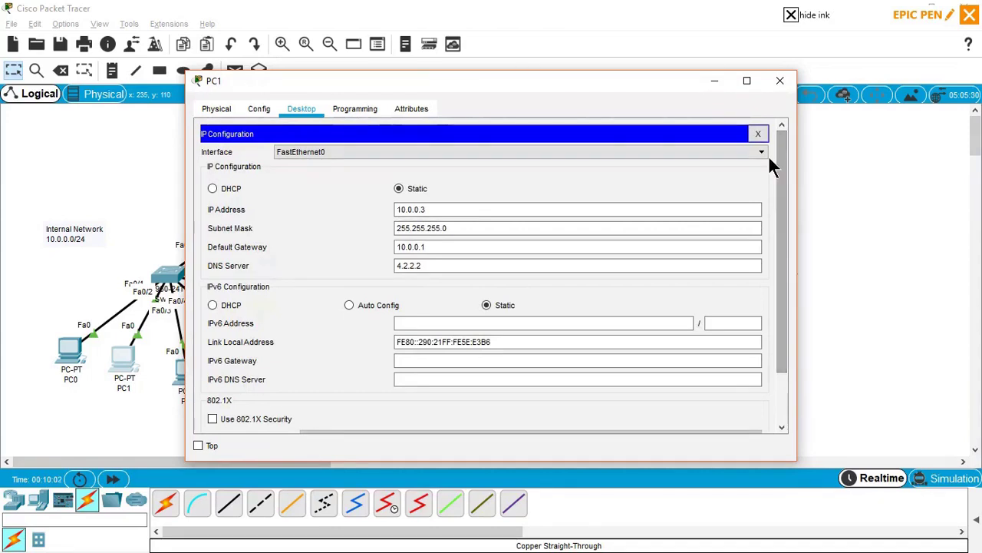
left_click(782, 85)
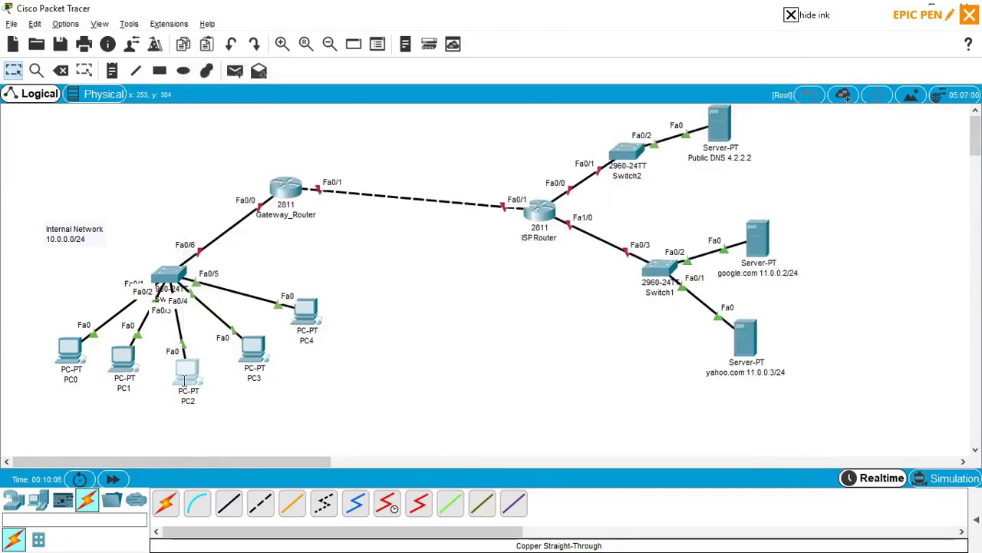
Give PC2 the static IP address 10.0.0.4 with subnet mask 255.255.255.0.
left_click(187, 374)
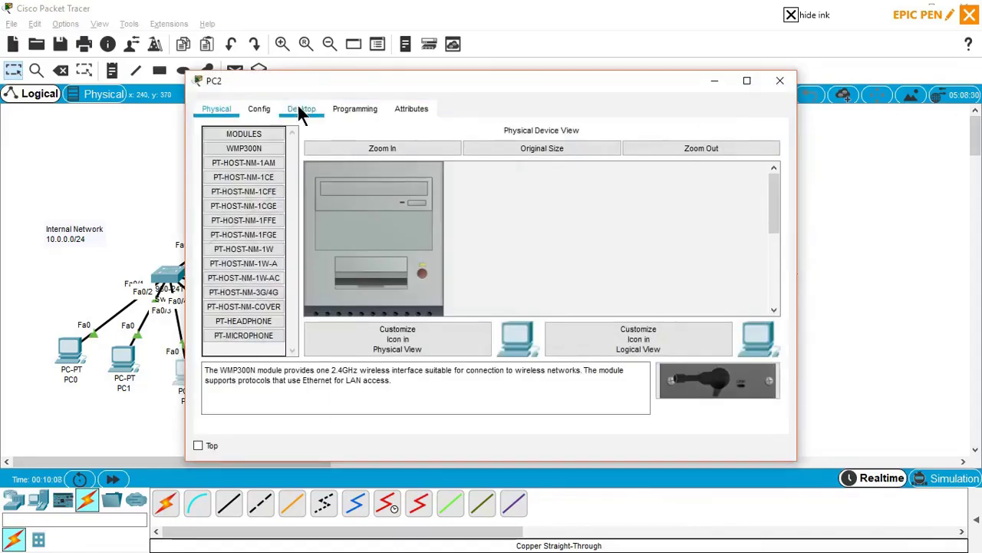
left_click(300, 108)
left_click(243, 153)
left_click(415, 148)
type("10")
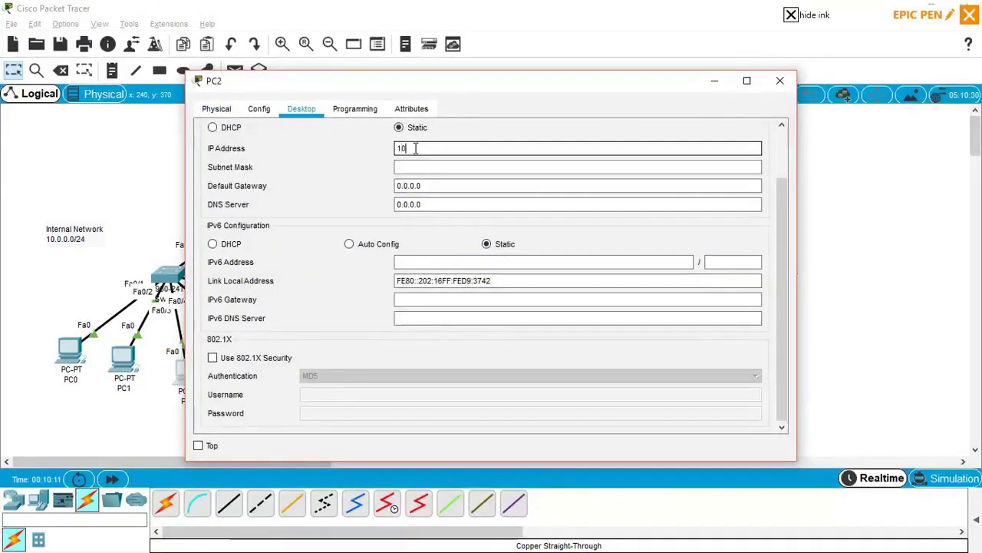
type(".0.0.4")
key("Tab")
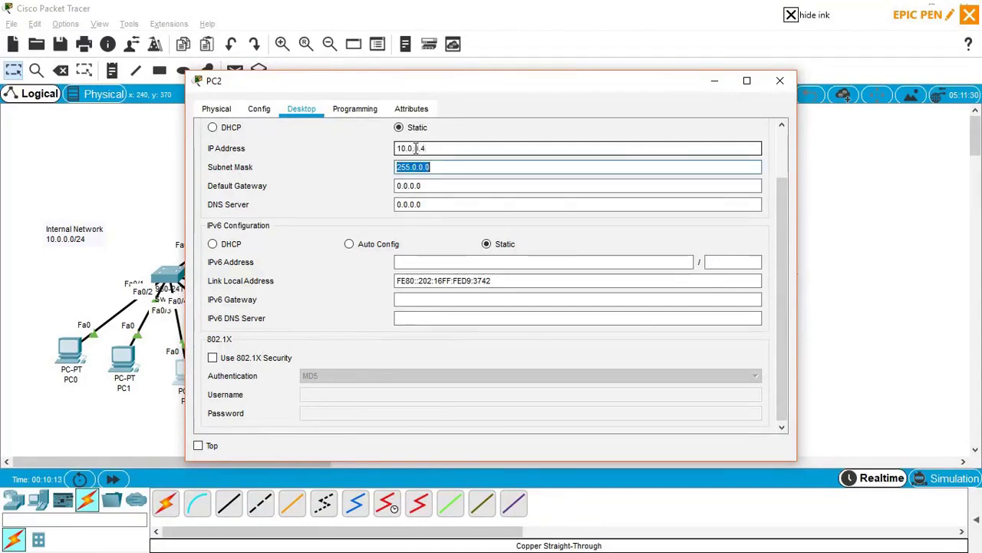
type("255.255.255.0")
Set PC2's default gateway to 10.0.0.1 and DNS server to 4.2.2.2, and close its configuration.
key("Tab")
type("10.0.0.1")
key("Tab")
type("4.2.2.2")
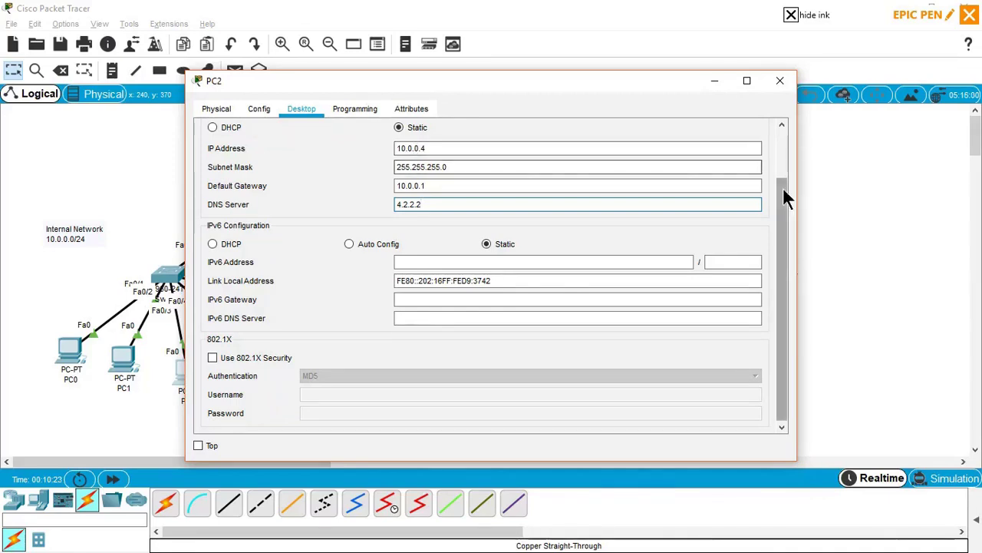
left_click_drag(785, 193, 781, 148)
left_click(758, 133)
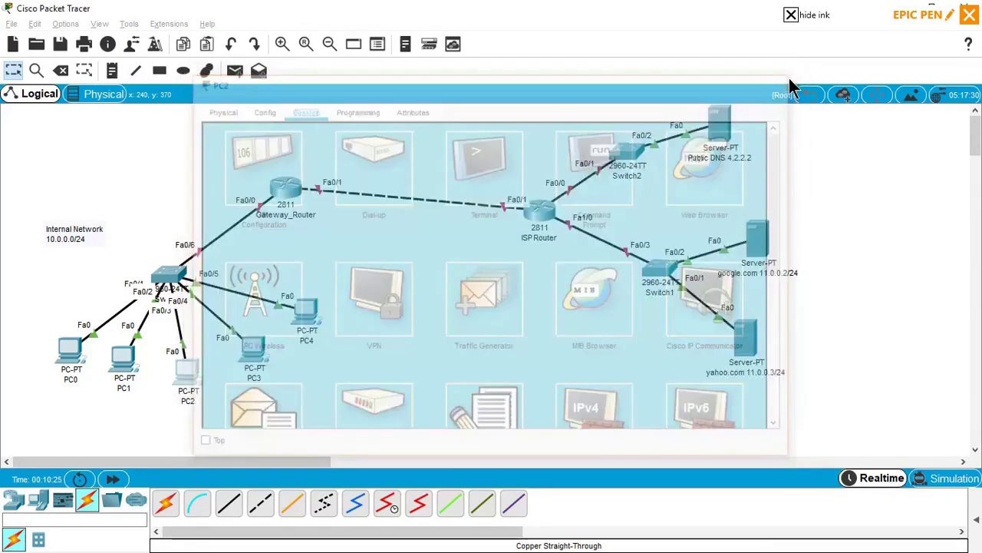
left_click(780, 81)
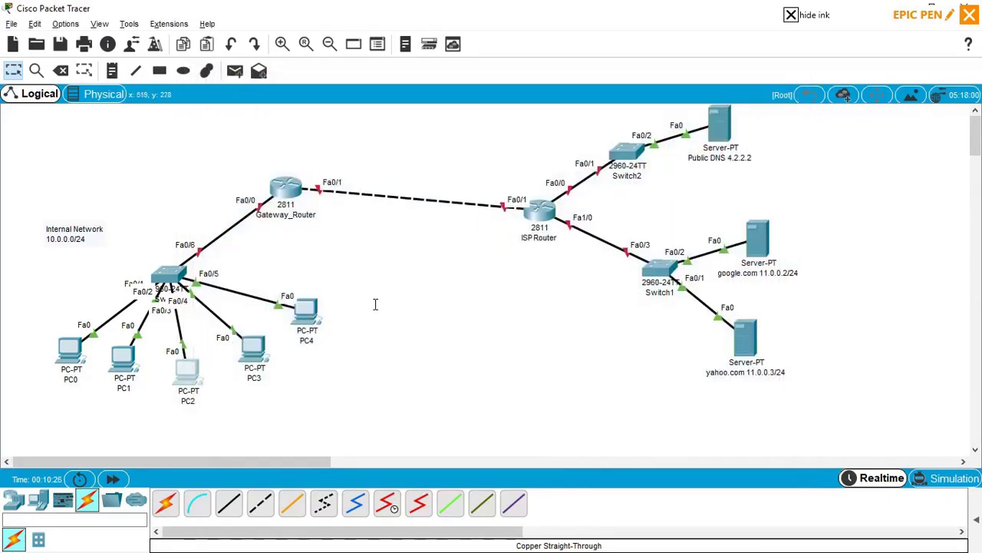
Give PC3 the static IP address 10.0.0.5 with subnet mask 255.255.255.0.
left_click(255, 347)
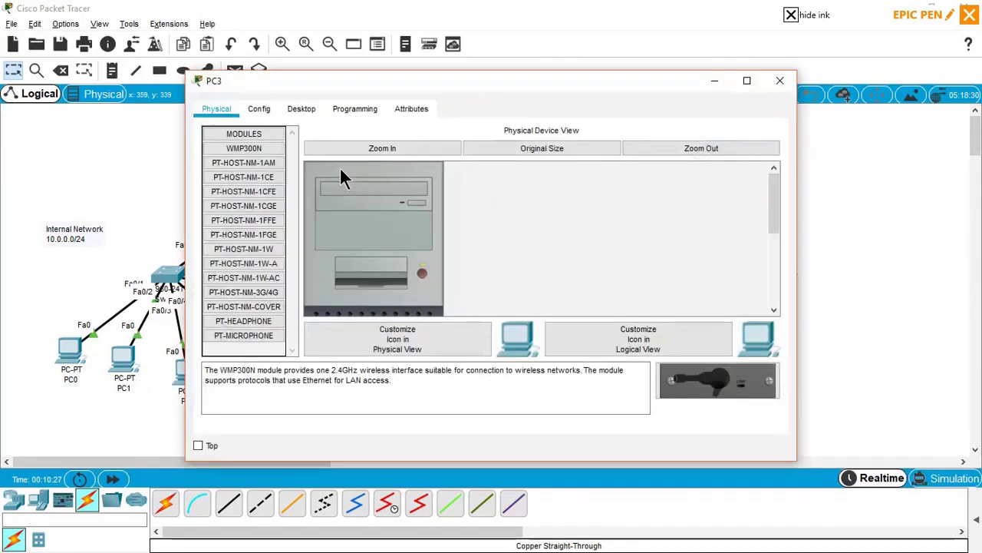
left_click(302, 109)
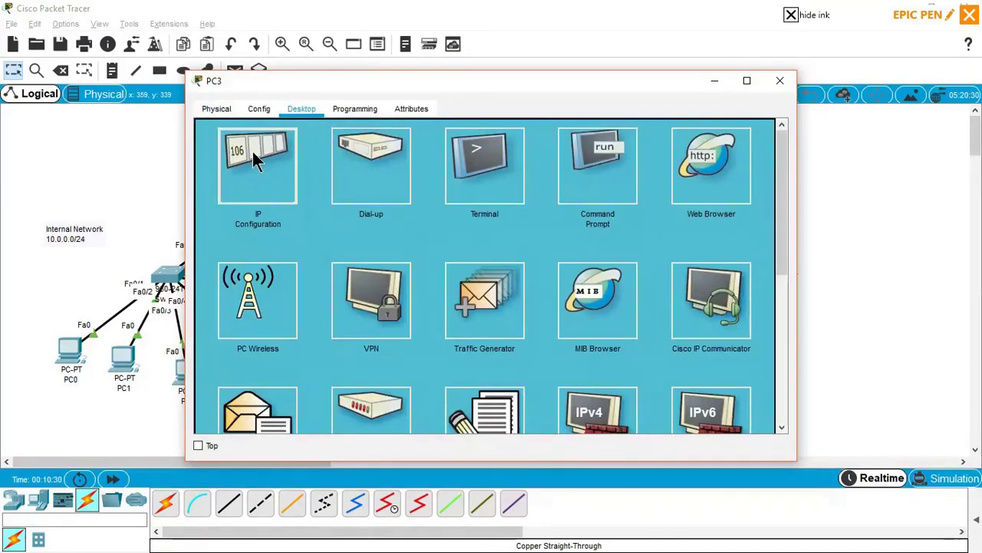
left_click(252, 151)
left_click(400, 147)
type("1")
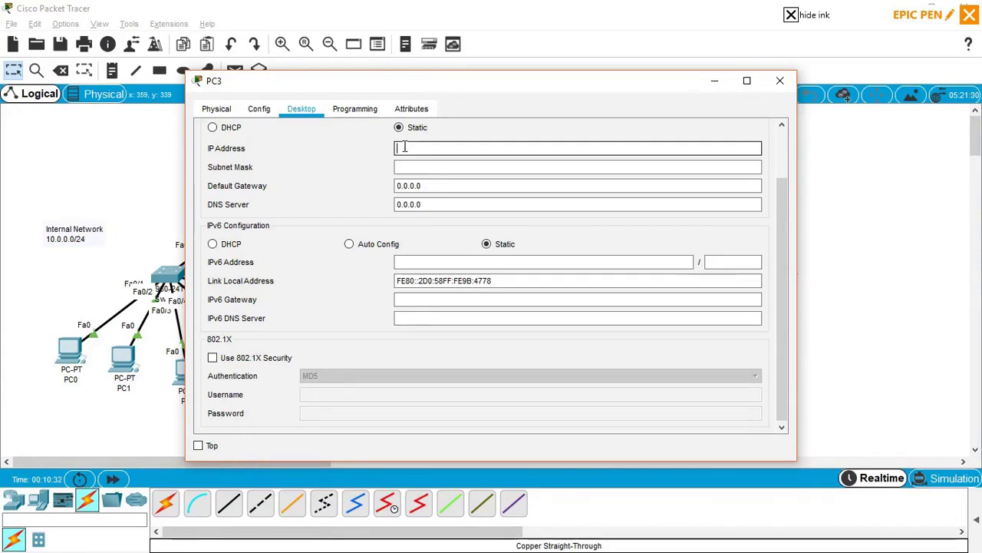
type("0.0.0.5")
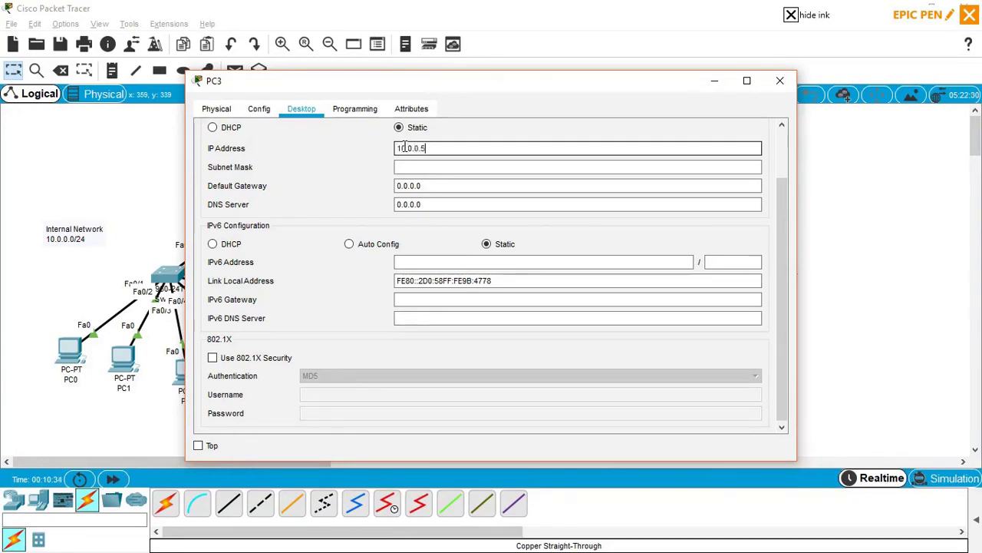
key("Tab")
type("255.255.255.0")
Set PC3's default gateway to 10.0.0.1 and DNS server to 4.2.2.2, and close its configuration.
key("Tab")
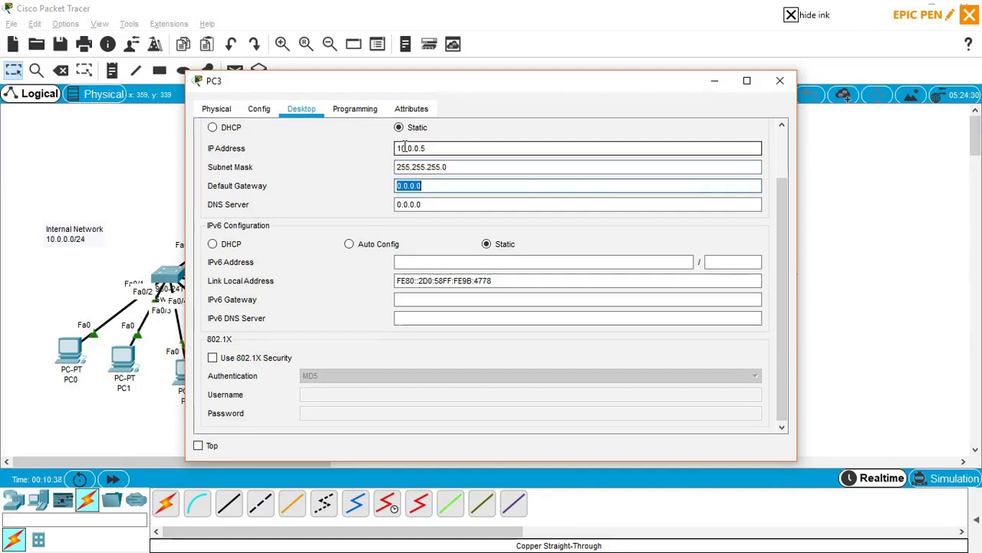
type("10.0.0.1")
key("Tab")
type("4.2.")
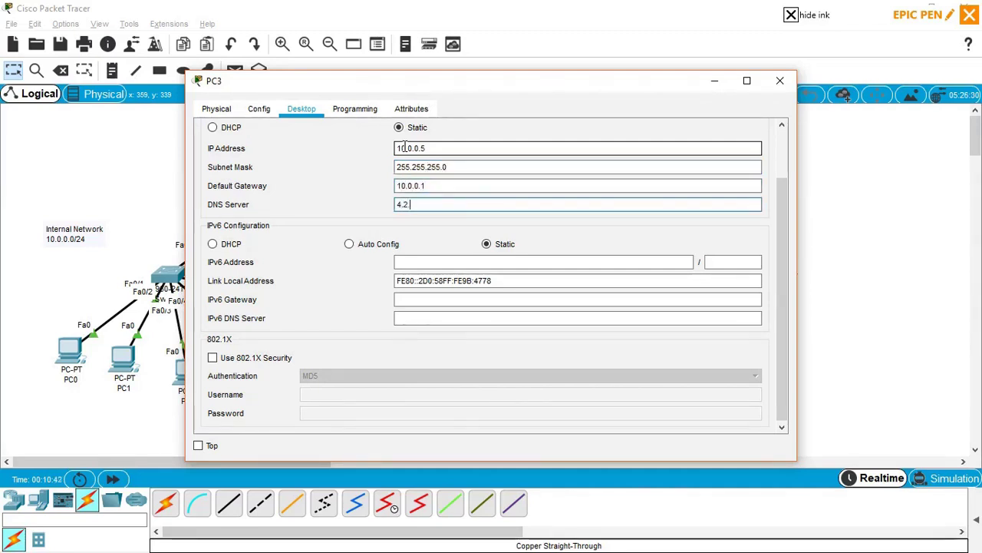
type("2.2")
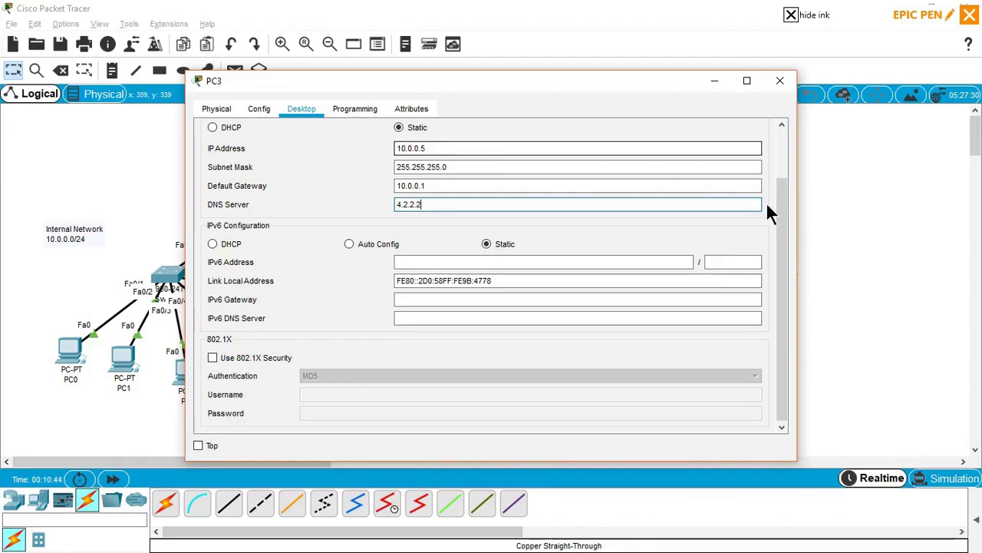
left_click_drag(779, 216, 768, 140)
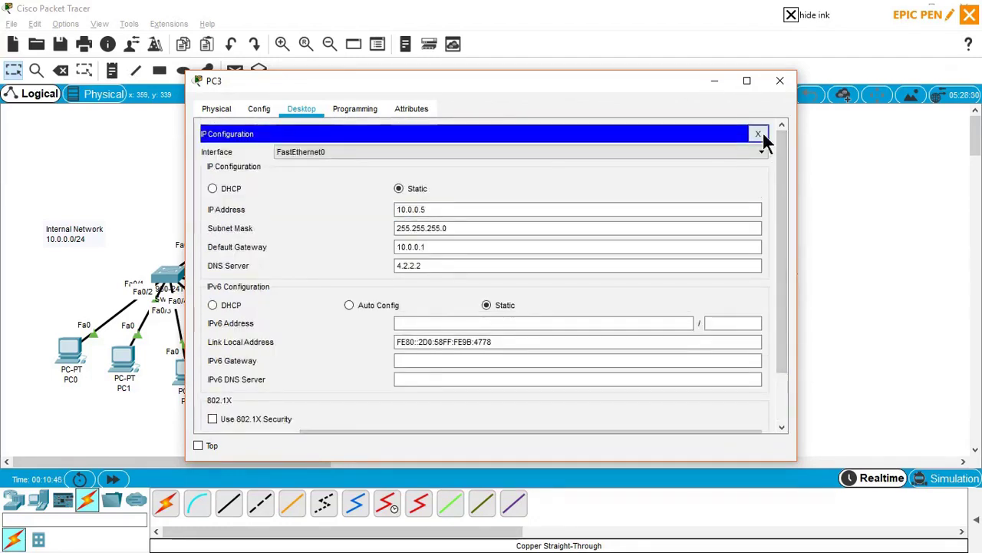
left_click(758, 134)
left_click(778, 81)
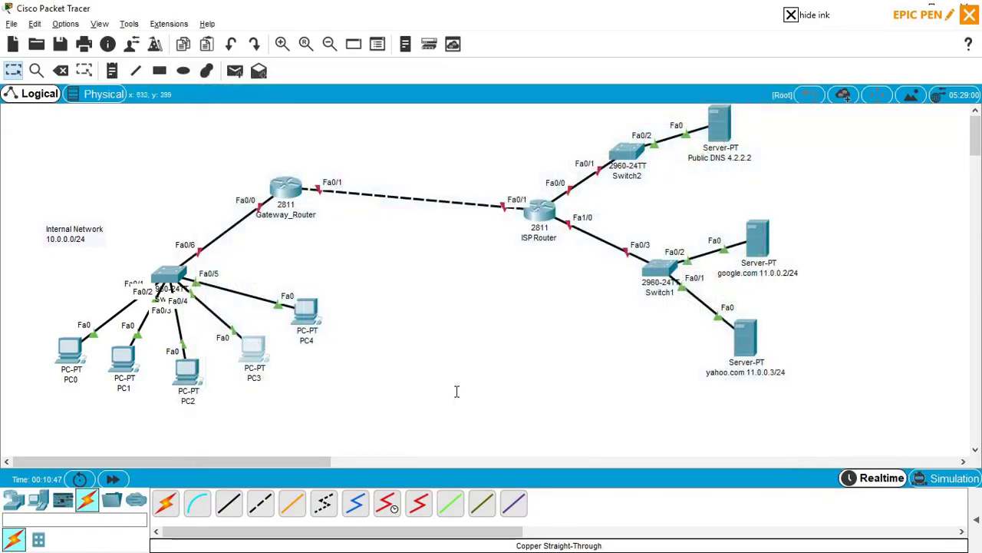
Give PC4 the static IP address 10.0.0.6 with subnet mask 255.255.255.0.
left_click(308, 309)
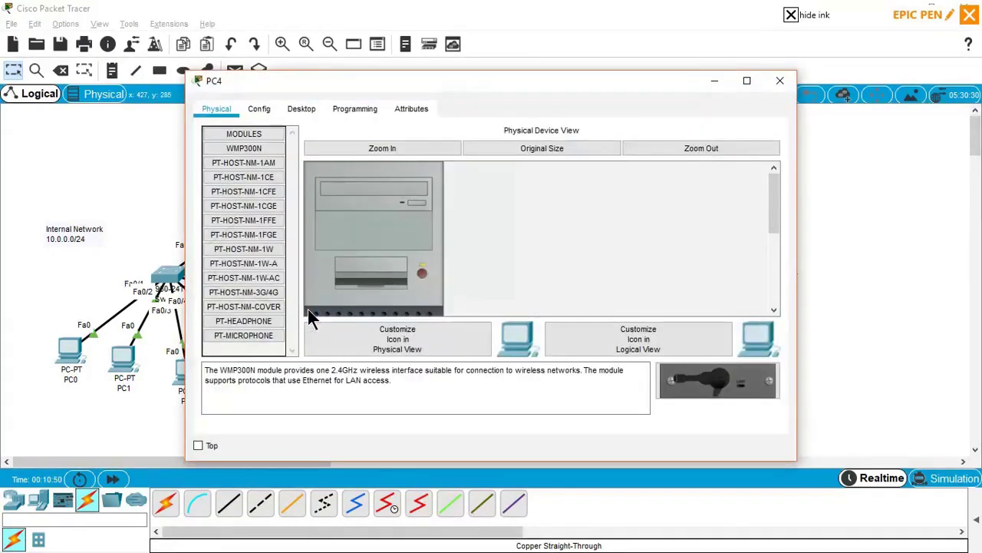
left_click(307, 109)
left_click(272, 148)
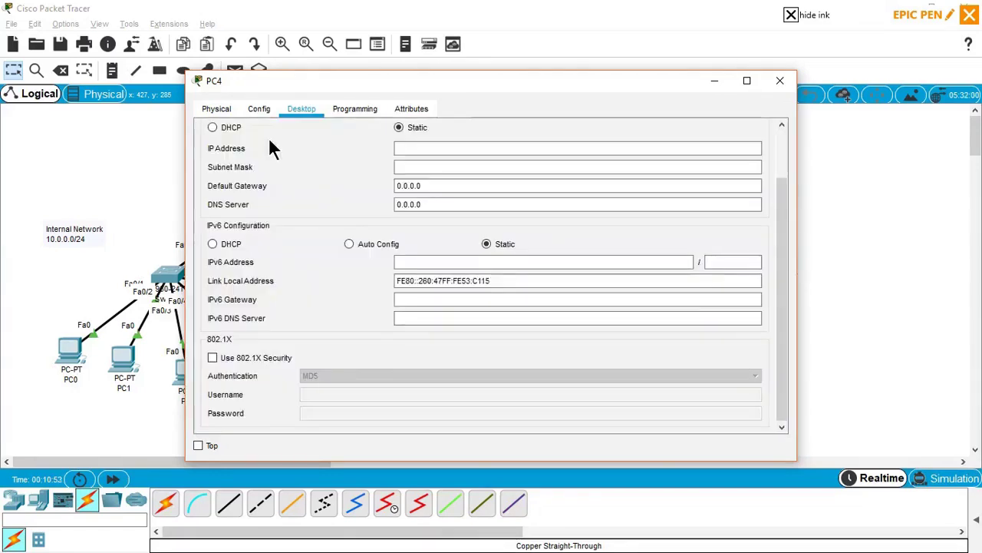
left_click(431, 150)
type("10.0.0.6")
key("Tab")
type("255.255.255.0")
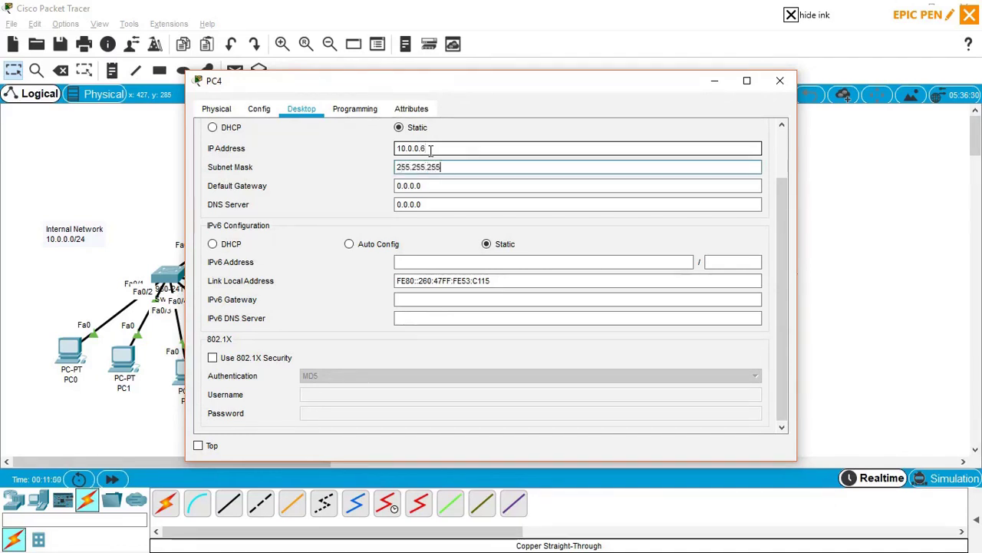
Set PC4's default gateway to 10.0.0.1 and DNS server to 4.2.2.2, and close its configuration.
key("Tab")
type("10.0.0.1")
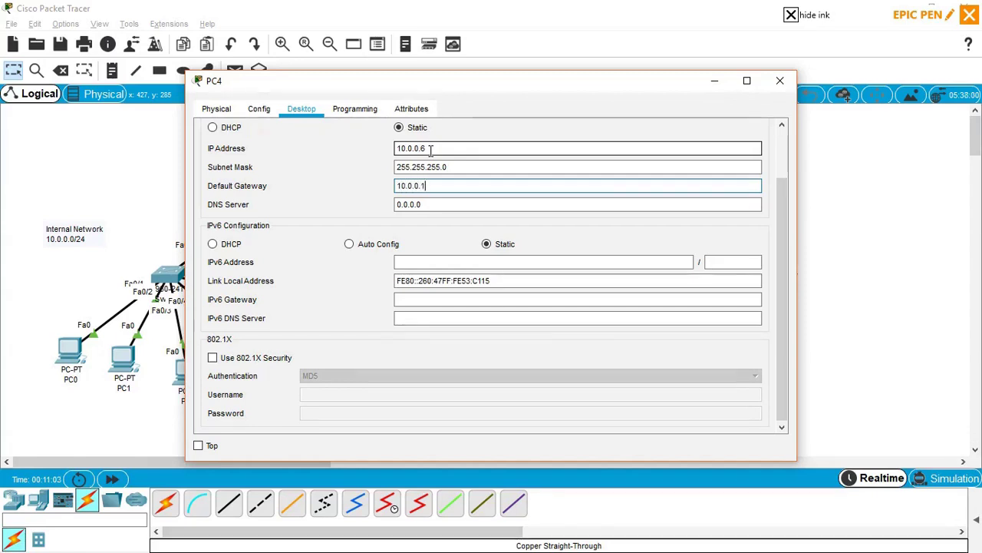
key("Tab")
type("4.2")
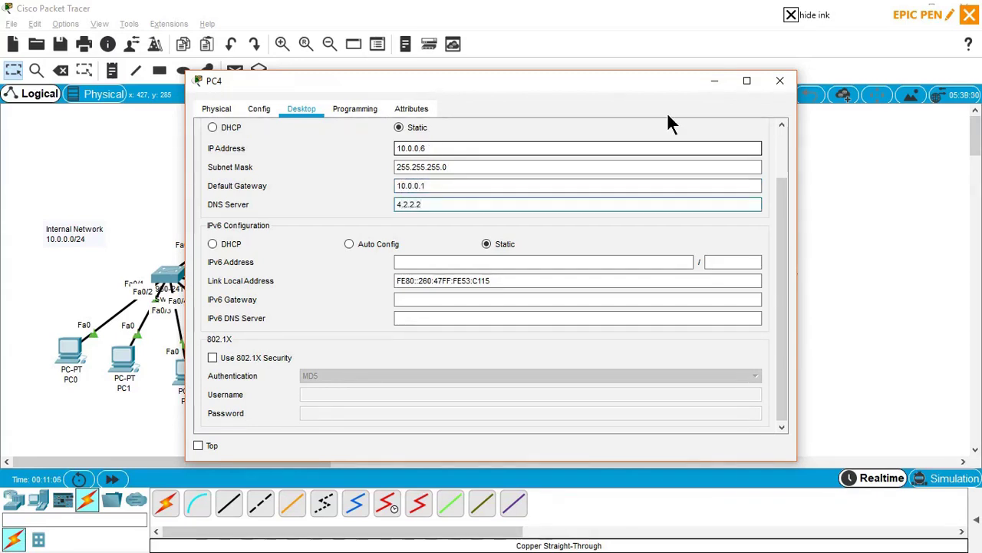
left_click_drag(783, 222, 784, 158)
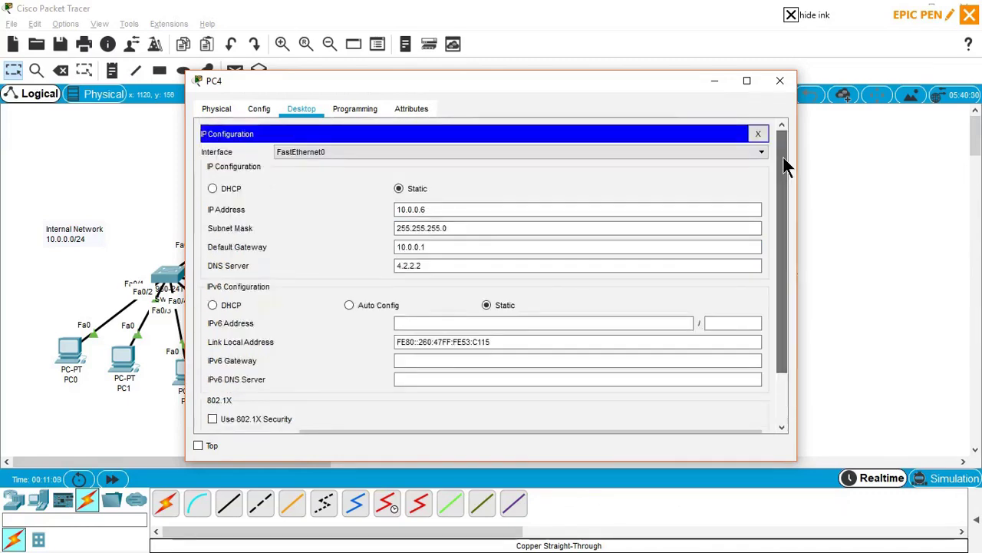
left_click(761, 132)
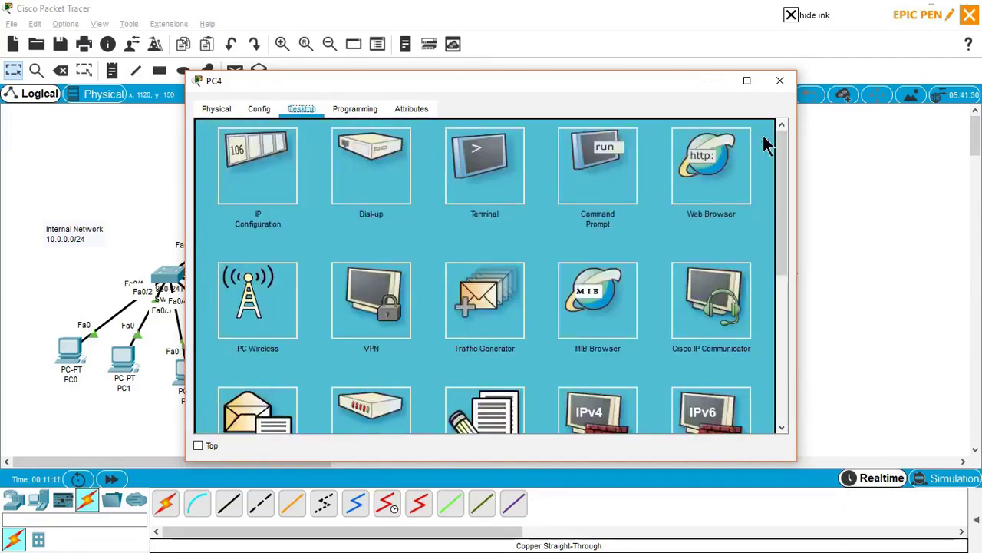
left_click(785, 83)
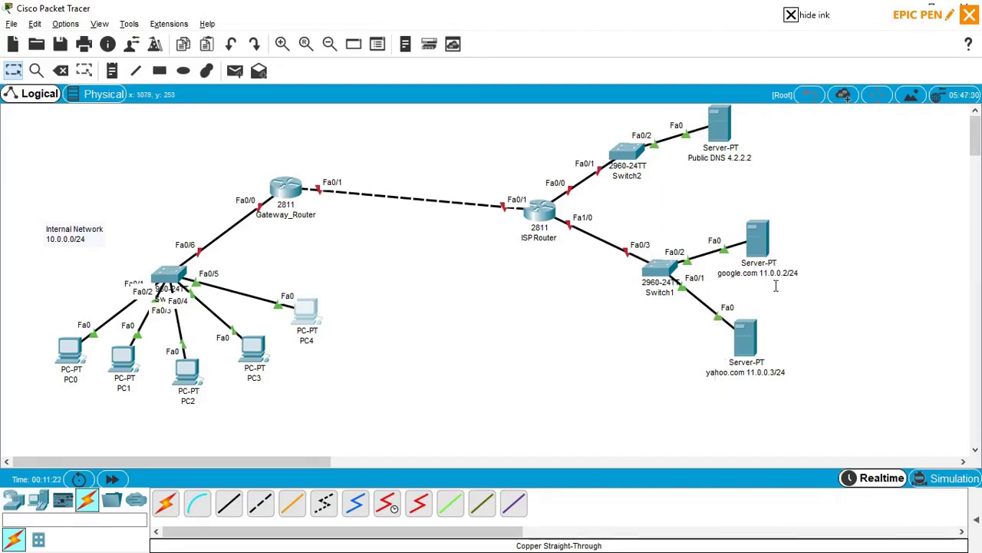
Give the google.com server the static IP address 11.0.0.2 with subnet mask 255.255.255.0.
left_click(758, 235)
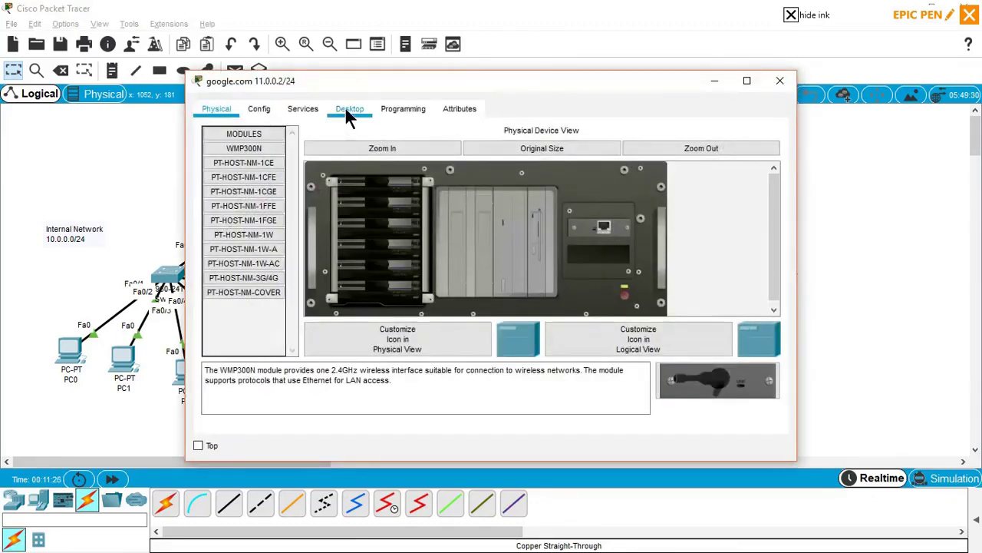
left_click(347, 109)
left_click(241, 147)
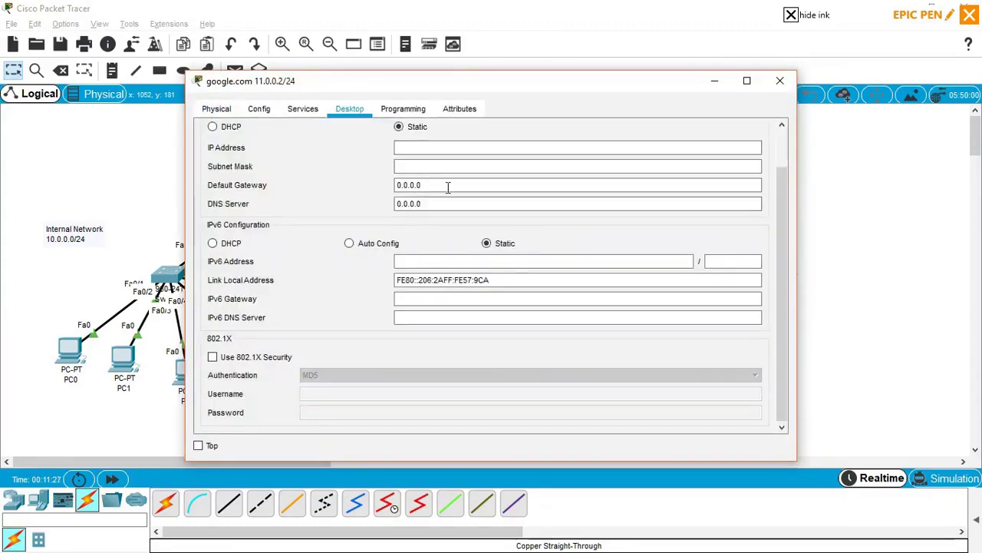
left_click(423, 148)
type("11.0.0.2")
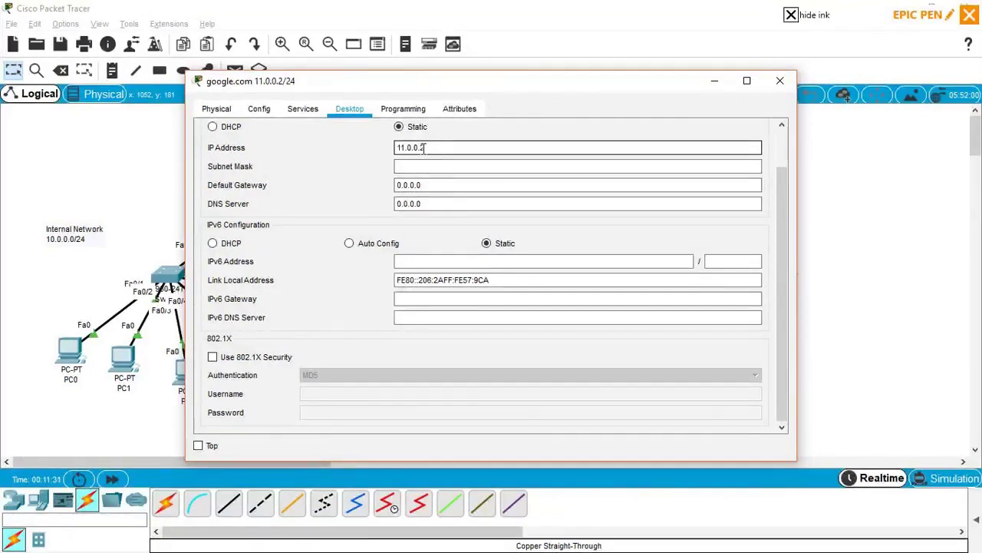
key("Tab")
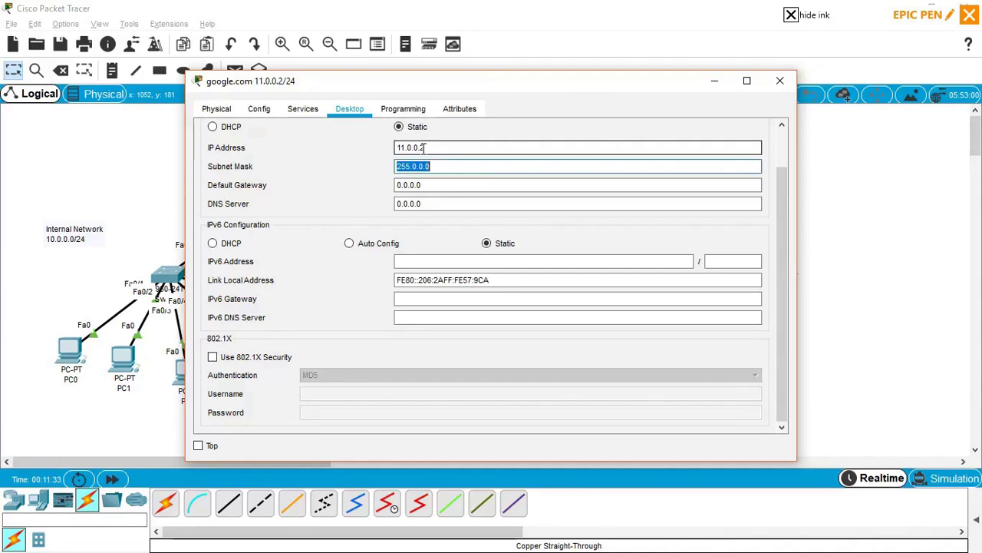
type("255.255.255.0")
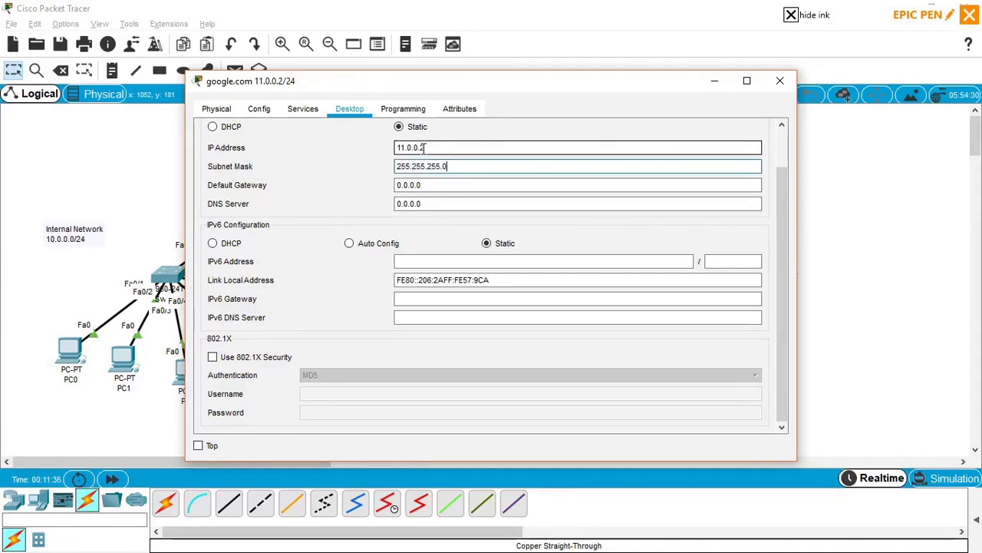
Set the google.com server's default gateway to 11.0.0.1 and close its IP configuration.
key("Tab")
type("11.0.0")
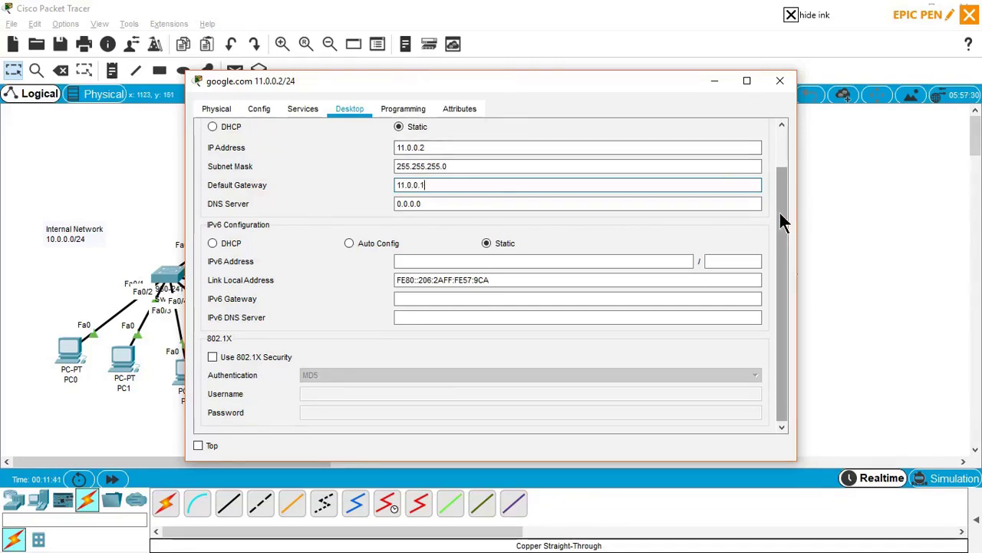
left_click_drag(779, 206, 777, 146)
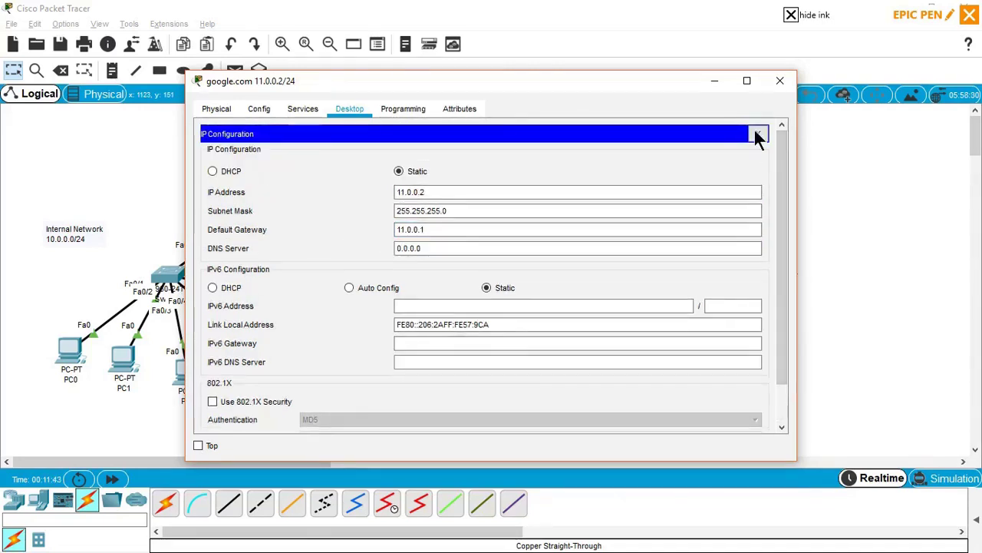
left_click(757, 135)
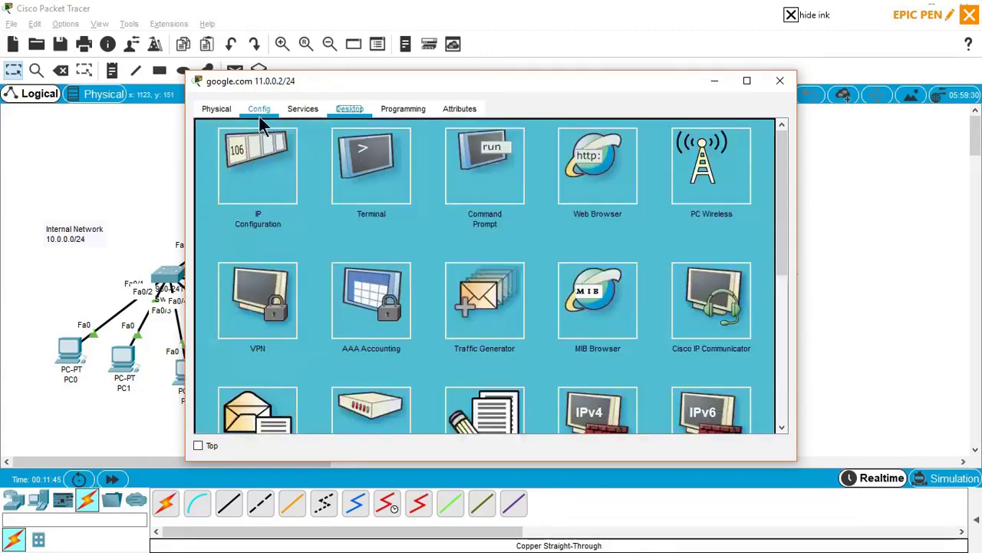
Edit index.html in the google.com server's HTTP service, replacing the centred heading text "Cisco Packet Tracer" with "GOOGLE>COM".
left_click(292, 109)
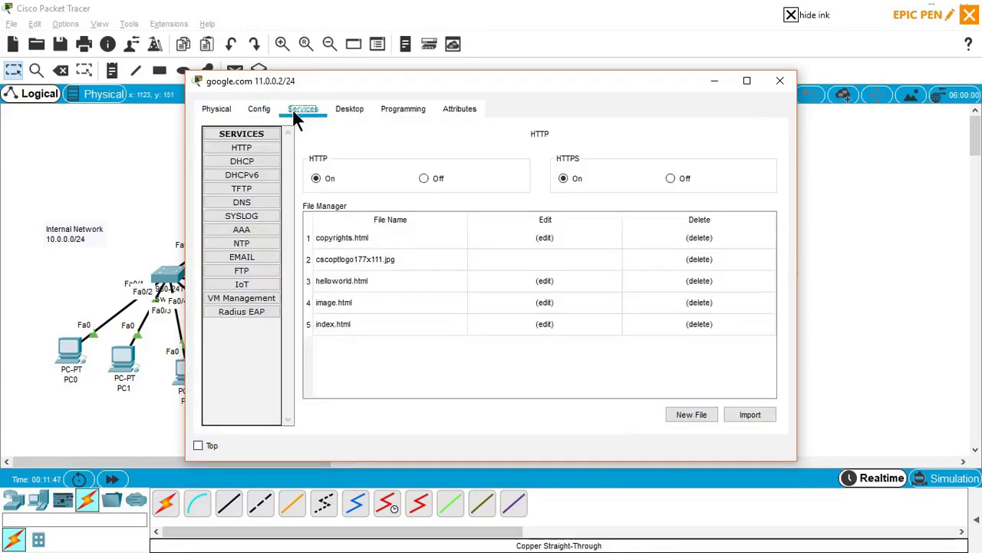
left_click(257, 147)
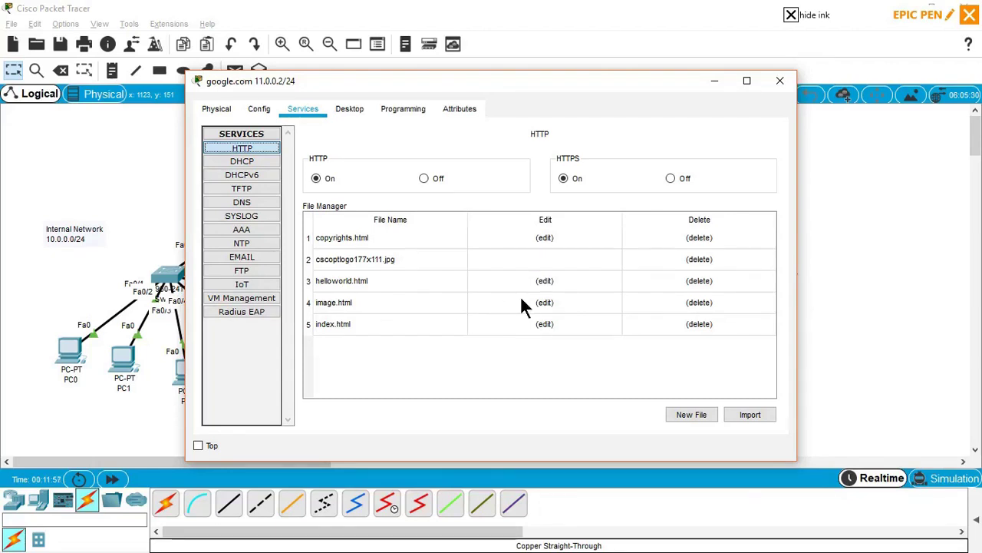
left_click(544, 324)
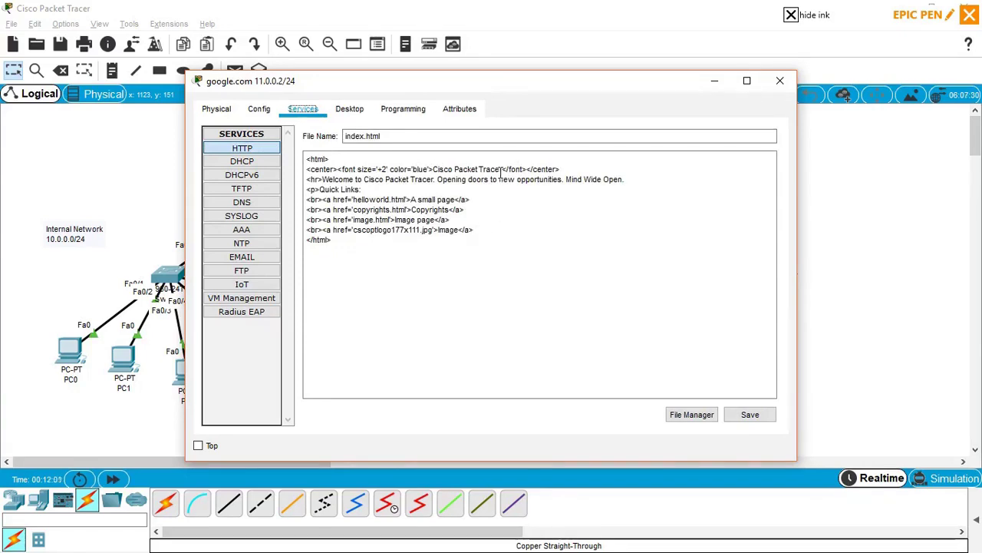
left_click_drag(502, 169, 433, 168)
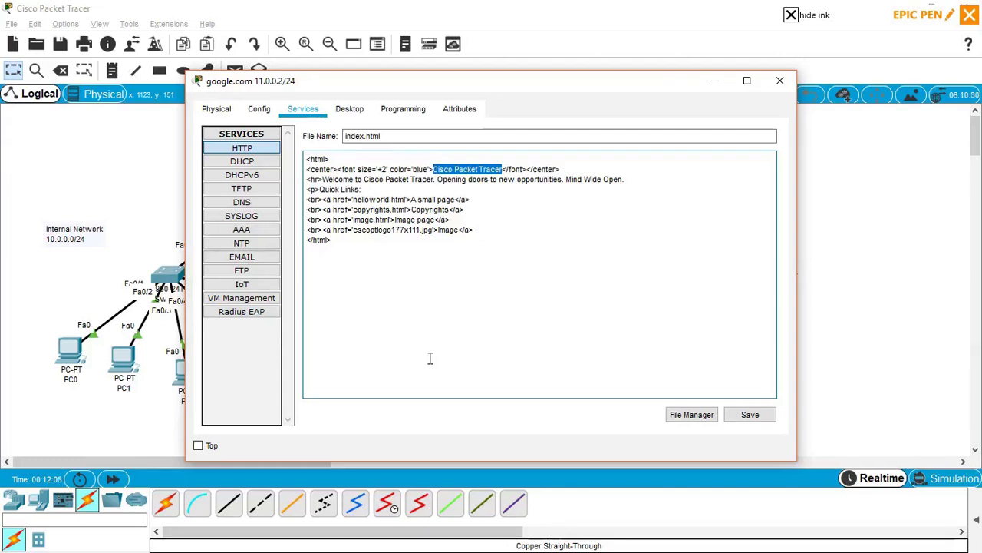
type("GOOGLE>COM")
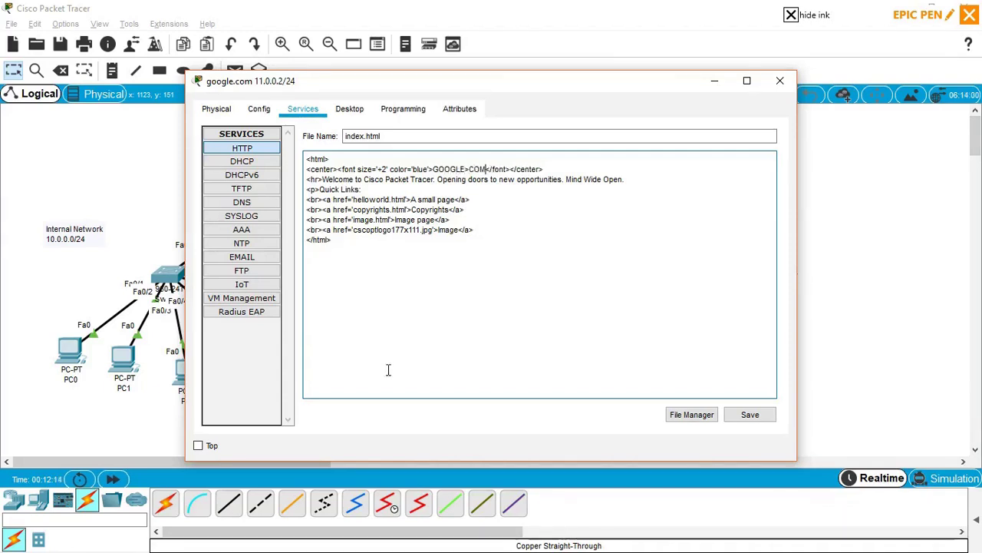
Set the font size of the centred heading in index.html to +5.
left_click(384, 169)
key("BackSpace")
type("5")
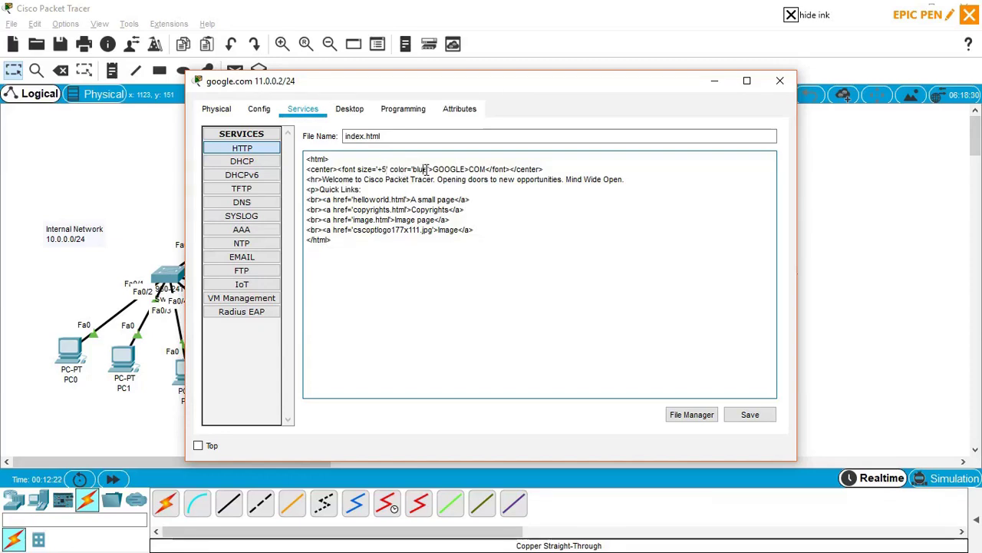
Set the heading's font colour to red and save index.html, overwriting the existing file.
key("BackSpace")
key("BackSpace")
key("BackSpace")
key("BackSpace")
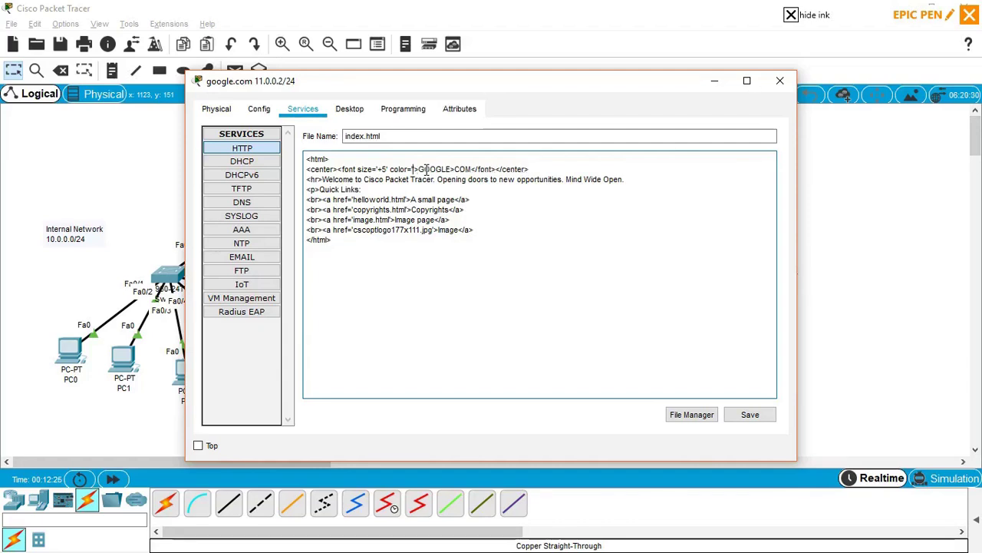
type("red")
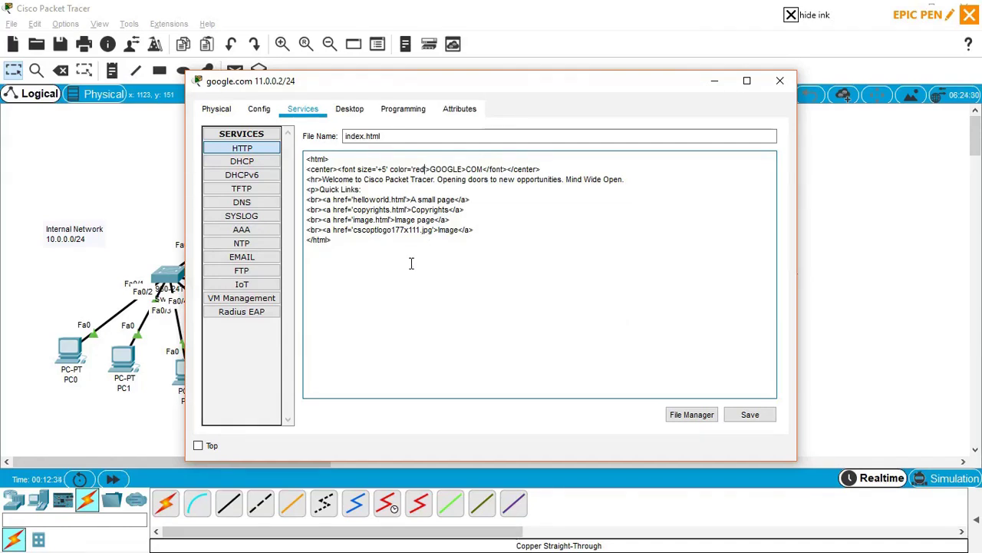
left_click(738, 413)
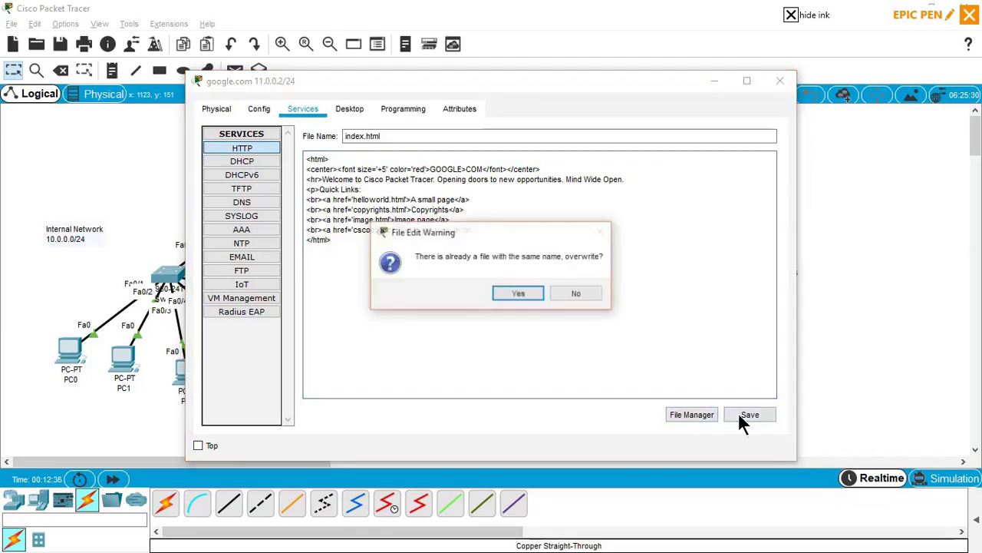
left_click(528, 296)
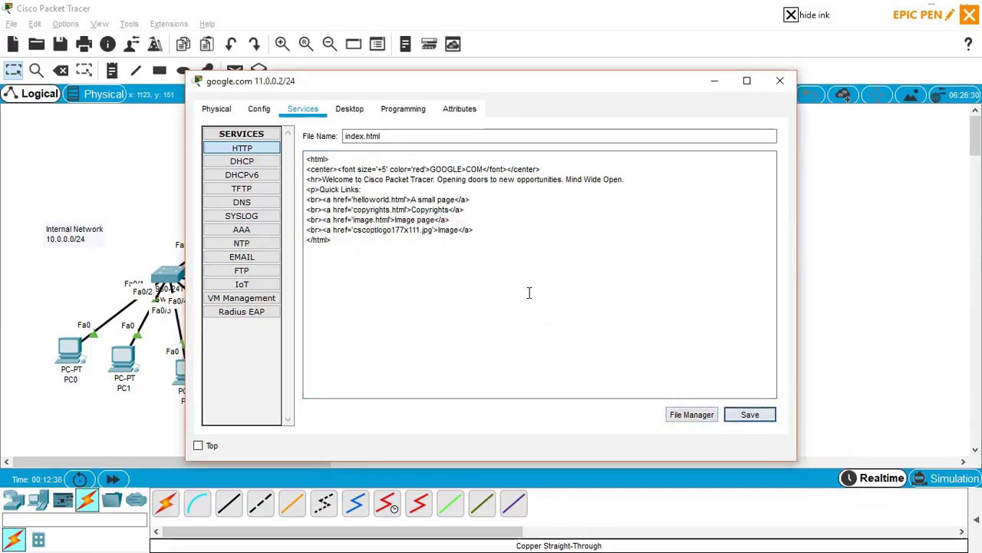
Close the google.com server's window and set the yahoo.com server's static IP address to 11.0.0.3.
left_click(779, 80)
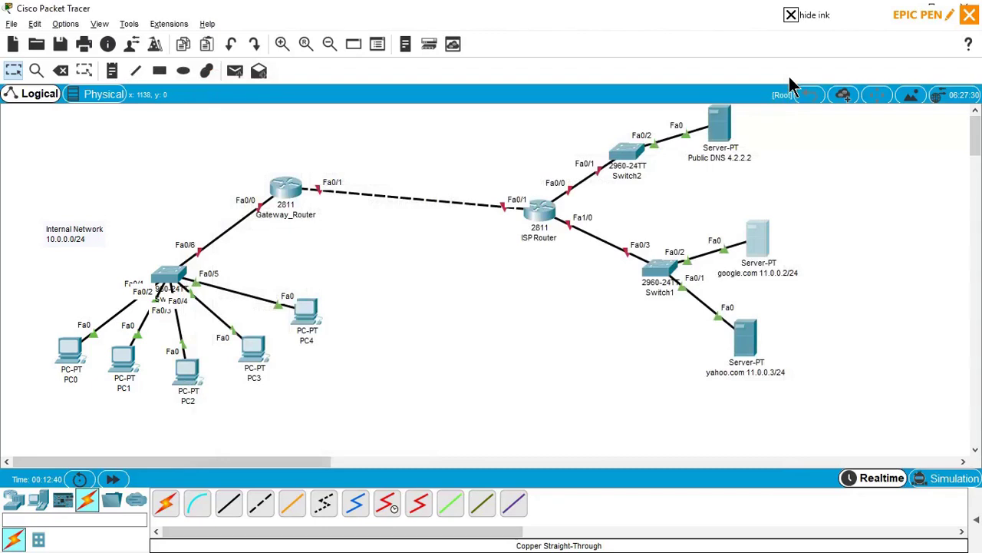
left_click(738, 338)
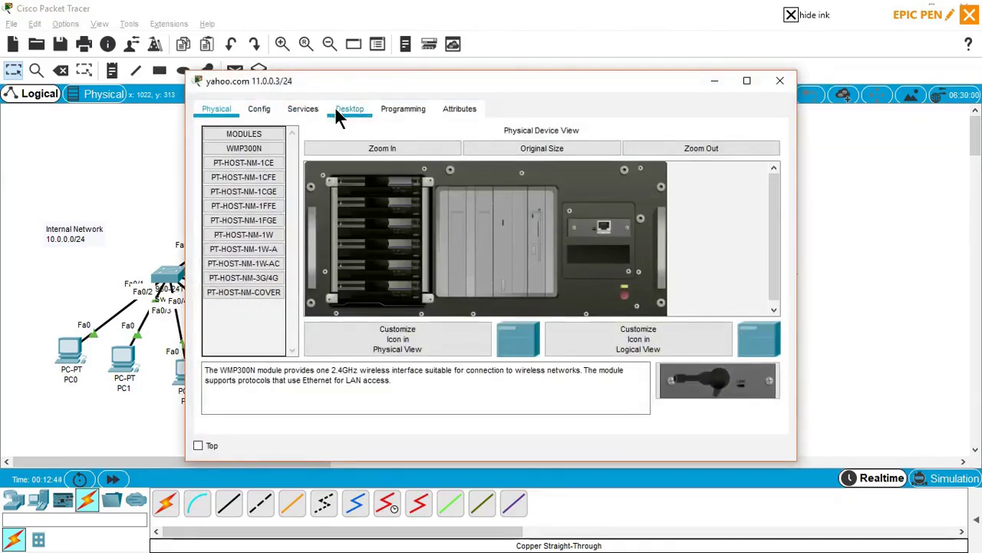
left_click(340, 117)
left_click(264, 142)
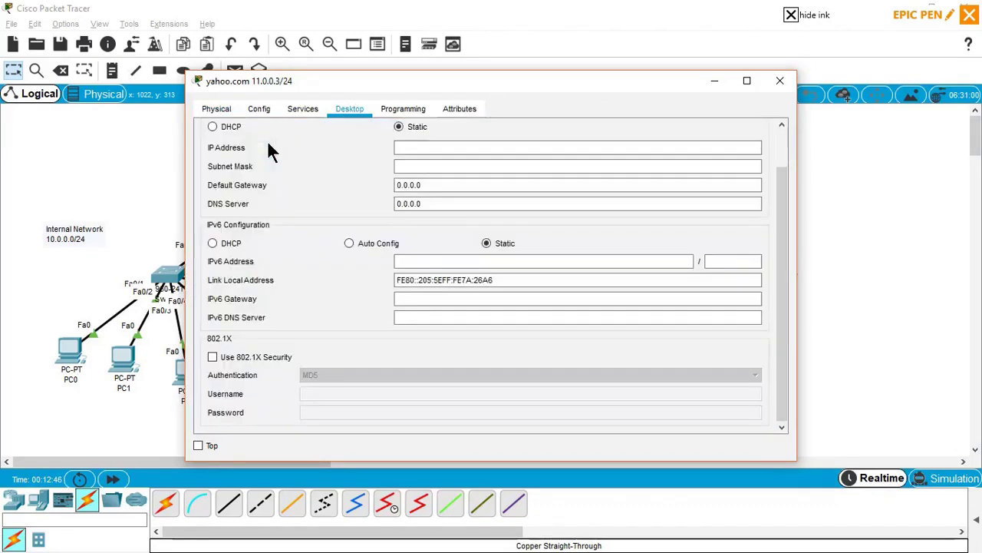
left_click(431, 148)
type("11.0.0.3")
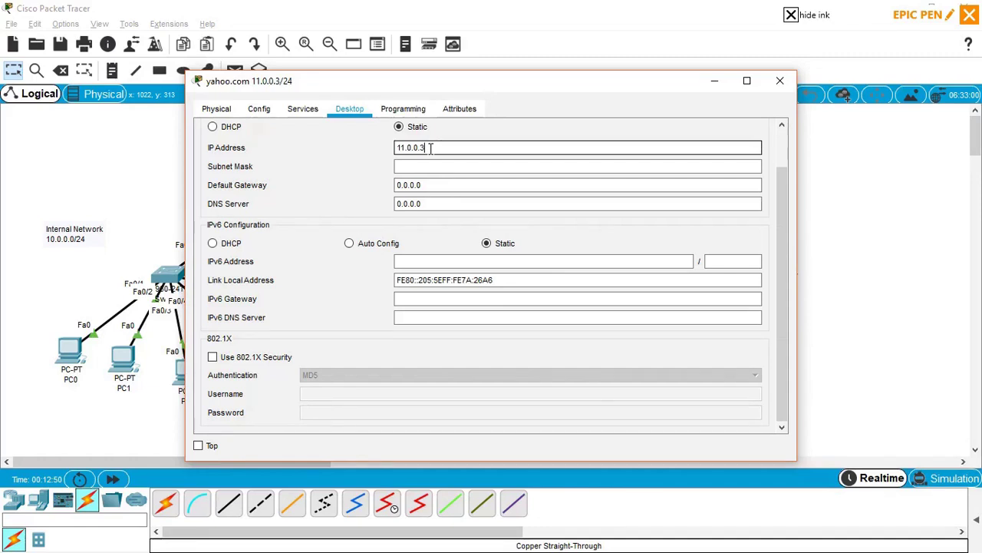
Set the yahoo.com server's subnet mask to 255.255.255.0 and default gateway to 11.0.0.1, and close its IP configuration.
key("Tab")
type("255.255.255.0")
key("Tab")
type("11.0.0.1")
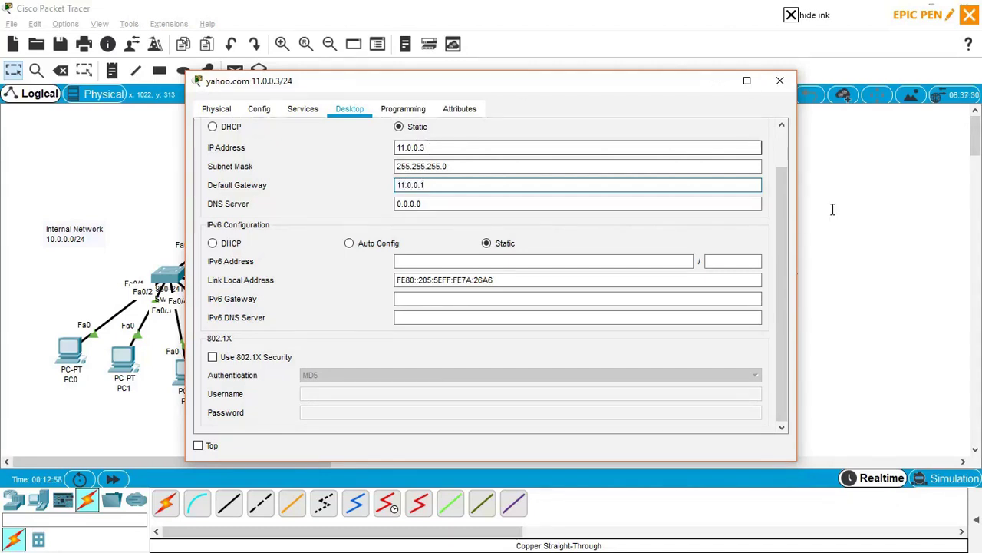
left_click_drag(783, 217, 782, 131)
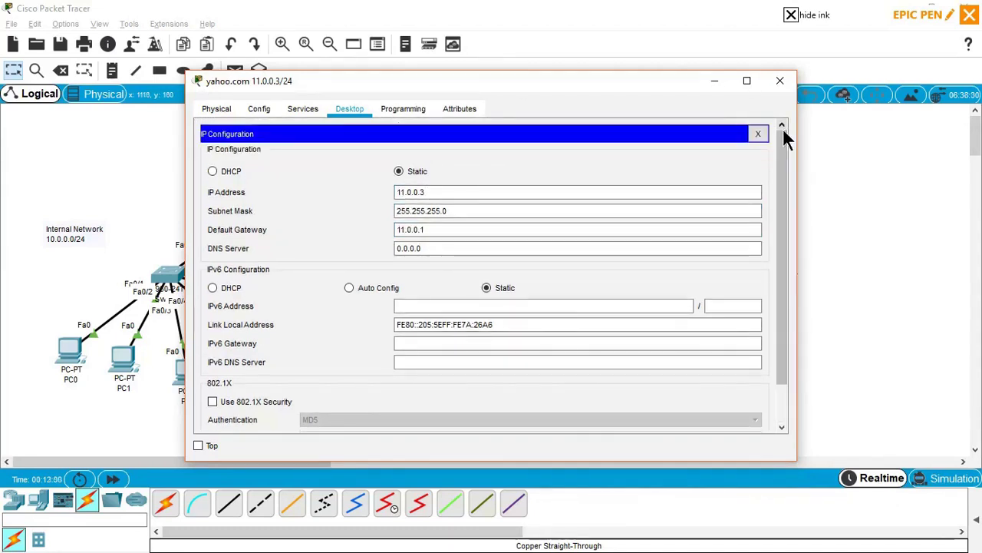
left_click(759, 132)
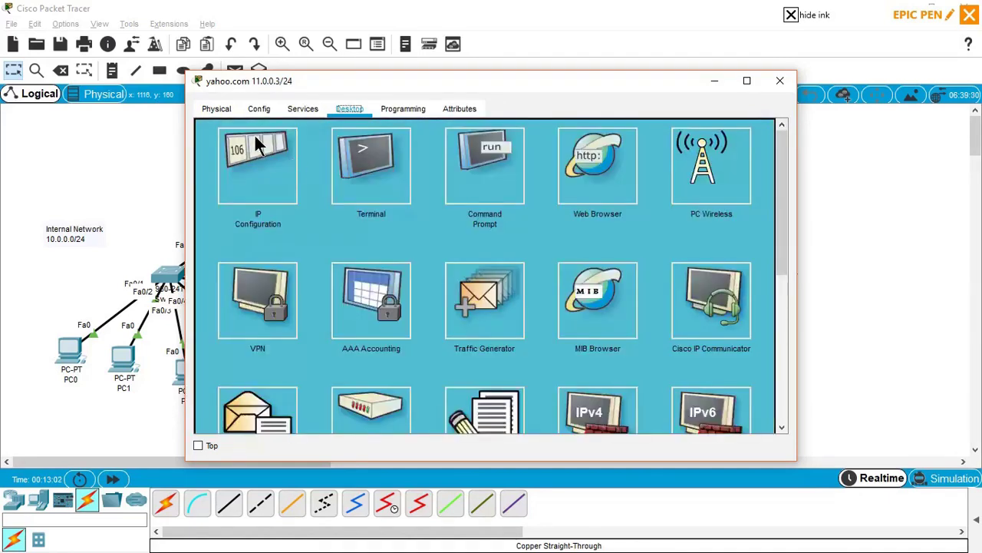
Edit index.html in the yahoo.com server's HTTP service, replacing the centred heading text "Cisco Packet Tracer" with "YAHOO.COM".
left_click(304, 108)
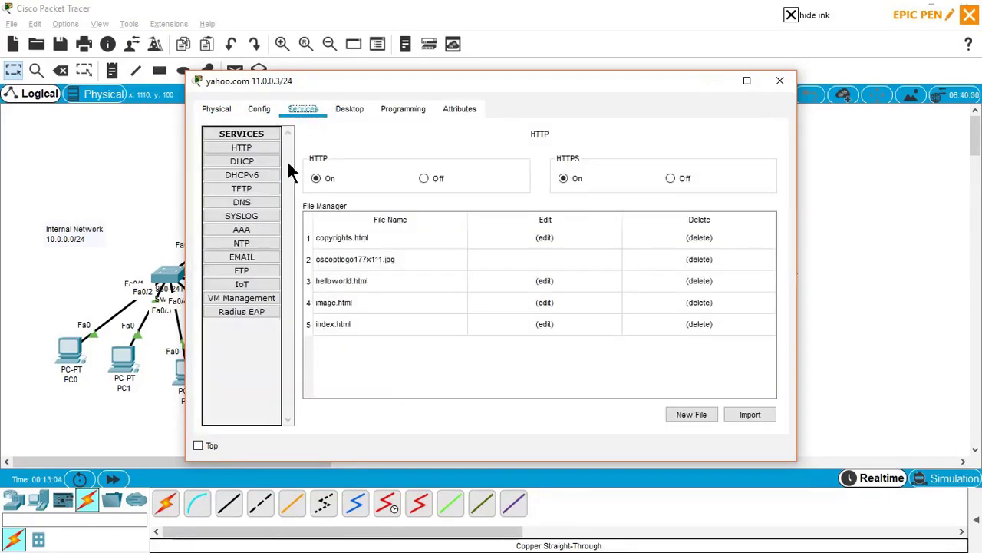
left_click(544, 323)
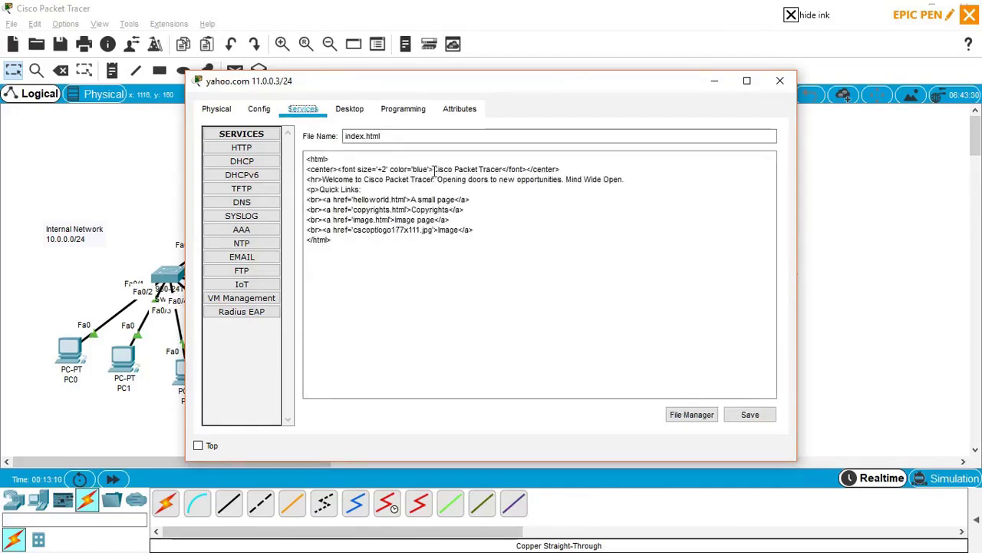
mouse_move(433, 170)
left_mouse_down()
mouse_move(540, 180)
mouse_move(503, 169)
left_mouse_up()
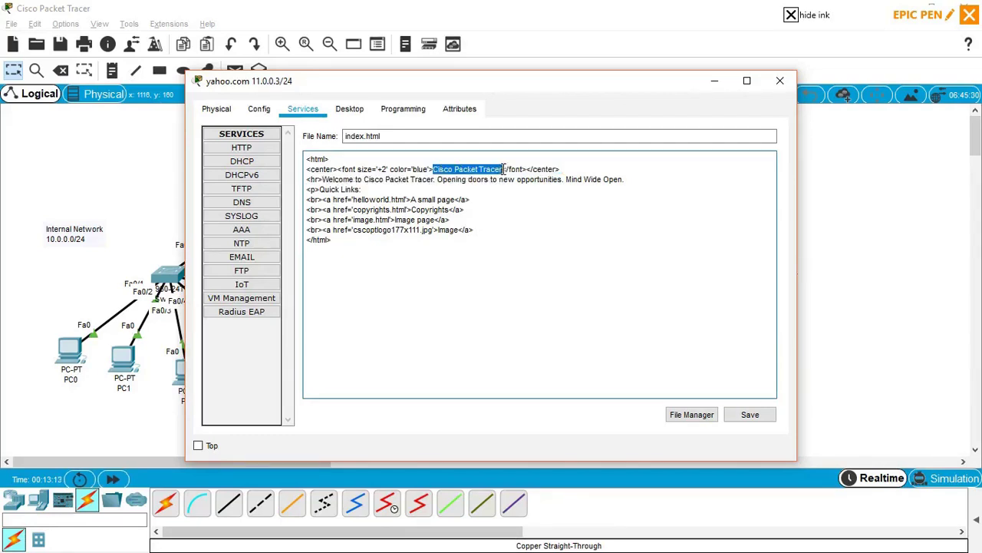
type("YAHO")
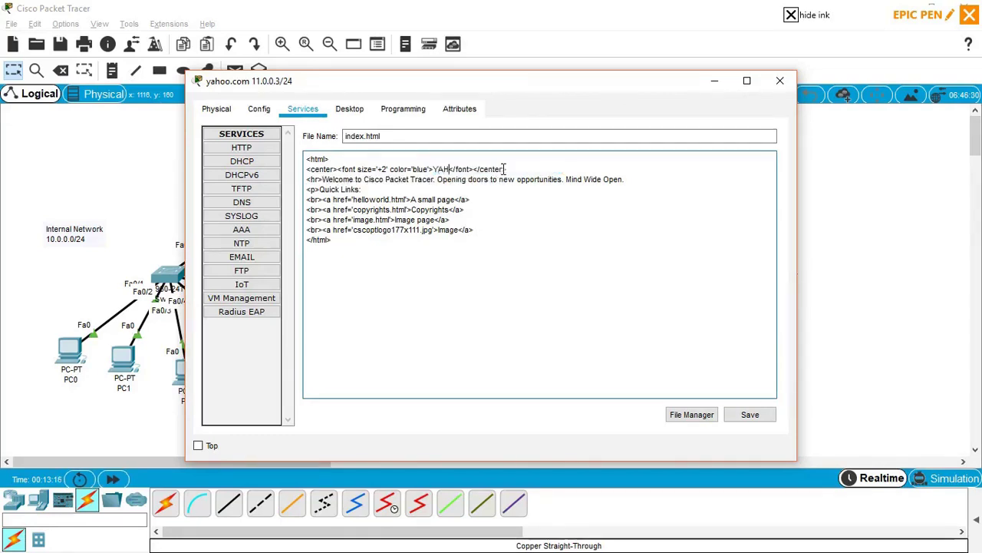
type("O!")
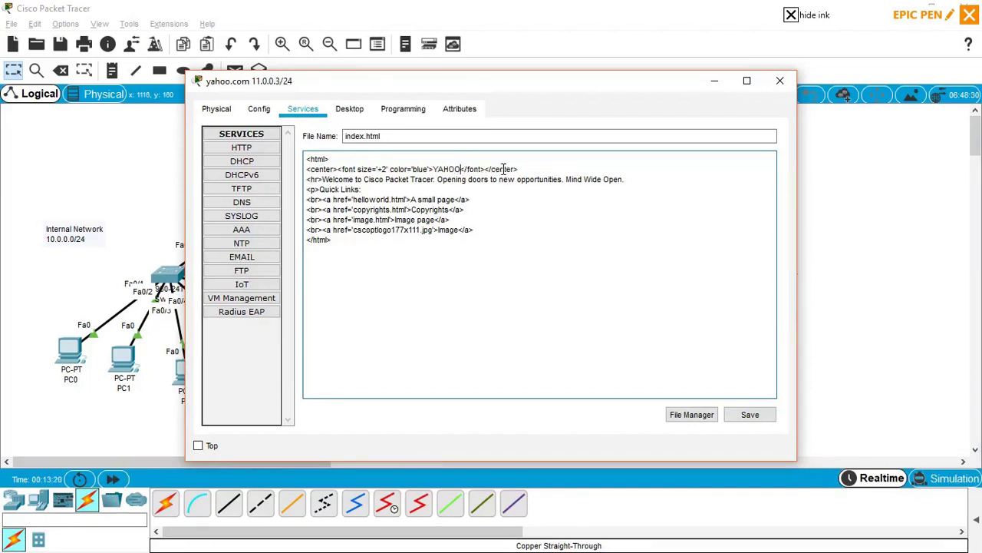
key("BackSpace")
type("COM")
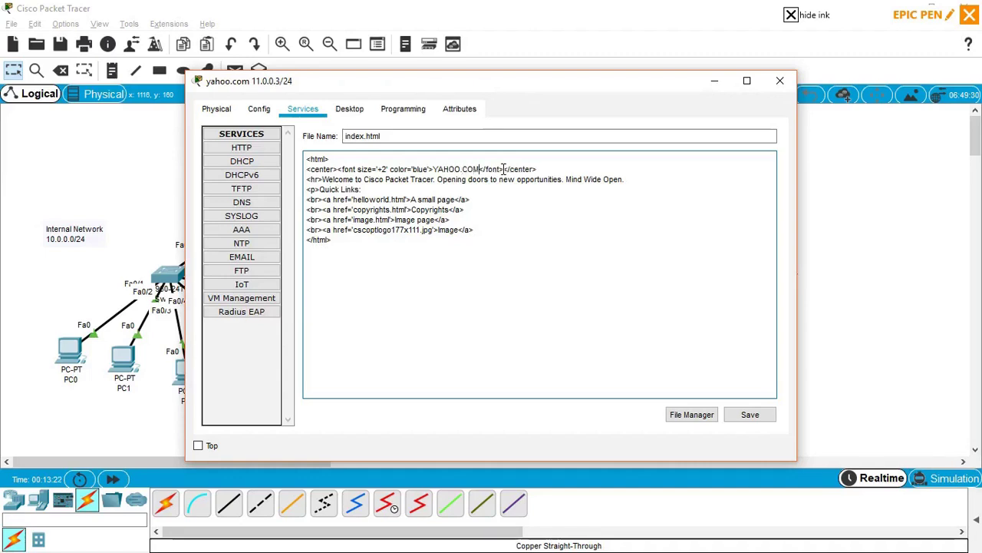
Set the font size of the YAHOO.COM heading in index.html to +5.
left_click(385, 170)
key("BackSpace")
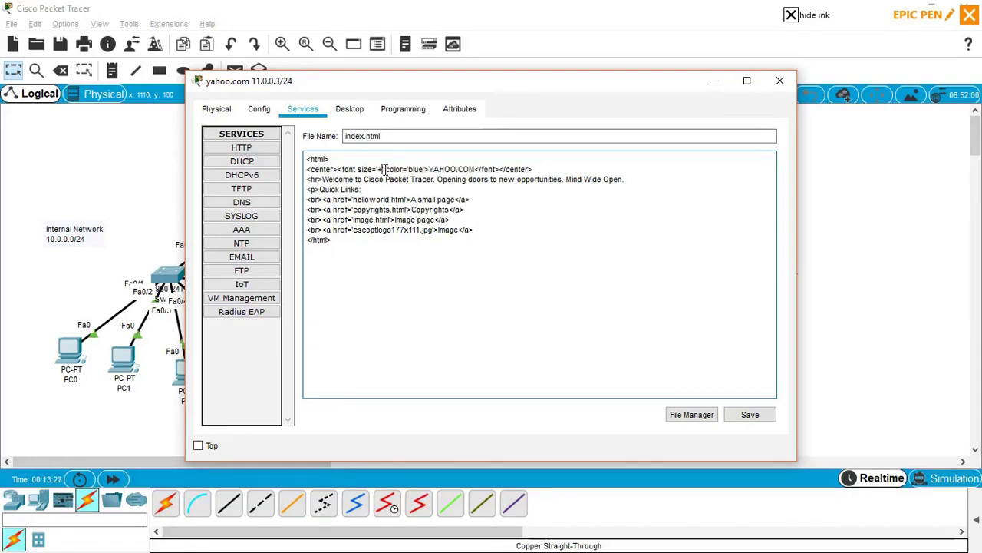
type("5")
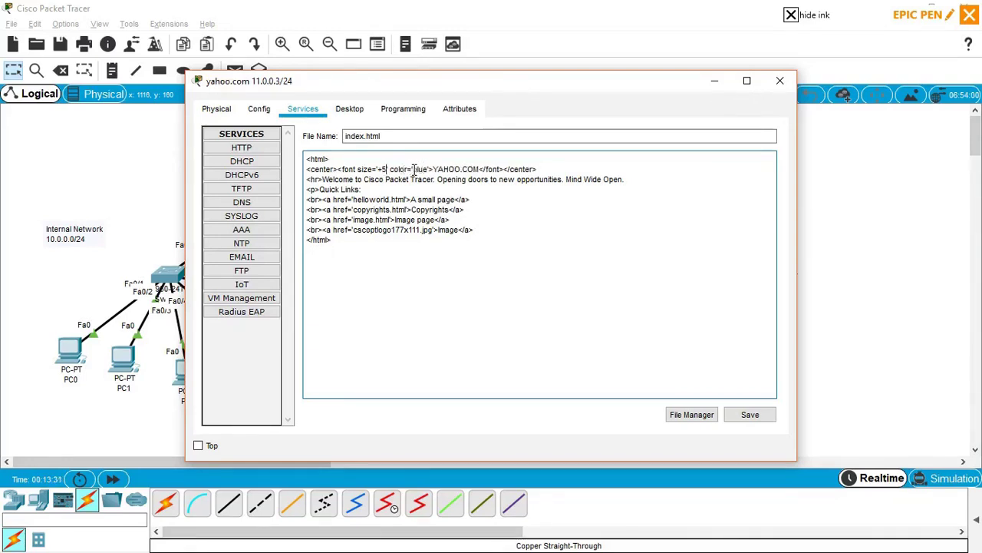
Set the font colour of the YAHOO.COM heading in index.html to brown.
key("Delete")
key("Delete")
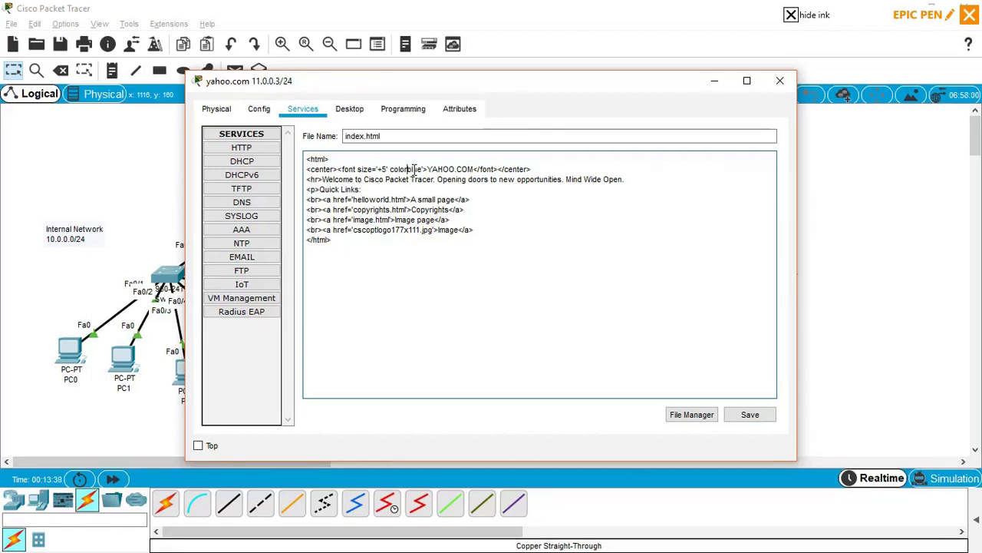
type("='")
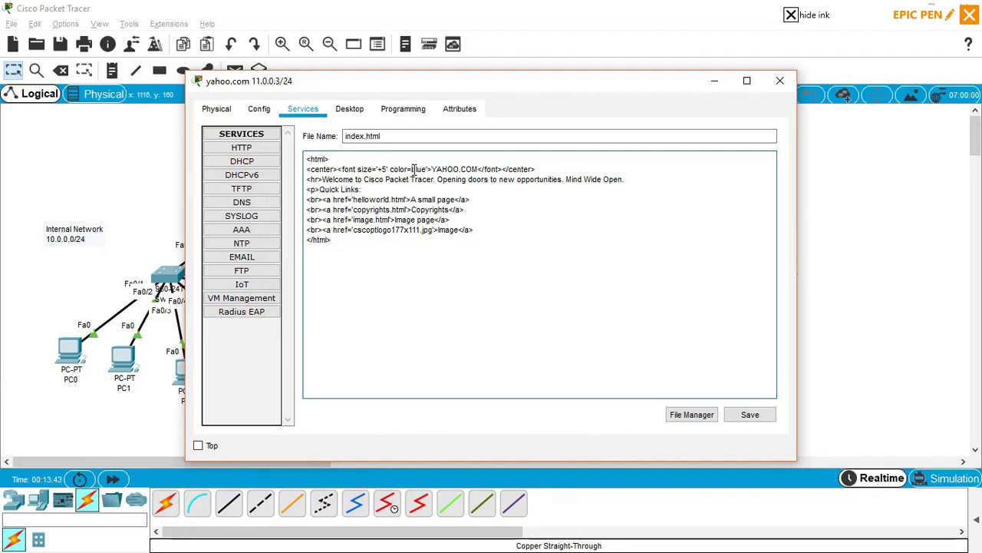
type("b")
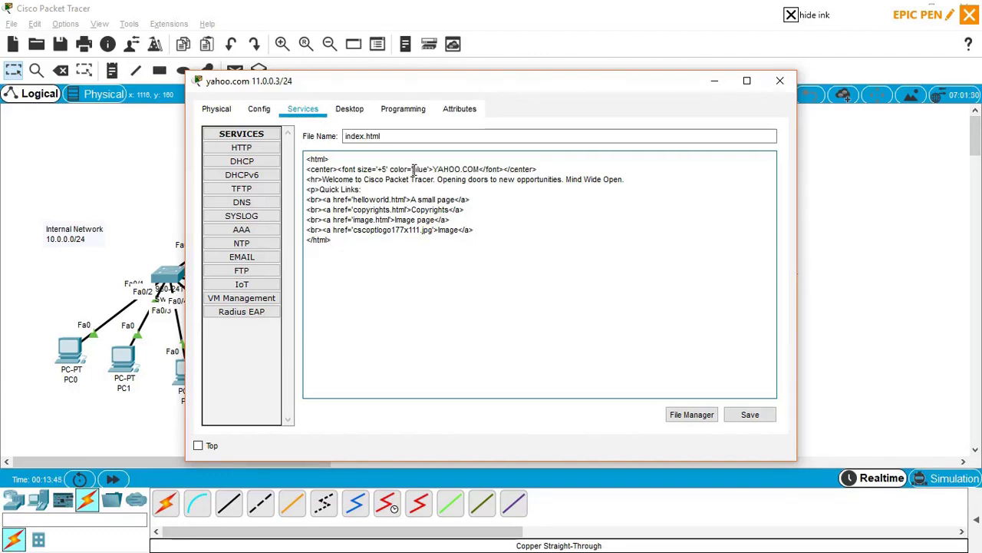
key("Delete")
key("Delete")
key("Delete")
key("Delete")
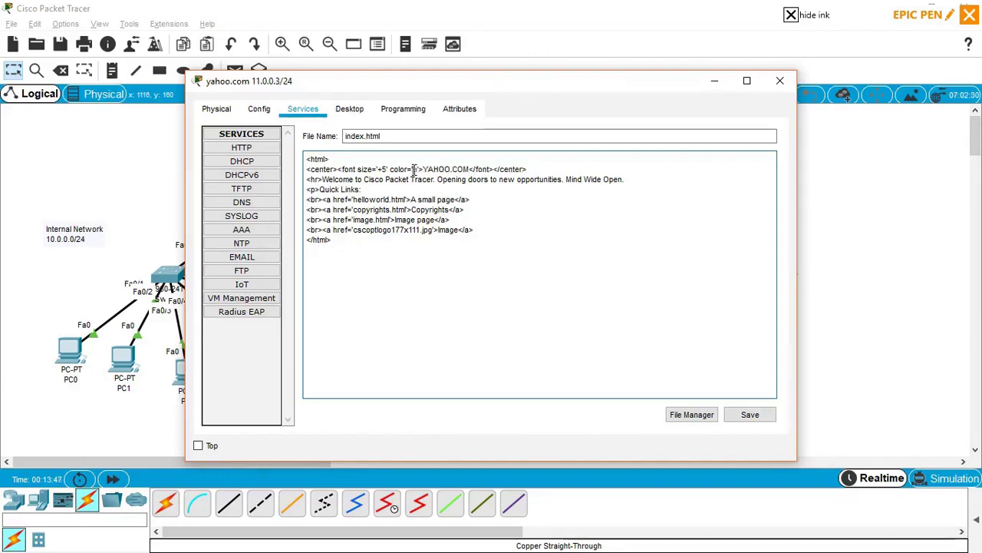
key("Delete")
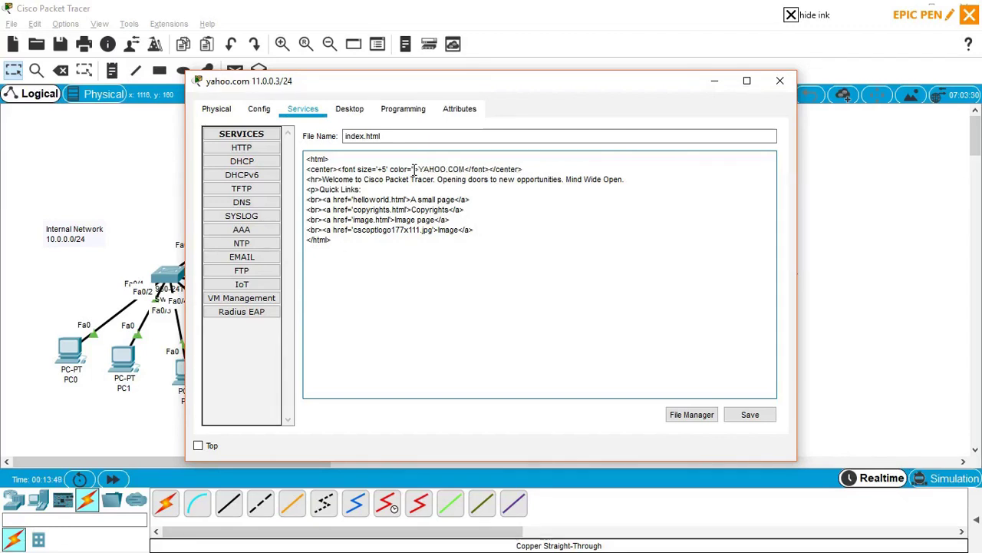
type("'b")
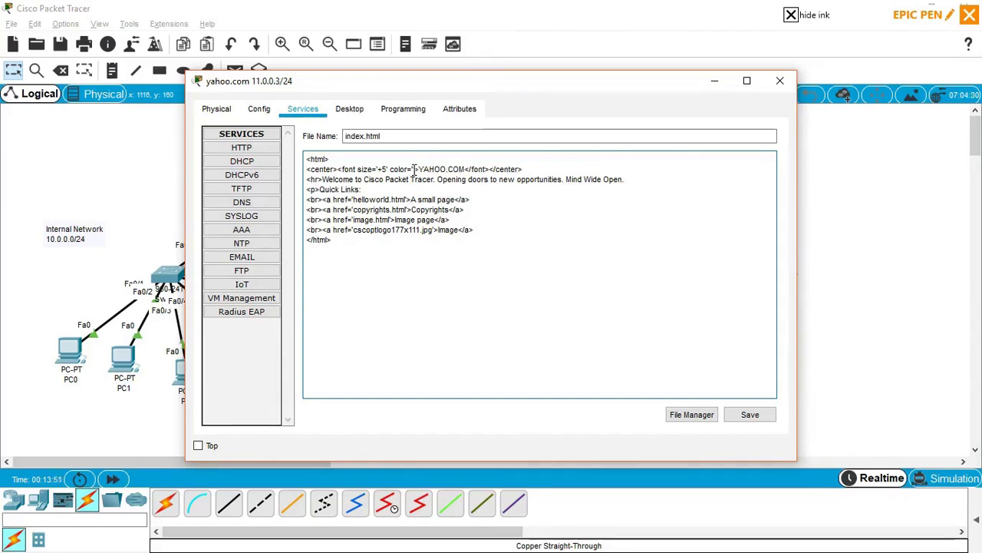
type("rown'>")
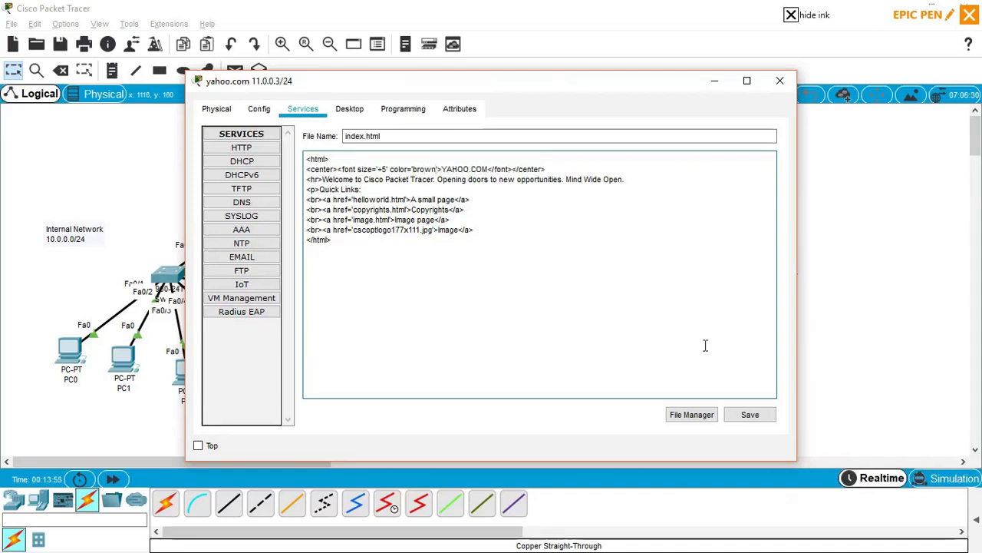
Save the yahoo.com server's index.html, overwriting the existing file, and close the server's window.
left_click(742, 413)
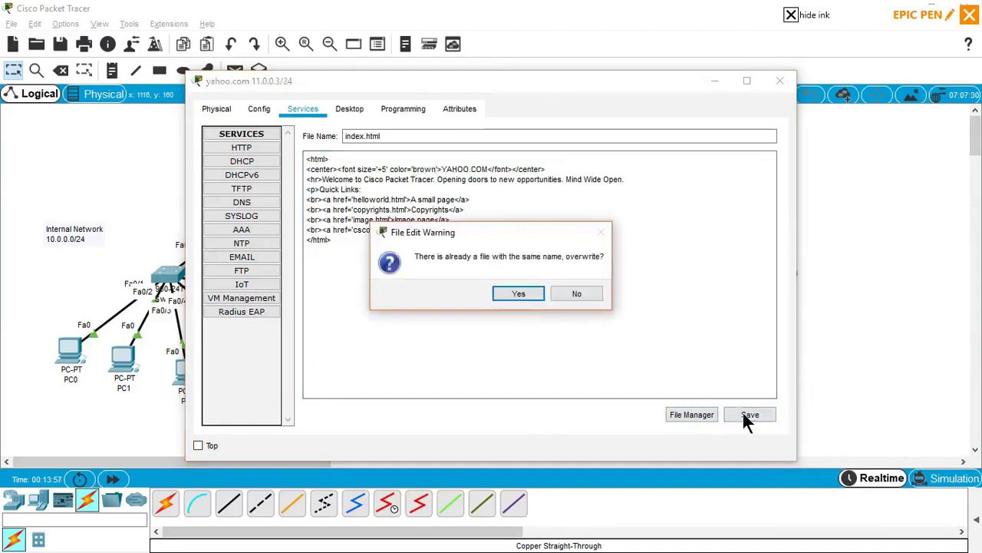
left_click(525, 297)
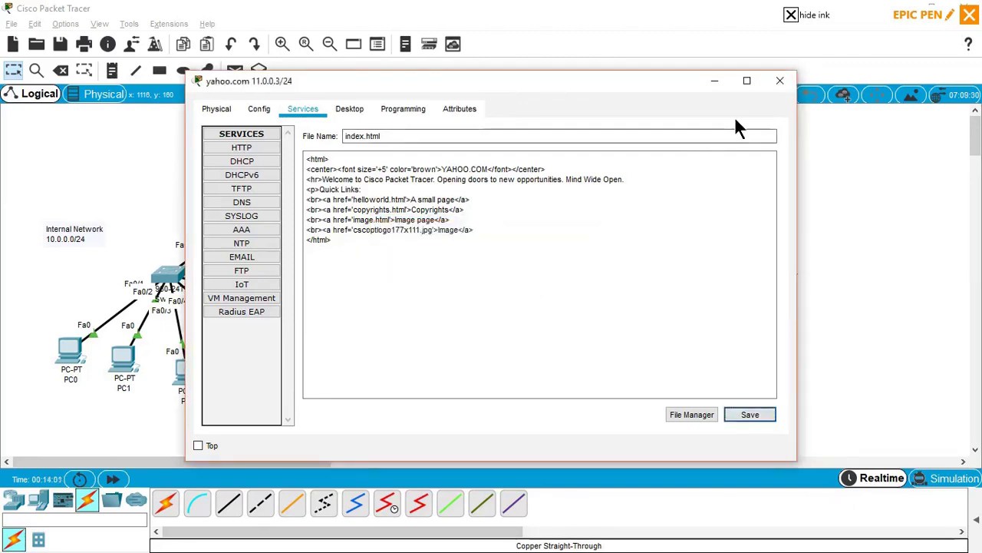
left_click(780, 82)
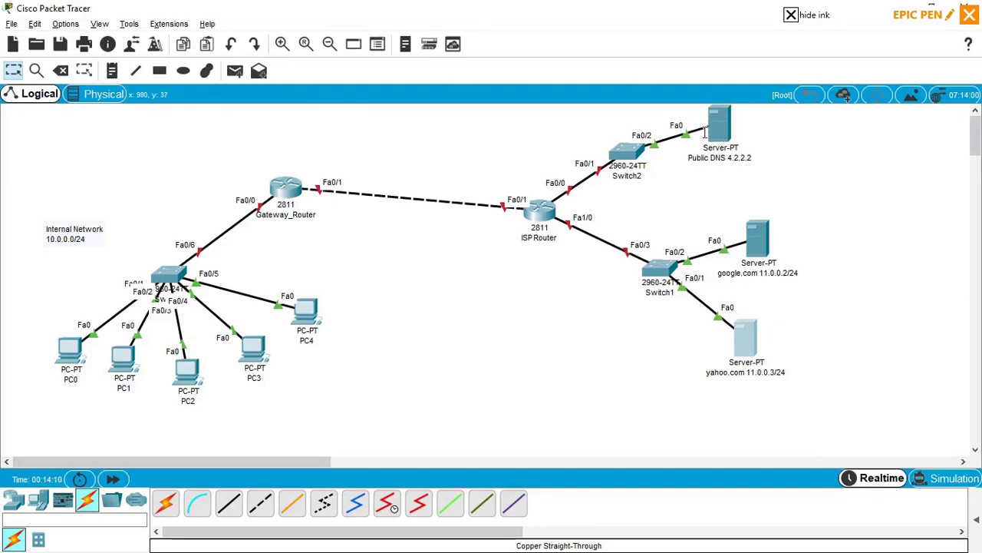
Open the Public DNS server's IP configuration and set its static IP address to 4.2.2.2.
mouse_move(717, 121)
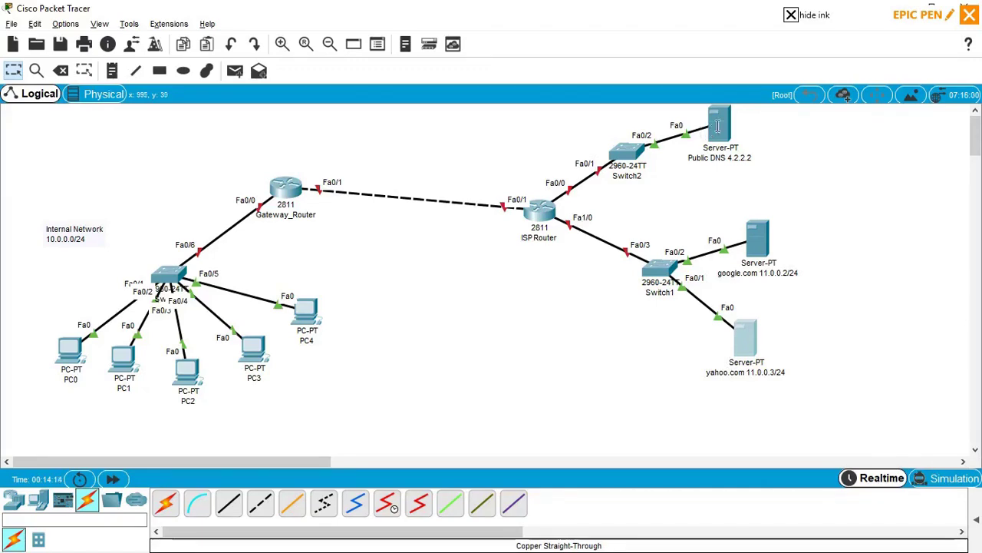
left_click(719, 134)
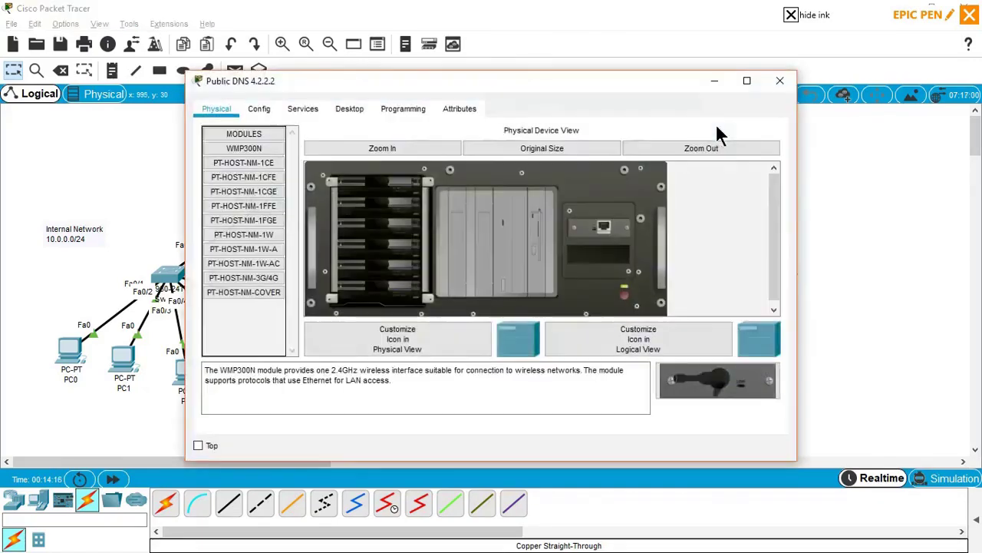
left_click(357, 113)
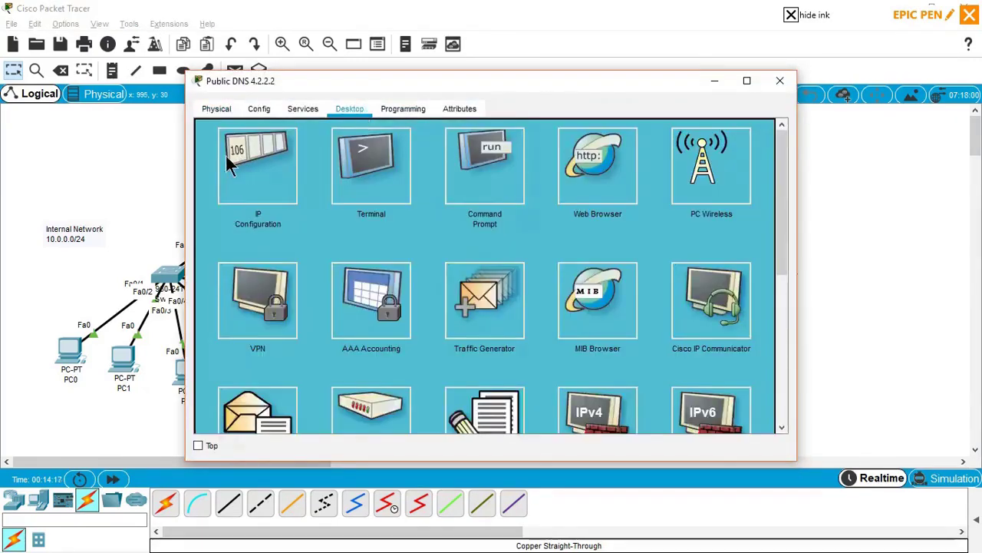
left_click(226, 156)
left_click(410, 148)
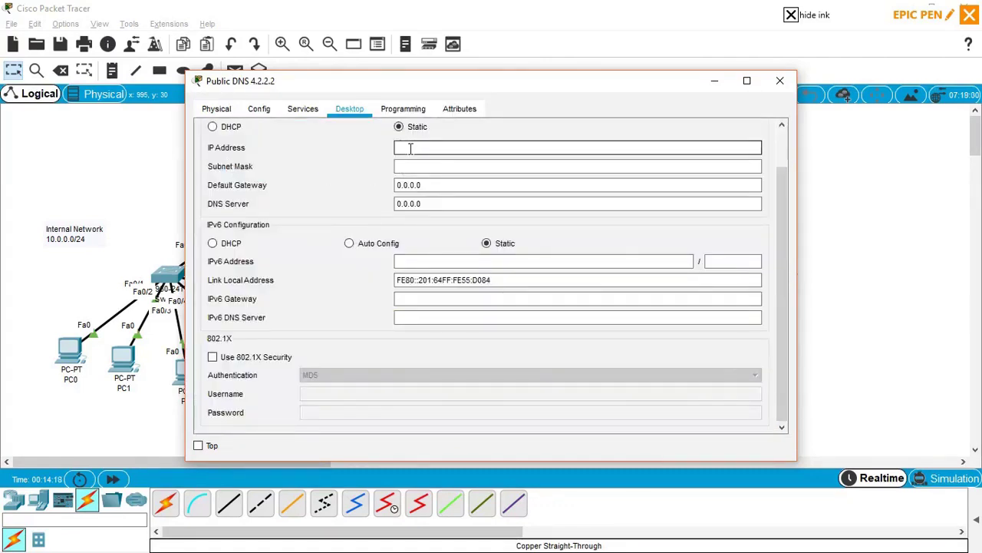
type("4")
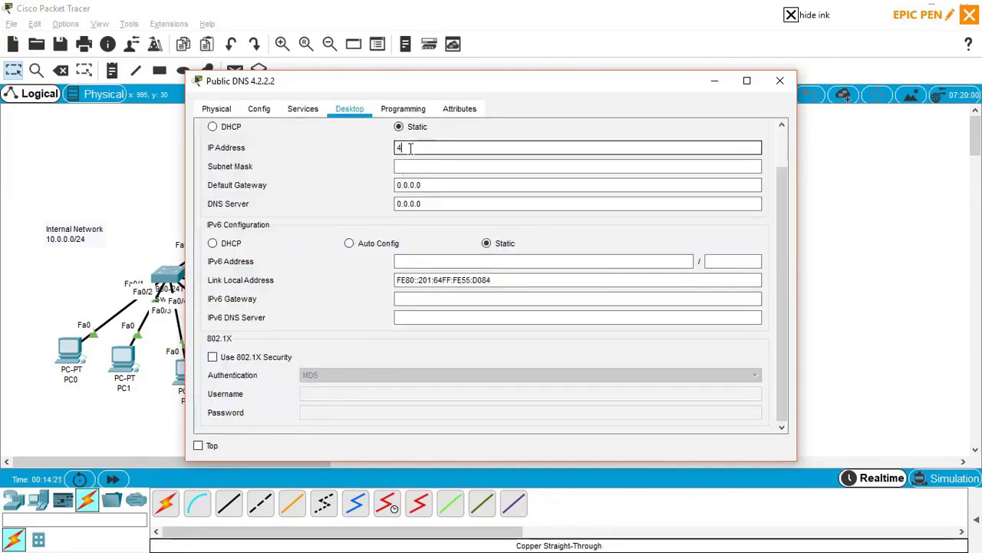
type(".2.2.2")
Set the Public DNS server's subnet mask to 255.255.255.0 and its default gateway to 4.2.2.1.
key("Tab")
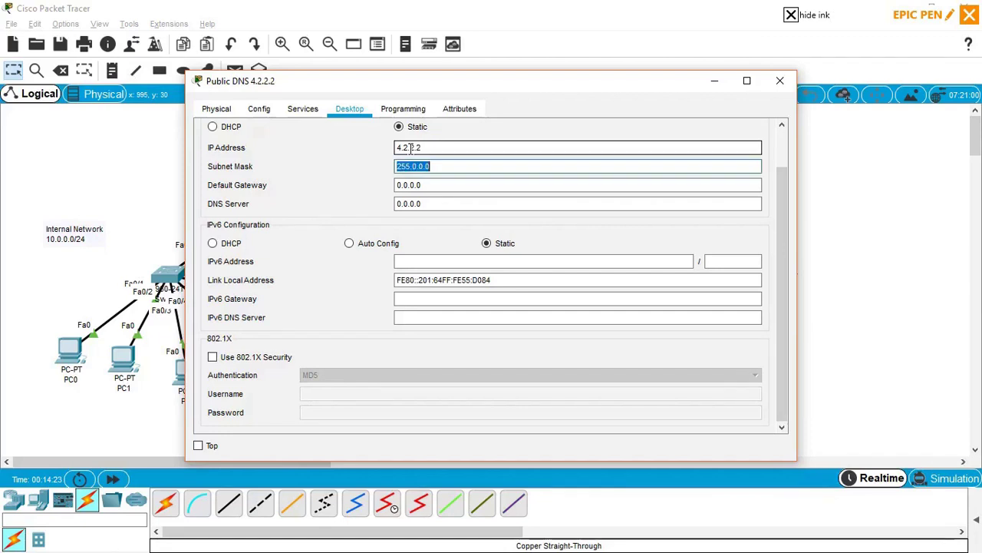
type("255.255.255.")
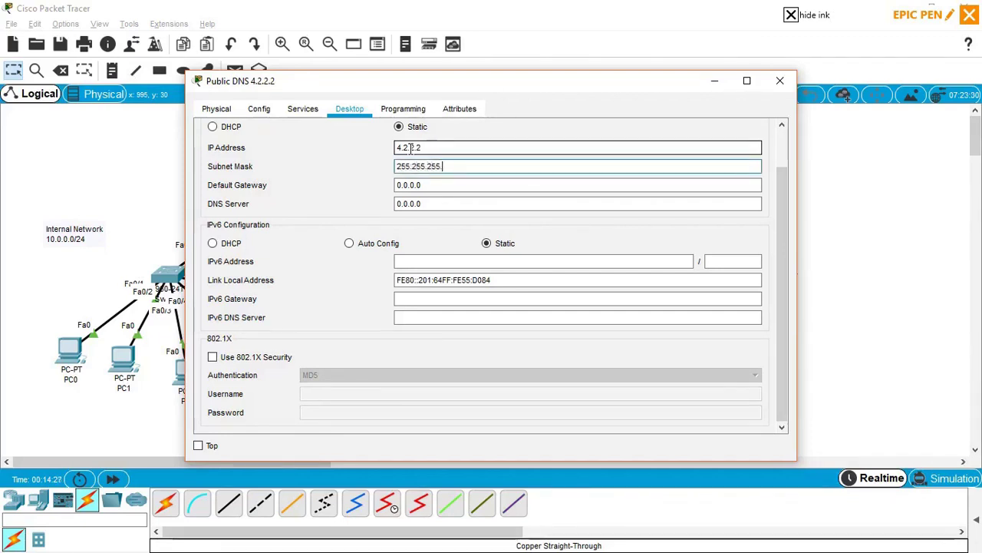
type("2520")
key("Tab")
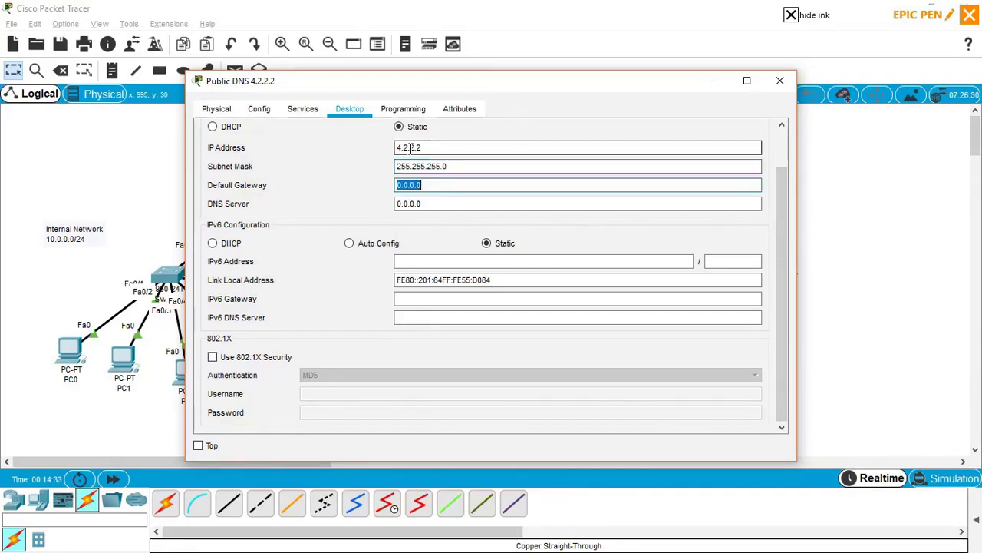
type("4.2.2.1")
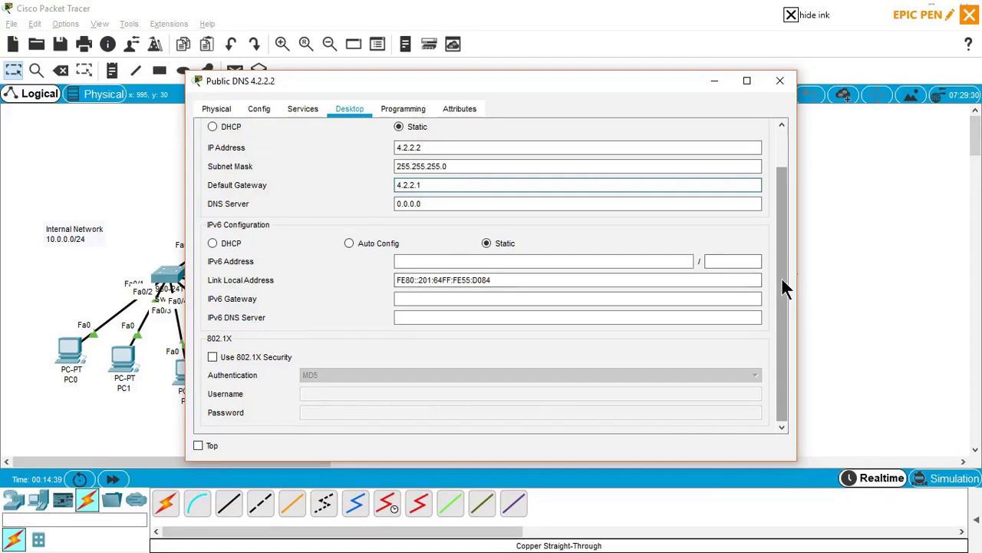
left_click_drag(782, 281, 778, 220)
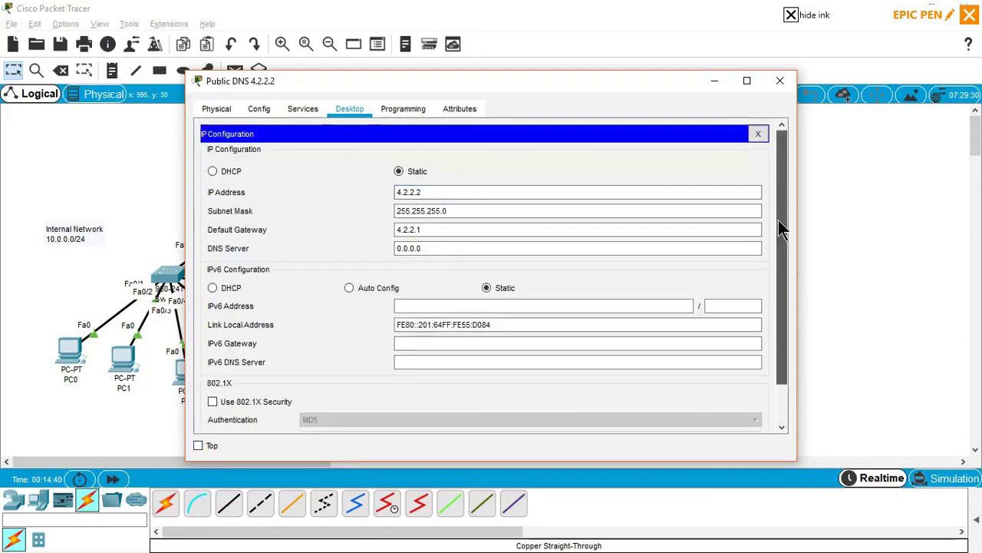
Close the Public DNS server's IP configuration and turn its DNS service on.
left_click(757, 134)
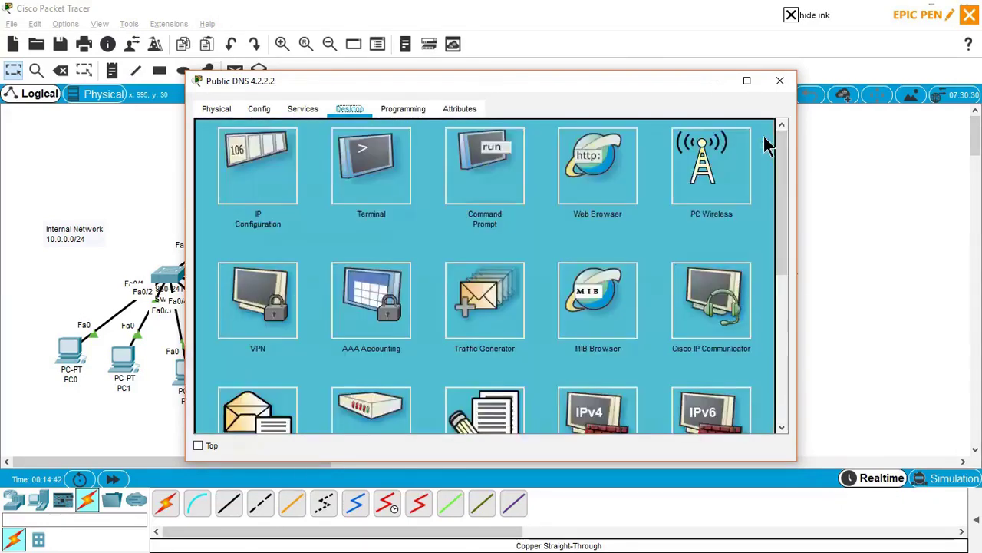
left_click(307, 109)
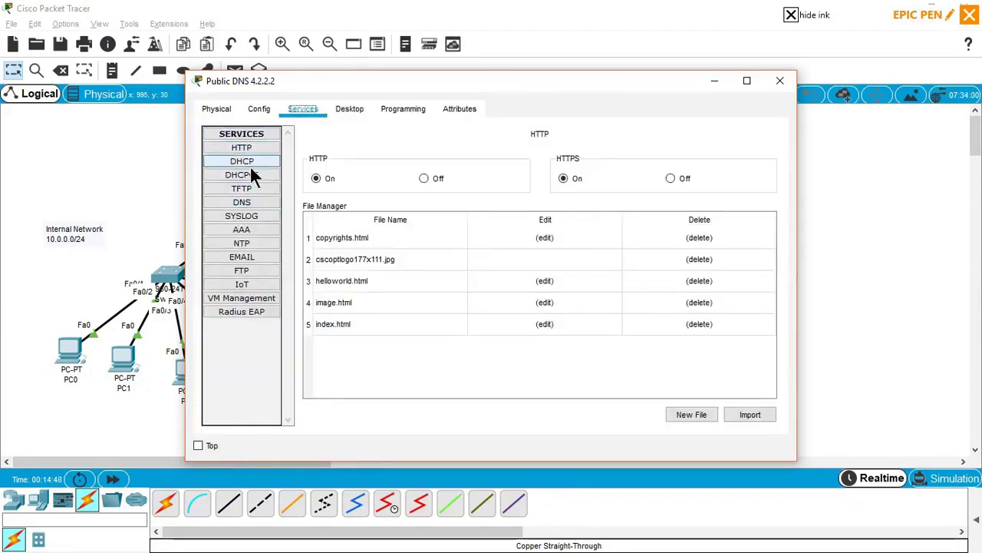
left_click(254, 203)
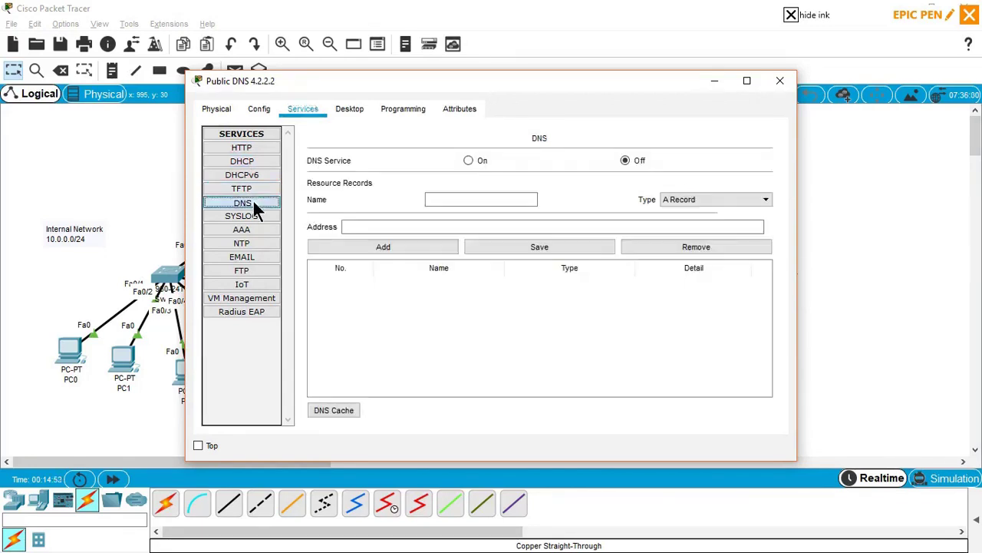
left_click(468, 161)
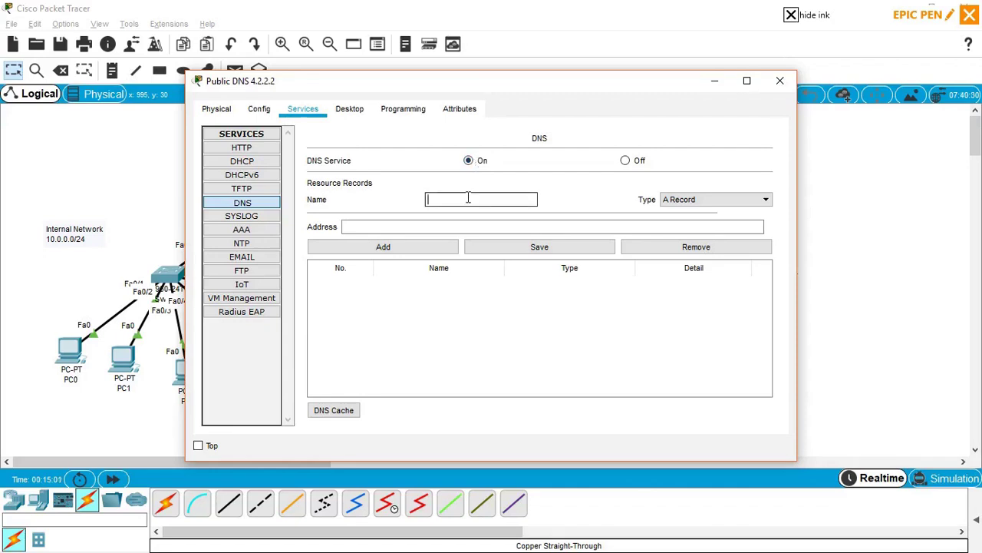
type("www")
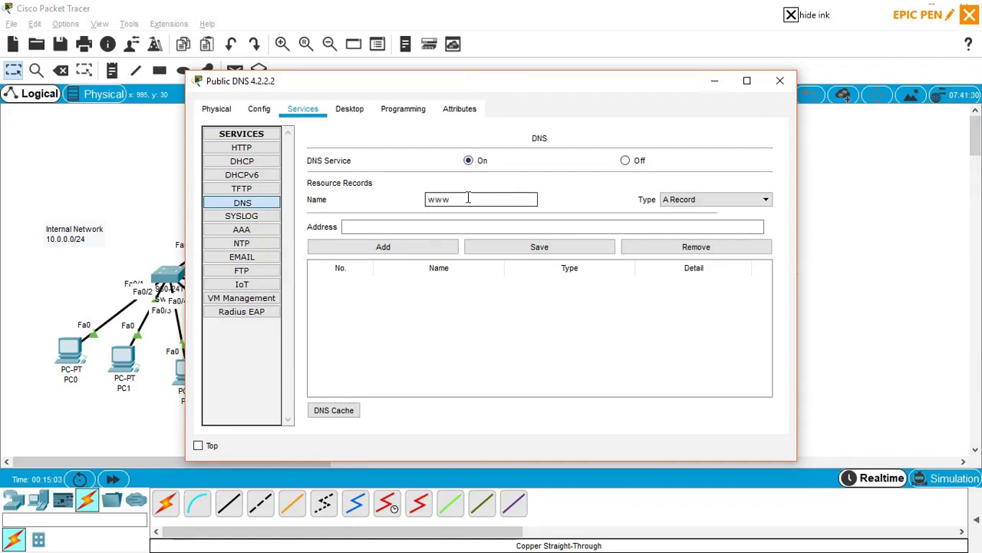
type(".google.com")
key("Tab")
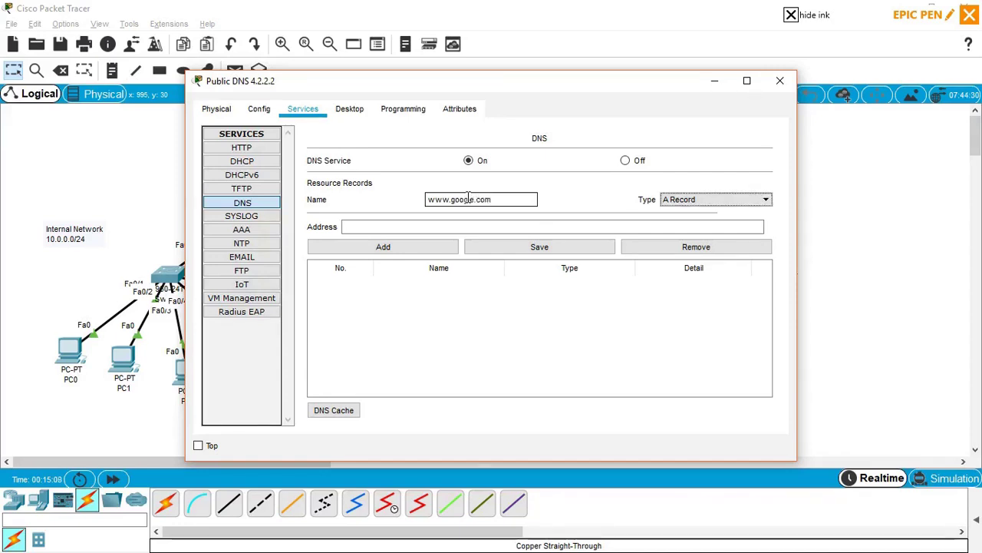
key("Tab")
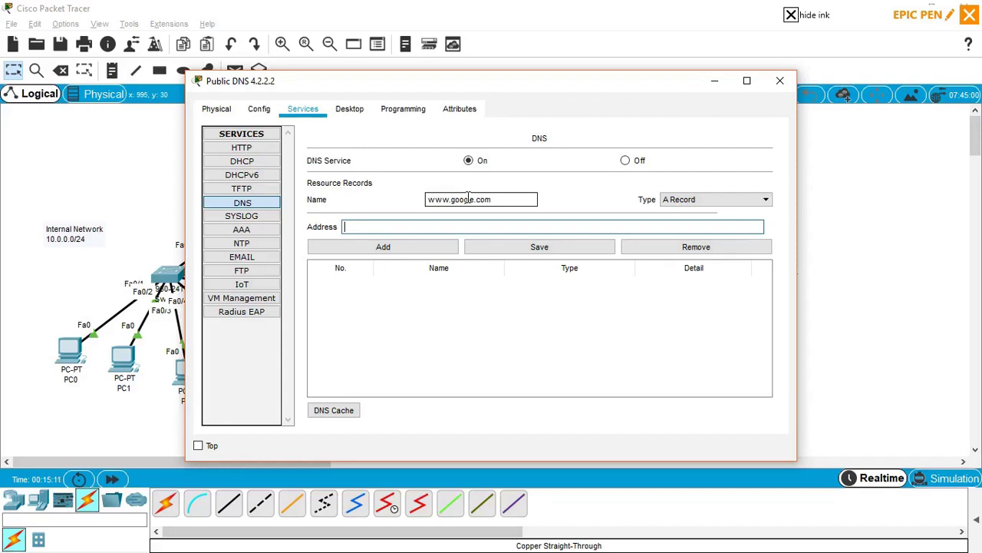
type("11.0.0.2")
left_click(363, 249)
left_click(441, 200)
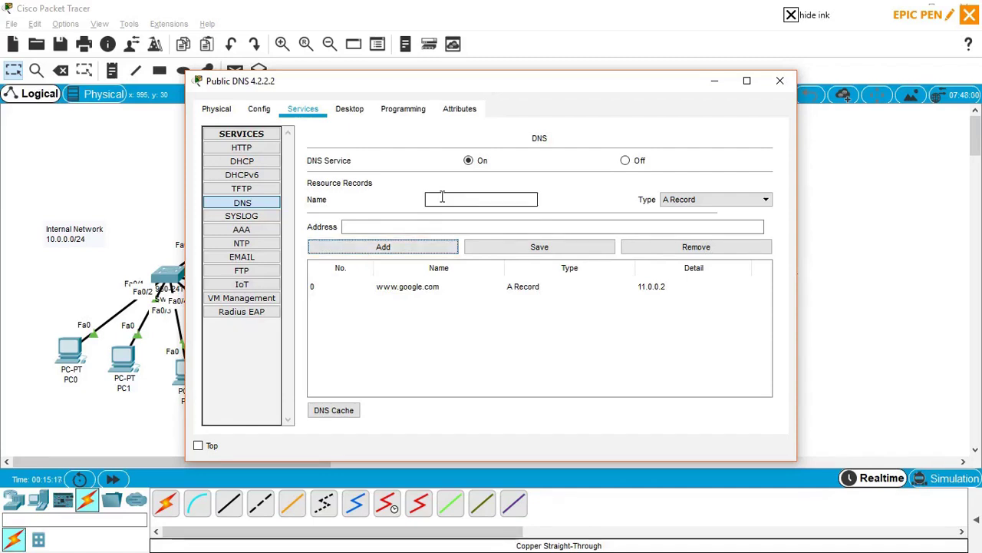
type("www")
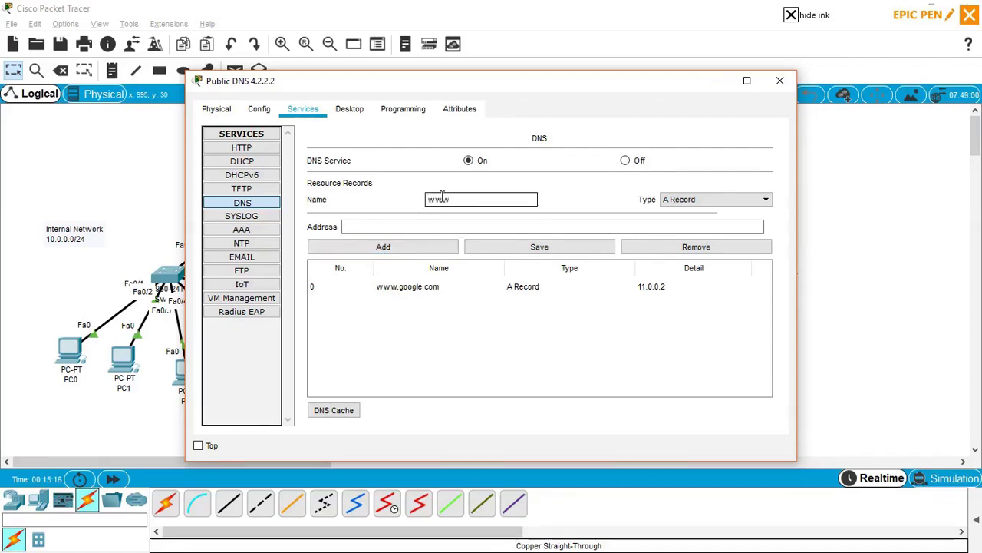
type(".yahoo.com")
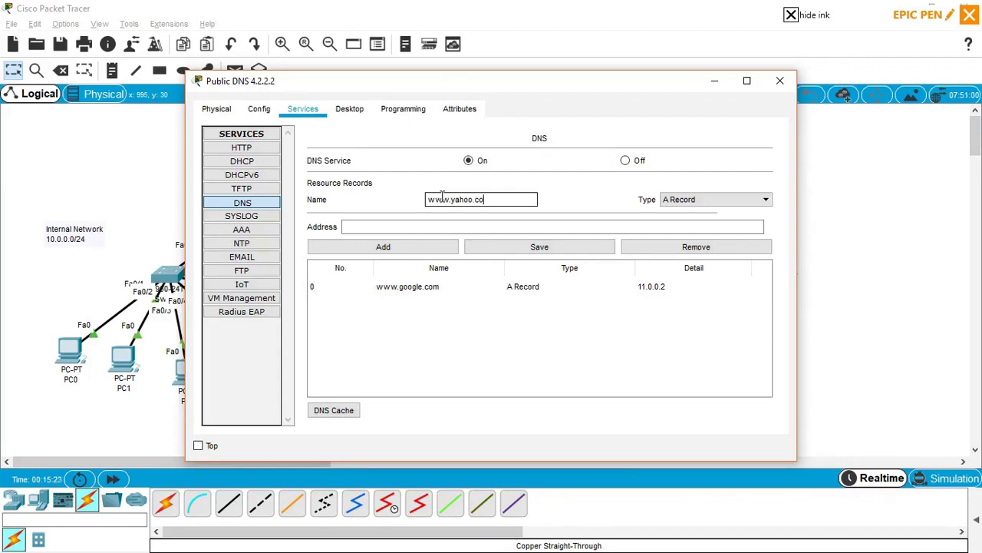
key("Tab")
key("Tab")
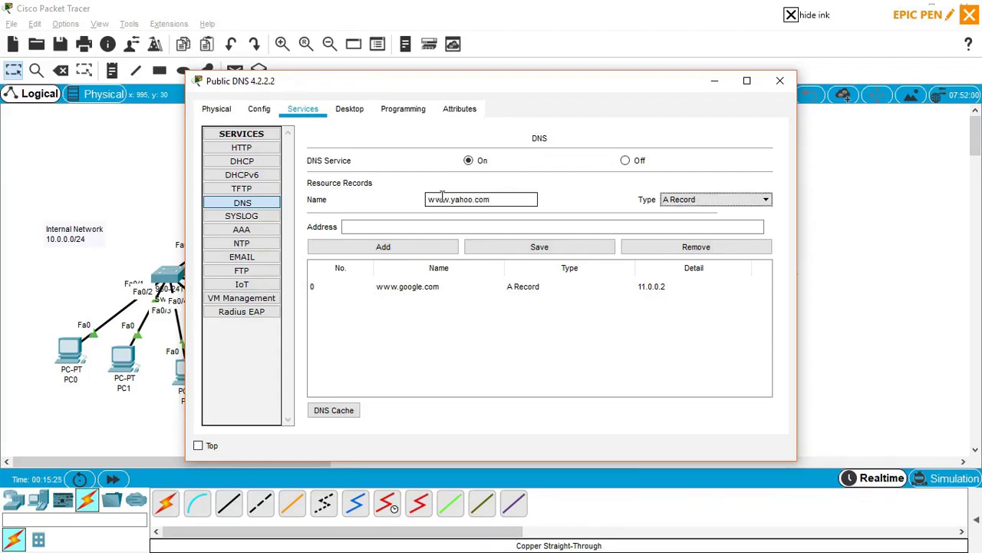
type("11.0.0.3")
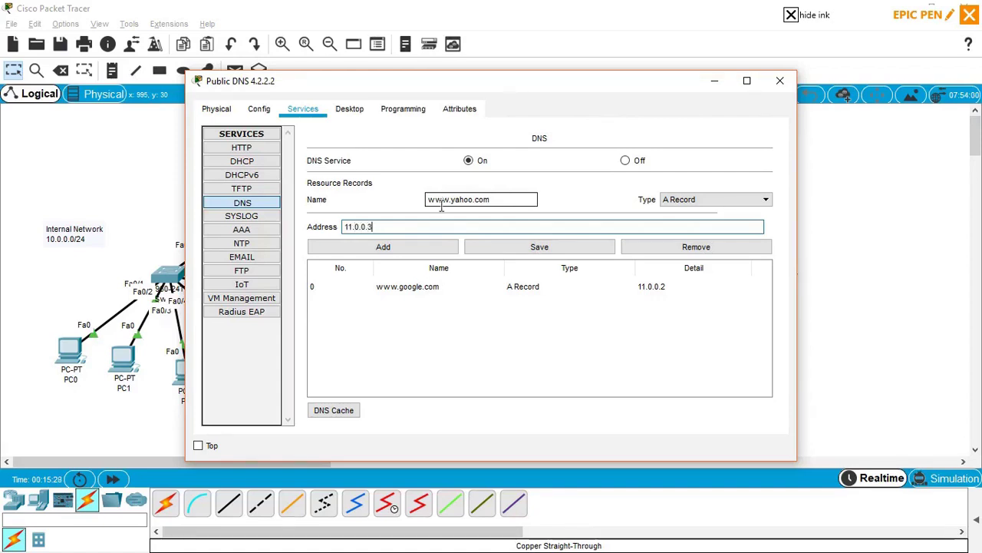
left_click(418, 245)
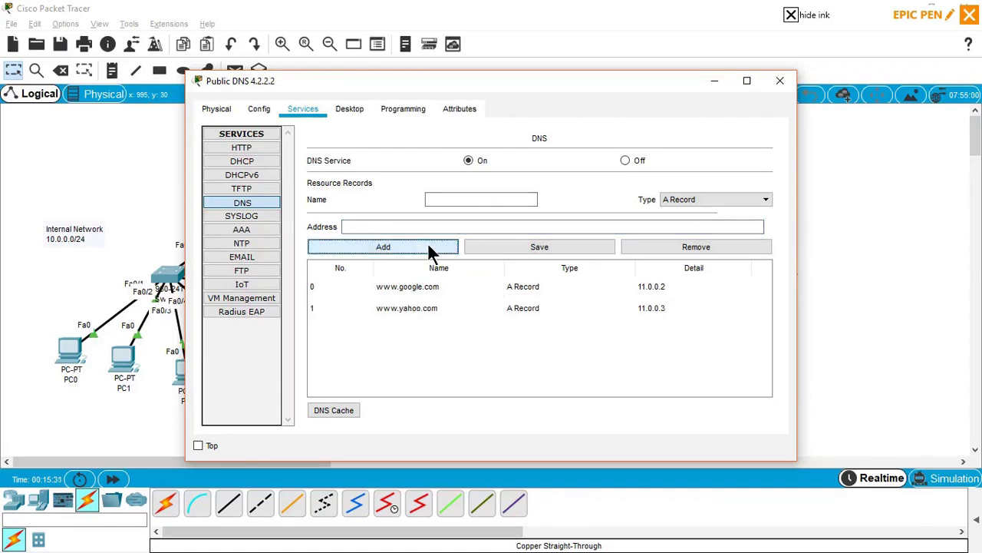
left_click(471, 243)
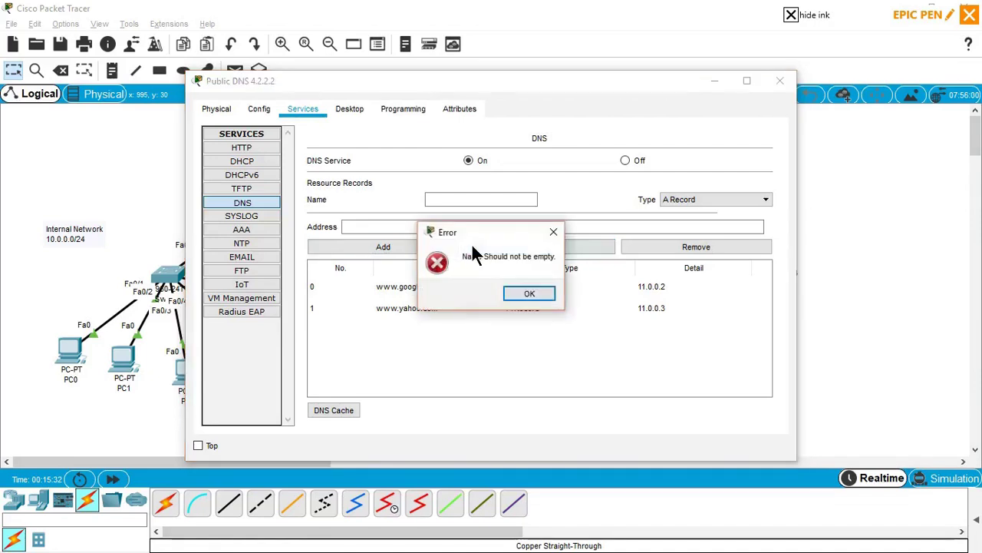
left_click(531, 294)
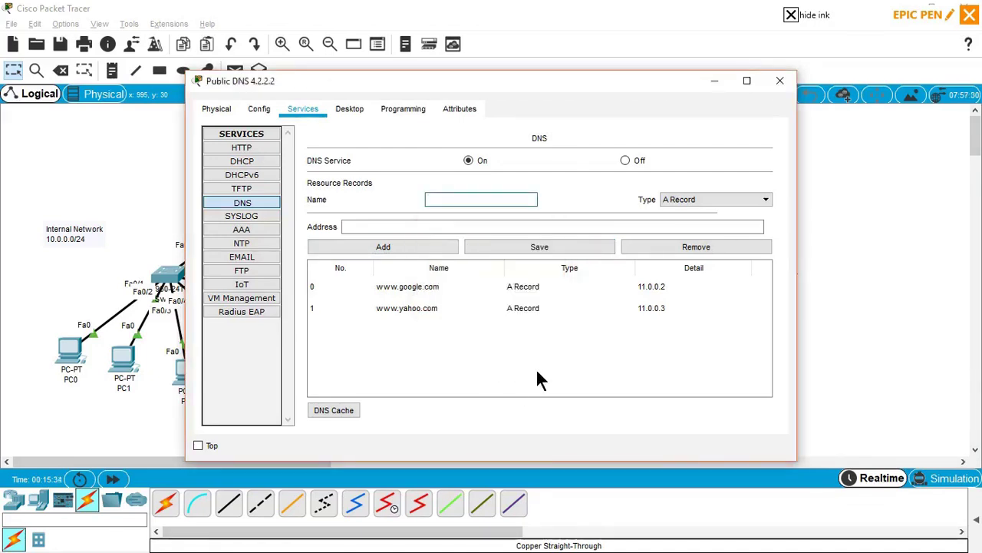
left_click(784, 85)
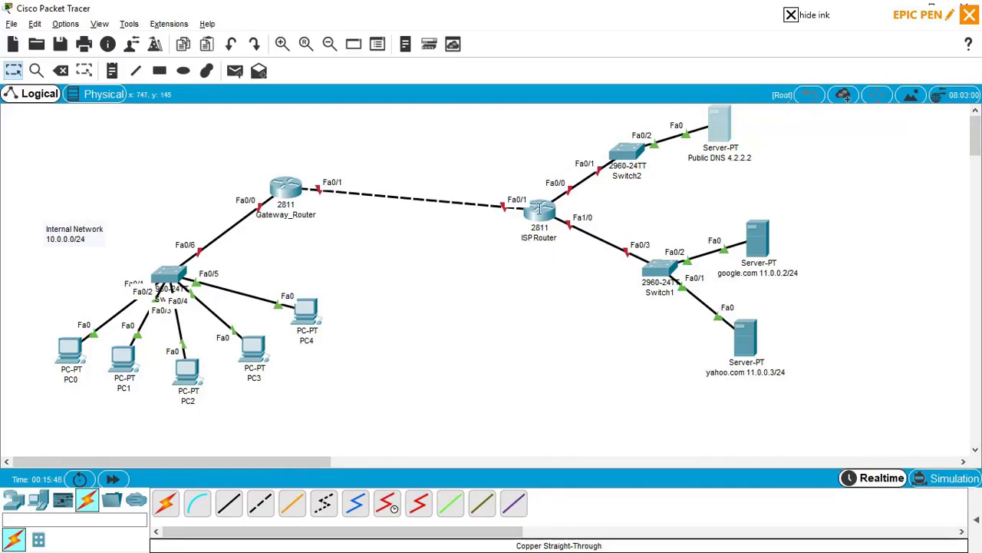
mouse_move(540, 206)
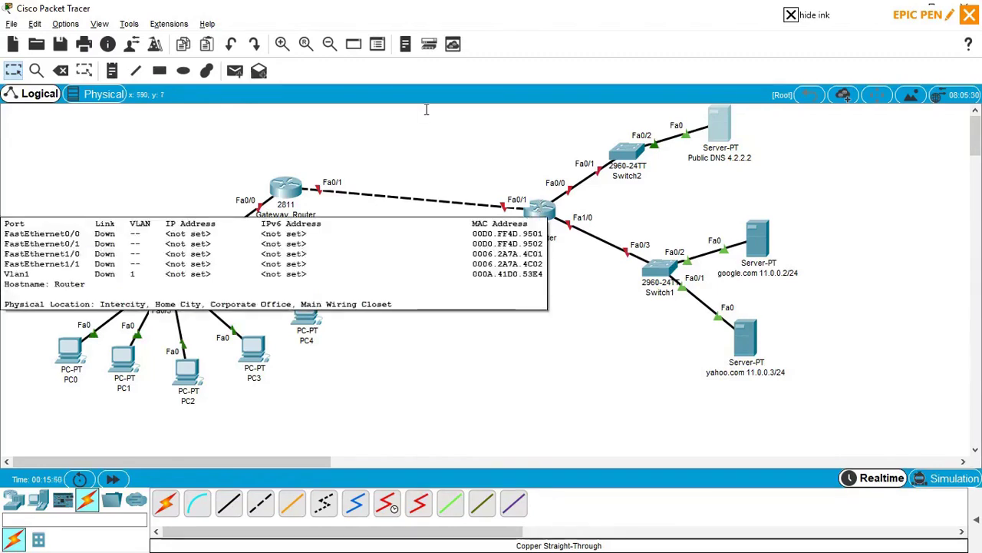
left_click(111, 70)
left_click(360, 155)
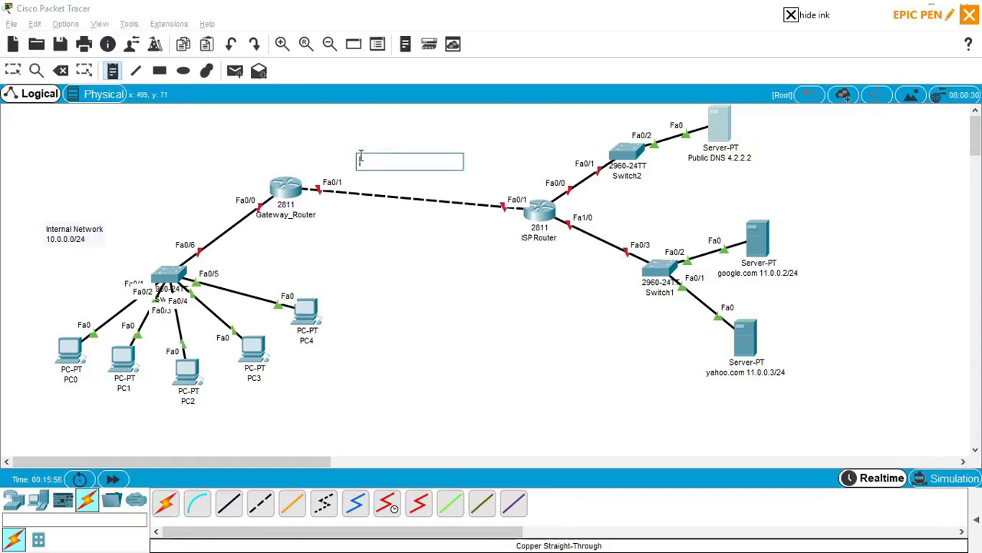
left_click(340, 153)
key("Escape")
Place a note reading 200.0.0.1/29 above the Gateway_Router's Fa0/1 port label.
left_click(115, 69)
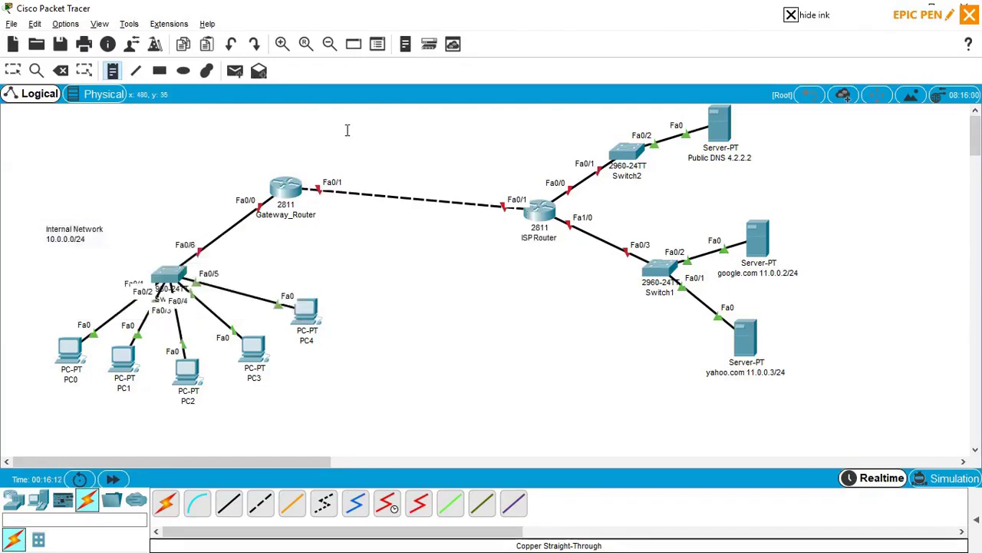
left_click(302, 160)
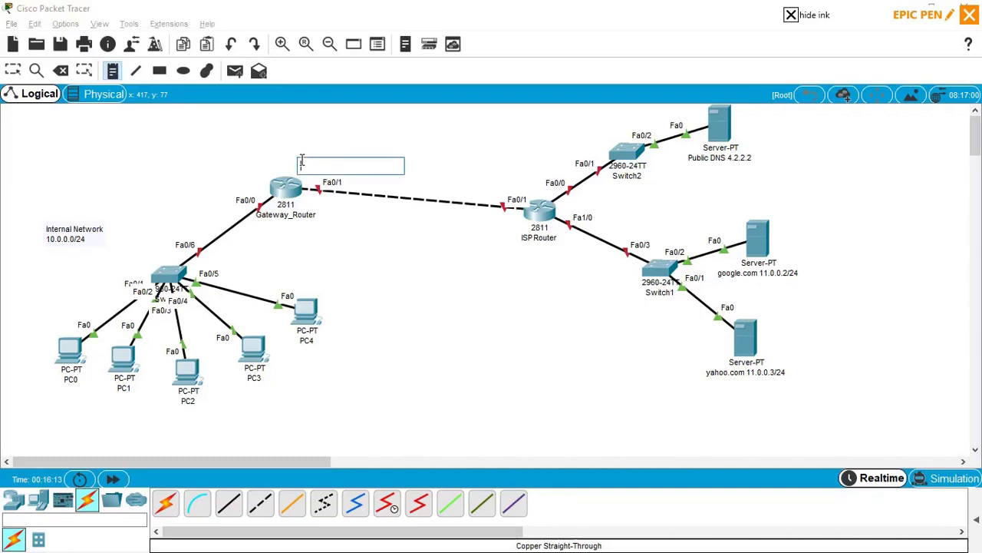
type("200.0.0.1")
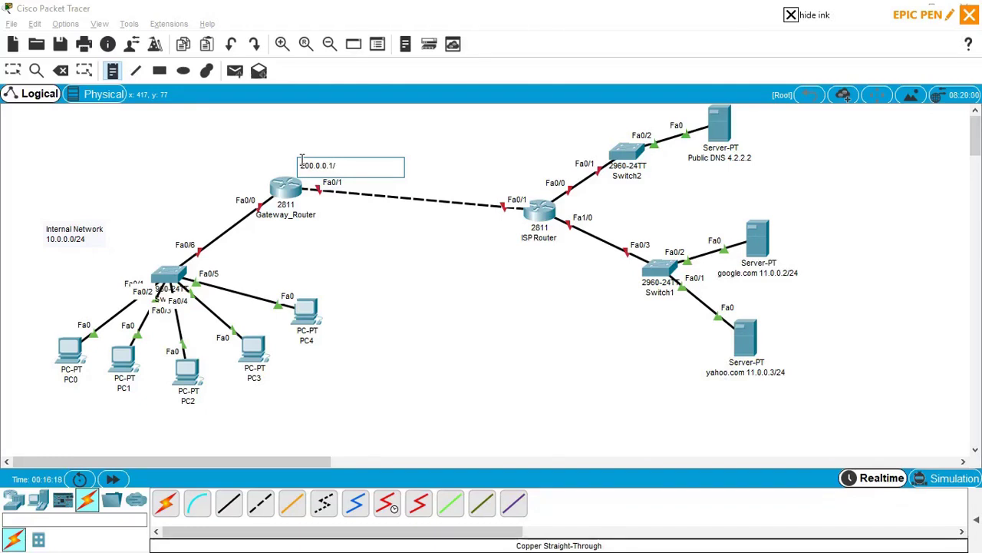
type("/29")
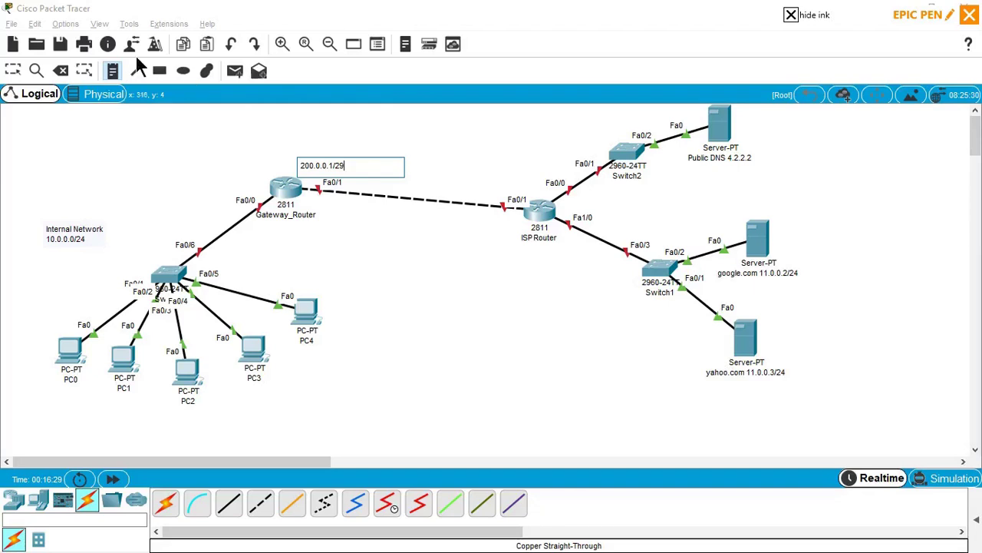
Place a note reading 200.0.0.6/29 beside the ISP Router and move it just above the Fa0/1 port label.
left_click(117, 71)
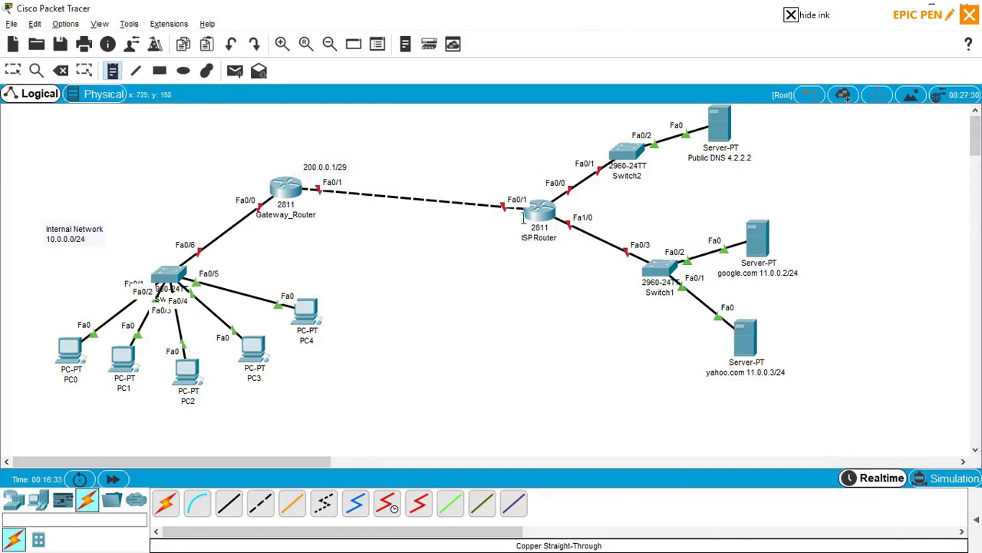
left_click(489, 187)
type("200.0.0.6/29")
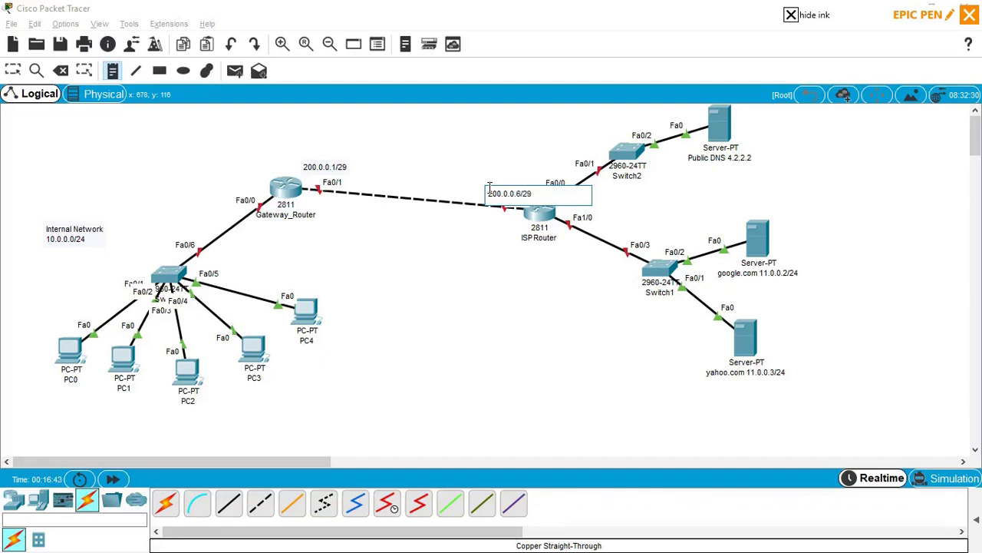
left_click(488, 232)
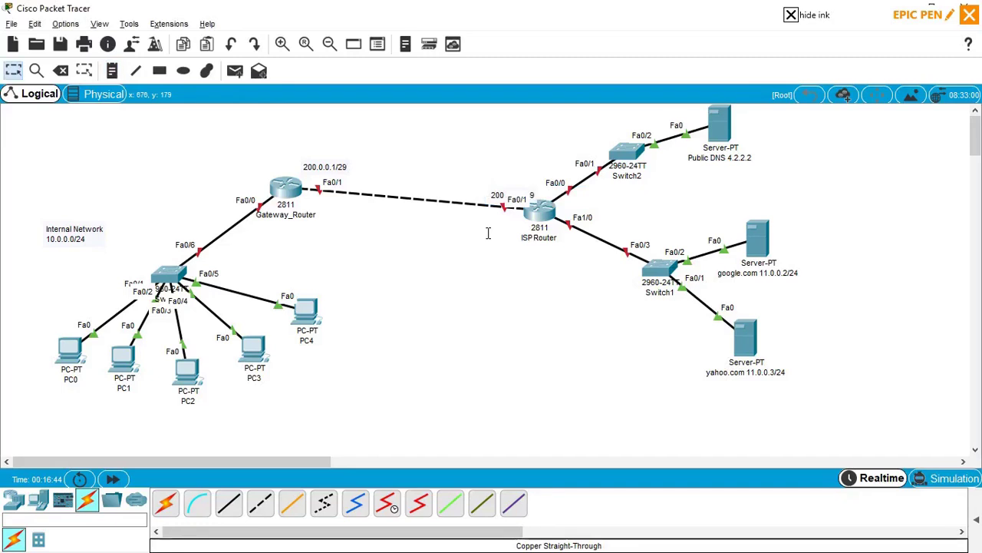
left_click_drag(494, 198, 489, 191)
left_click(502, 266)
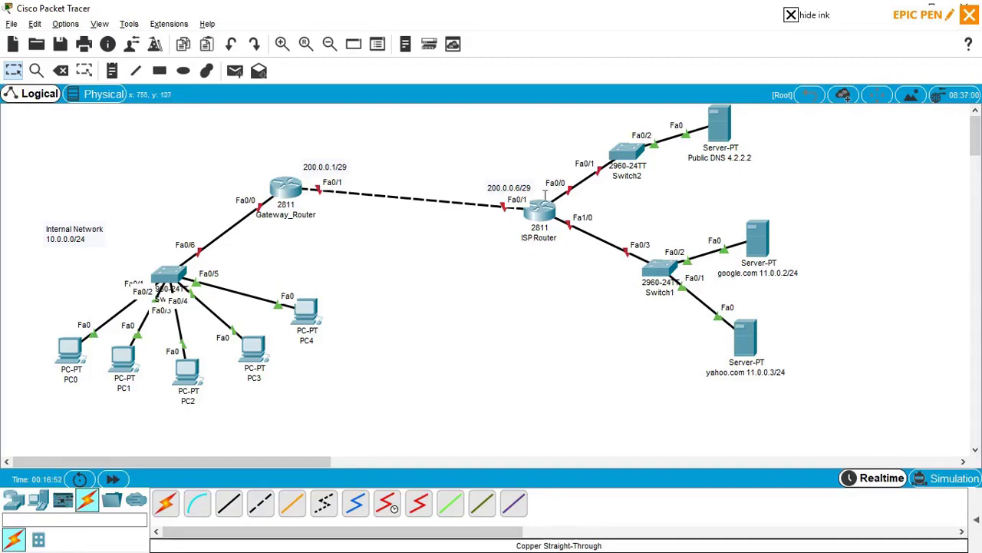
Open the ISP Router's command line in a widened window and answer no to the initial configuration dialog.
left_click(541, 210)
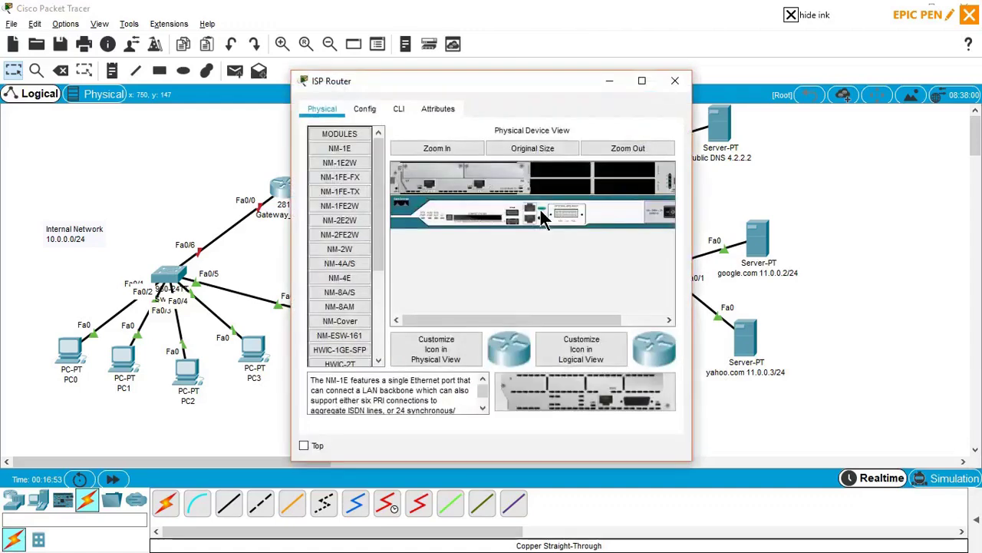
left_click(400, 110)
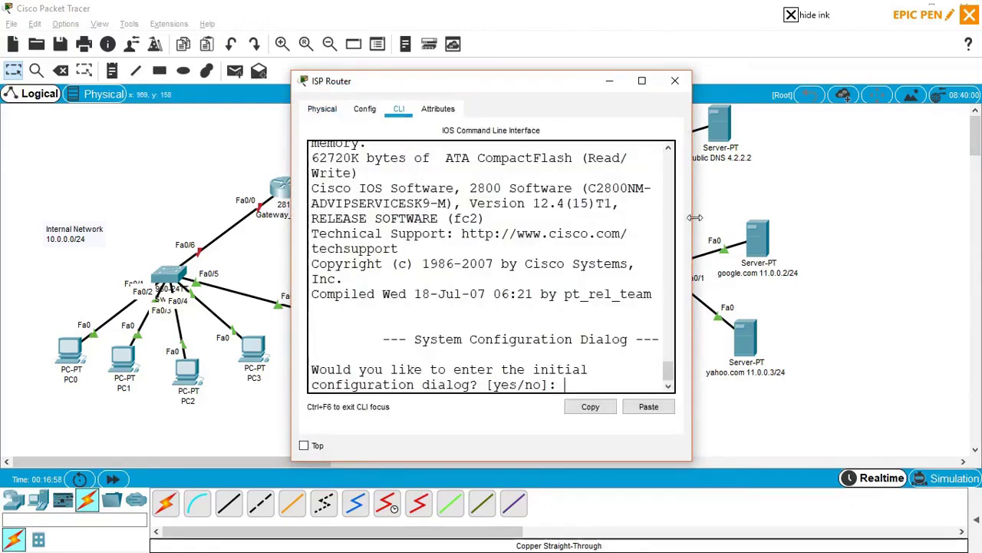
left_click_drag(691, 198, 904, 181)
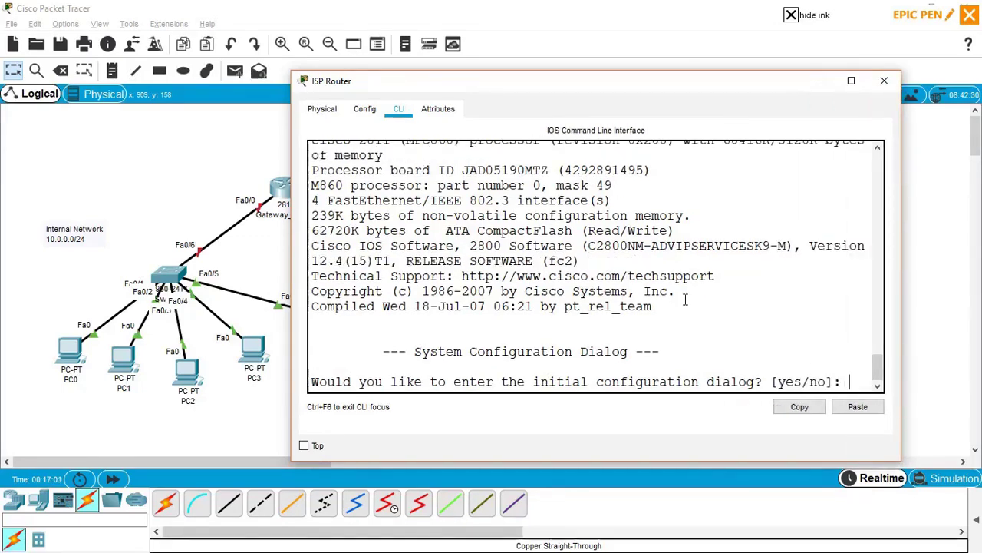
type("no")
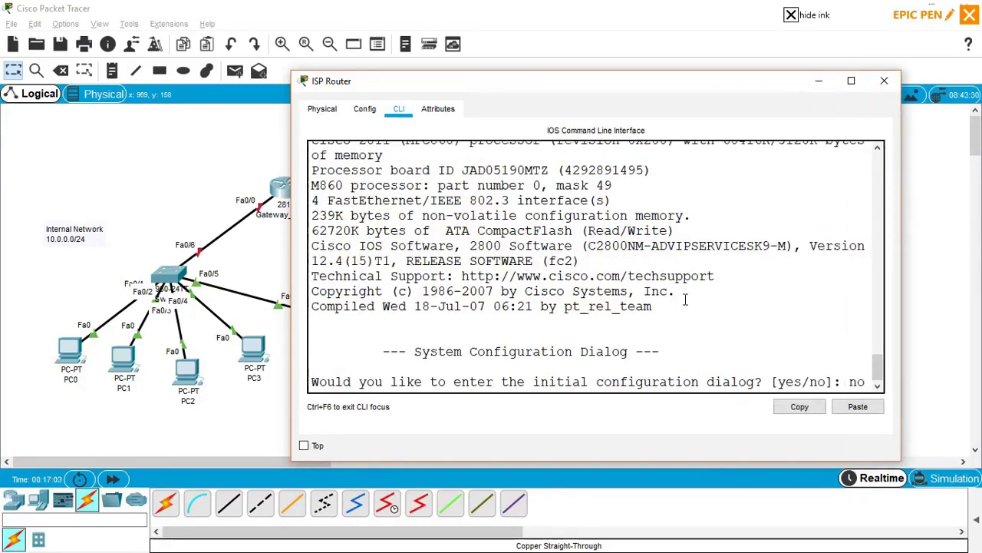
key("Return")
key("Return")
Enter privileged mode on the ISP Router with enable, and enter global configuration mode with configure terminal.
type("en")
key("Tab")
key("Return")
type("confi")
key("Tab")
type("ter")
key("Tab")
key("Return")
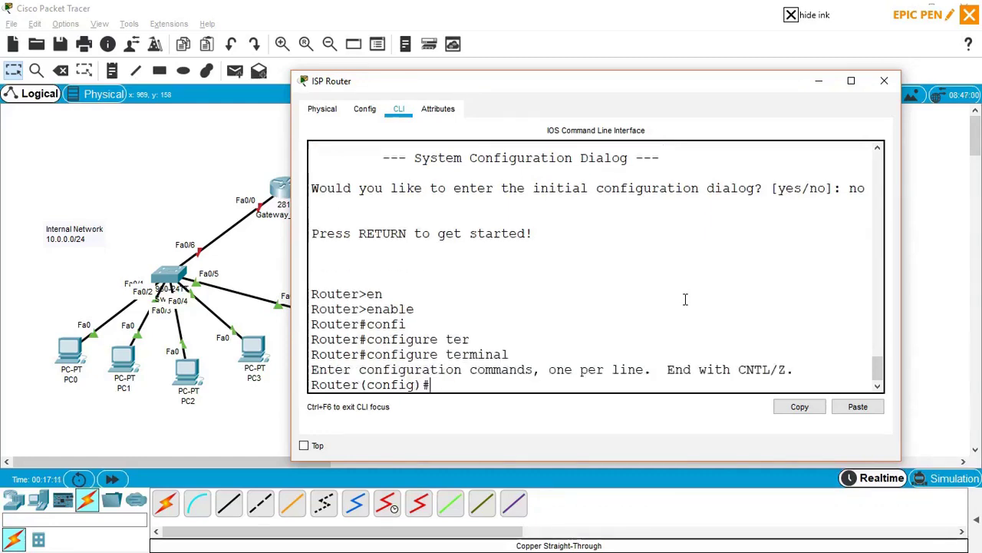
Set the ISP Router's hostname to ISP.
type("host")
key("Tab")
type("ISP")
key("Return")
key("Return")
key("Return")
key("Return")
key("Return")
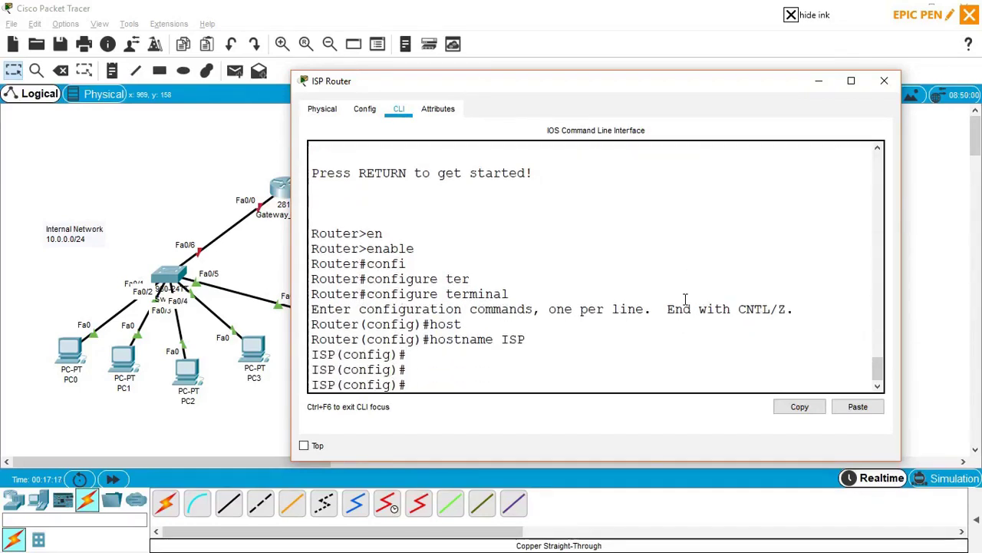
Enter interface configuration mode for FastEthernet 0/0 on the ISP Router, checking the topology and returning to the router's window.
type("interf")
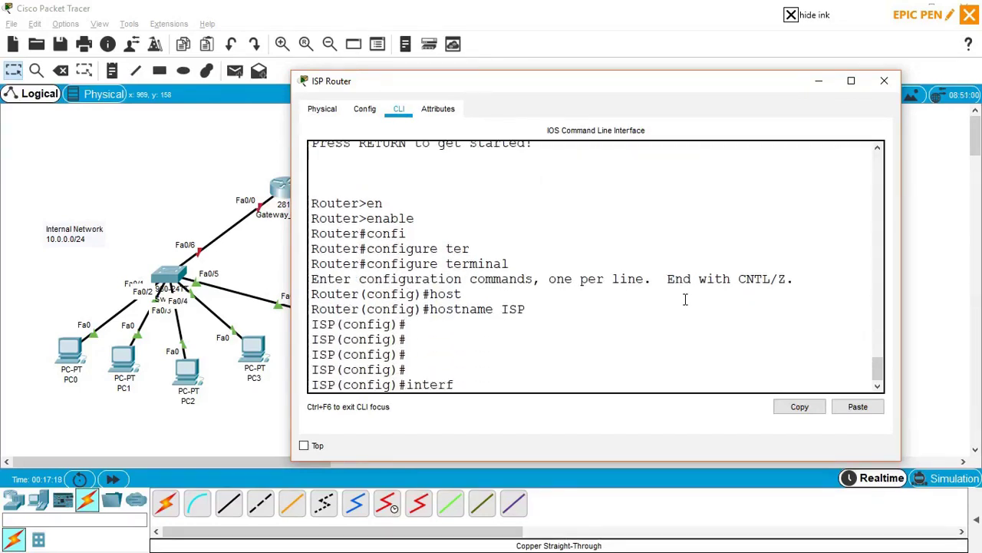
key("BackSpace")
key("Tab")
type("fas")
key("Tab")
type("0/0")
key("Return")
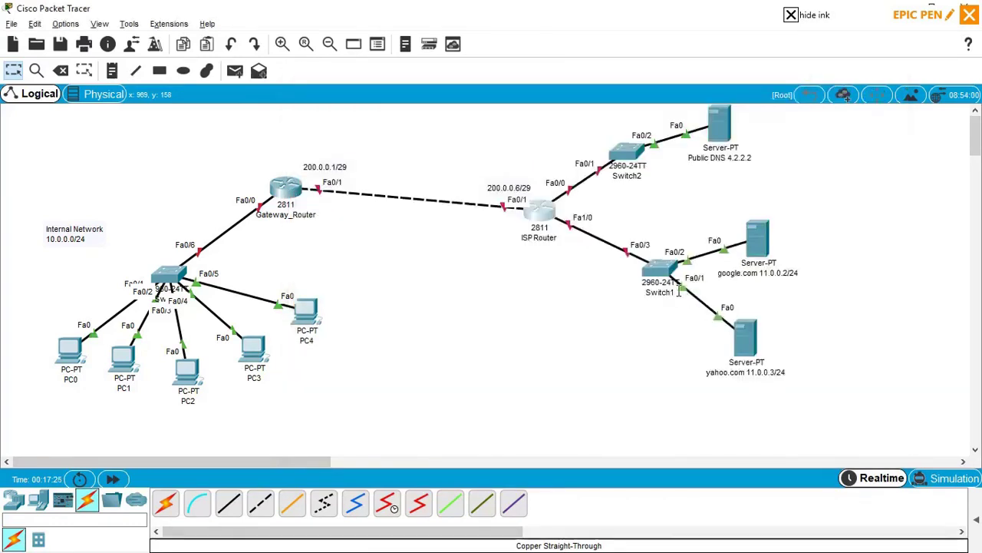
key("alt+Tab")
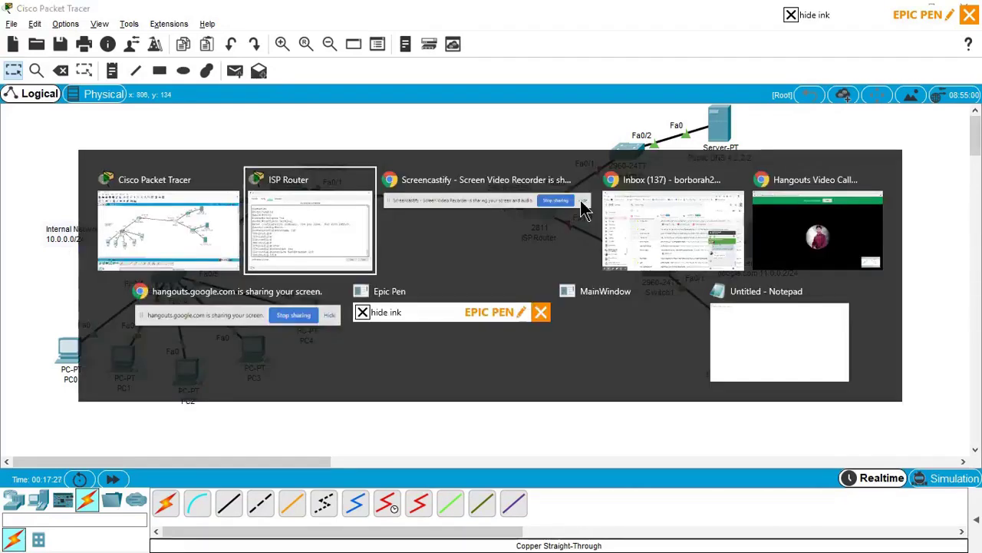
Enable FastEthernet 0/0 on the ISP Router with no shutdown and assign it IP address 4.2.2.1 with mask 255.255.255.0.
type("no shu")
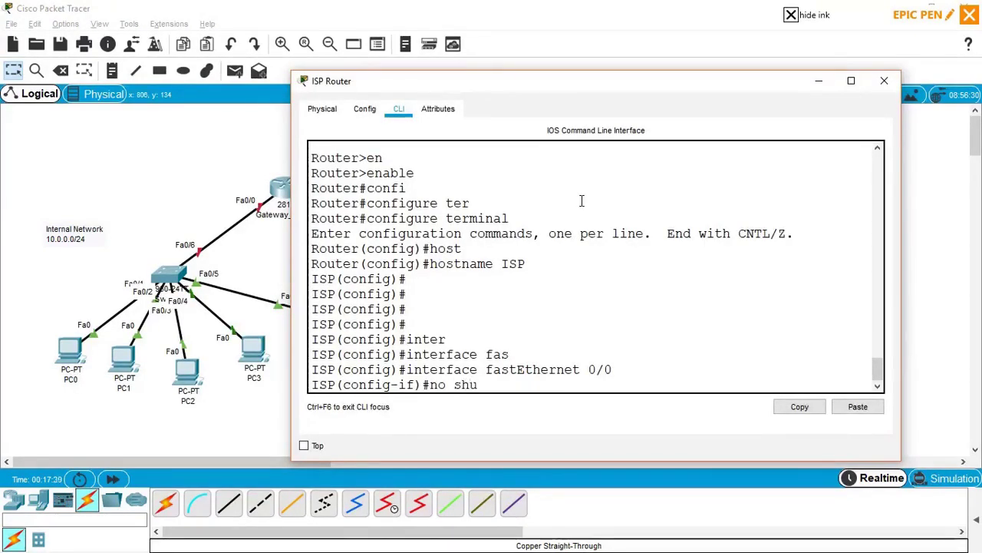
key("Tab")
key("Return")
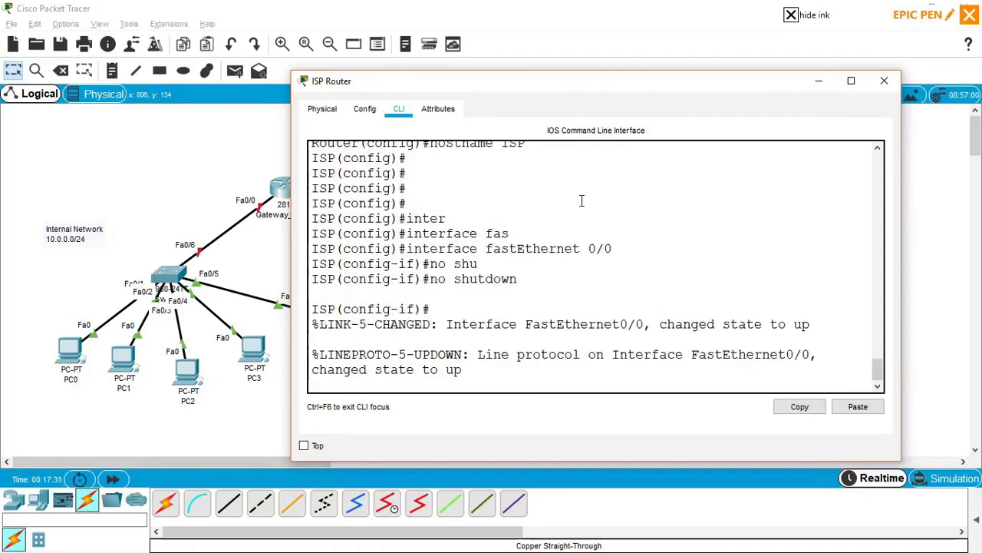
type("ip add")
key("Tab")
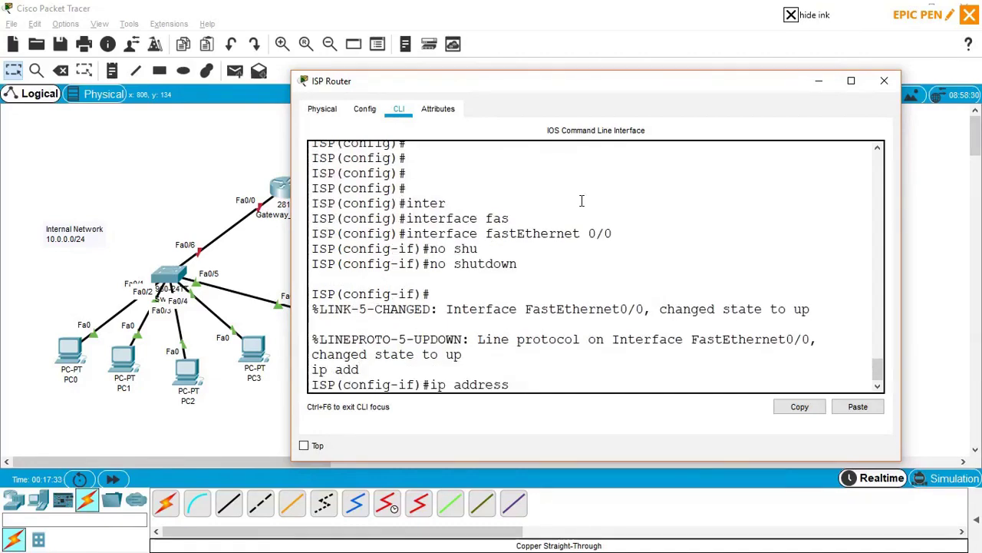
type("4.2.2.1 255.255")
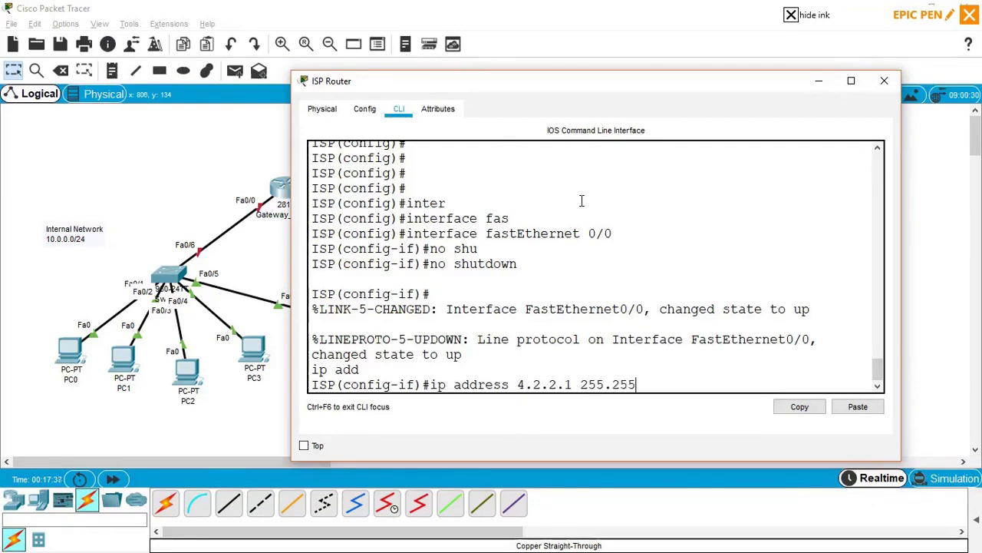
type(".255.0")
key("Return")
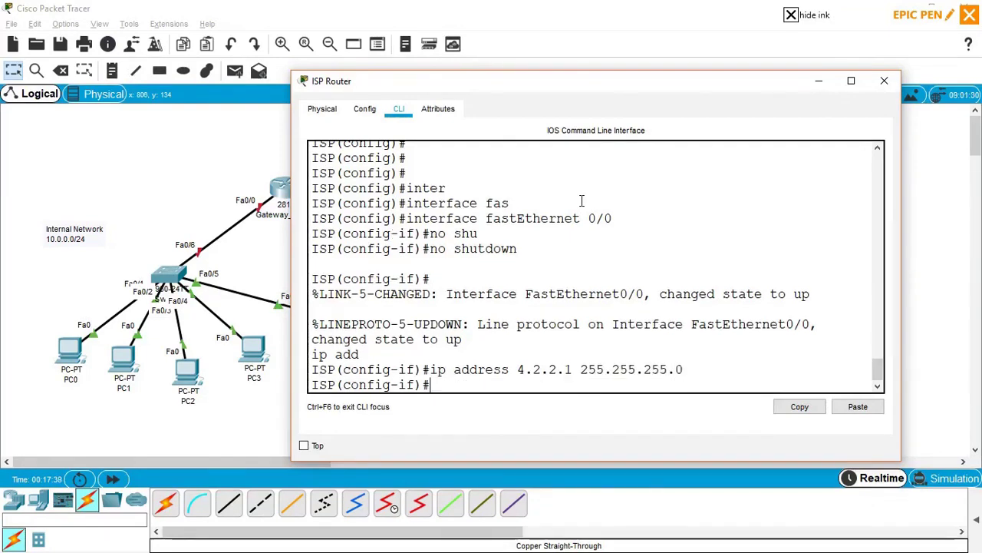
Exit the FastEthernet 0/0 configuration on the ISP Router and enter interface configuration mode for FastEthernet 0/1.
key("alt+F4")
type("i")
key("Tab")
key("Return")
type("inter")
key("Tab")
type("fas")
key("Tab")
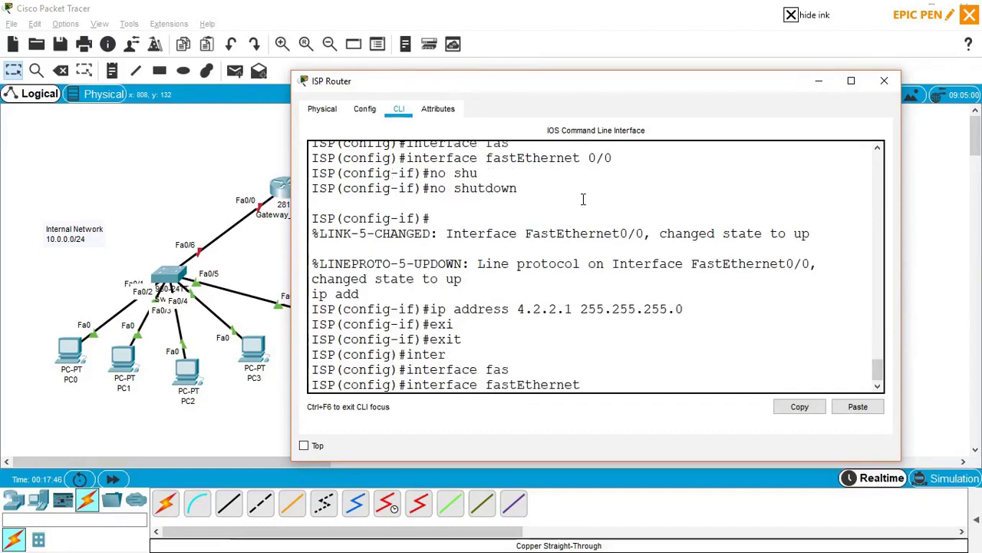
type("0/1")
key("Return")
Enable FastEthernet 0/1 with no shutdown and assign it IP address 200.0.0.6 with mask 255.255.255.248, consulting the topology for the address.
type("no ")
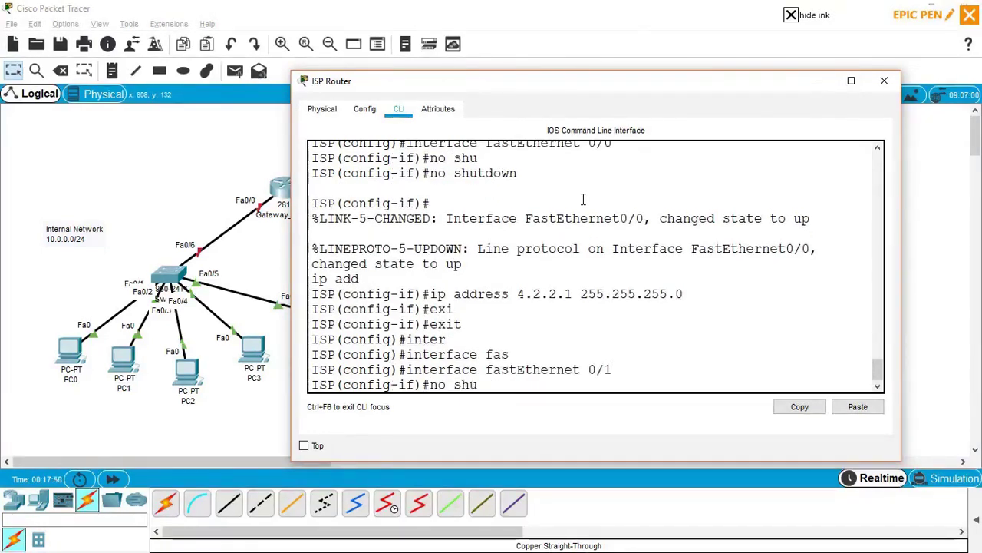
type("shu")
key("Tab")
key("Return")
type("ip add")
key("Tab")
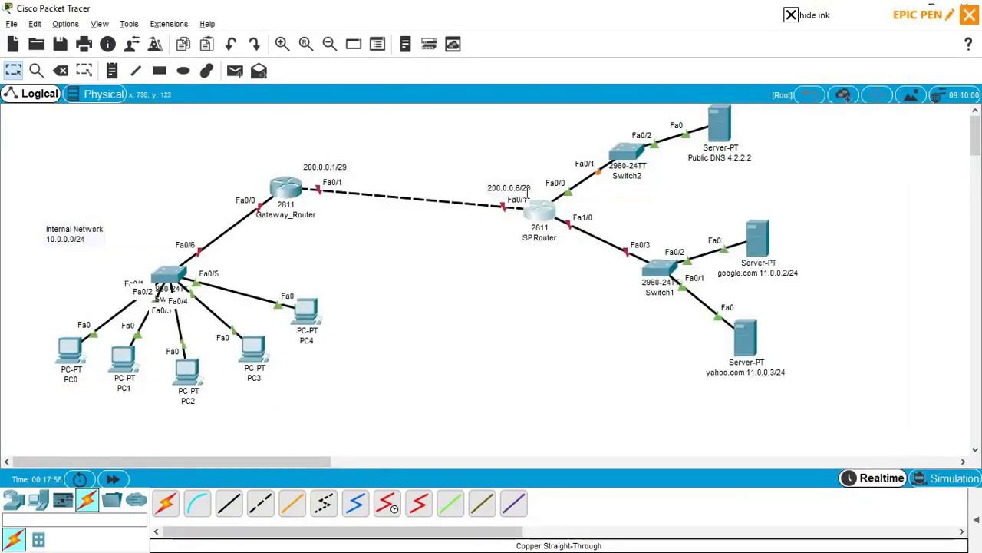
left_click(542, 207)
type("20")
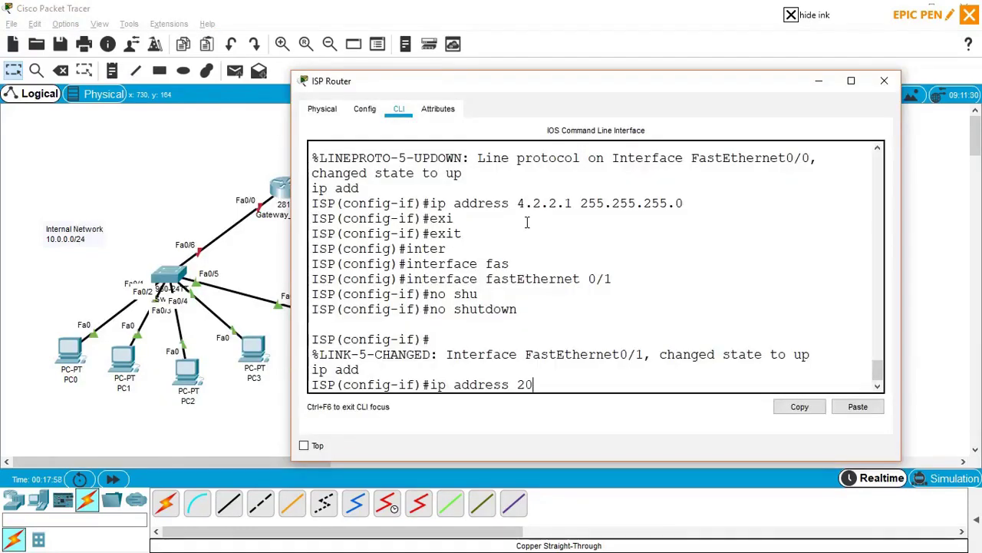
type("0.0.0.6 ")
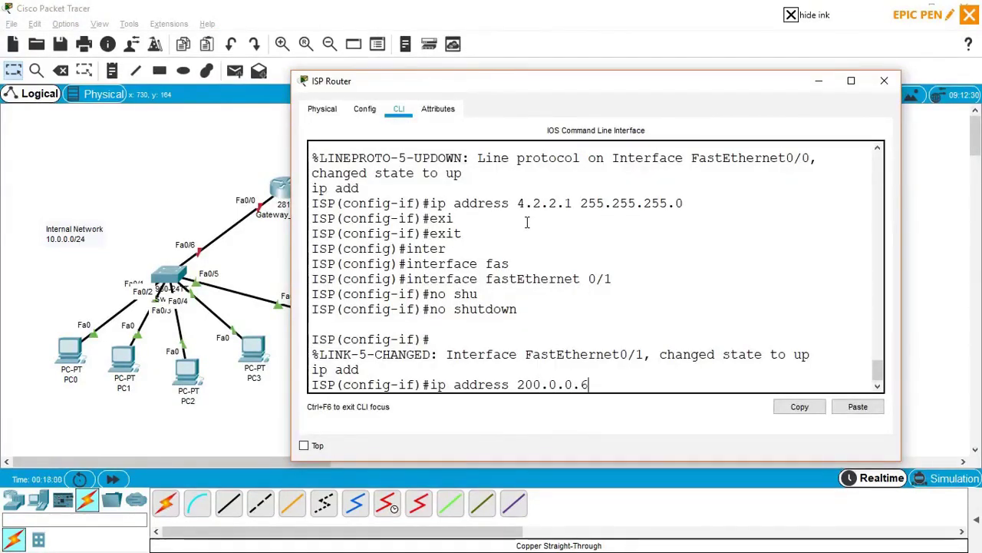
type("255.255.255")
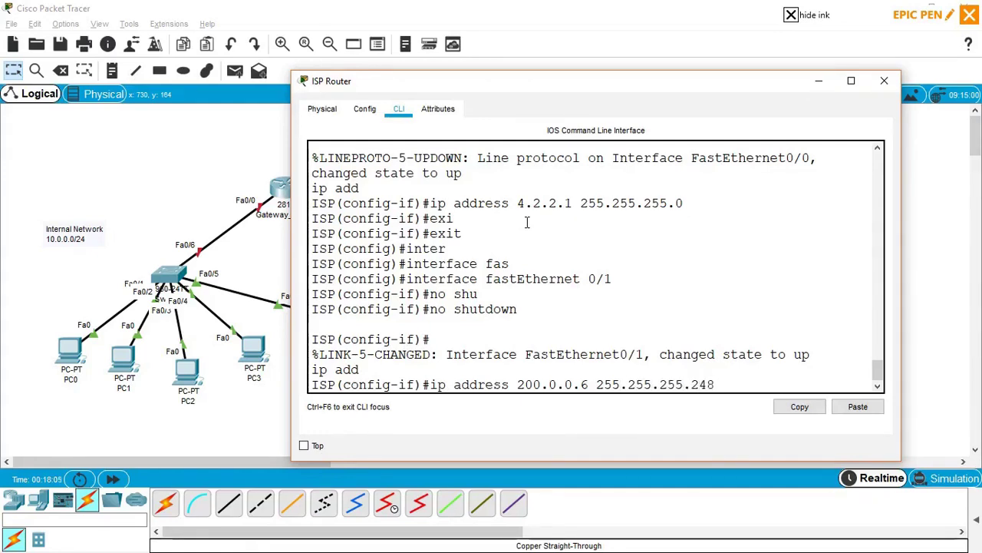
type(".248")
key("Return")
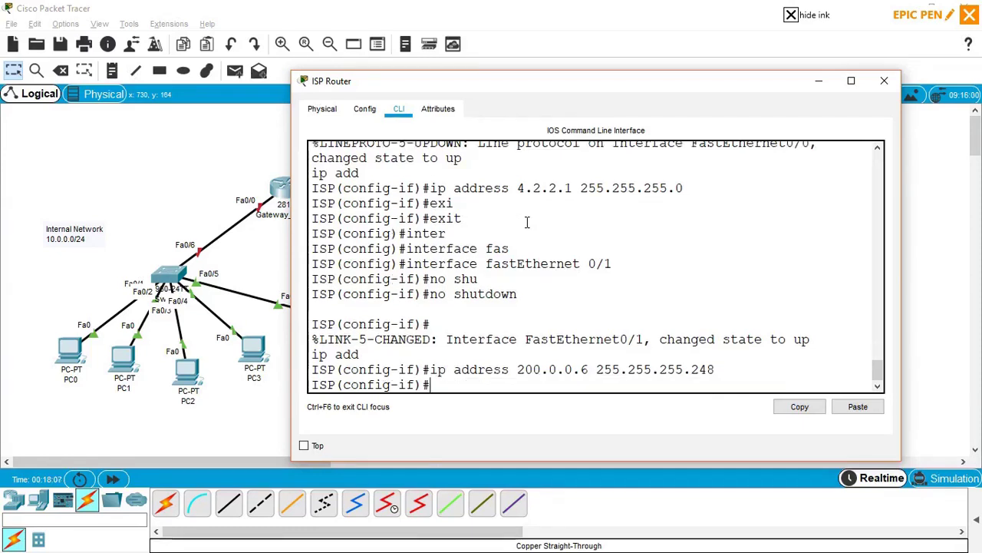
Exit the FastEthernet 0/1 configuration, check the topology for the remaining link, and enter interface configuration mode for FastEthernet 1/0.
type("exi")
key("Tab")
key("Return")
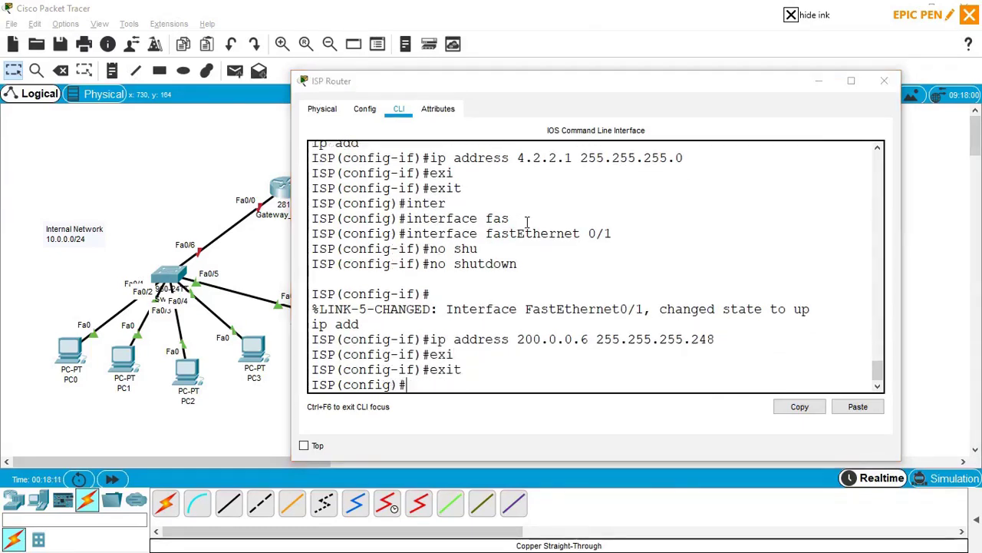
key("alt+F4")
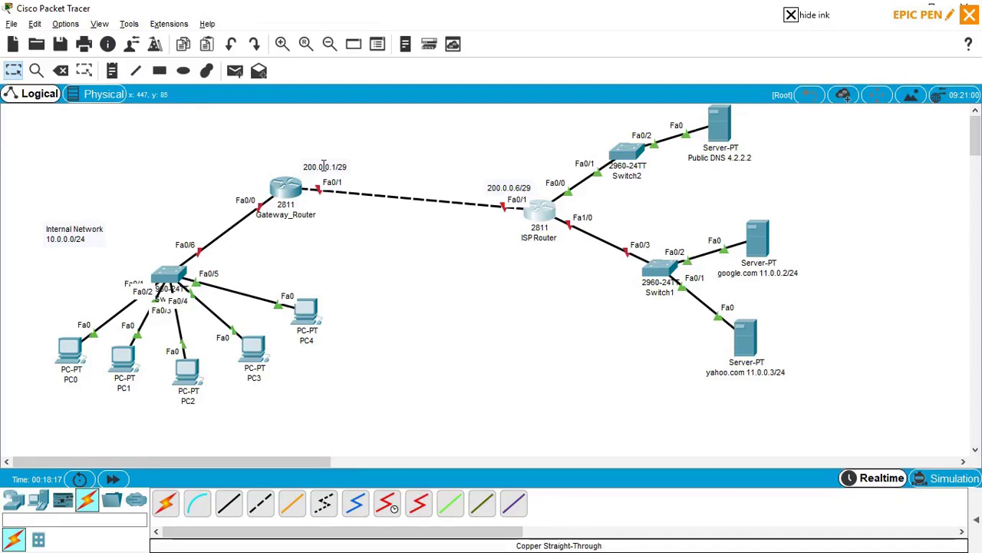
left_click(552, 228)
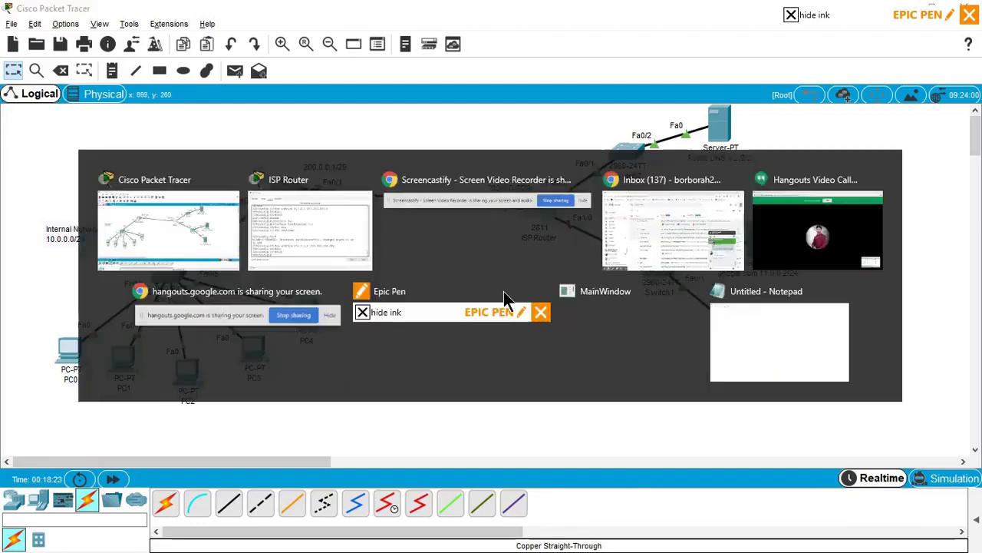
type("inter")
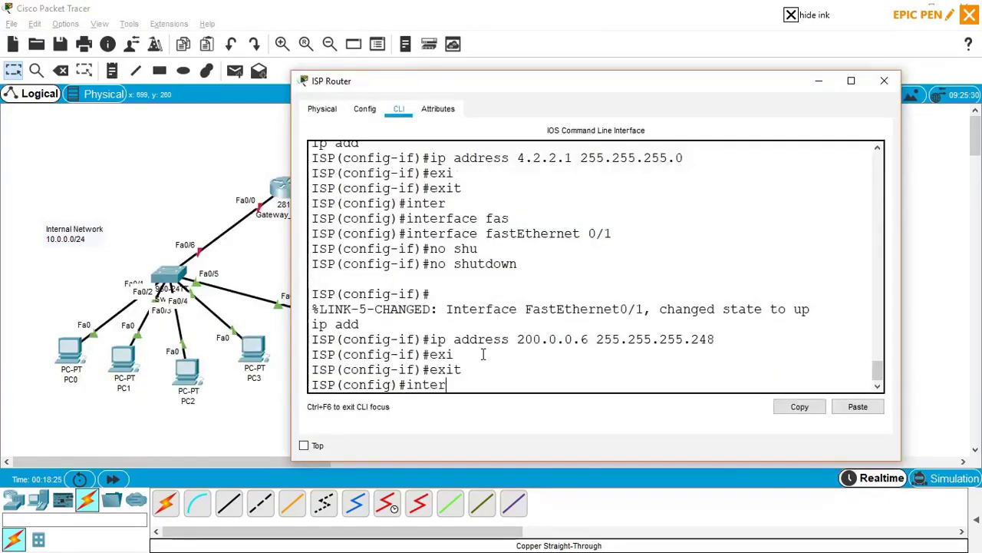
key("Tab")
type("fas")
key("Tab")
type("1/0")
key("Return")
Enable FastEthernet 1/0 on the ISP Router with no shutdown and assign it IP address 11.0.0.1 with mask 255.255.255.0.
type("no shu")
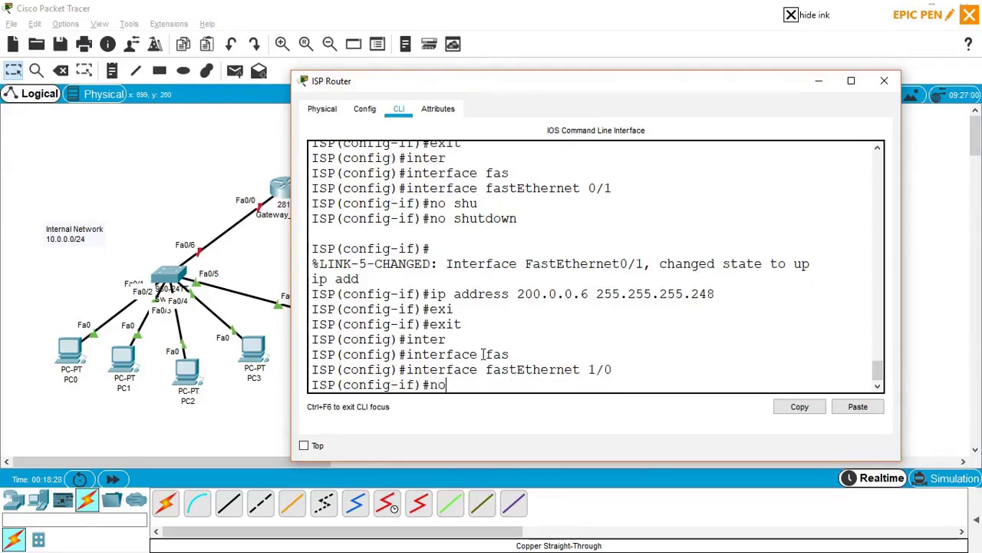
key("Tab")
key("Return")
type("ip add")
key("Tab")
type("11.0.0.1")
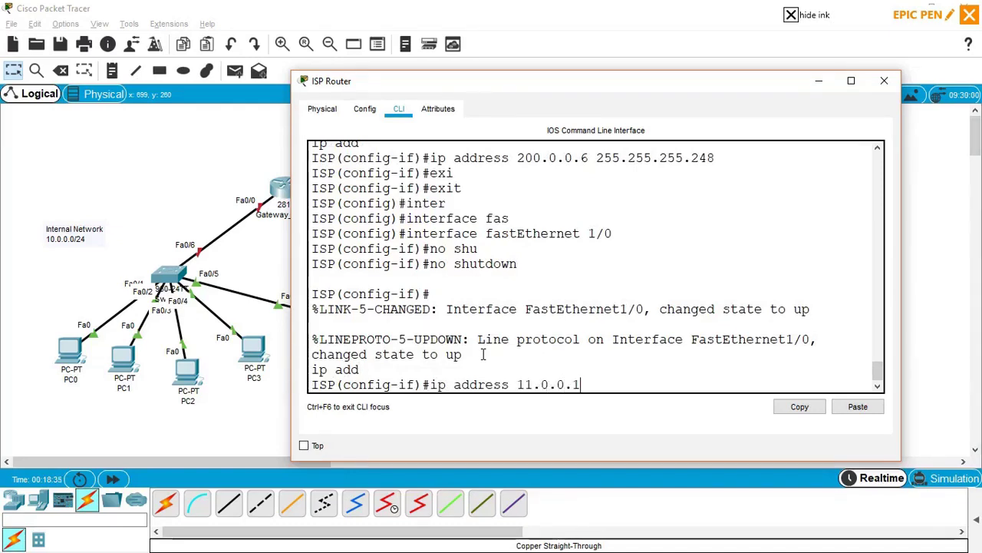
type(" 255.255.255.0")
key("Return")
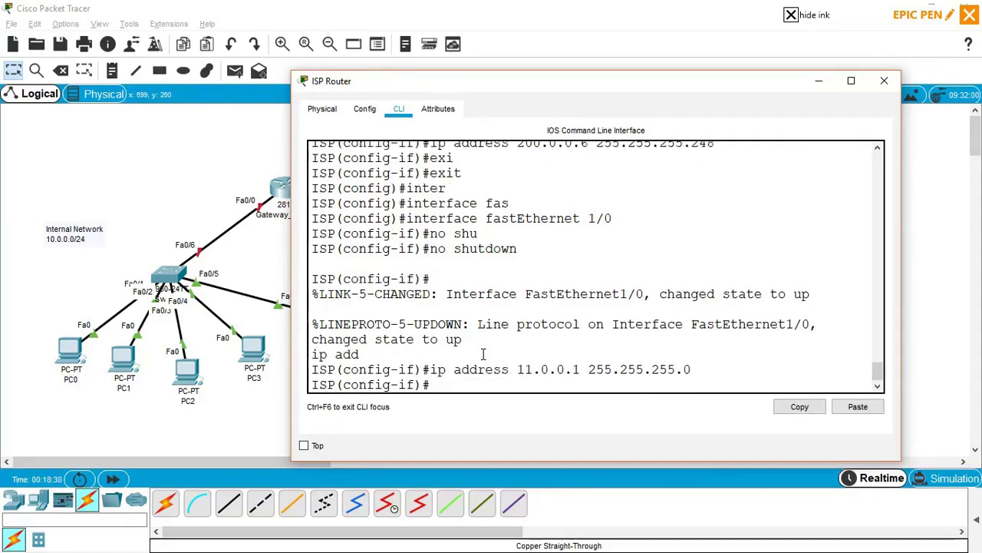
Return the ISP Router to privileged mode and display its configuration with show running-config.
key("ctrl+z")
key("Return")
key("Return")
key("Return")
key("Return")
type("sh")
key("Tab")
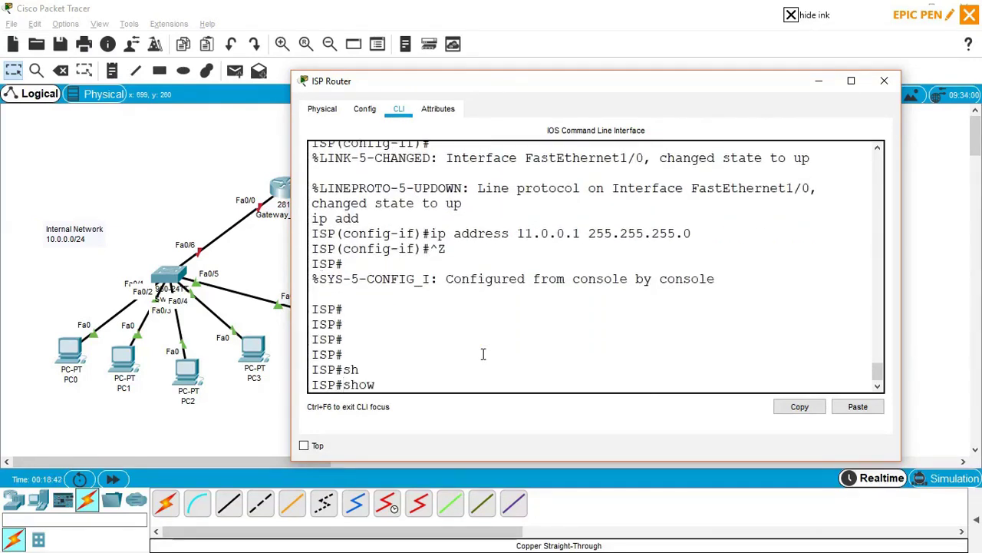
type("run")
key("Tab")
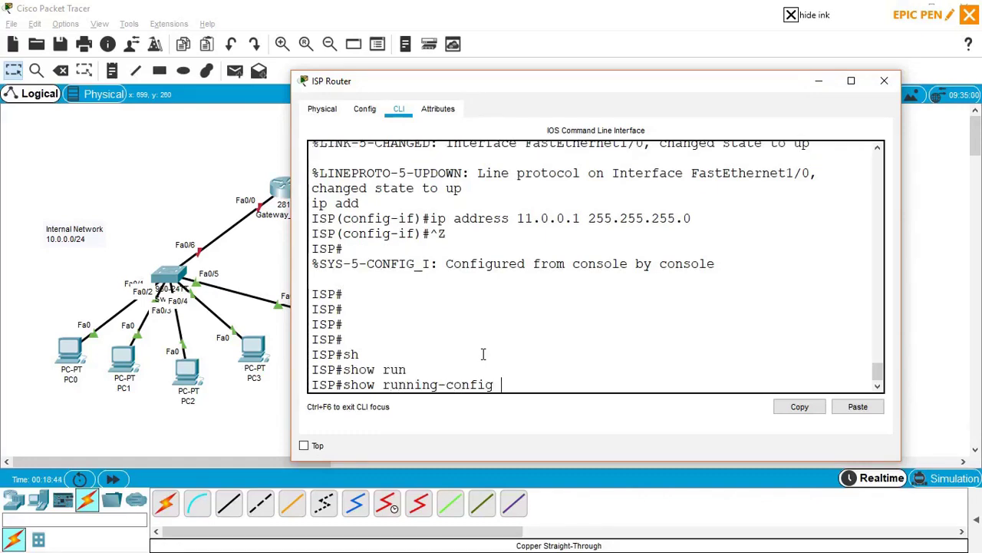
key("Return")
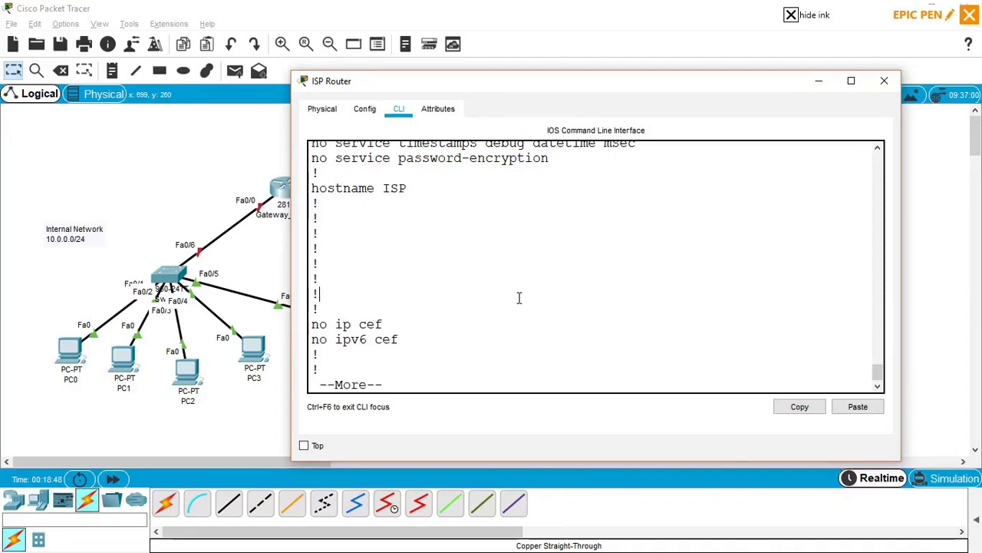
Page through the ISP Router's running configuration to its interface sections, compare their IP addresses with the topology, and leave the listing.
key("Return")
key("Return")
key("Return")
key("Return")
key("Return")
key("Return")
key("Return")
key("Return")
key("Return")
key("Return")
key("Return")
key("Return")
key("Return")
key("Return")
key("Return")
key("Return")
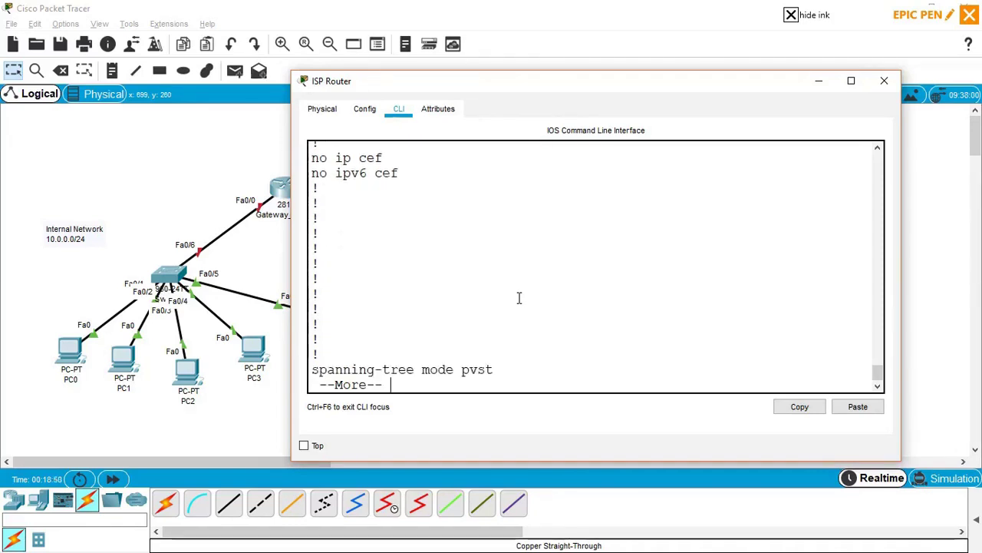
key("Return")
key("Return")
key("Return")
key("Return")
key("Return")
key("Return")
key("Return")
key("Return")
key("Return")
key("Return")
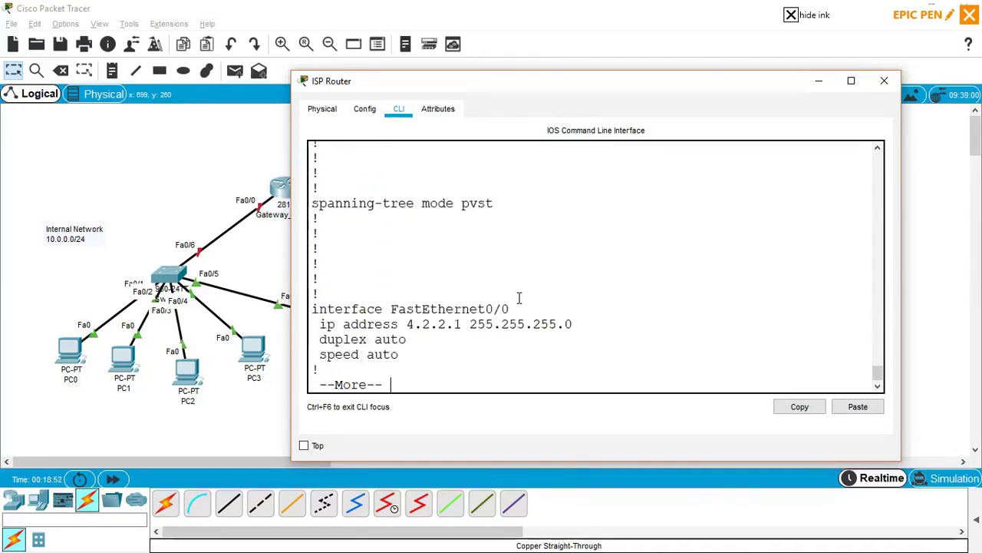
key("Return")
key("Return")
key("Return")
key("Return")
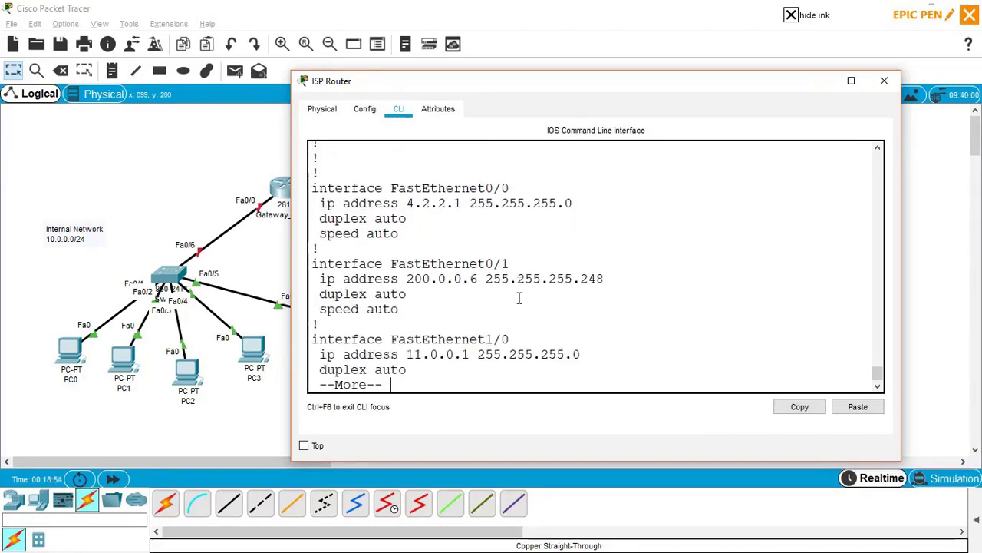
key("Return")
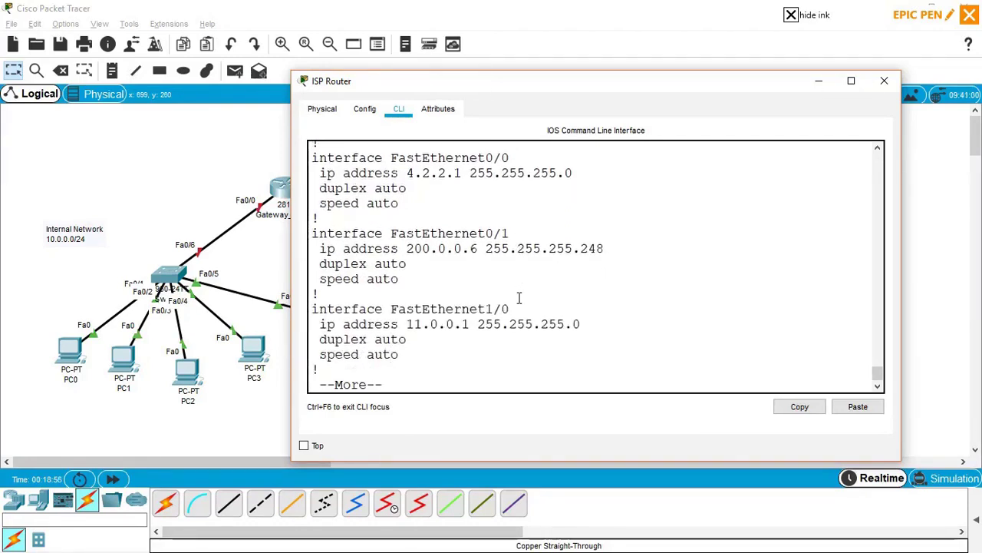
key("Return")
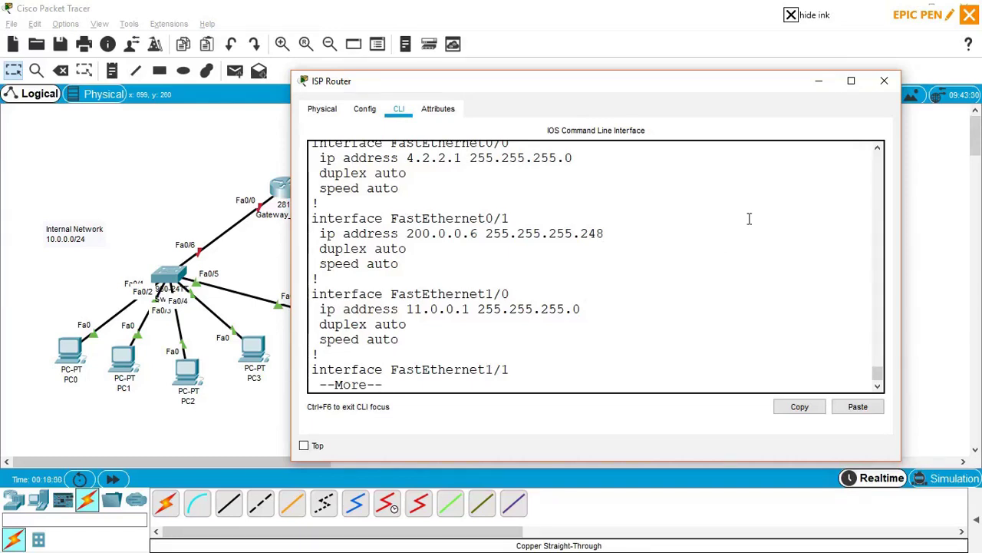
left_click(877, 149)
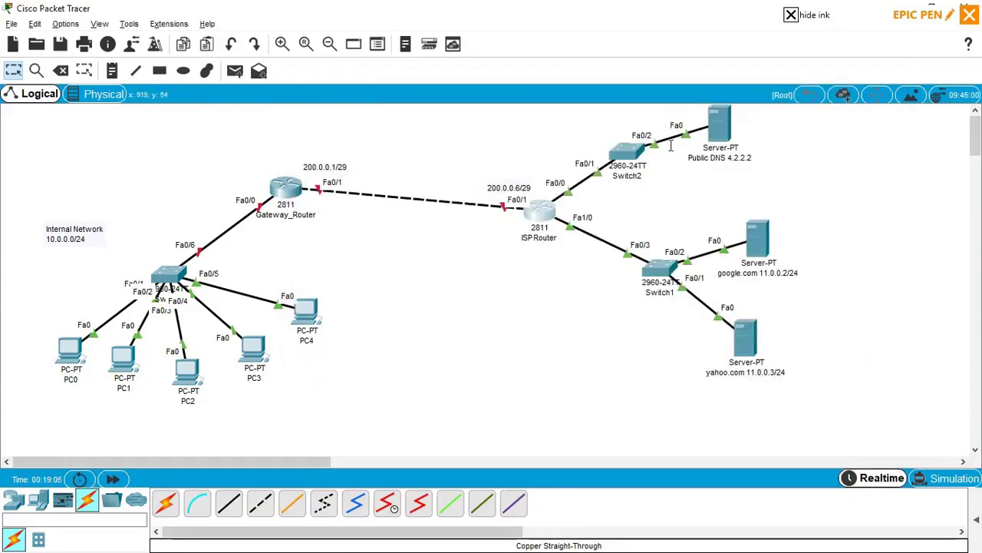
key("alt+Tab")
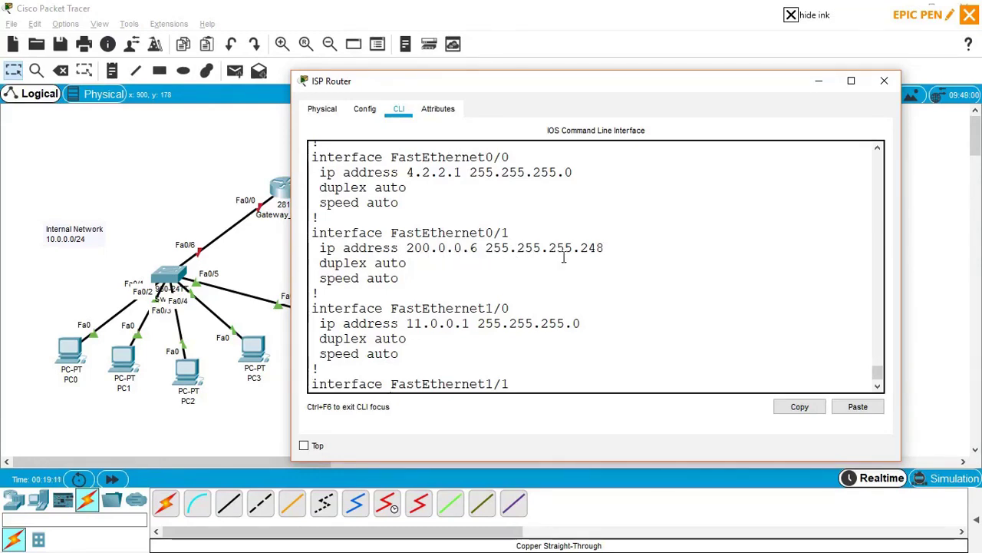
key("alt+F4")
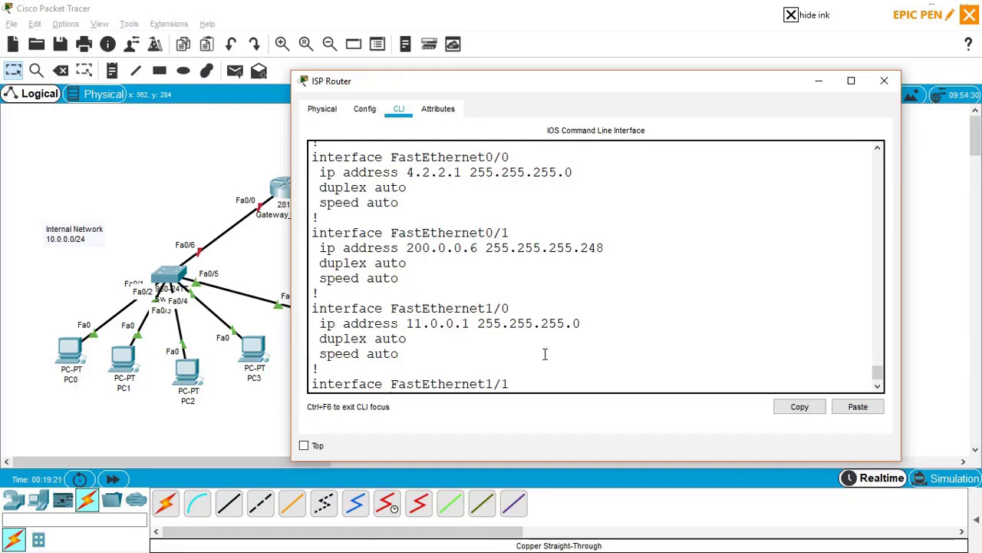
key("alt+F4")
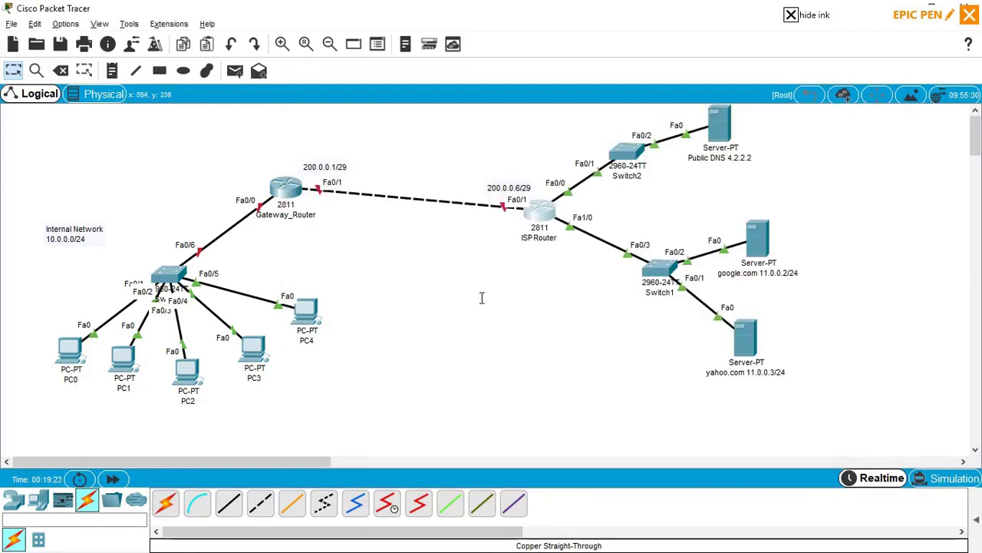
key("alt+Tab")
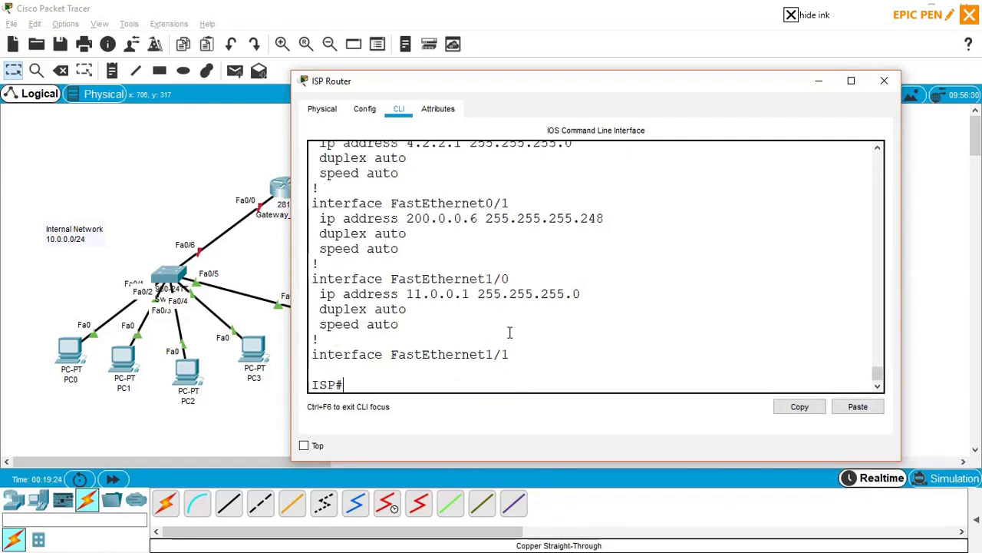
Save the ISP Router's configuration with wr and minimise its window to return to the topology.
type("wr")
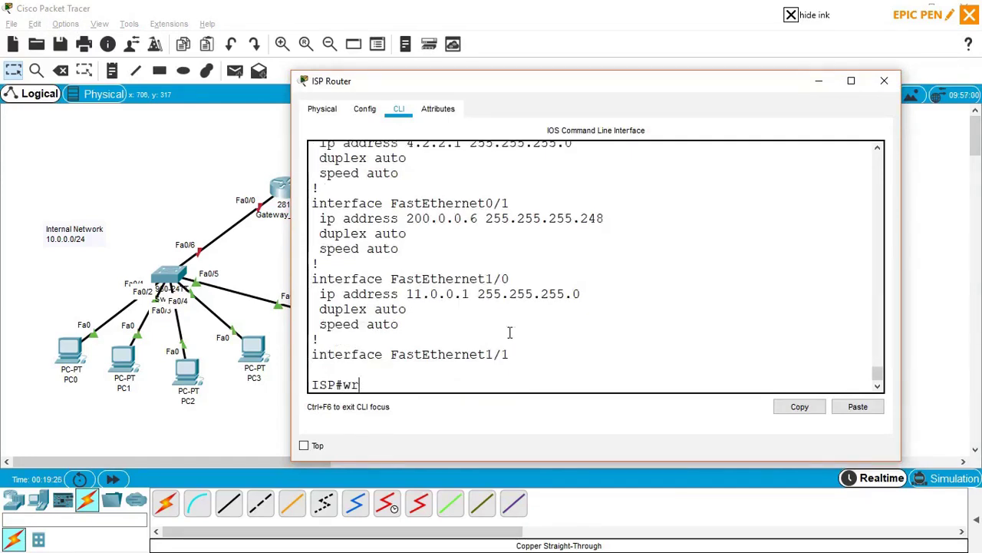
key("Return")
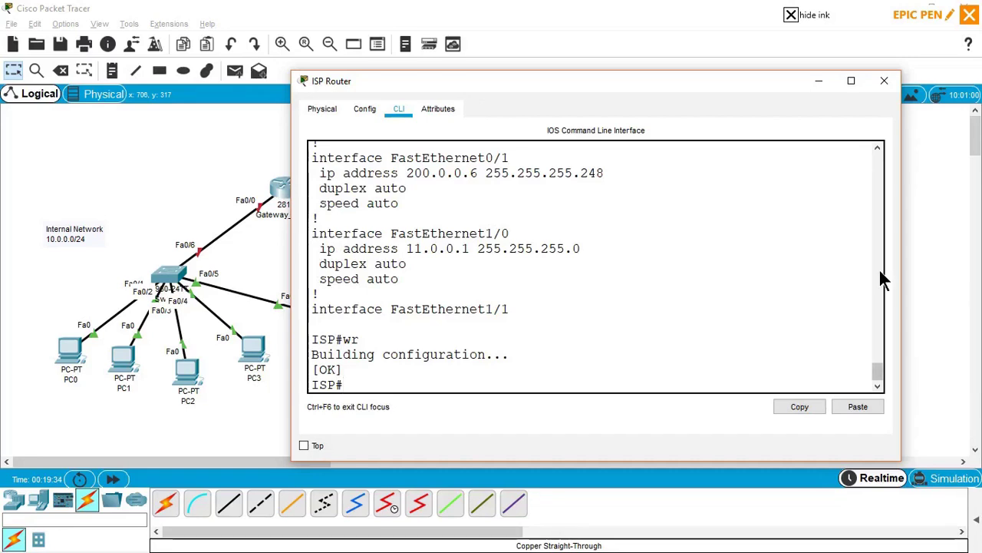
left_click(818, 81)
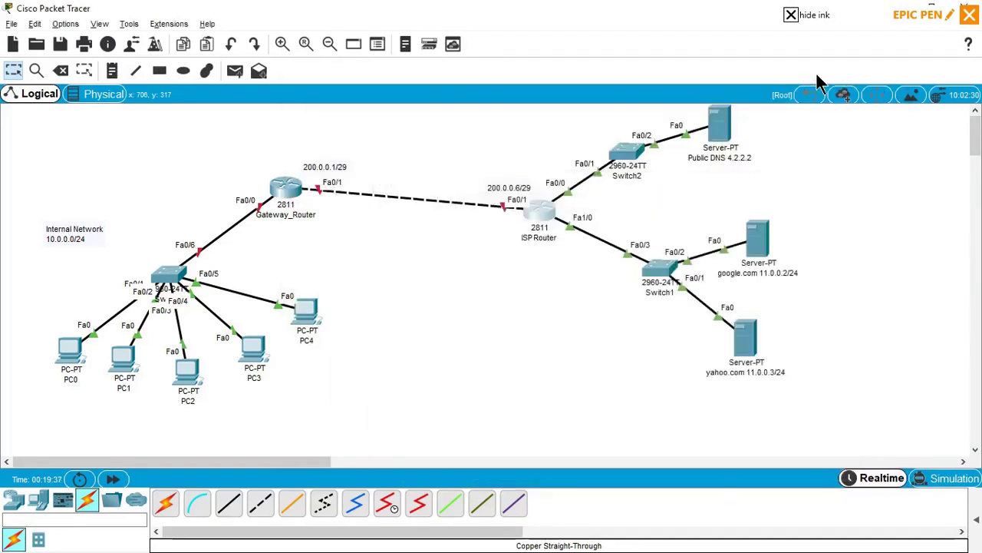
Open the command line of Gateway_Router and move and widen its window so the internal network stays visible beside it.
left_click(286, 188)
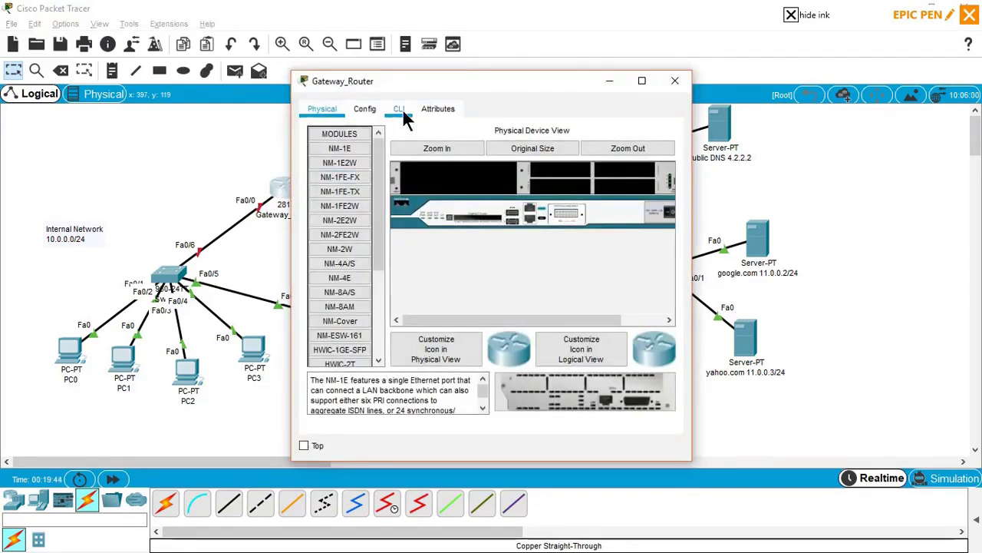
left_click(403, 113)
left_click_drag(431, 78, 600, 38)
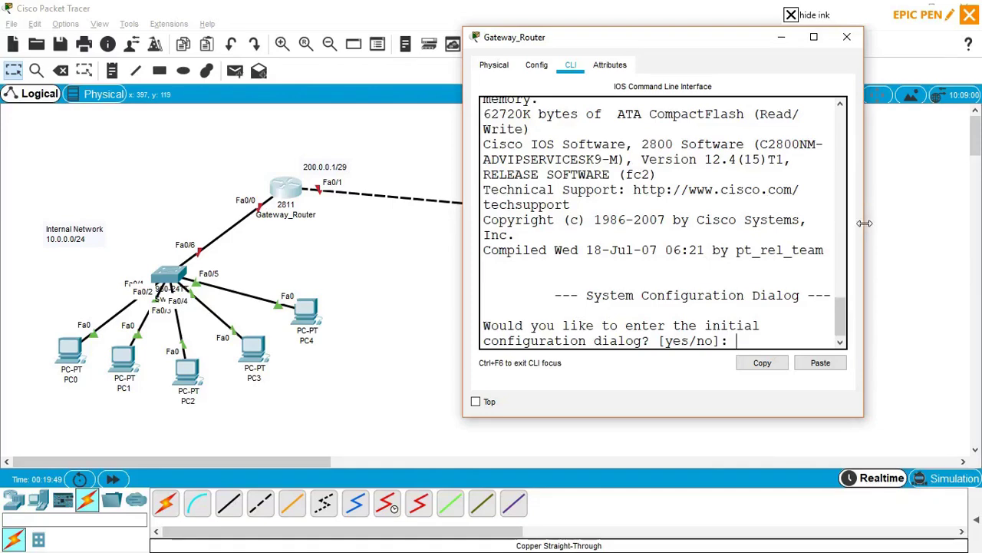
left_click_drag(862, 215, 977, 198)
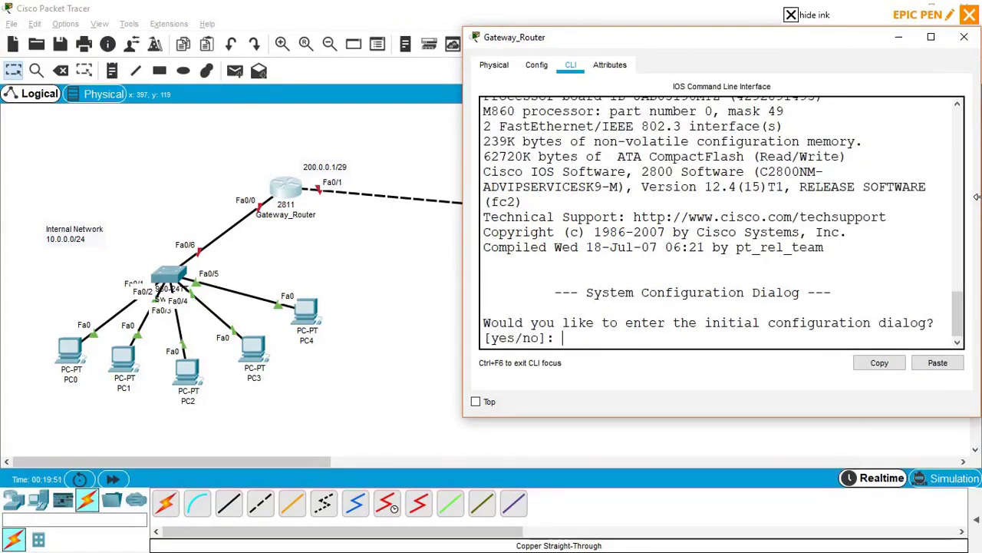
left_click_drag(462, 209, 398, 213)
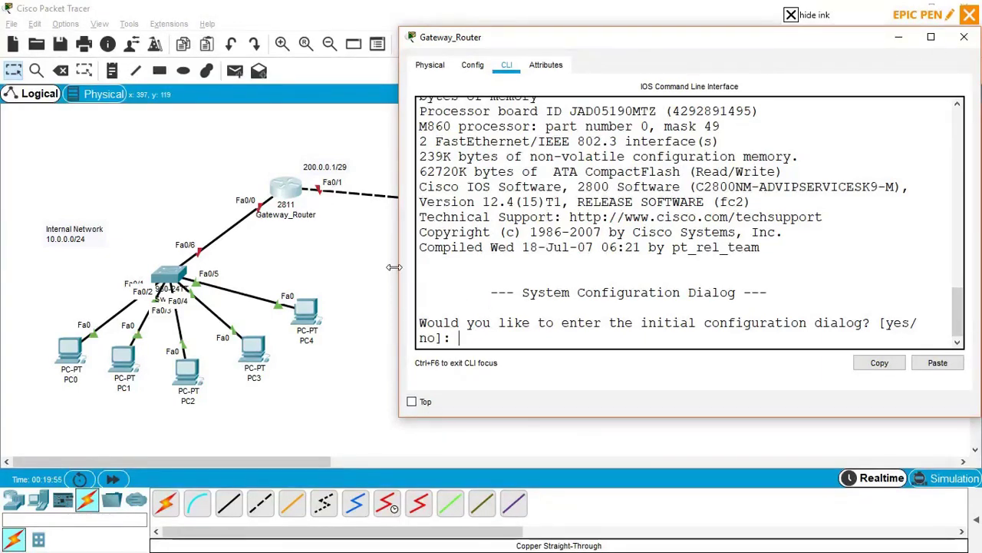
left_click_drag(394, 266, 356, 267)
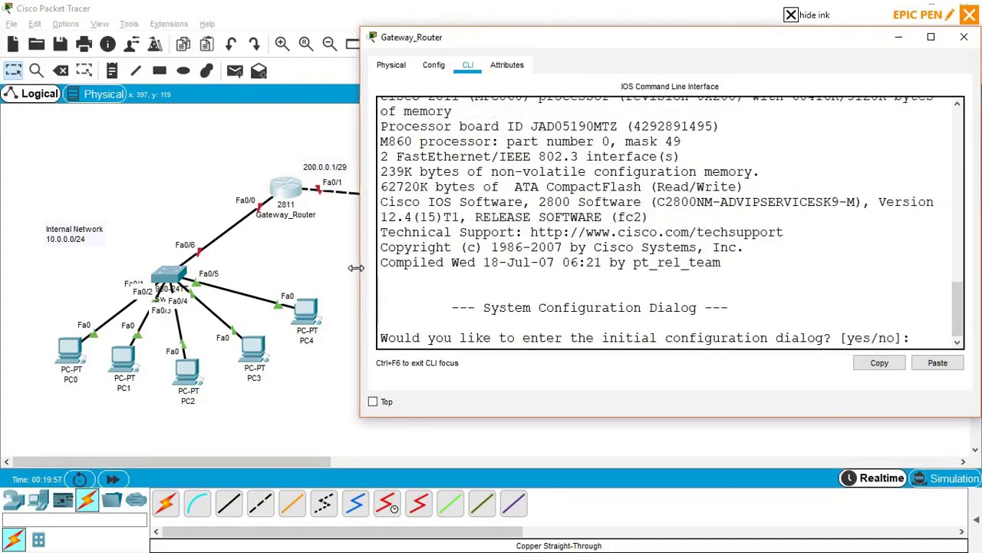
Decline the initial configuration dialog on Gateway_Router and enter privileged mode with enable.
type("no")
key("Return")
key("Return")
key("Return")
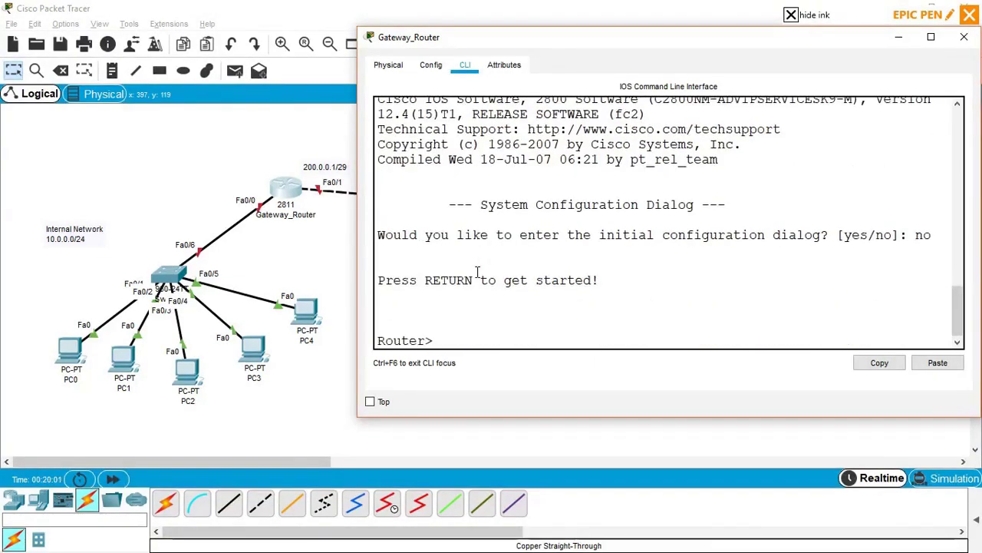
type("en")
key("Tab")
key("Return")
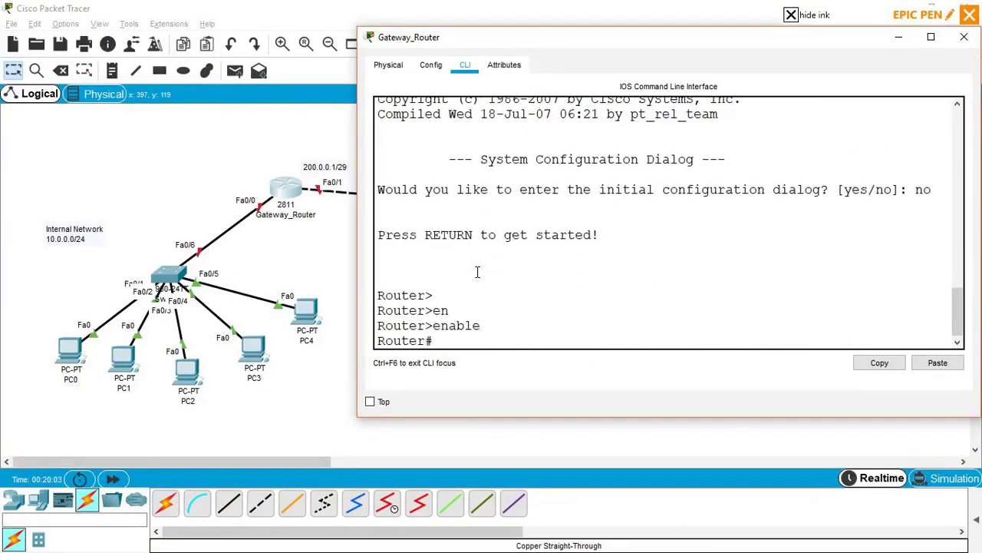
Enter global configuration mode on Gateway_Router and set its hostname to GATEWAY.
type("confi")
key("Tab")
type("ter")
key("Tab")
key("Return")
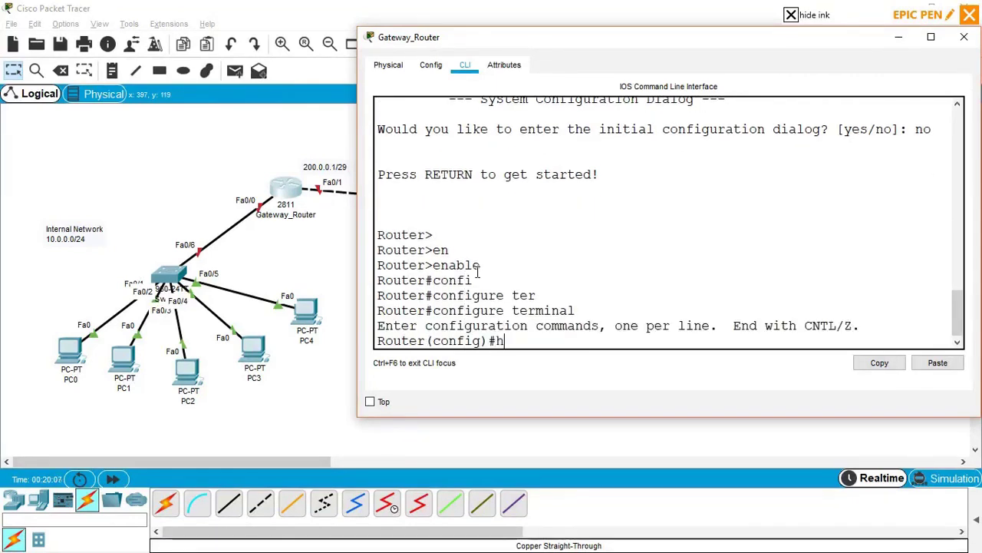
type("host")
key("Tab")
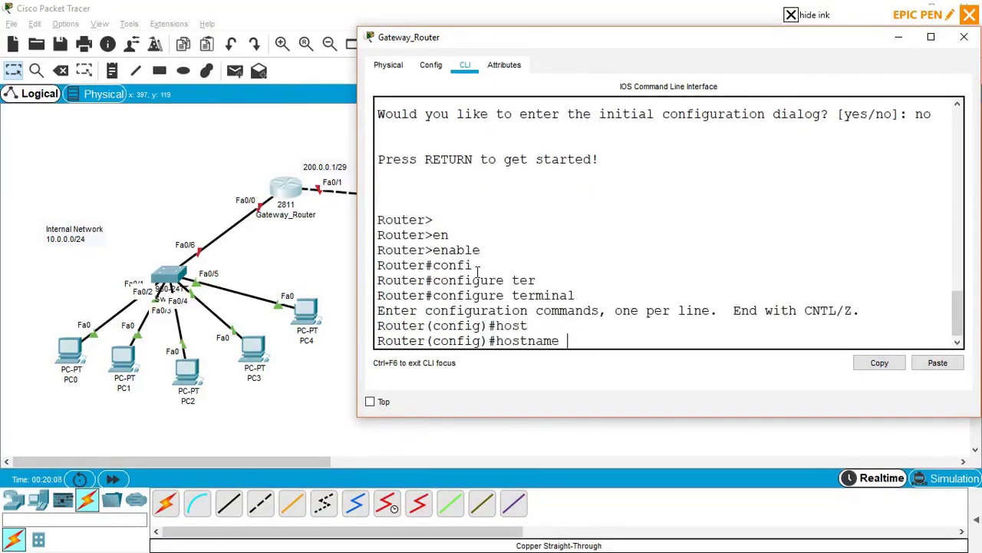
type("GATEWAY")
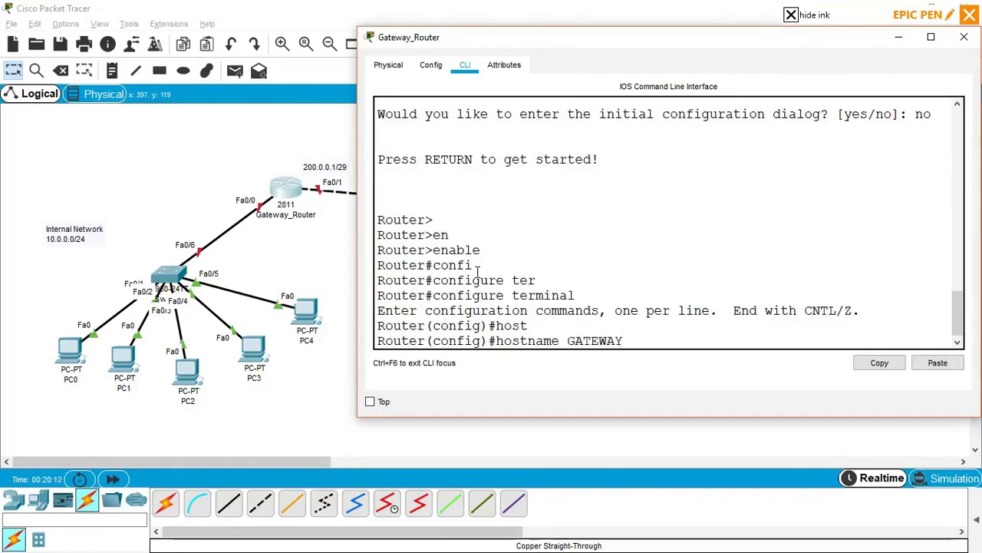
key("Return")
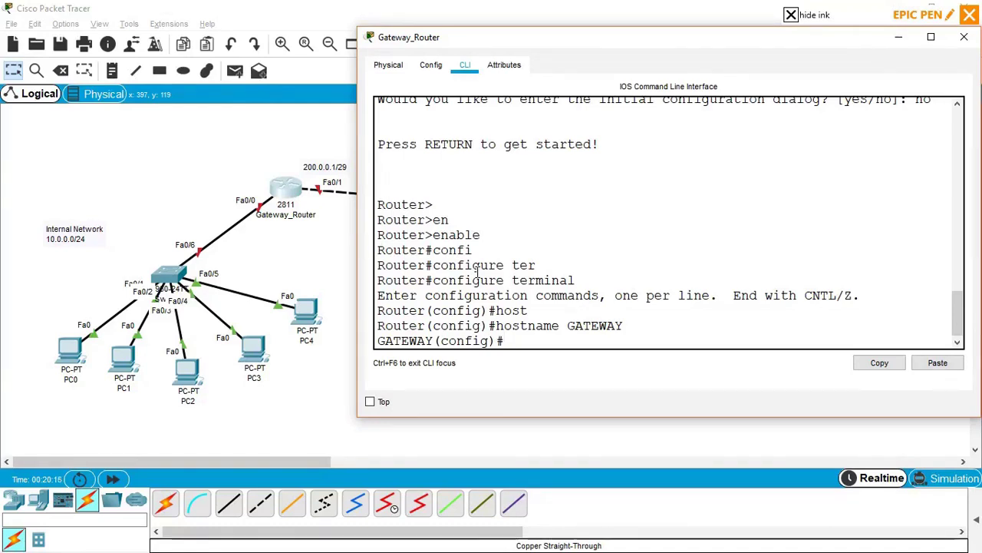
Enter interface FastEthernet 0/0 on the gateway router and enable it with no shutdown.
type("inter")
key("Tab")
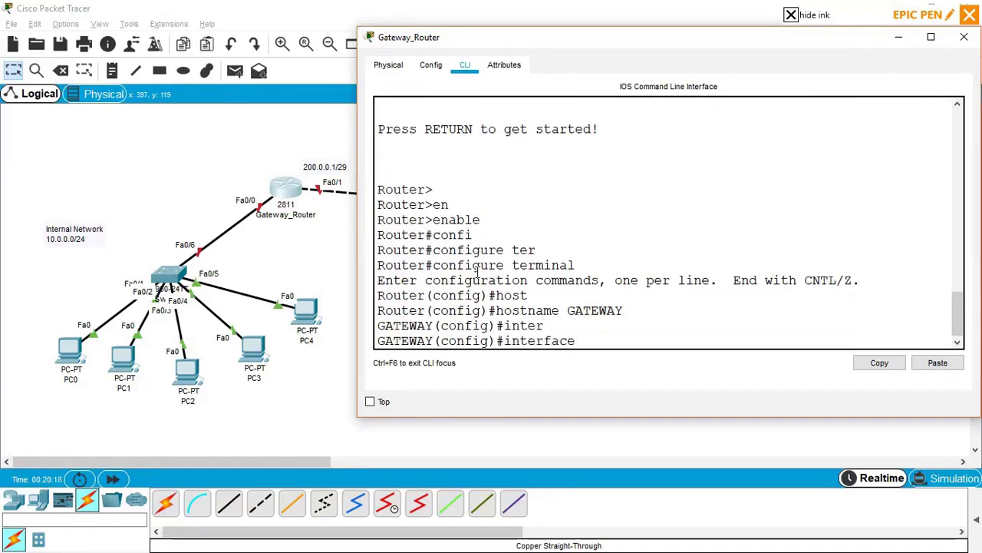
type("fas")
key("Tab")
type("0/0")
key("Return")
type("nfig-if)#n")
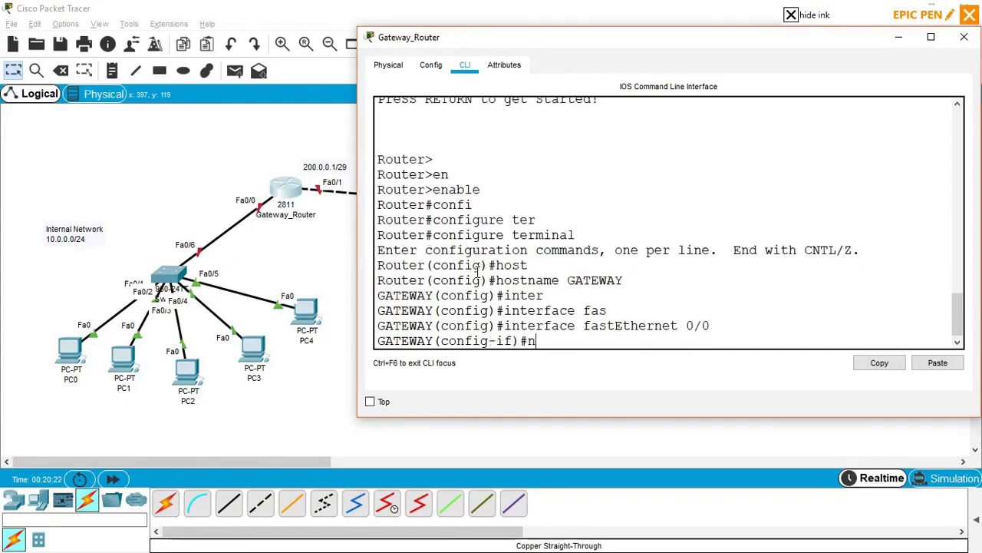
type("o shu")
key("Tab")
key("Return")
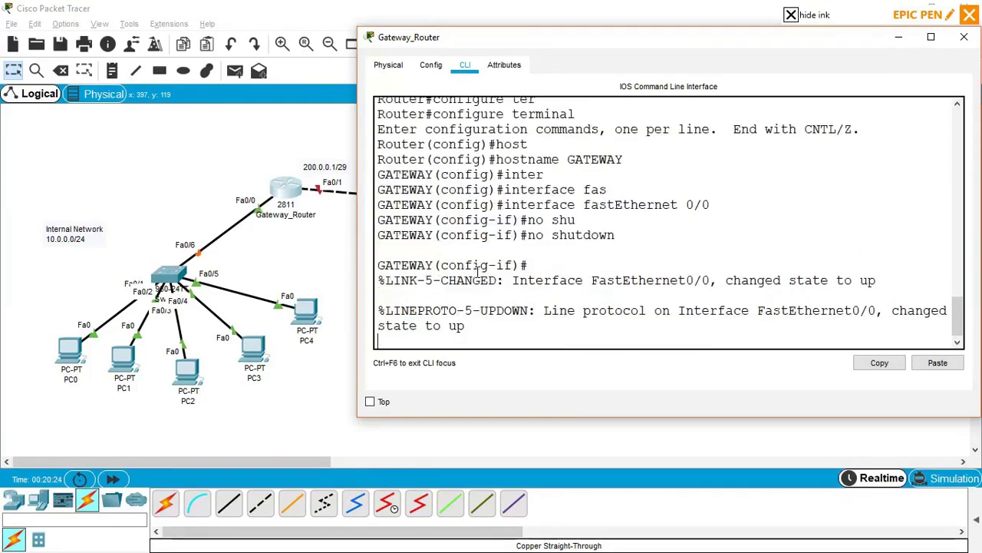
Assign IP address 10.0.0.1 with mask 255.255.255.0 to the gateway's FastEthernet 0/0 and exit interface configuration.
type("ip add")
key("Tab")
type("10.0.0.1 255.255.255.0")
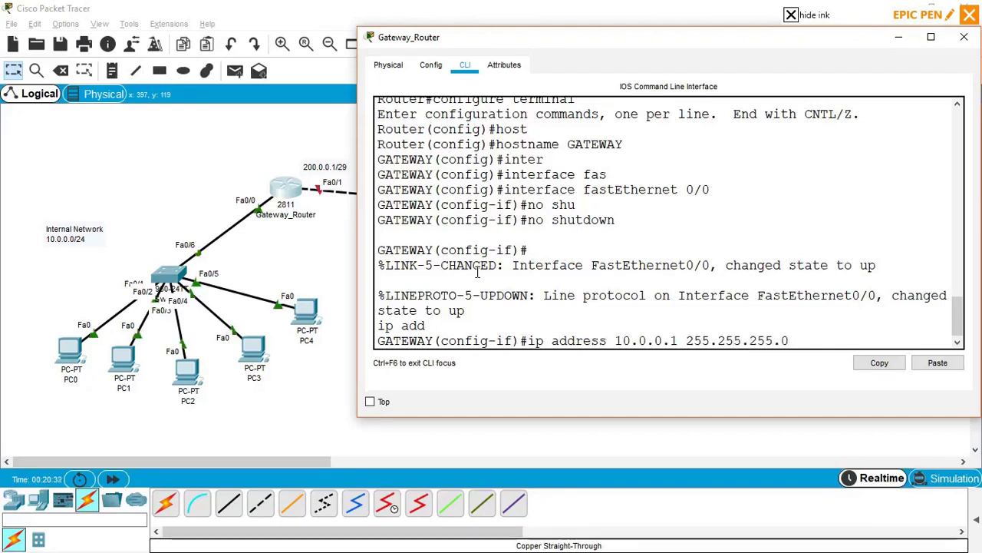
key("Return")
key("Return")
key("Return")
type("exi")
key("Tab")
key("Return")
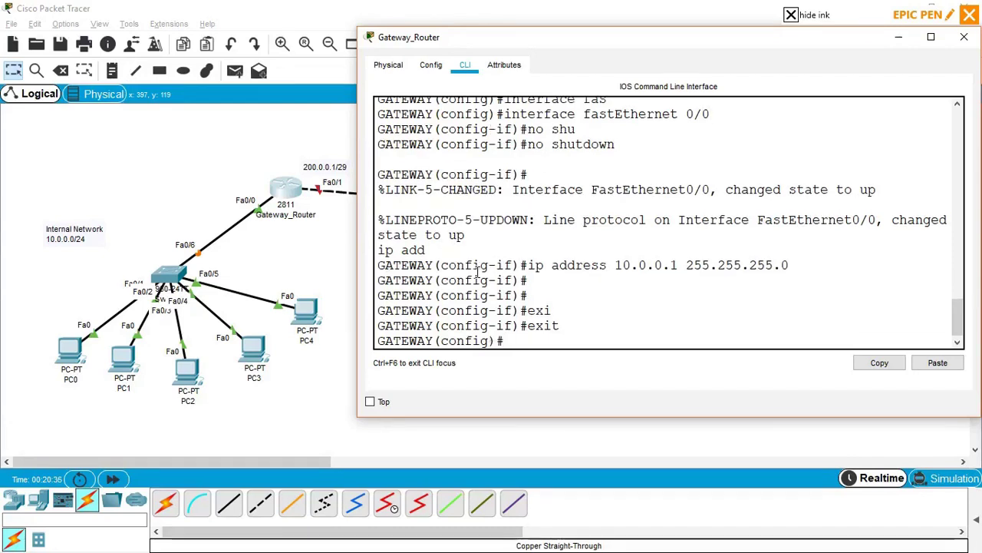
Enter interface FastEthernet 0/1 on the gateway router and enable it with no shutdown.
key("Return")
key("Return")
type("in")
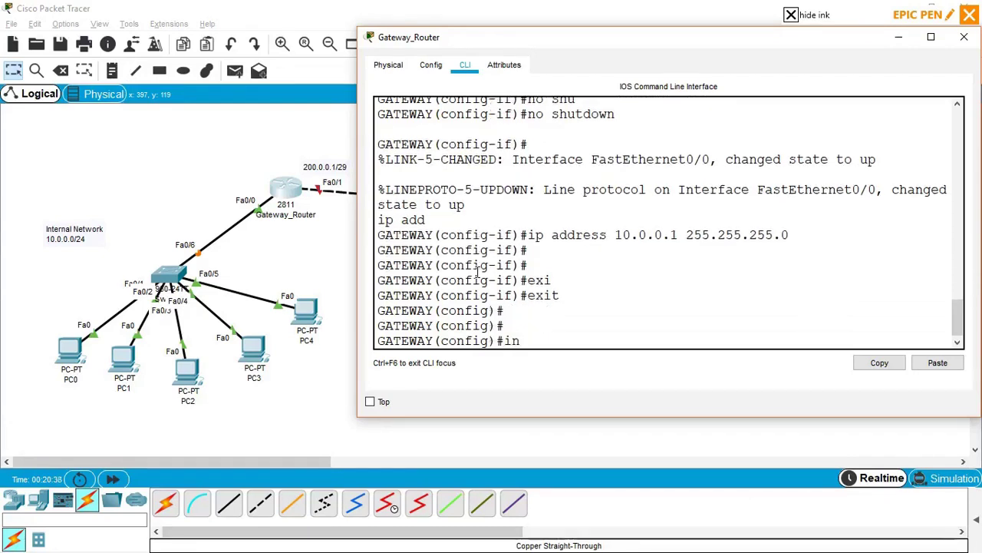
type("ter")
key("Tab")
type("fas")
key("Tab")
type("0")
key("Return")
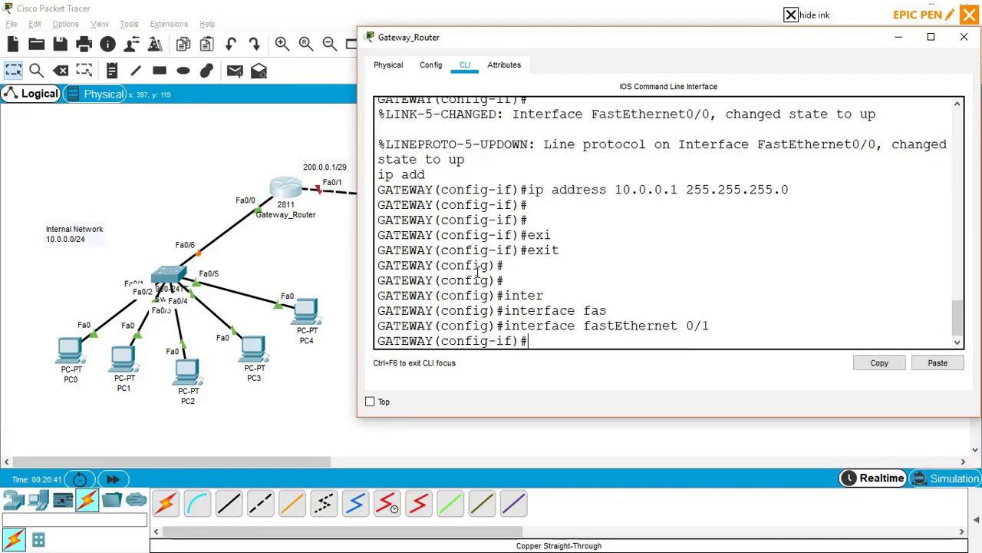
type("no shu")
key("Tab")
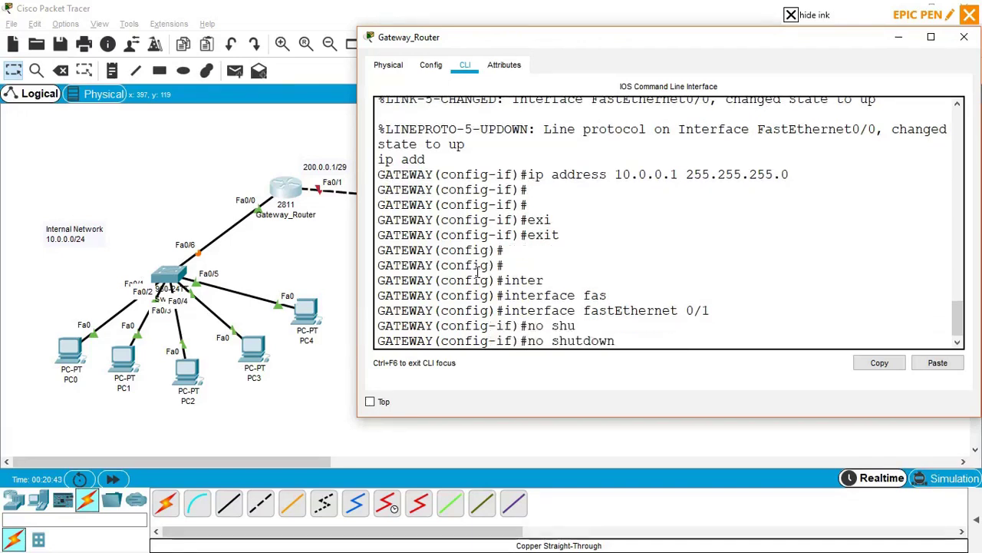
key("Return")
key("Return")
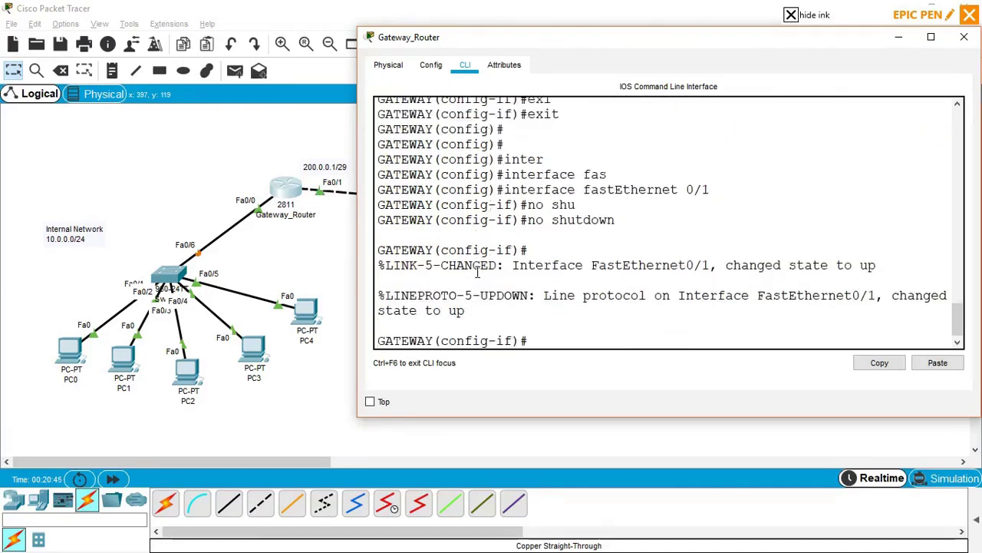
Assign IP address 200.0.0.1 with mask 255.255.255.248 to the gateway's FastEthernet 0/1.
type("ip add")
key("Tab")
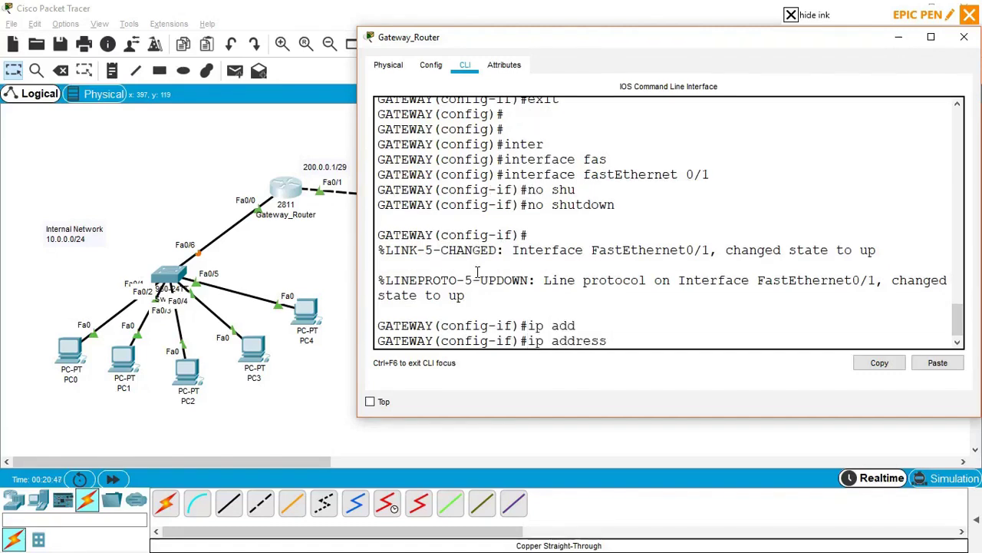
type("200.0.0.1 25")
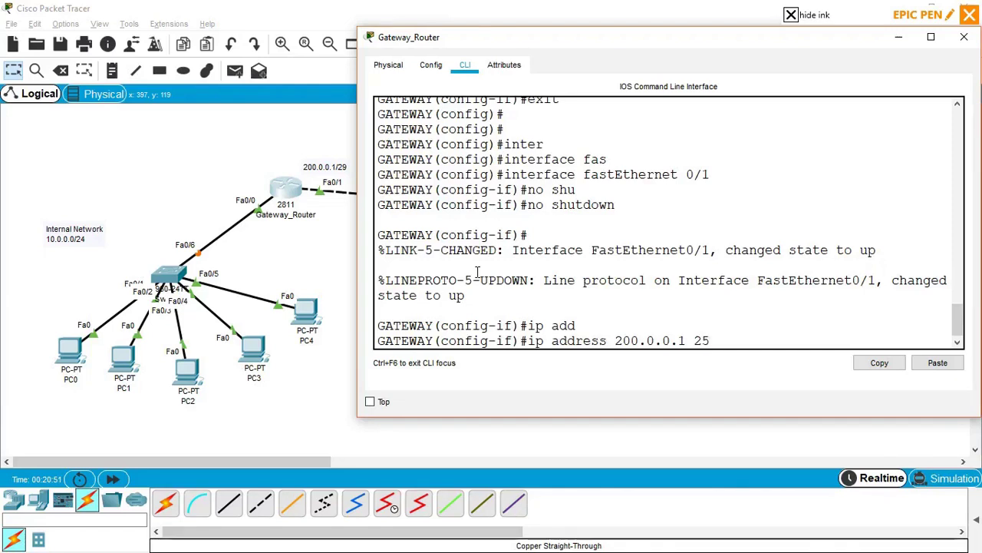
type("5")
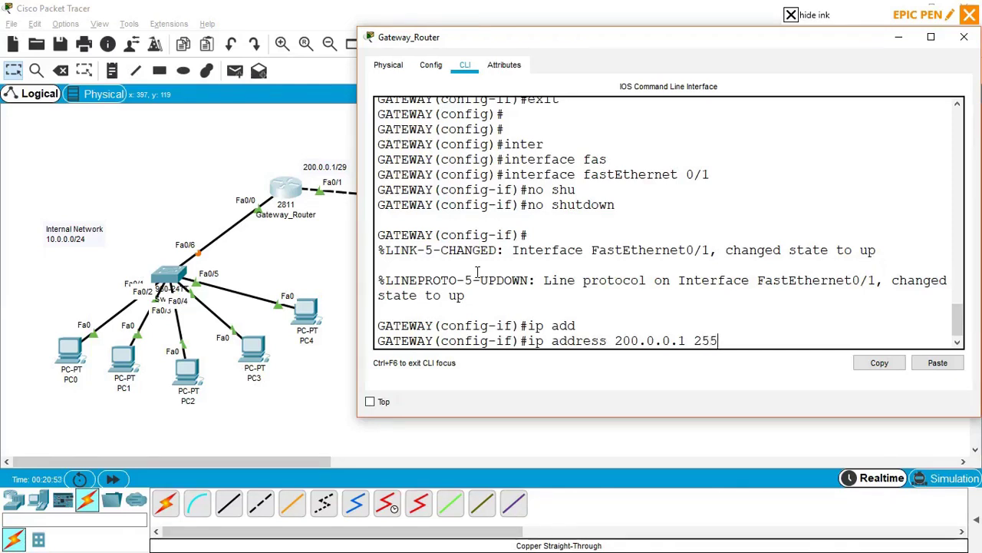
type(".255.255.")
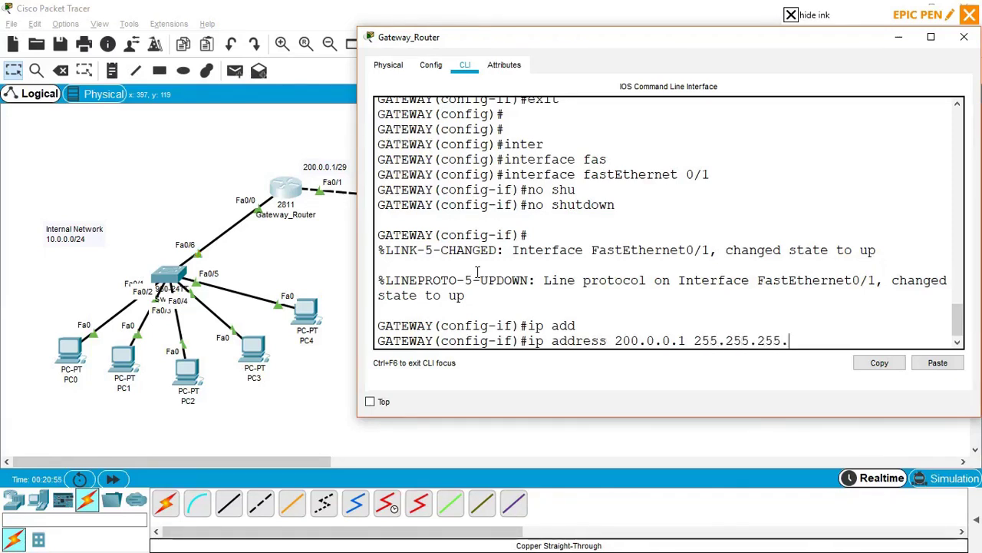
type("248")
key("Return")
Return the gateway router to privileged mode and save its configuration with wr.
key("ctrl+z")
key("Return")
key("Return")
key("Return")
key("Return")
key("Return")
key("Return")
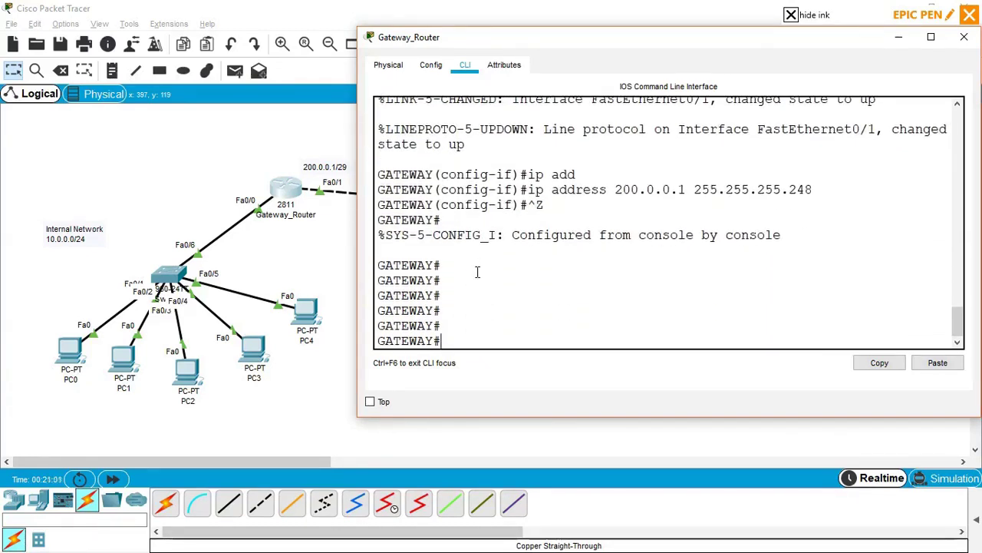
type("wr")
key("Return")
key("Return")
key("Return")
key("Return")
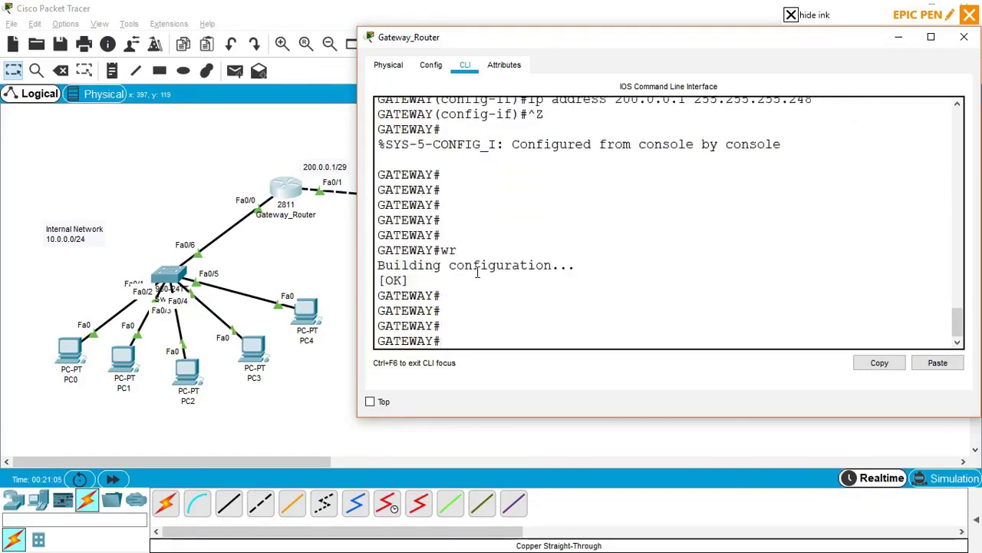
Display the gateway's configuration with show running-config, page to the interface sections to check their IP addresses, and leave the listing.
type("sh")
key("Tab")
type("run")
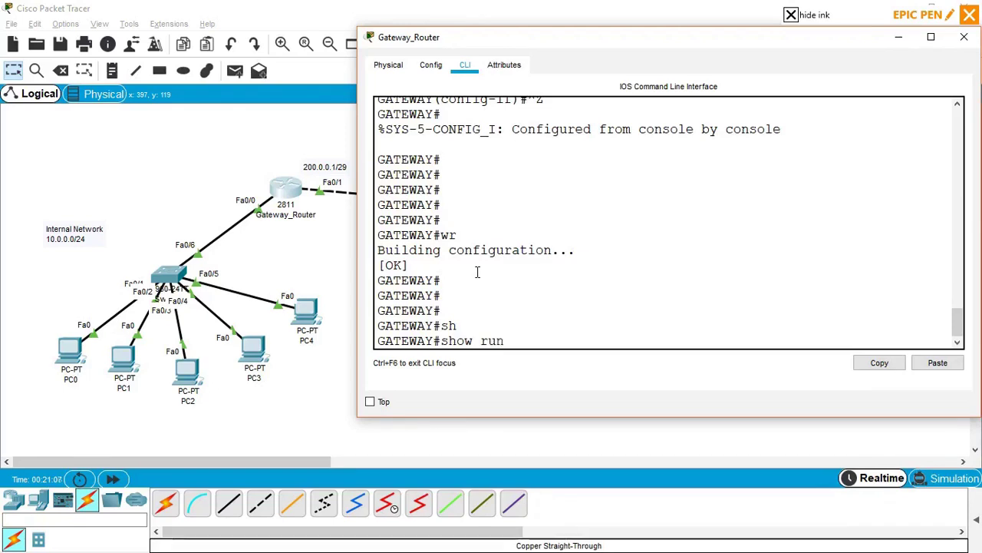
key("Tab")
key("Return")
key("Return")
key("Return")
key("Return")
key("Return")
key("Return")
key("Return")
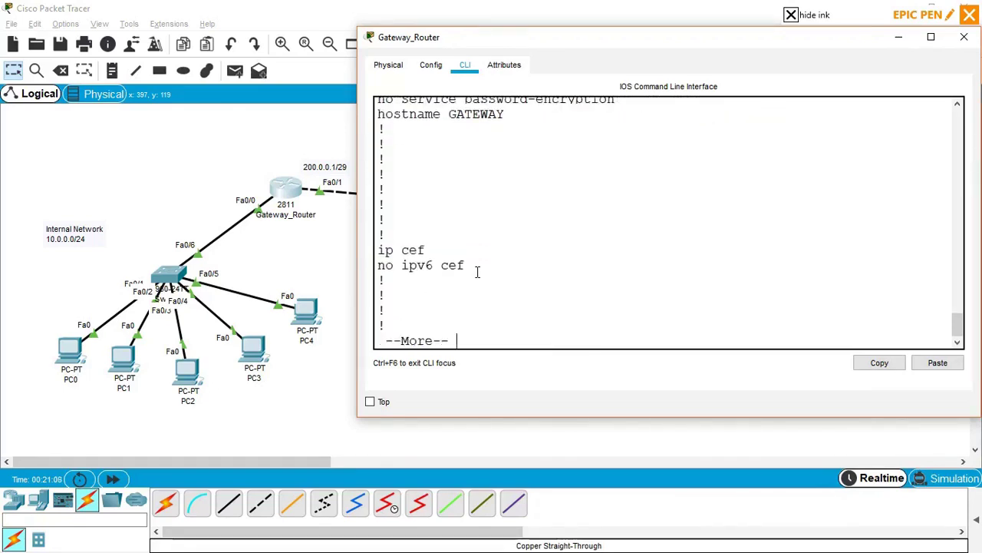
key("Return")
key("Return")
key("Return")
key("Return")
key("Return")
key("Return")
key("Return")
key("Return")
key("Return")
key("Return")
key("Return")
key("Return")
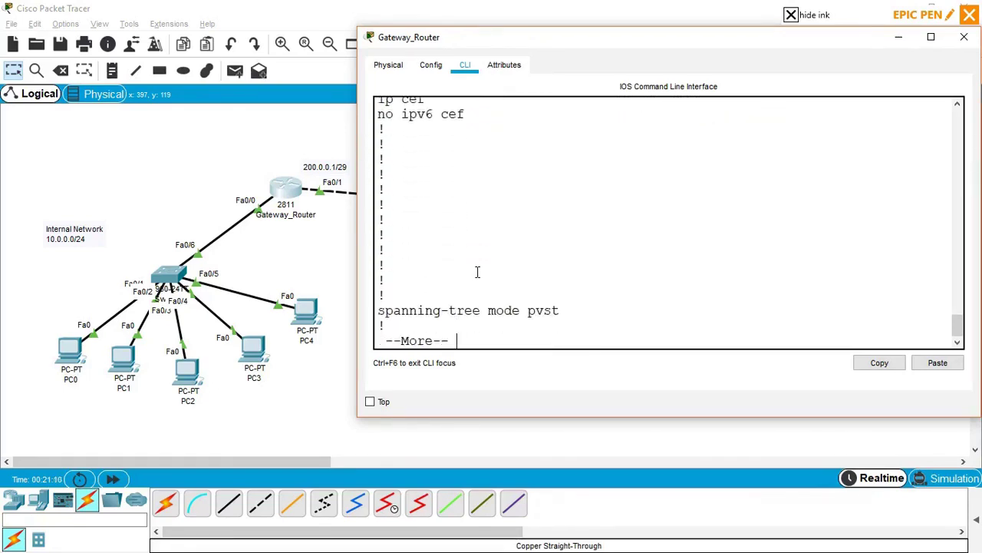
key("Return")
key("Return")
key("Return")
key("Return")
key("Return")
key("Return")
key("Return")
key("Return")
key("Return")
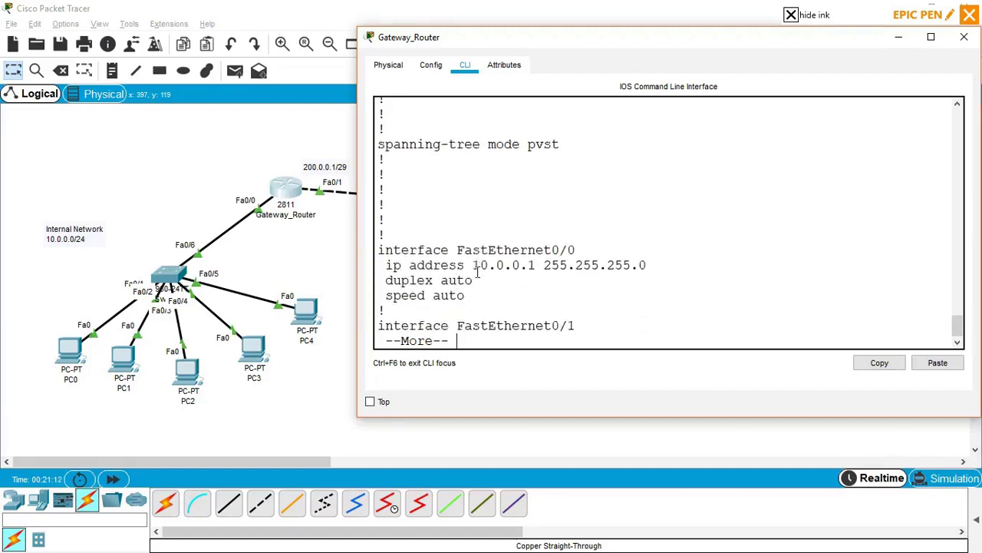
key("Return")
key("Return")
key("Return")
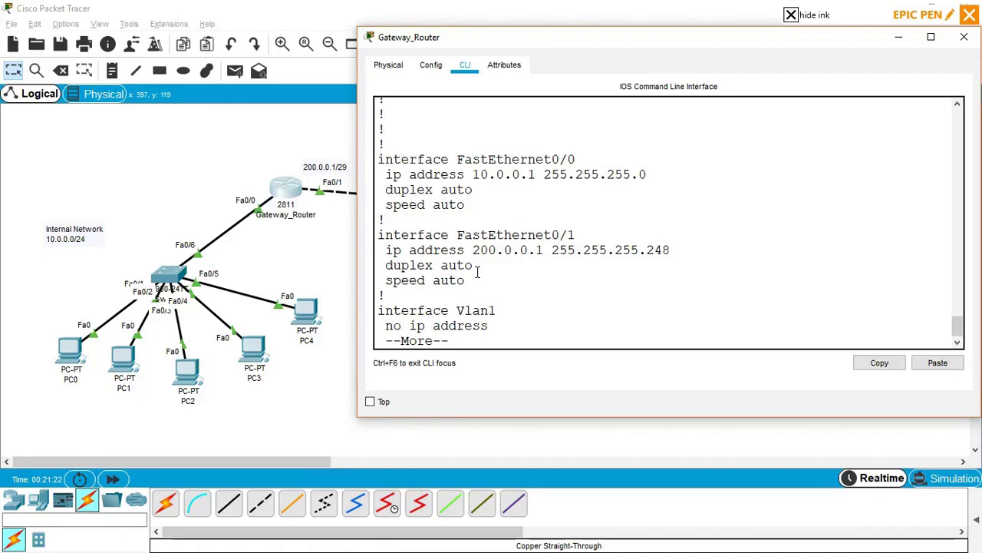
key("q")
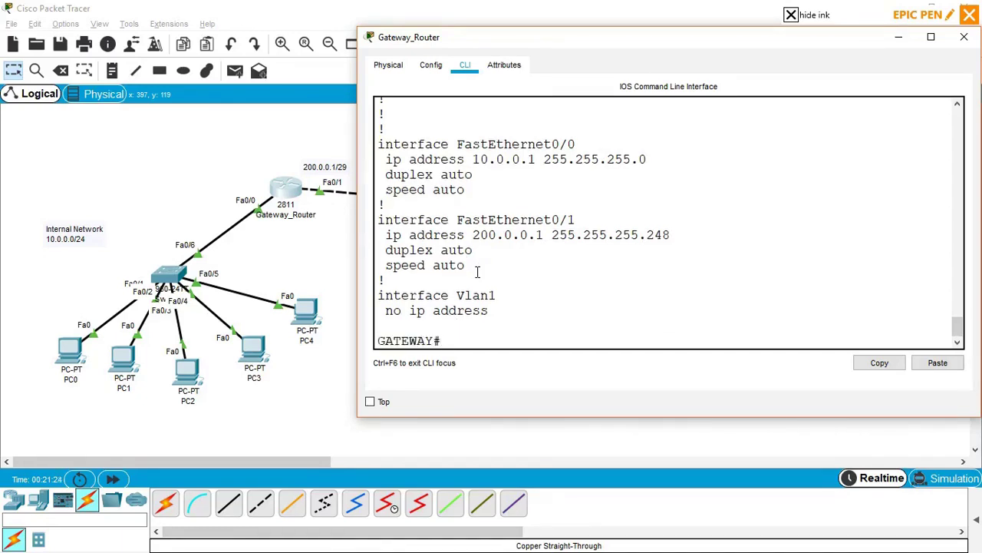
Enter global configuration mode on the gateway router and select interface FastEthernet 0/0.
type("confi")
key("Tab")
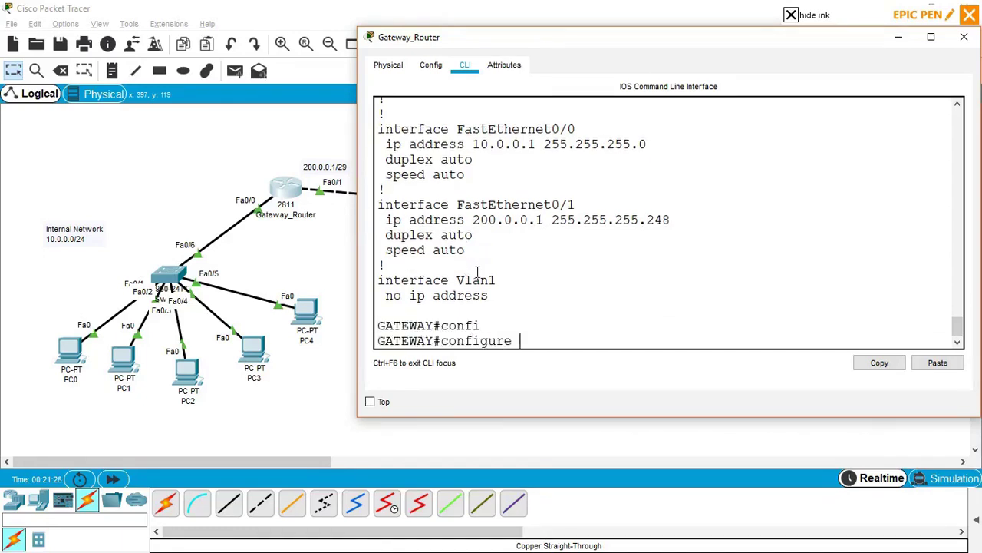
type("ter")
key("Tab")
key("Return")
key("Return")
key("Return")
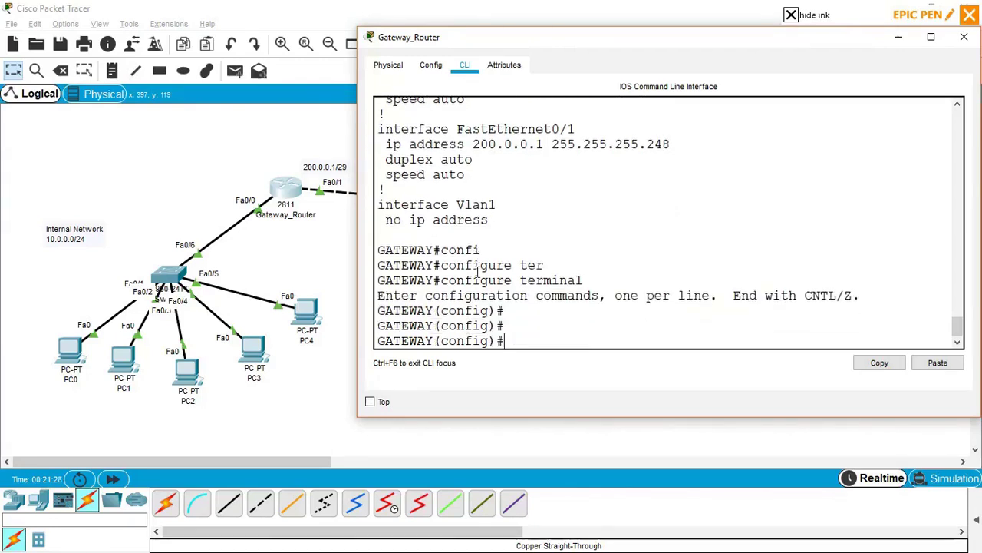
type("inter")
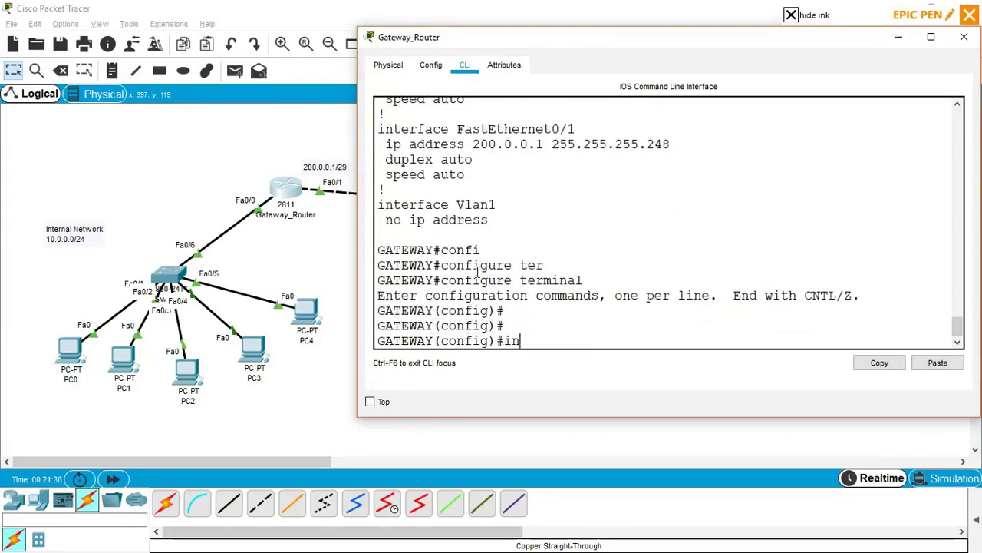
key("Tab")
type("fas")
key("Tab")
type("0/0")
key("Return")
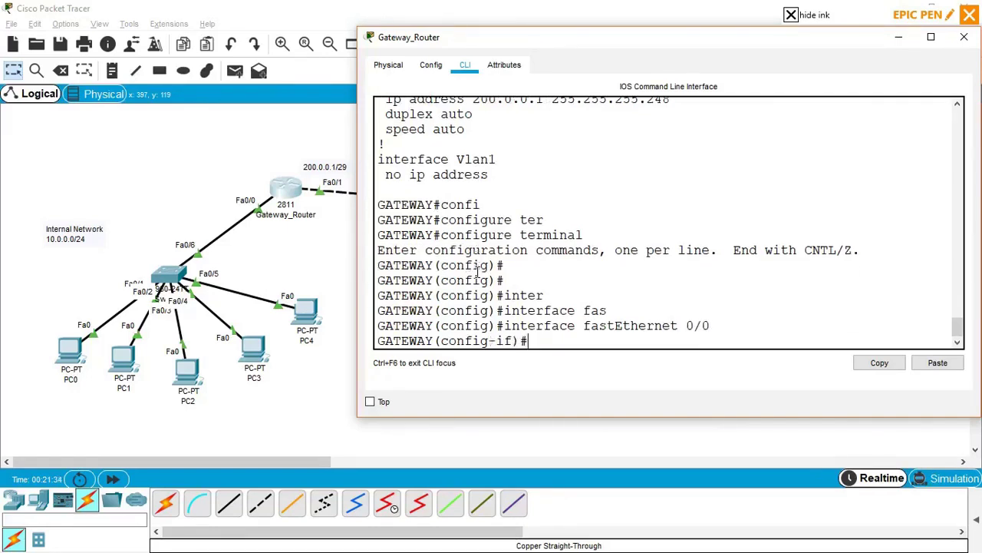
Add the description "CONNECTED_TO_INTERNAL_N/W" to the gateway's FastEthernet 0/0 and exit interface configuration.
type("desc")
key("Tab")
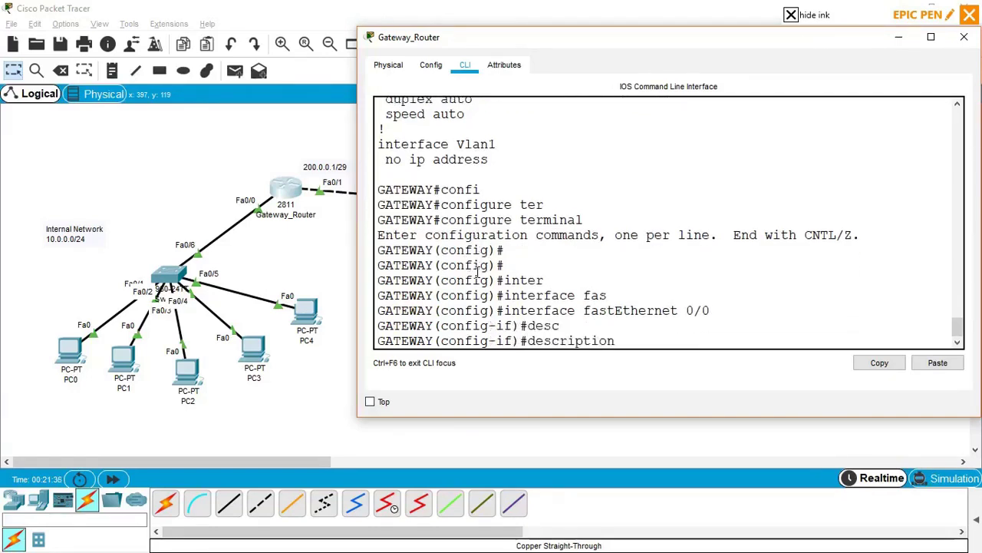
type("\"CO")
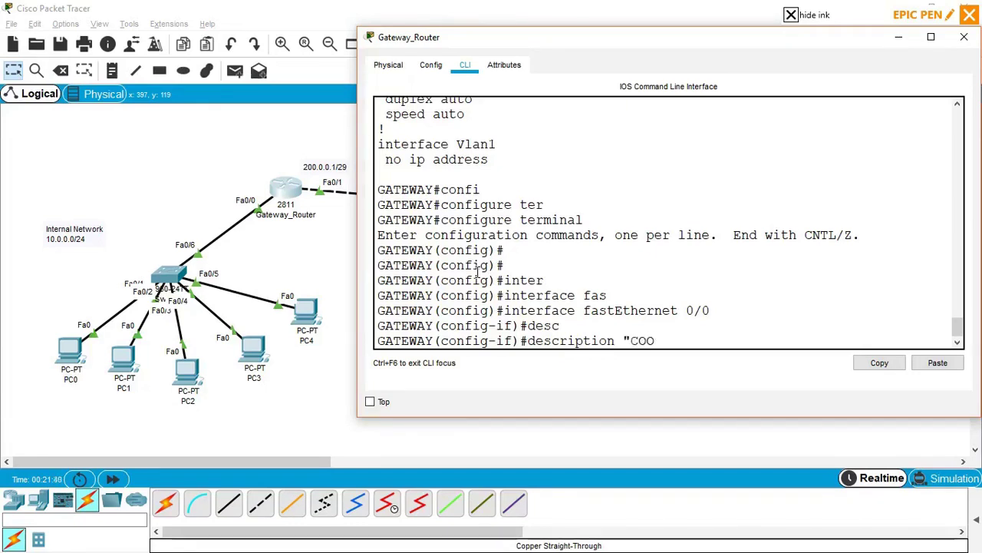
type("NNECTED _TO_")
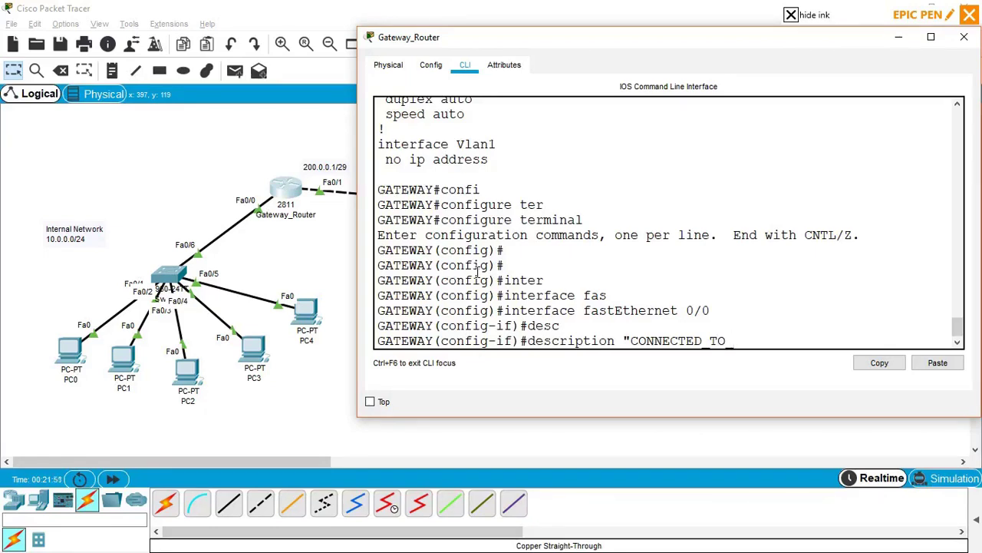
key("BackSpace")
type("\"CONNECTED_TO_INTERNAL")
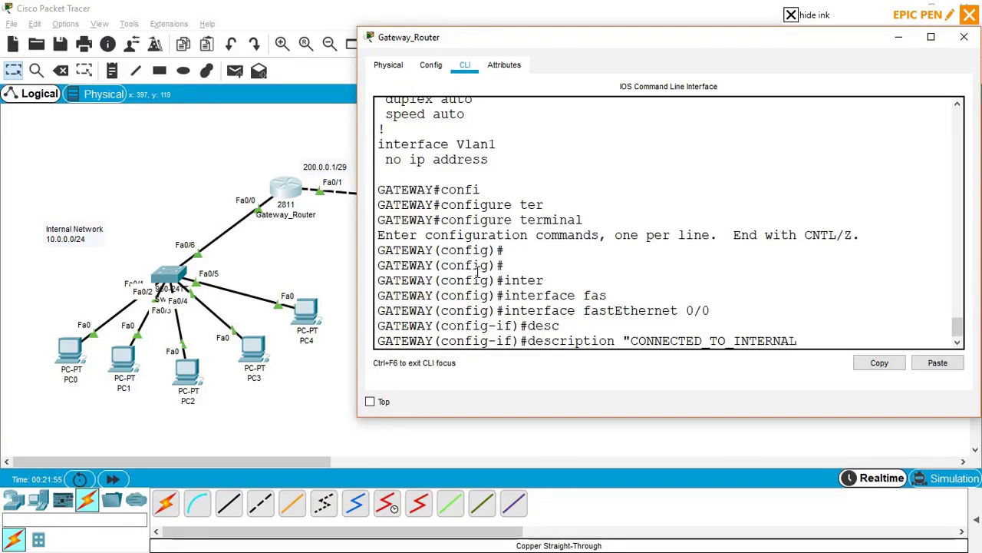
type("_N/")
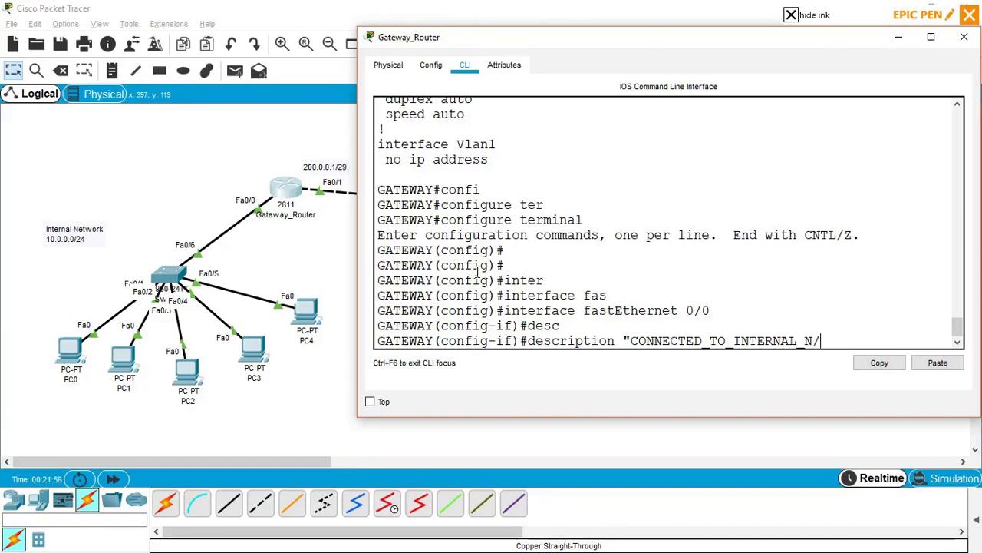
type("W\"")
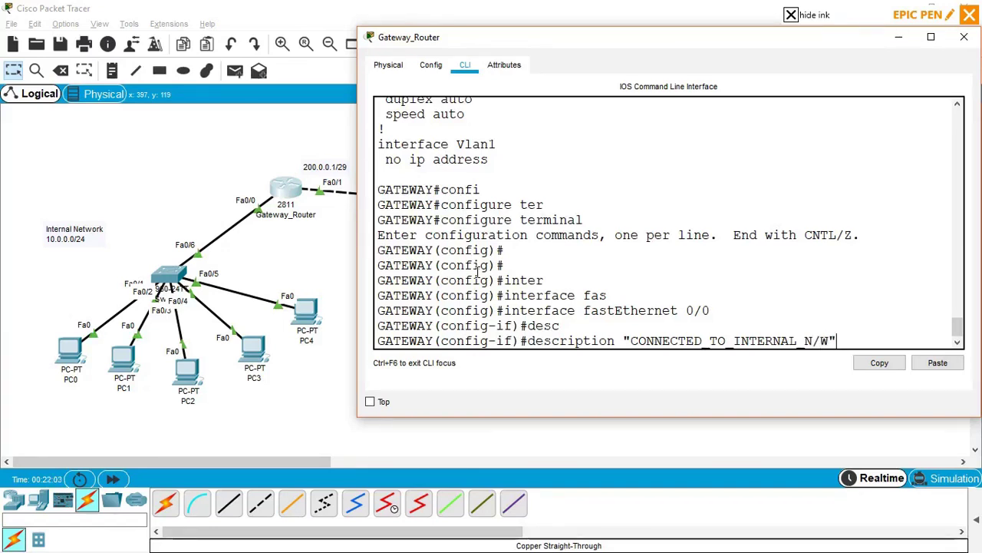
key("Return")
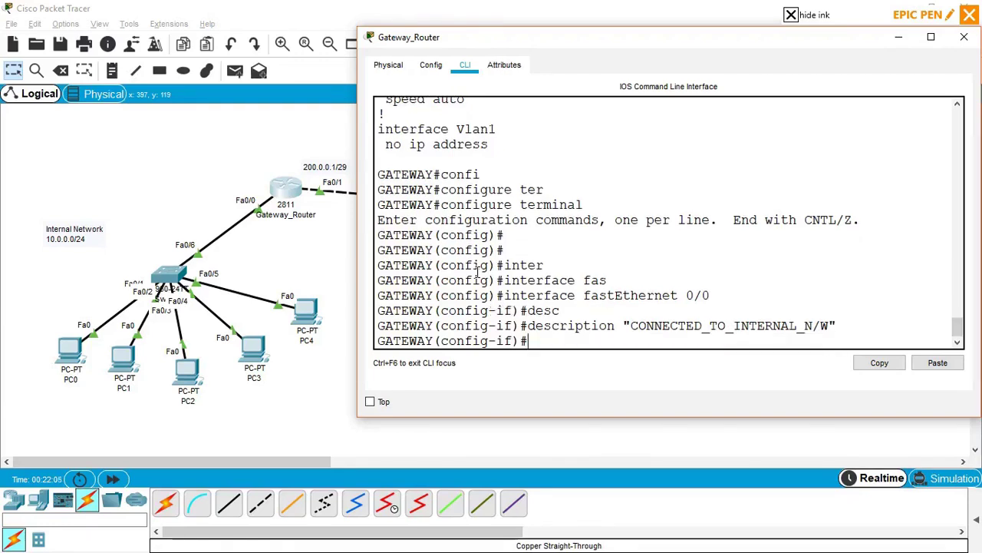
type("exi")
key("Tab")
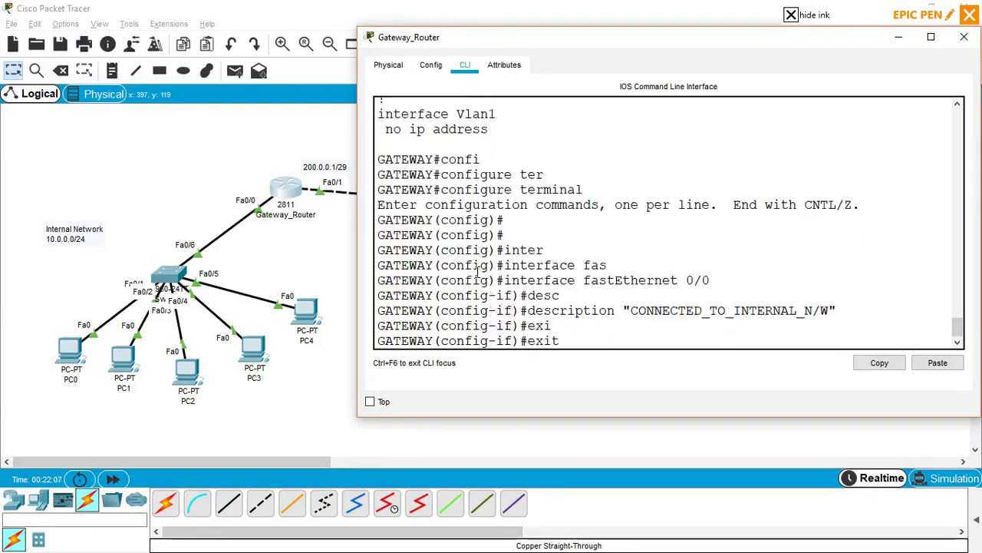
key("Return")
Enter configuration of interface FastEthernet 0/1 on the gateway router.
type("inter")
key("Tab")
type("fas")
key("Tab")
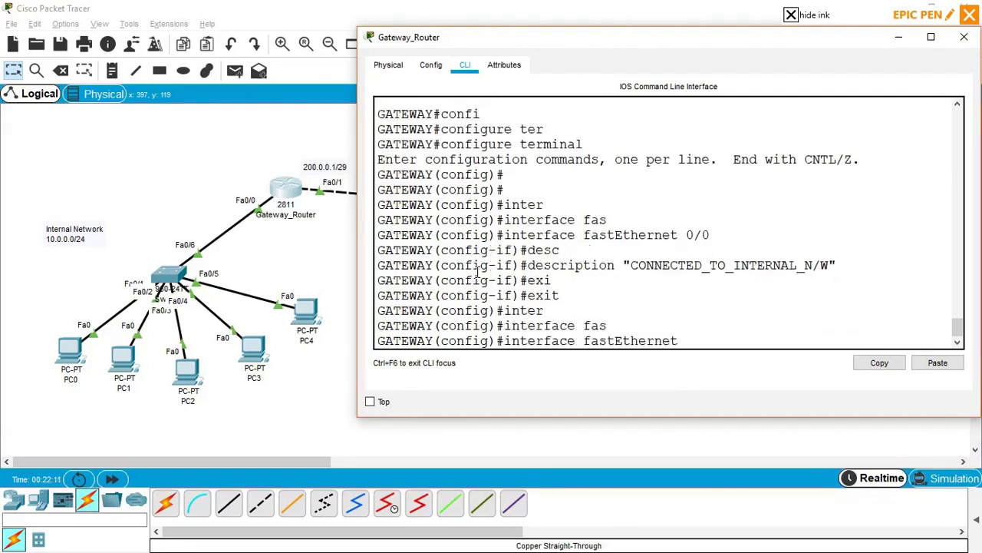
type("0/1")
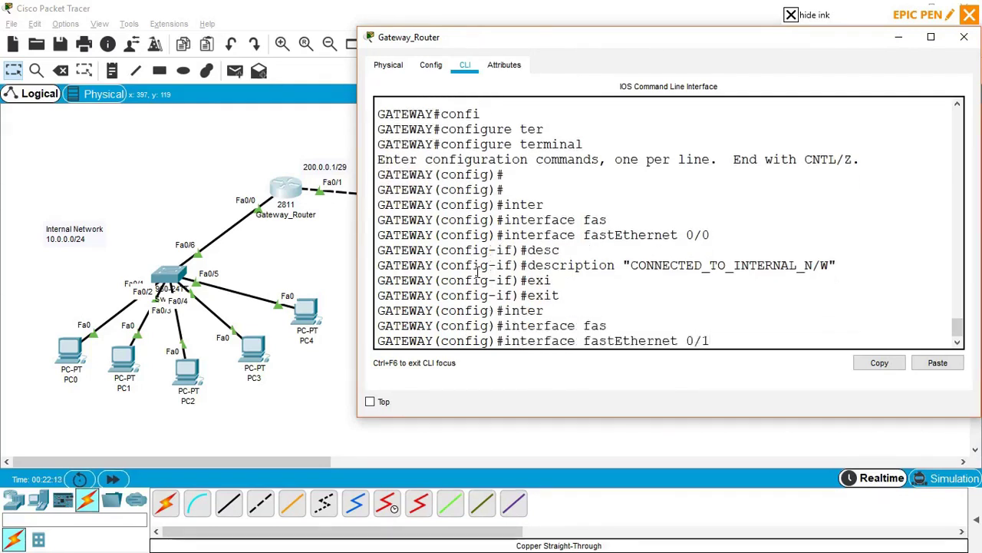
key("Return")
Add the description "CONNECTED_TO_INTERNET" to the gateway's FastEthernet 0/1 and exit to global configuration mode.
type("des")
key("Tab")
type("\"")
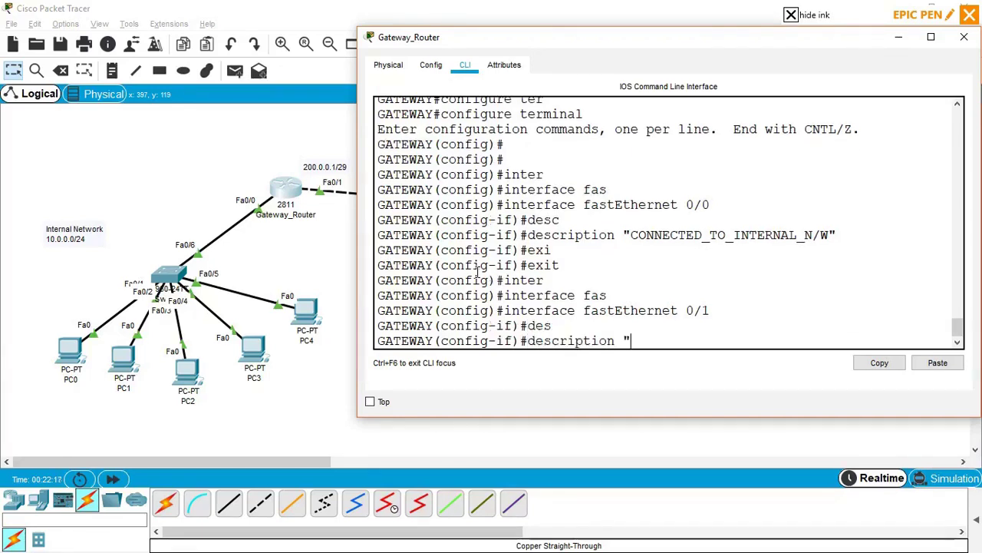
type("CONNECTED_")
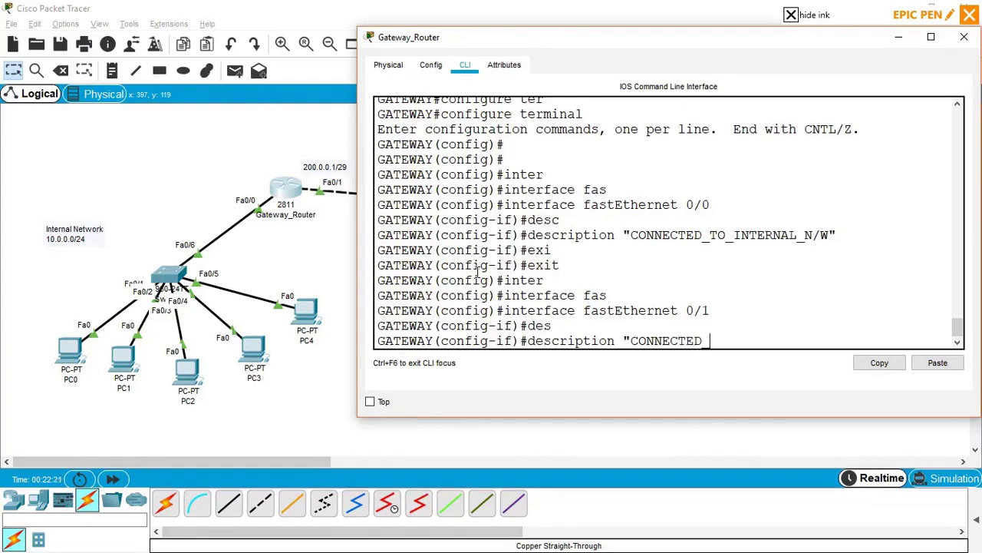
type("TO_INTERNET")
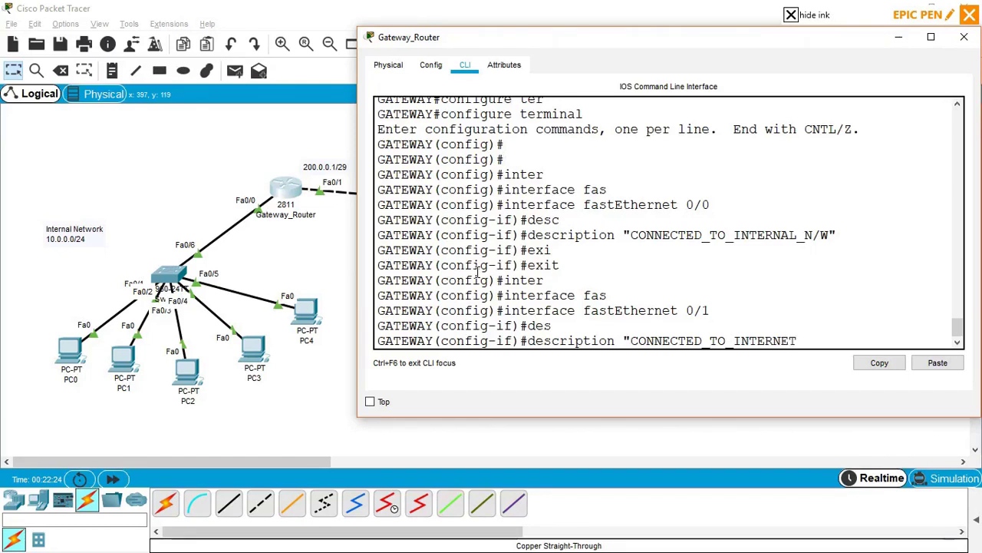
type("\"")
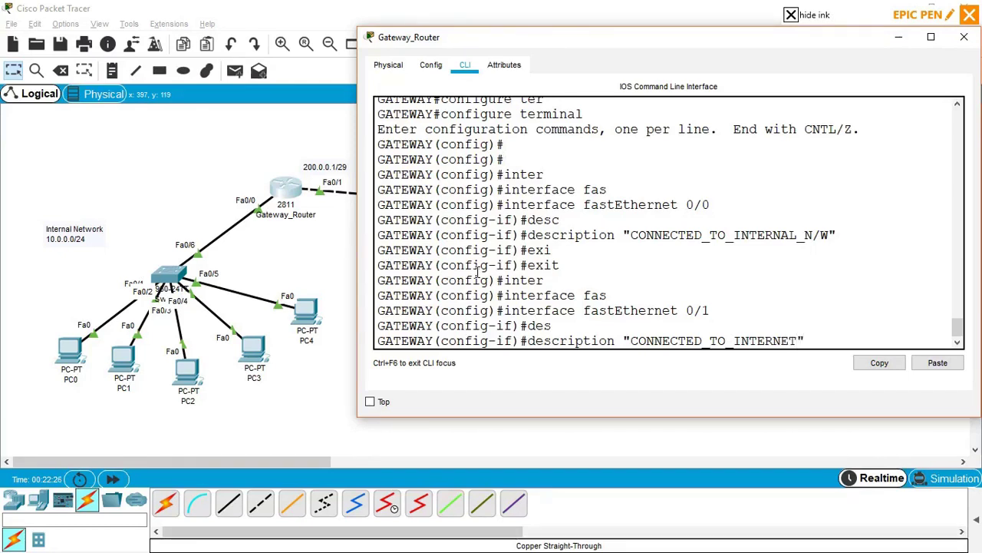
key("Return")
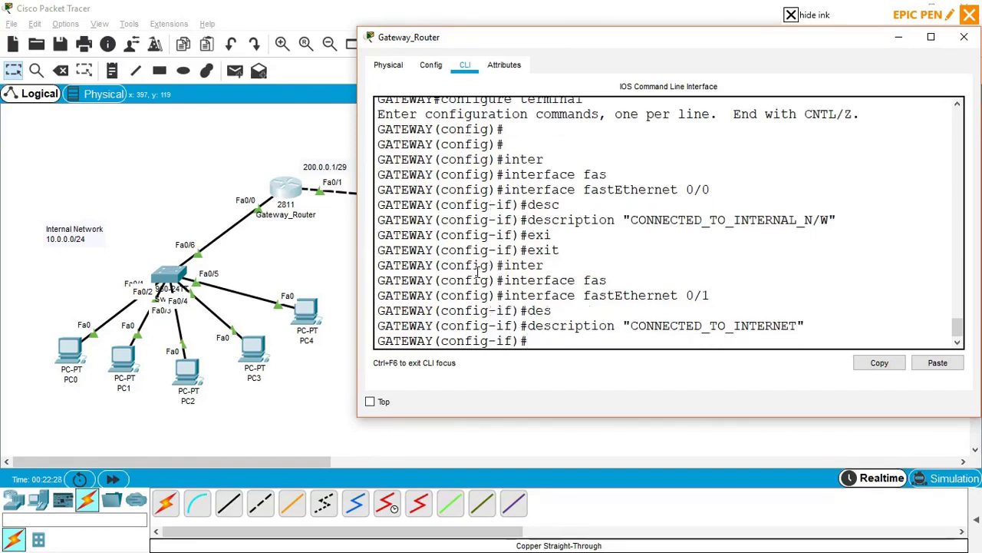
type("exi")
key("Tab")
key("Return")
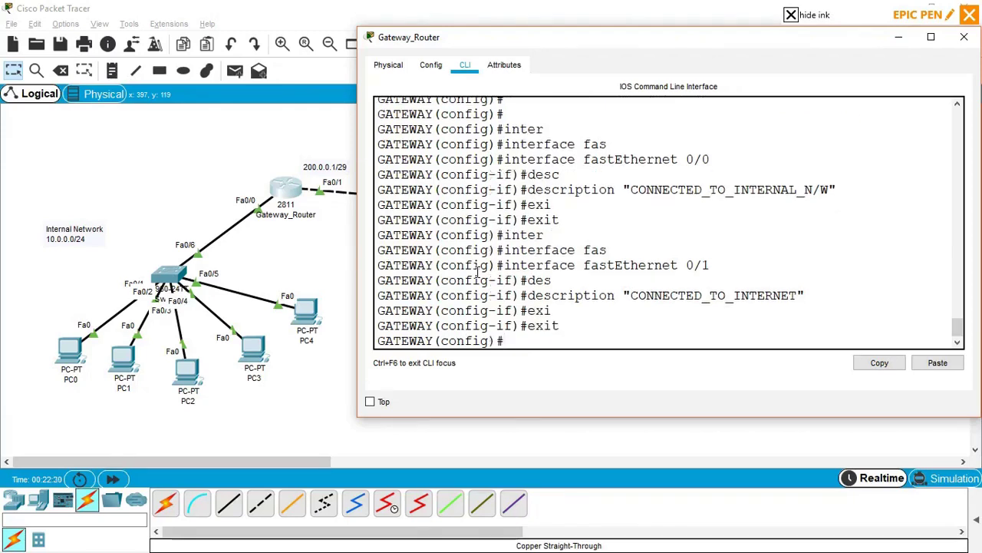
Display the running configuration with do show run, page to the interface sections to check both descriptions, and leave the listing.
type("do sh")
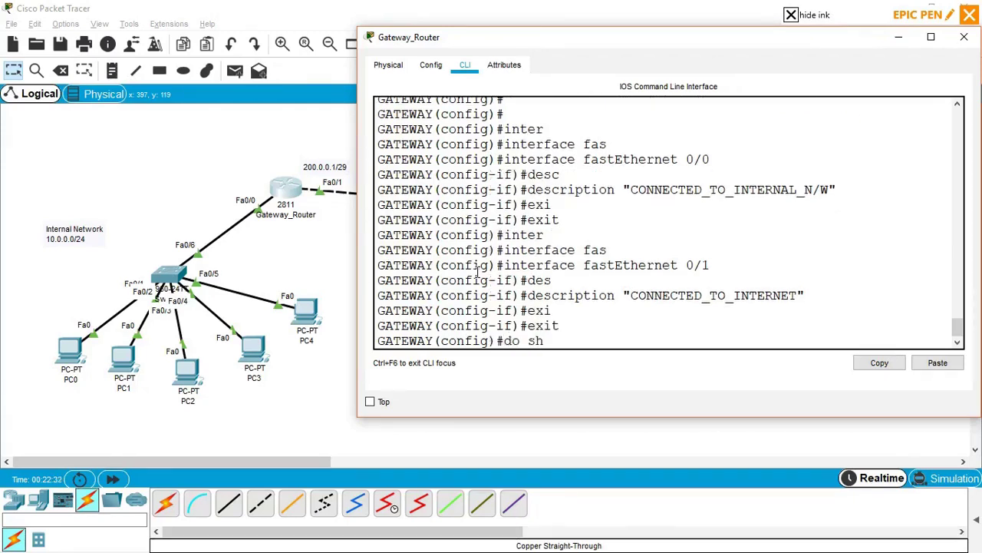
type("ow r")
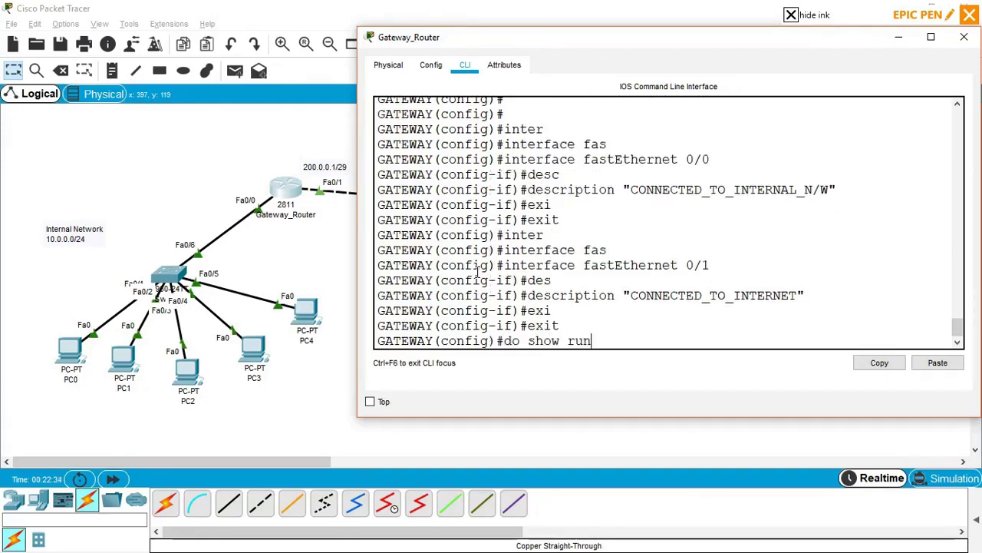
type("un")
key("Return")
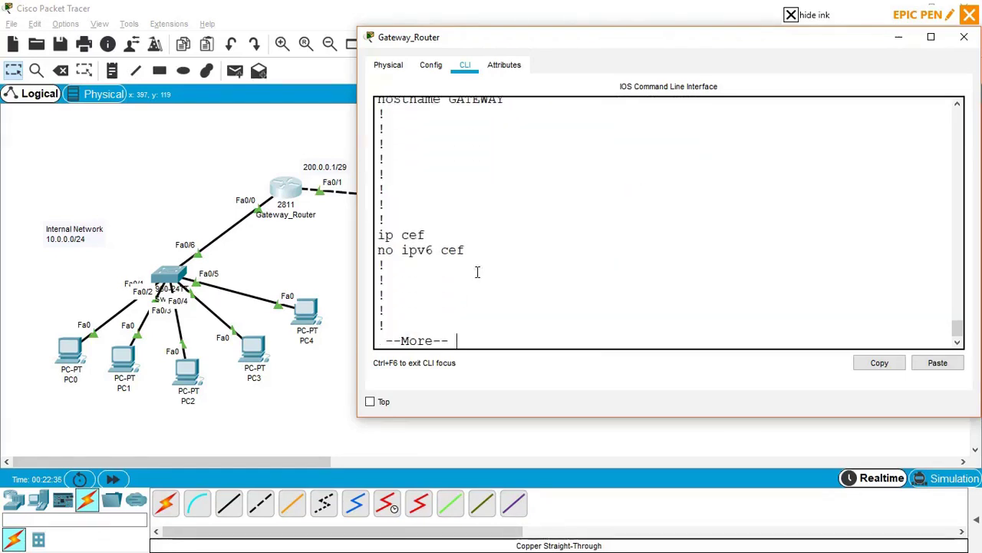
key("Return")
key("Return")
key("Return")
key("Return")
key("Return")
key("Return")
key("Return")
key("Return")
key("Return")
key("Return")
key("Return")
key("Return")
key("Return")
key("Return")
key("Return")
key("Return")
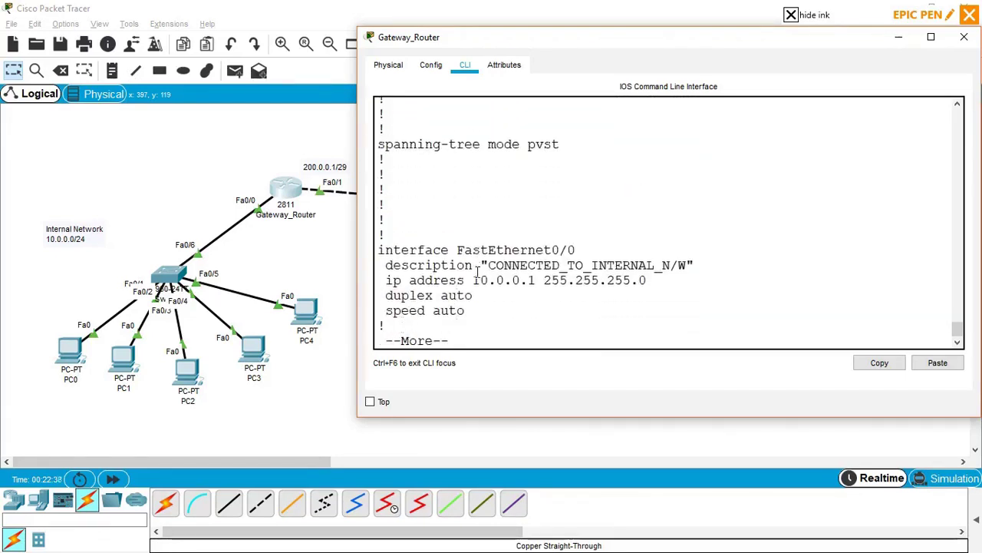
key("Return")
key("Return")
key("Return")
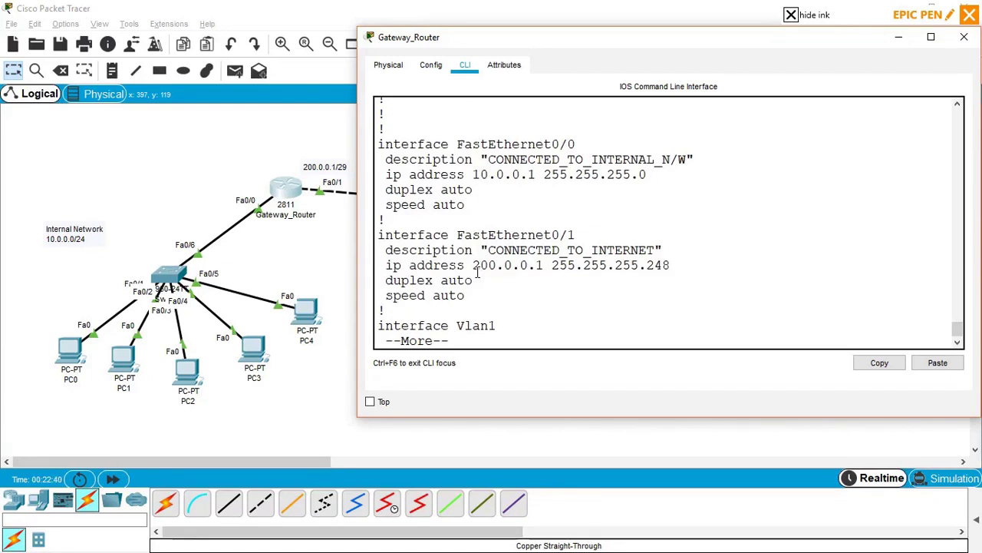
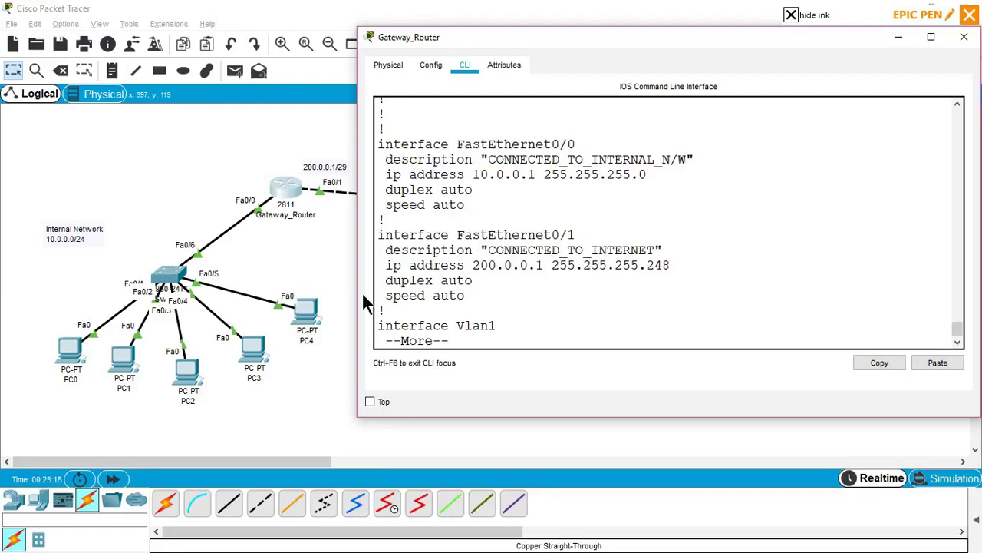
key("q")
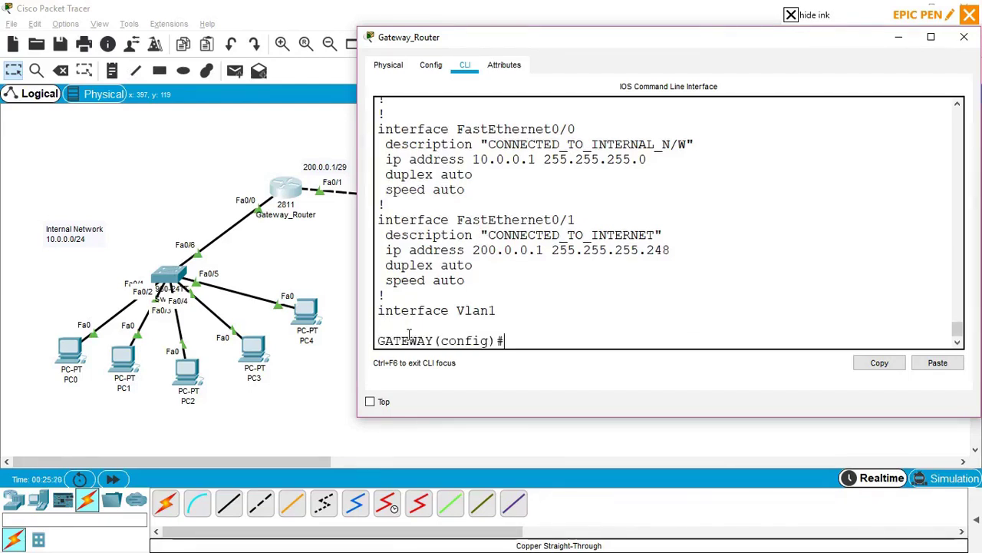
Return the gateway router to privileged mode and ping the internal network's broadcast address 10.0.0.255.
key("ctrl+z")
key("Return")
key("Return")
key("Return")
key("Return")
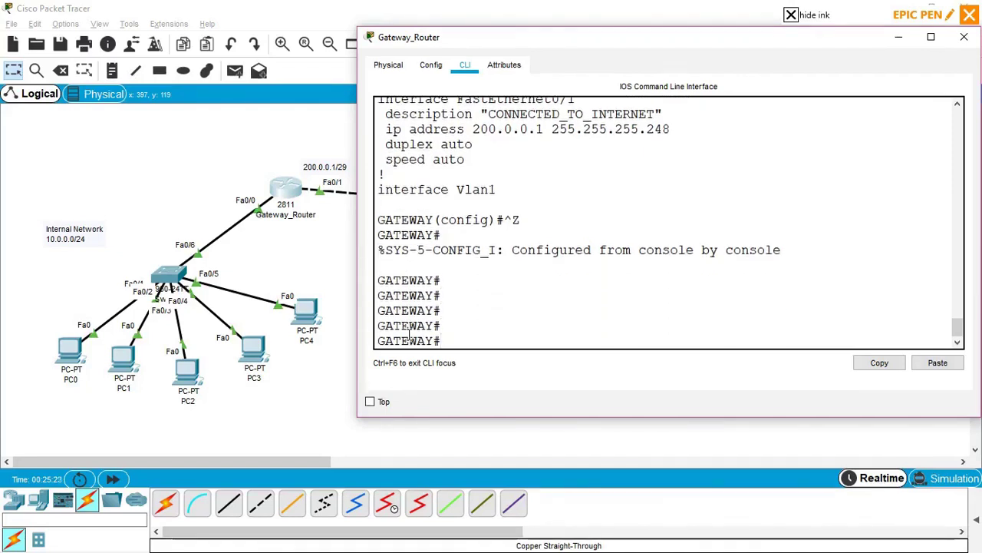
type("ping ")
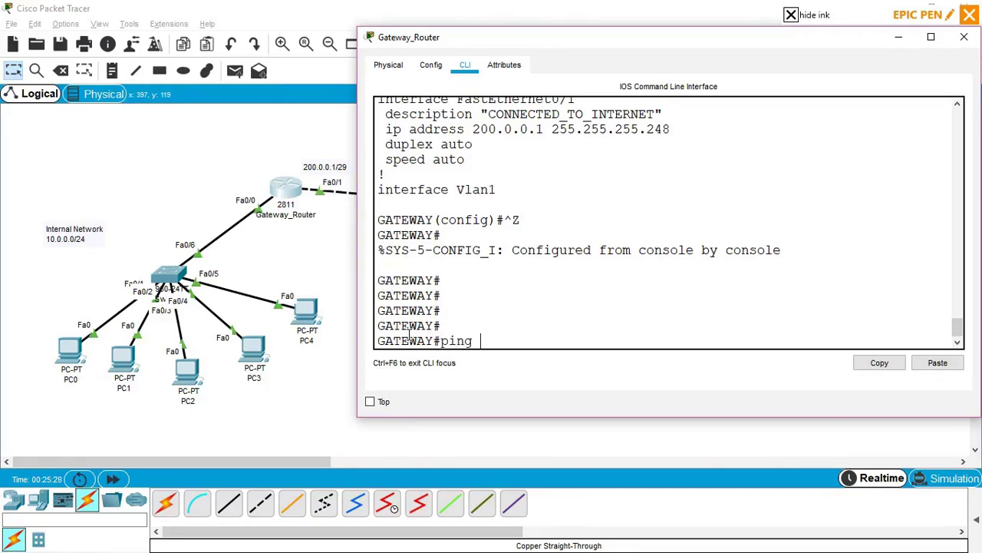
type("10.0.0.255")
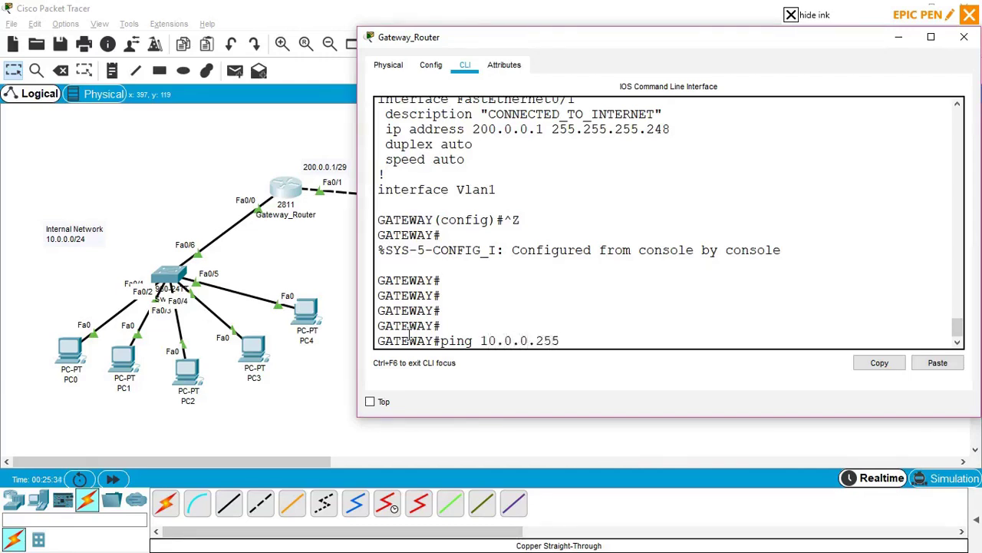
key("Return")
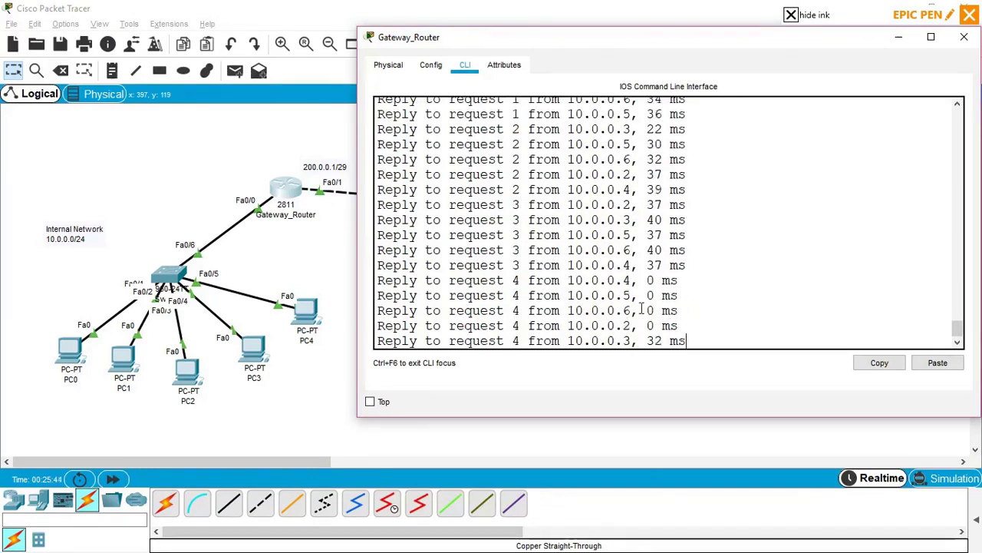
Ping the ISP router's interface address 200.0.0.6 twice from the gateway router.
key("alt+Tab")
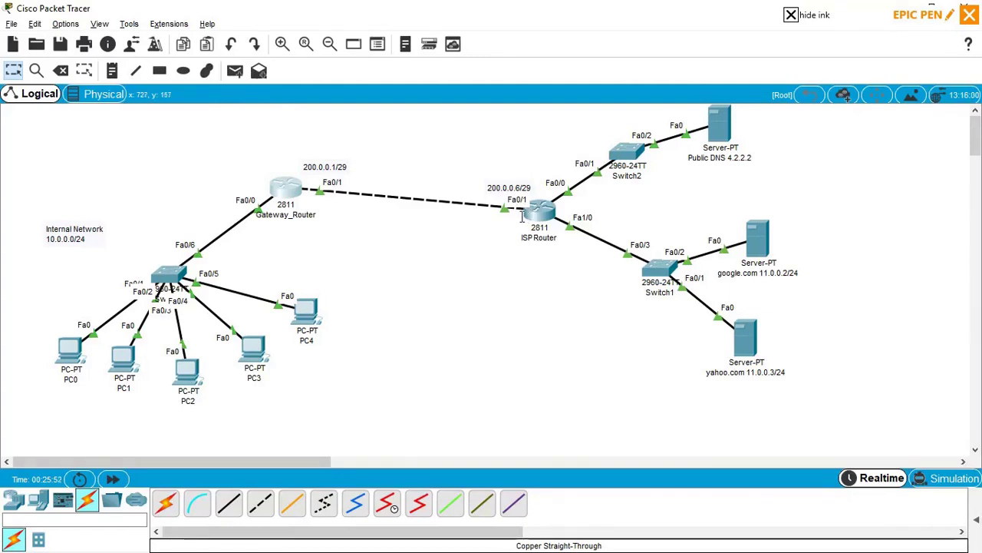
key("alt+Tab")
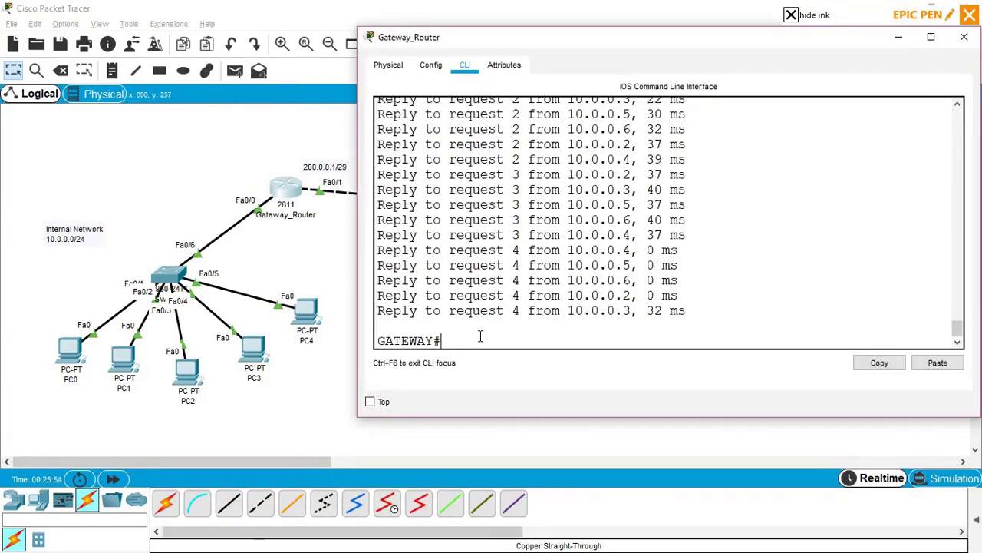
type("pin")
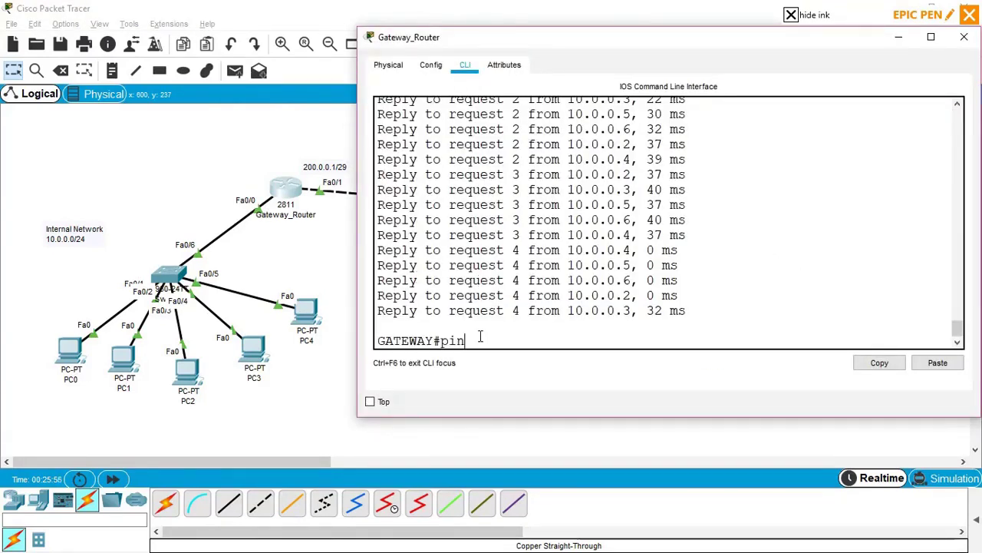
type("g 200.0.0.6")
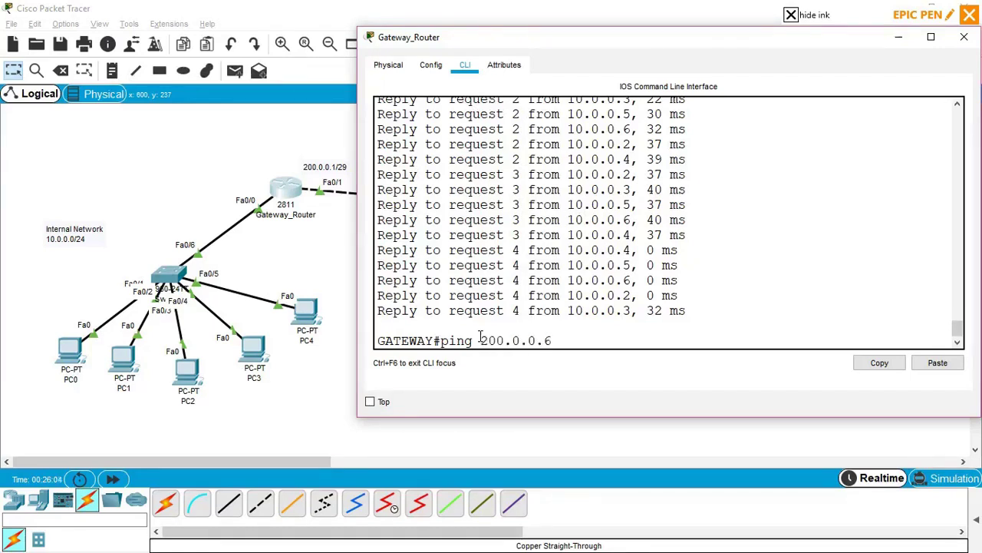
key("Return")
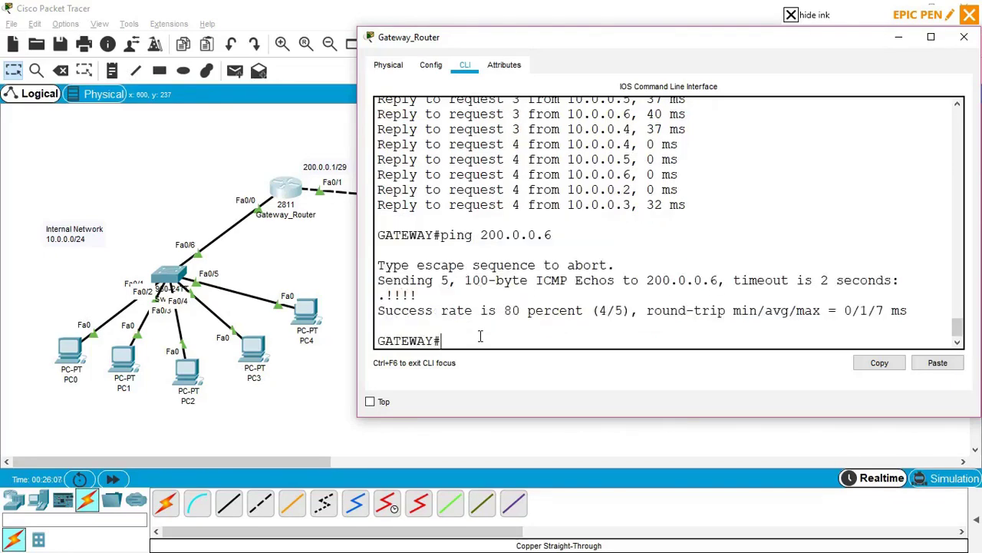
key("Up")
key("Return")
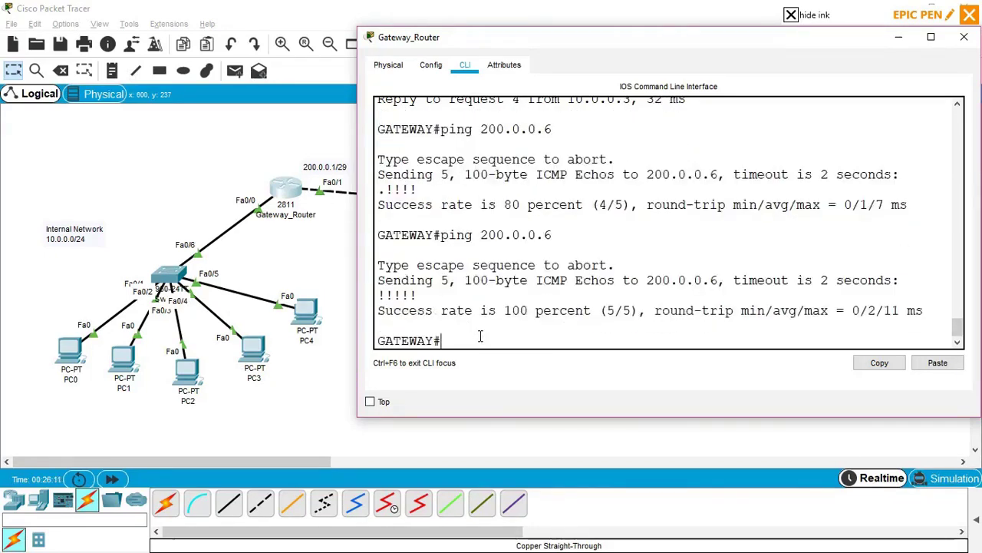
Ping the google.com server at 11.0.0.2 from the gateway router.
key("alt+F4")
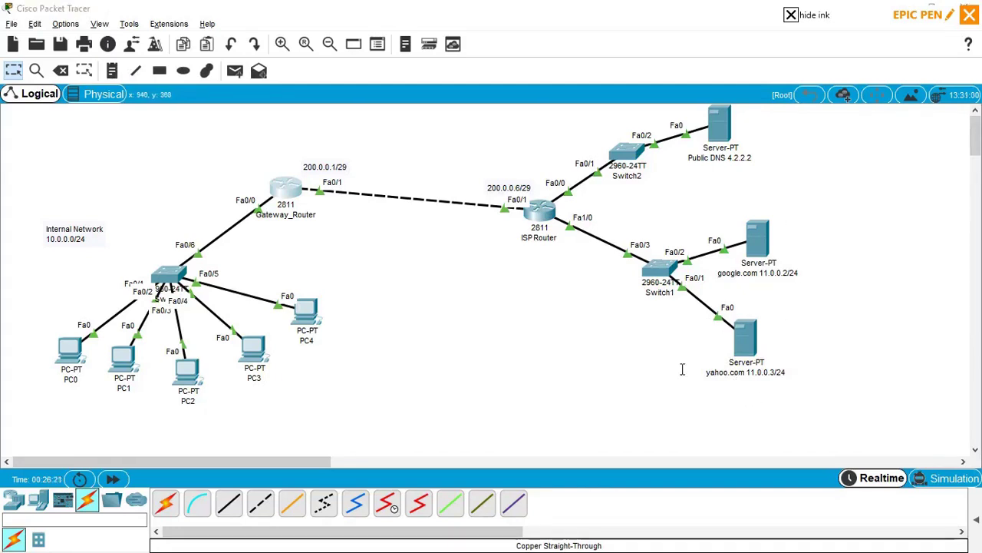
key("alt+Tab")
type("ping")
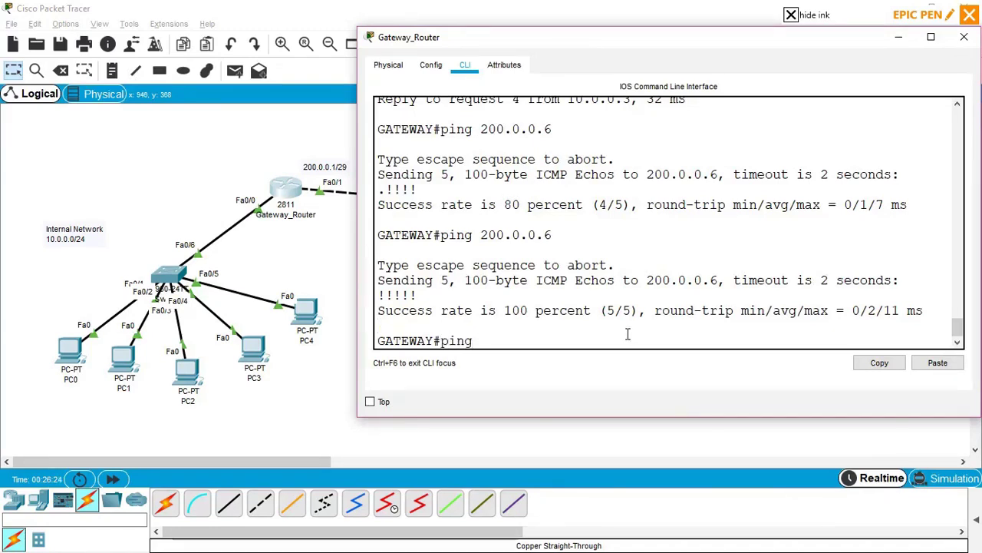
type(" 11.0.0.")
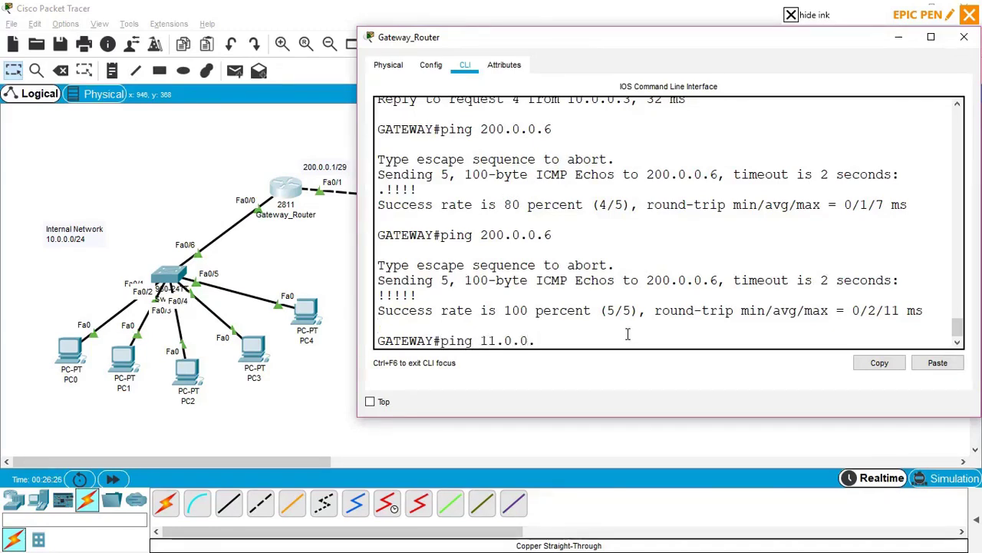
type("2")
key("Return")
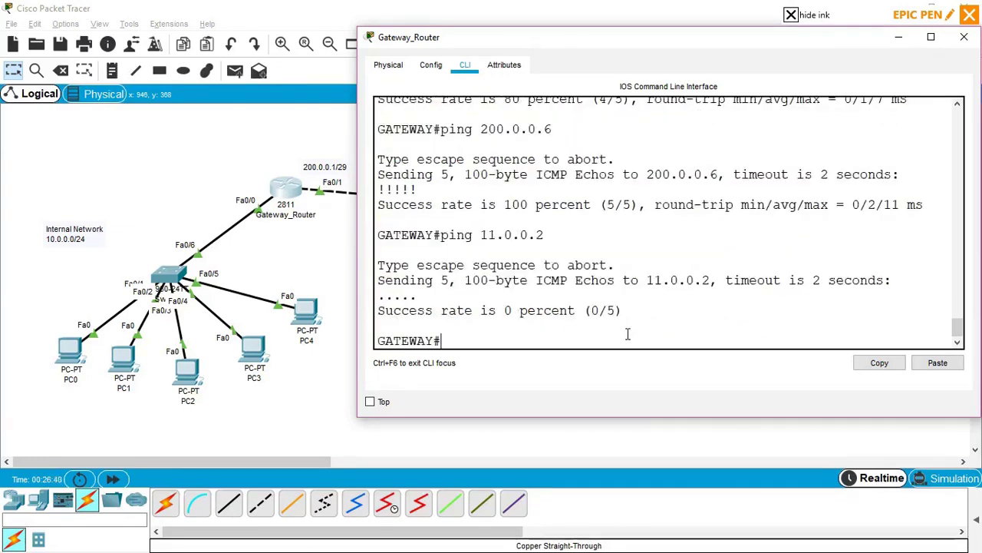
Display the gateway router's routing table with show ip route and compare its networks with the topology.
key("Return")
key("Return")
key("Return")
key("Return")
key("Return")
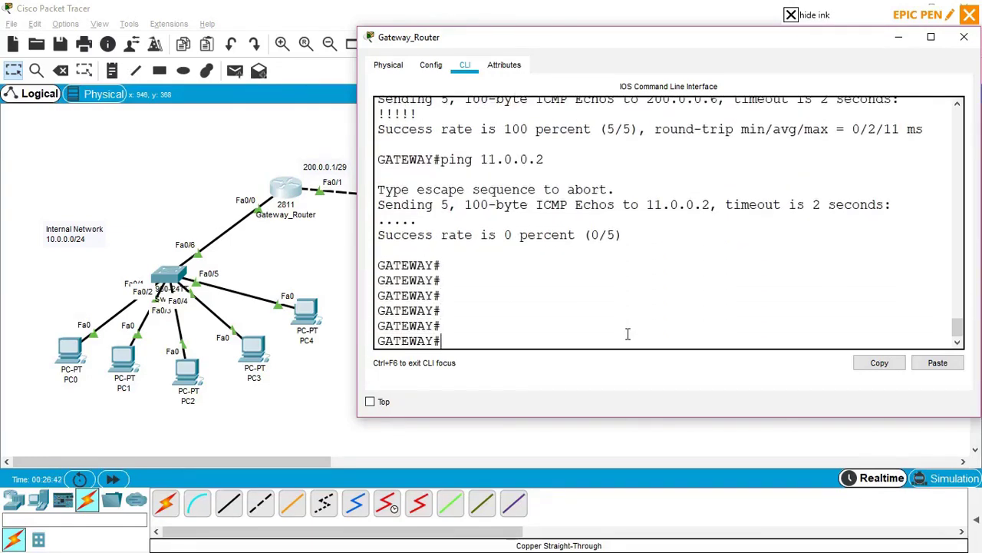
type("sh")
key("Tab")
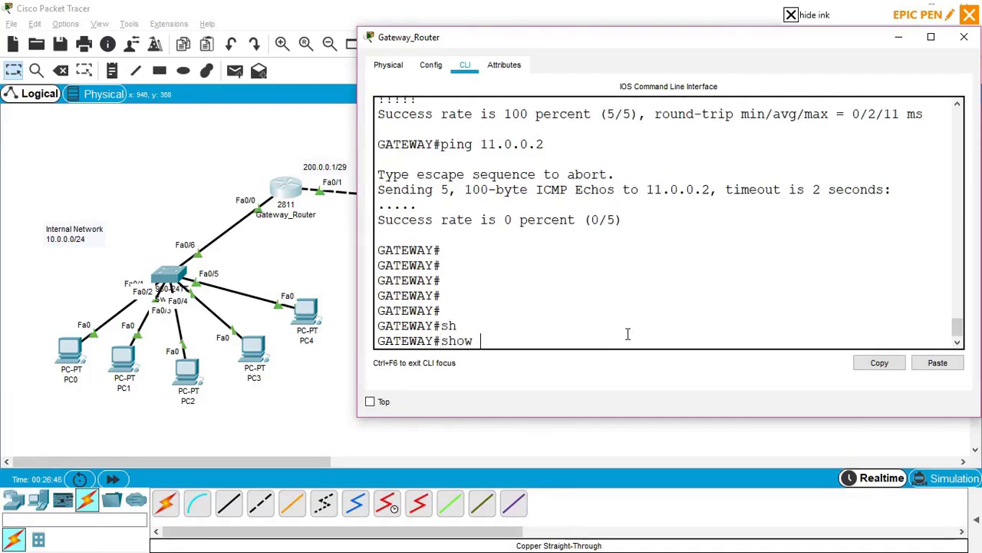
type("ip rou")
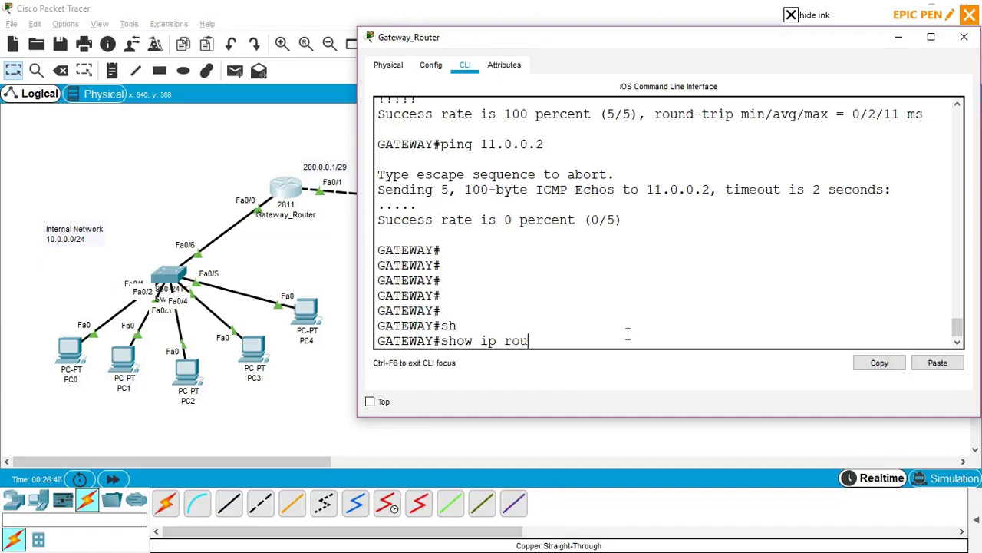
key("Tab")
key("Return")
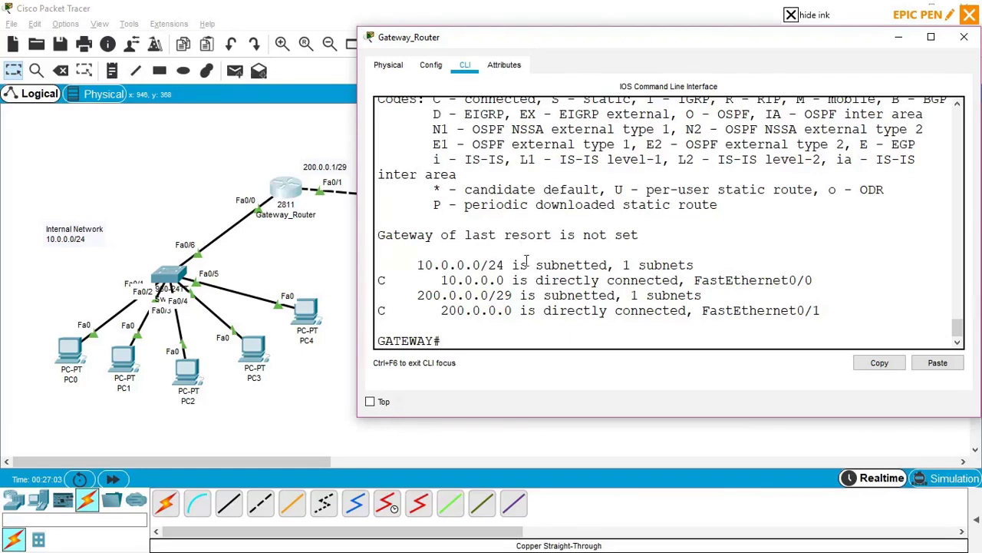
key("alt+F4")
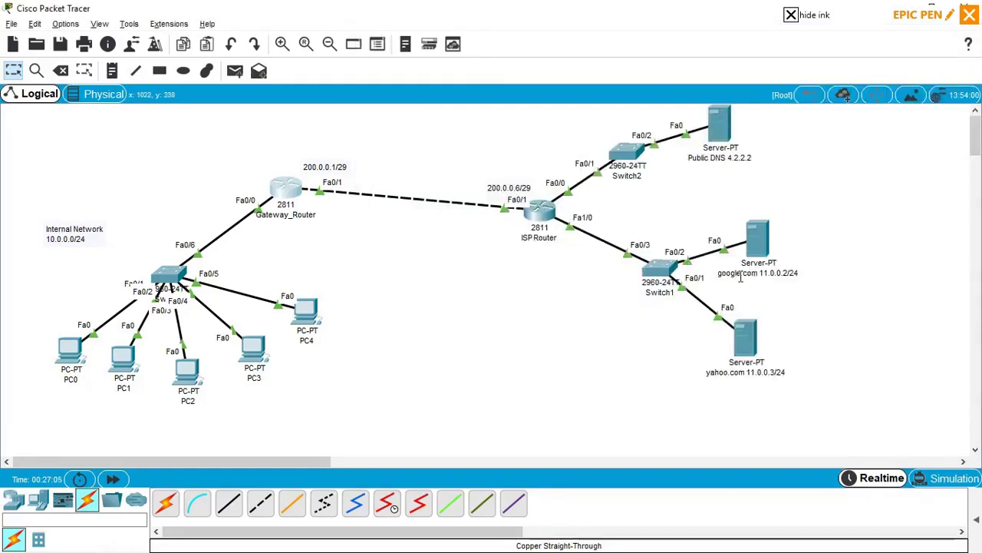
key("alt+Tab")
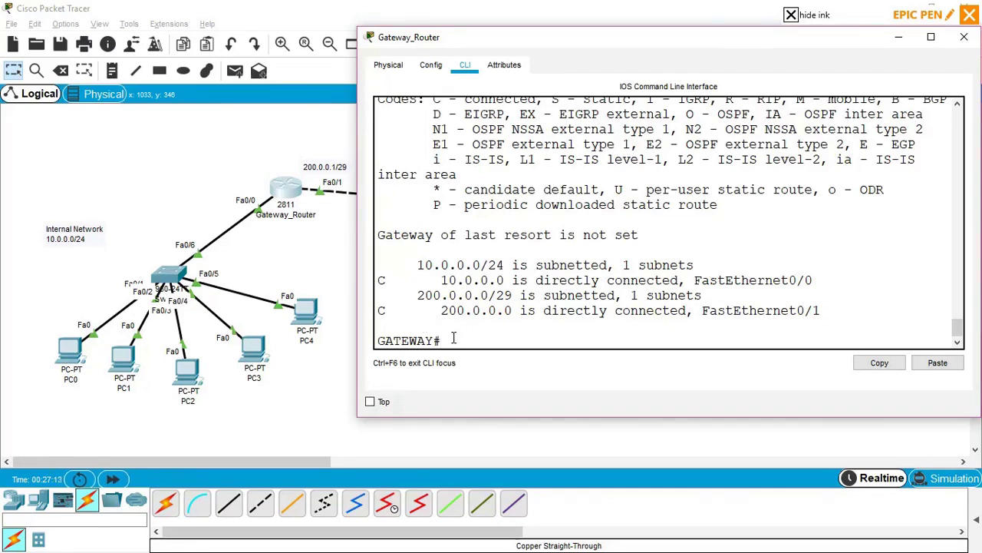
Enter global configuration mode on the gateway router with configure terminal.
type("c")
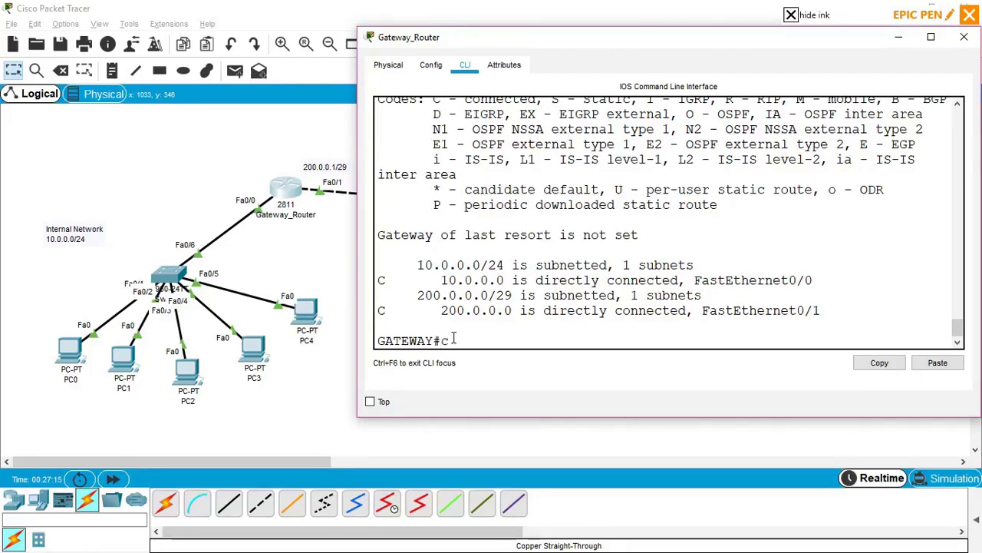
type("onfi")
key("Tab")
type("ter")
key("Tab")
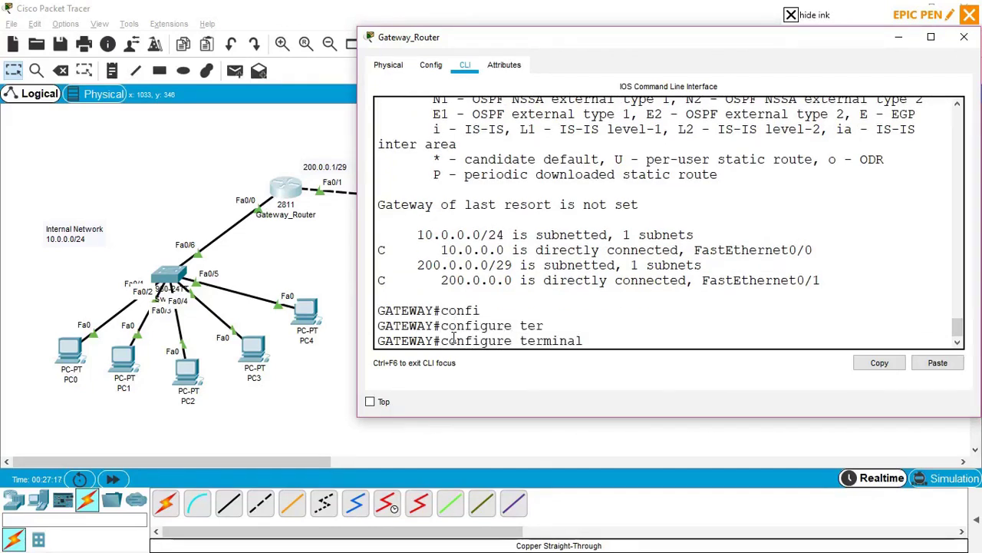
key("Return")
Write the default route command ip route 0.0.0.0 0.0.0.0 on the gateway with fastEthernet 0/1 as the exit interface.
type("ip rou")
key("Tab")
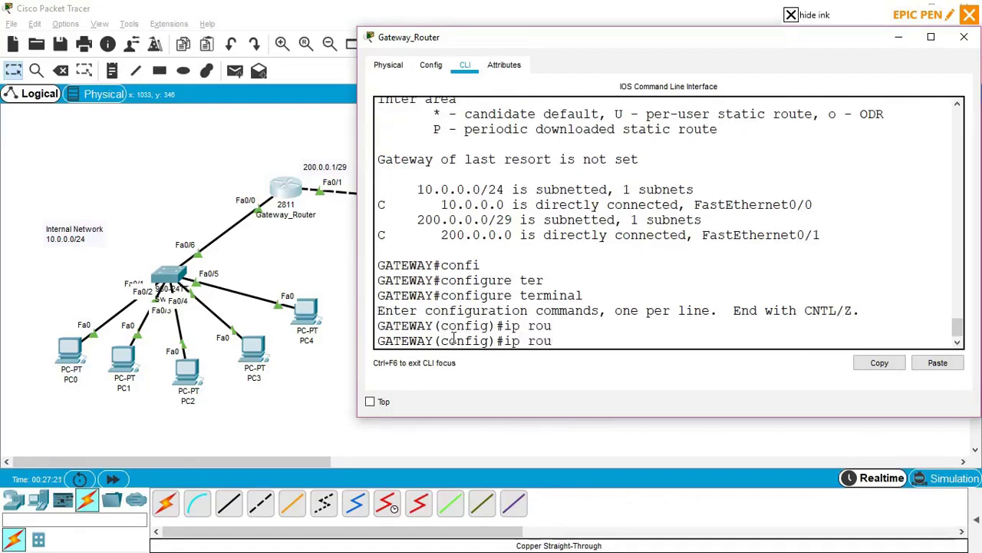
type("t")
key("Tab")
type("e")
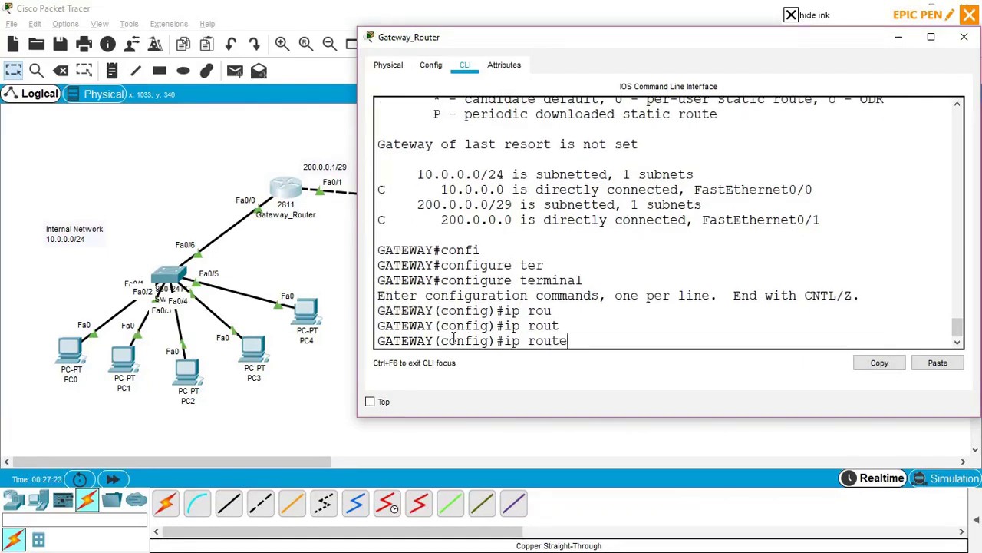
key("Tab")
type("0.0.0.0 0.0.0.")
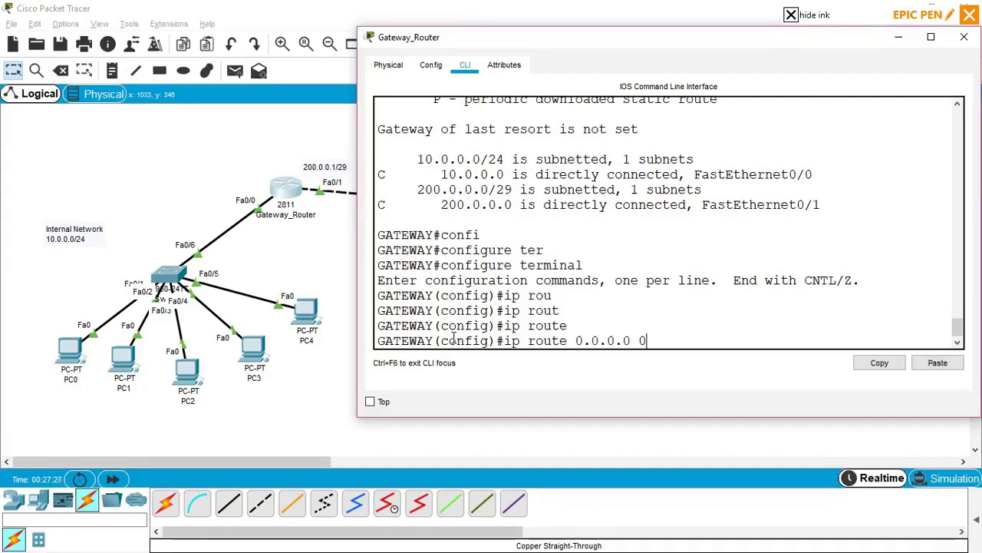
type("0")
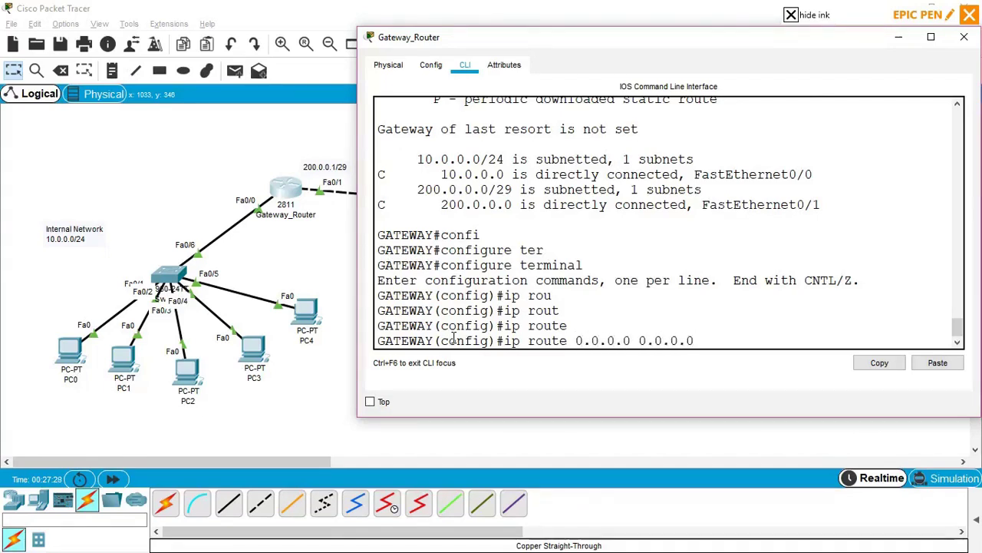
type(" fa")
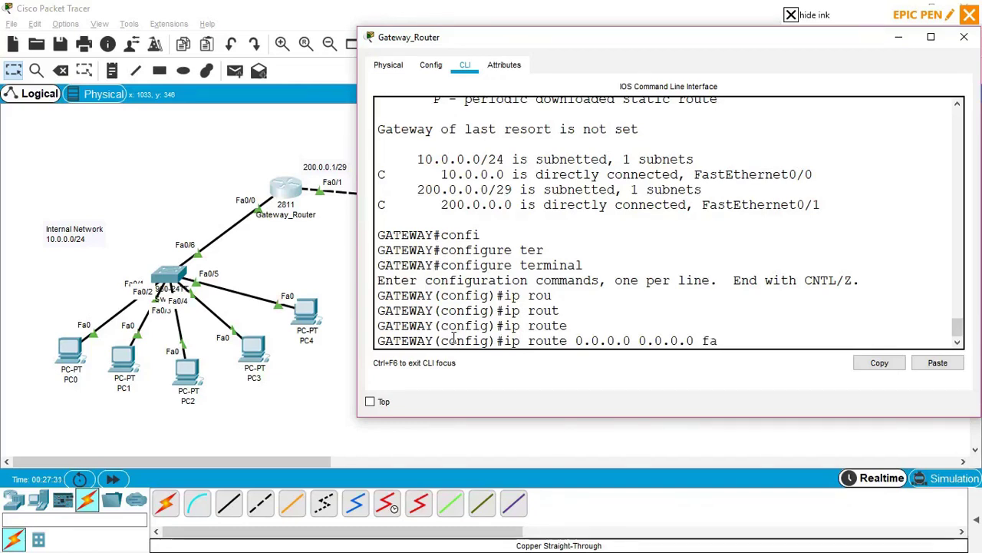
key("Tab")
type("0/1")
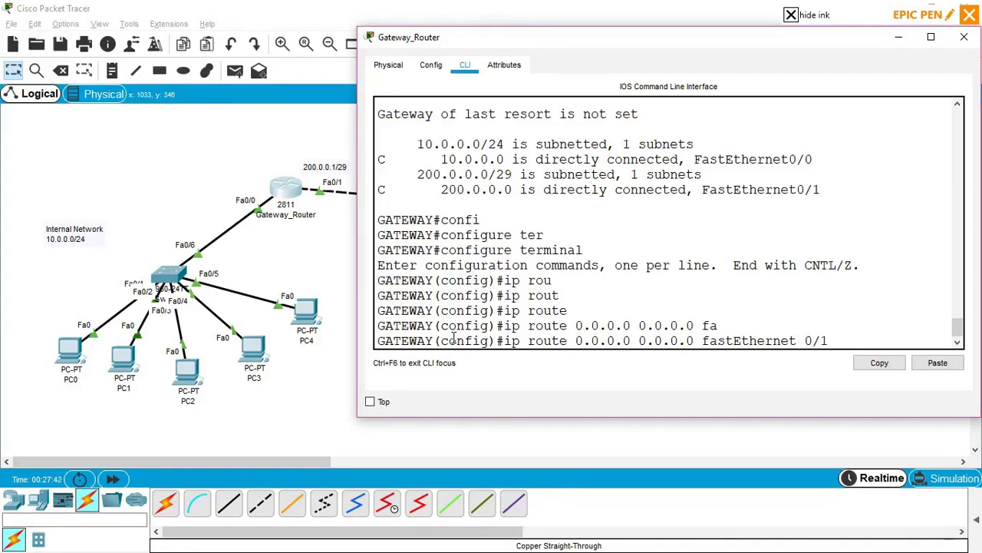
Add the default route 0.0.0.0 0.0.0.0 through fastEthernet 0/1 on the gateway router and leave configuration mode.
key("Return")
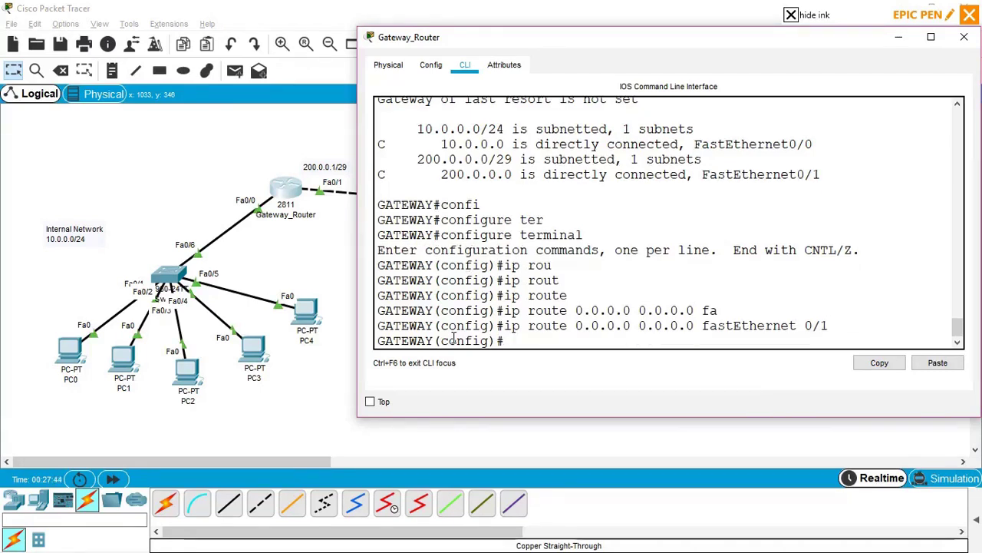
key("ctrl+z")
key("Return")
key("Return")
key("Return")
key("Return")
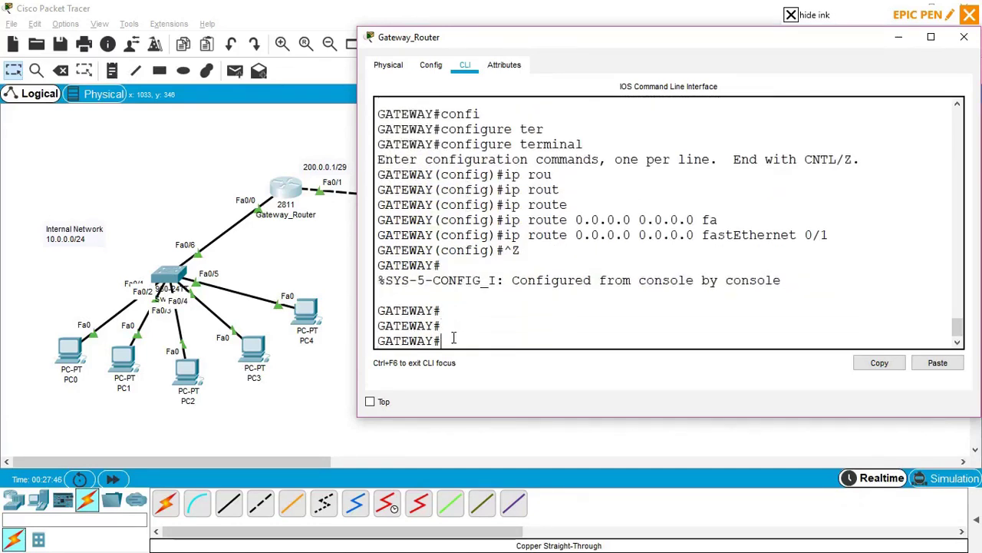
Display the gateway router's routing table with show ip route.
type("sh")
key("Tab")
type("ip ro")
type("te")
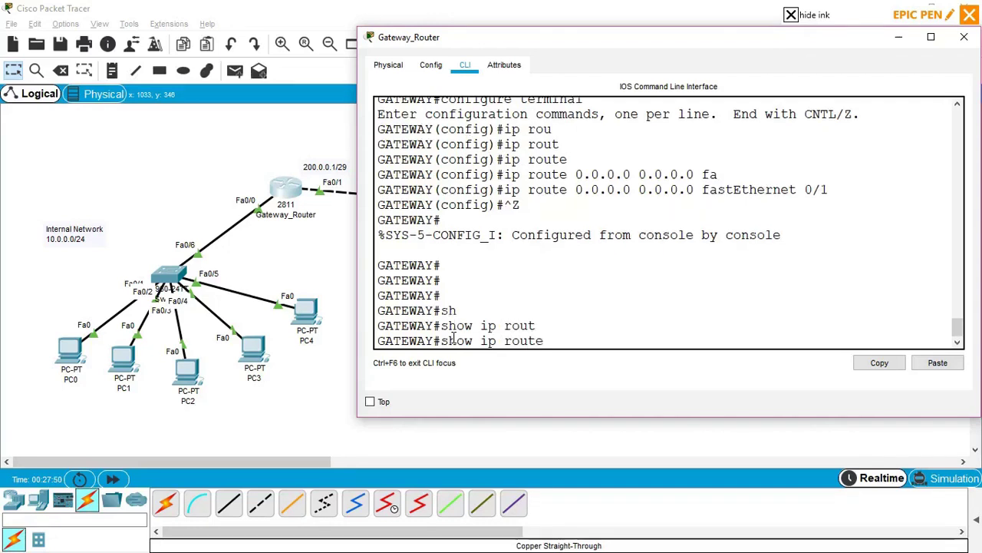
key("Return")
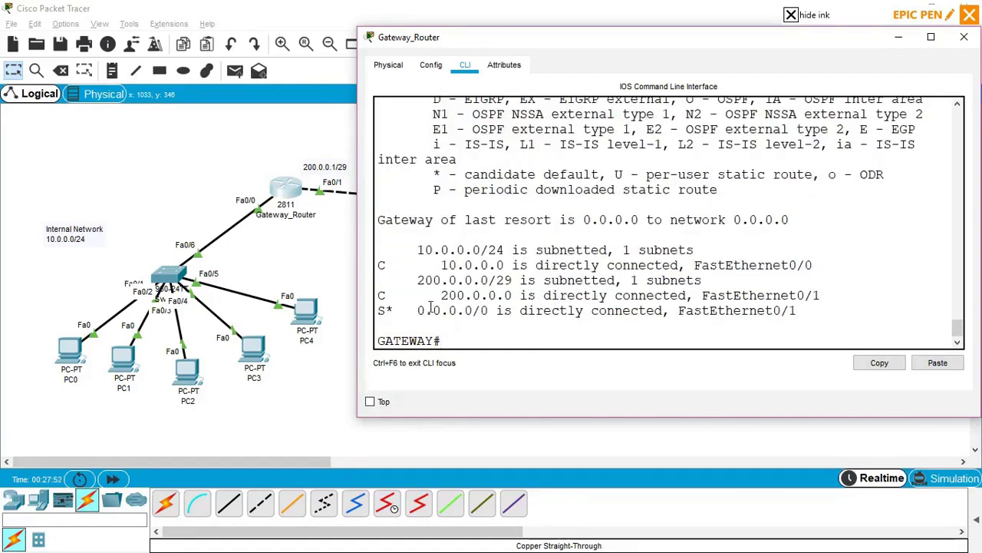
Examine the static default route, its exit interface and the gateway of last resort line in the routing table.
left_click_drag(381, 305, 489, 316)
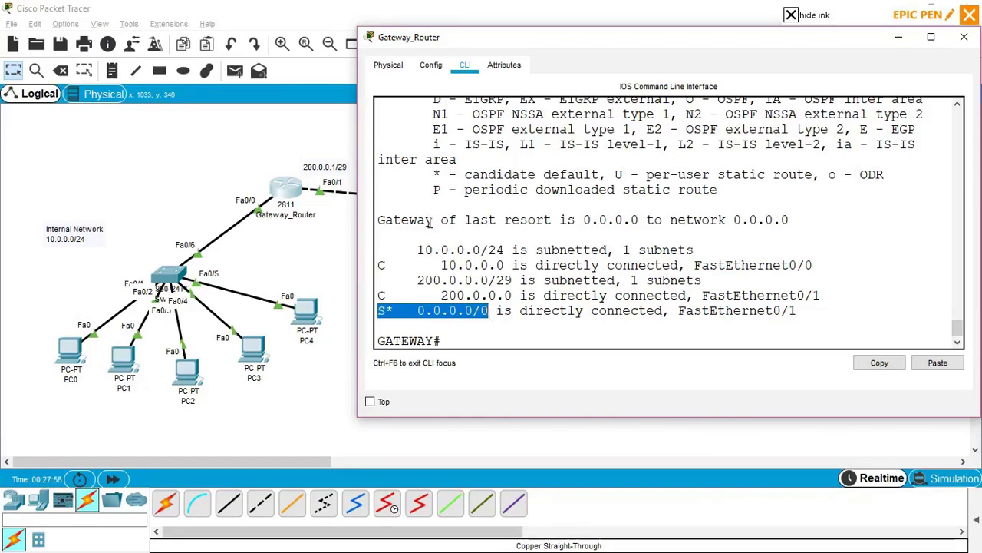
left_click_drag(385, 221, 639, 222)
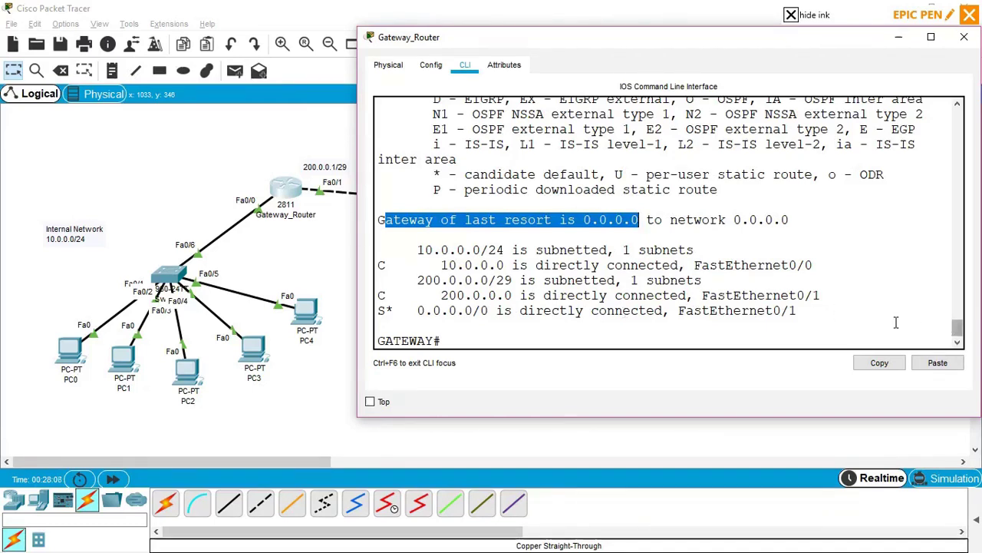
left_click_drag(802, 312, 750, 318)
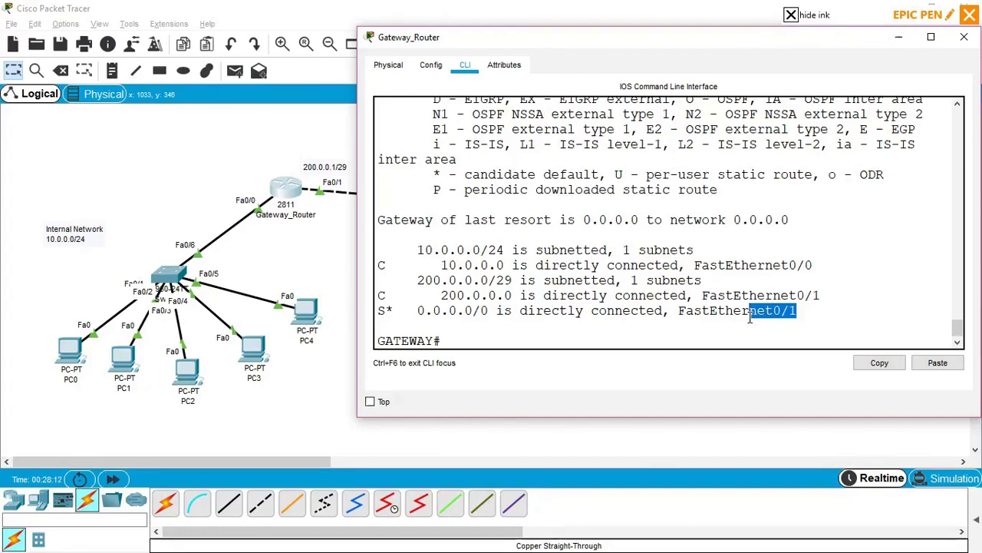
left_click_drag(750, 318, 680, 317)
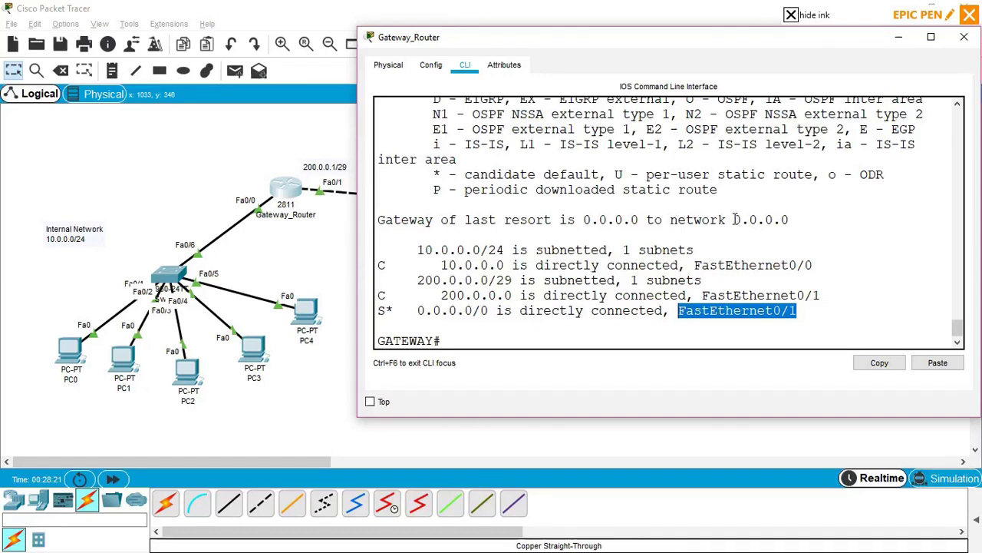
left_click_drag(734, 221, 848, 218)
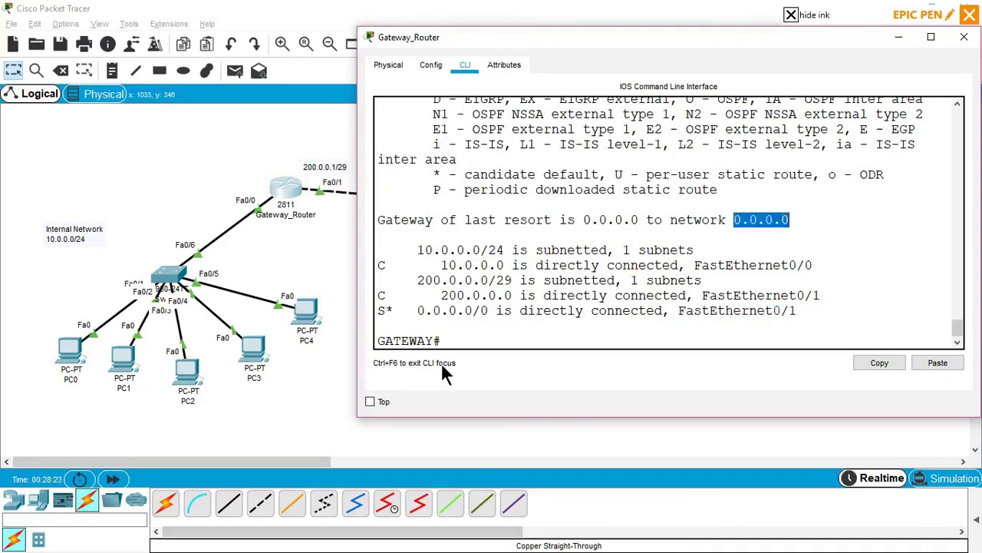
Ping the google.com server at 11.0.0.2 from the gateway router.
left_click(480, 338)
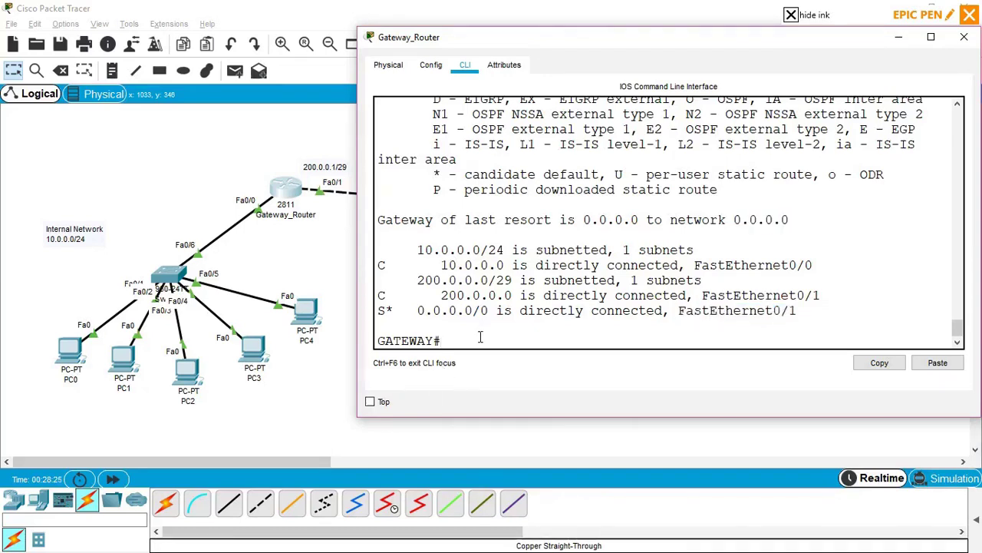
type("pin")
key("BackSpace")
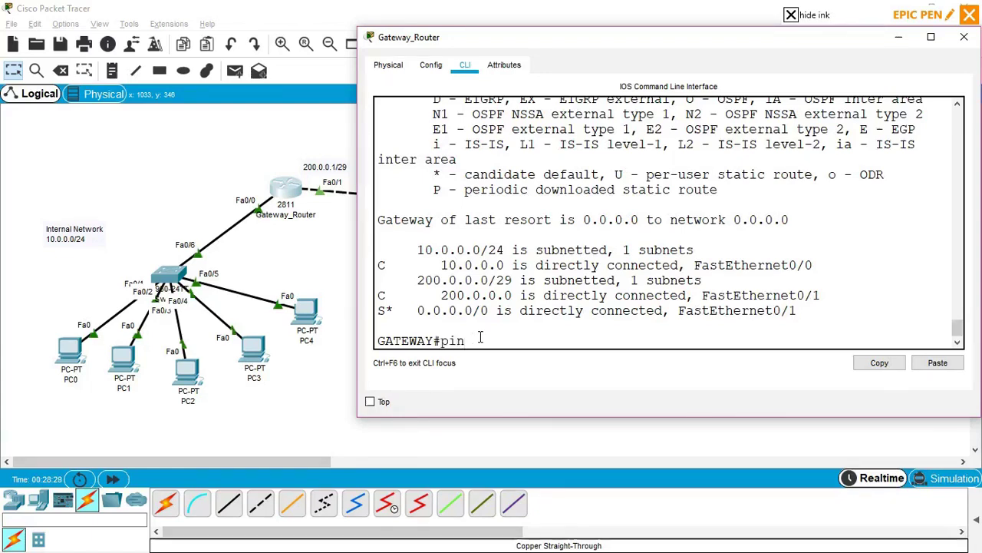
type("g")
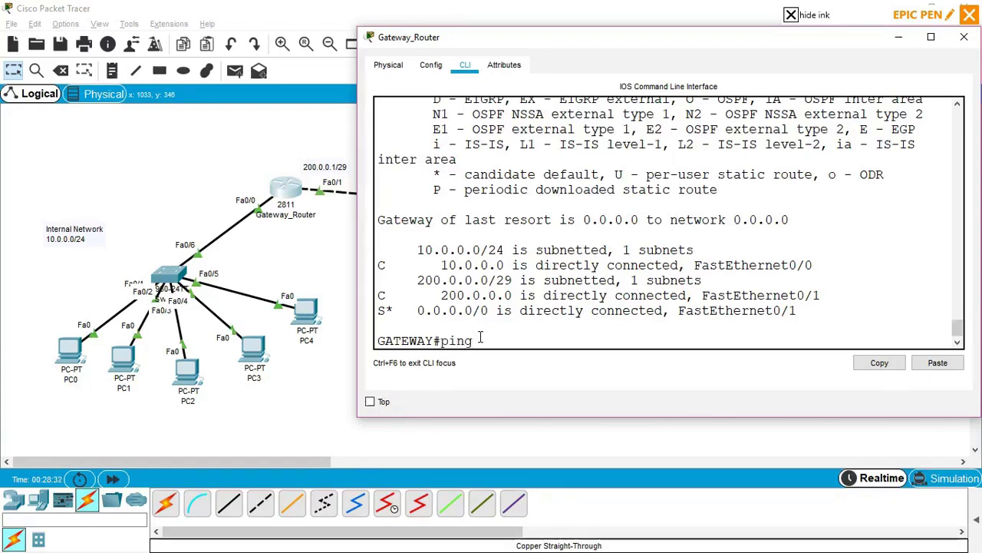
type(" 11.0.0.2")
key("Return")
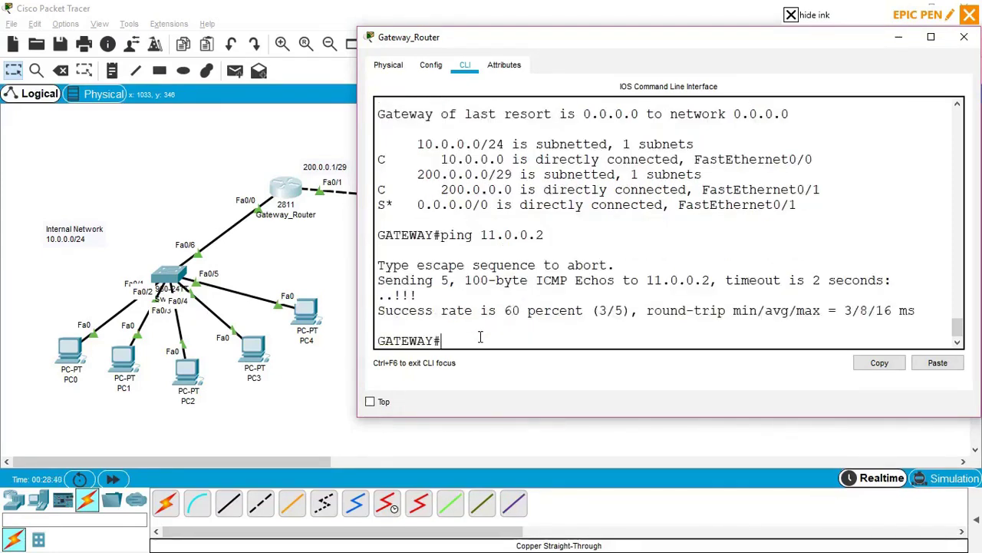
Ping the yahoo.com server at 11.0.0.3 from the gateway router, and repeat the ping once.
key("Up")
key("BackSpace")
type("3")
key("Return")
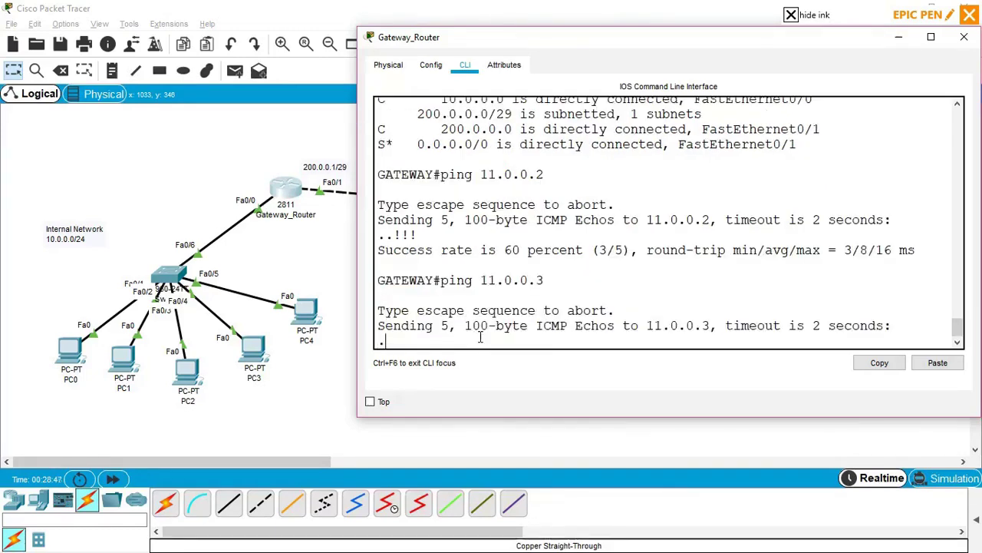
key("Up")
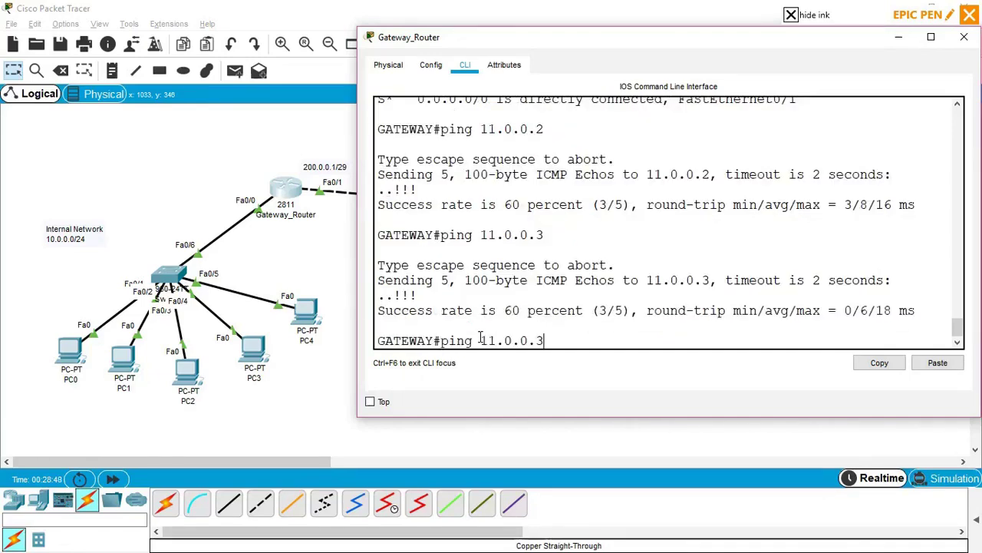
key("Return")
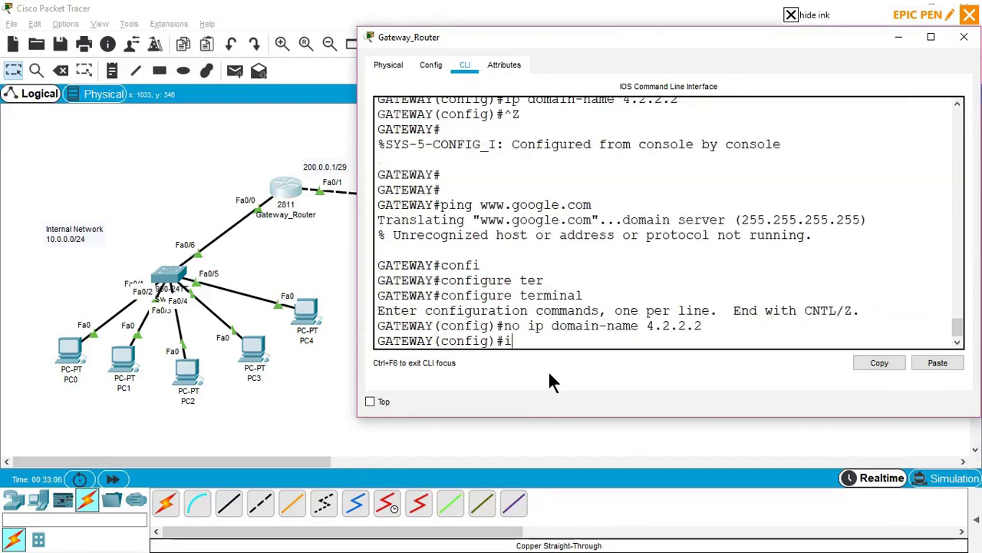
Set the gateway router's DNS server with ip name-server 4.2.2.2 and return to privileged mode.
type("igp nam")
key("Tab")
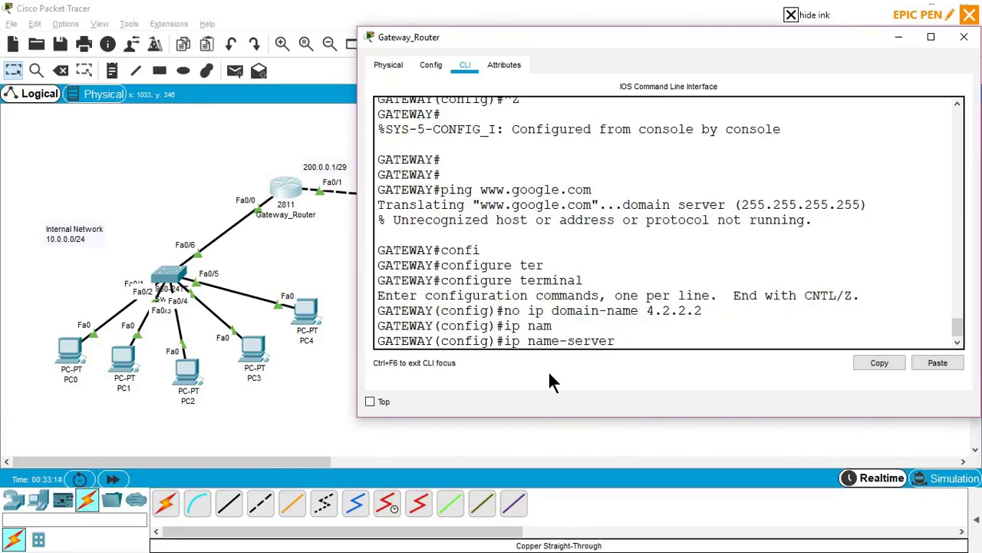
type("4.2.2.2")
key("Return")
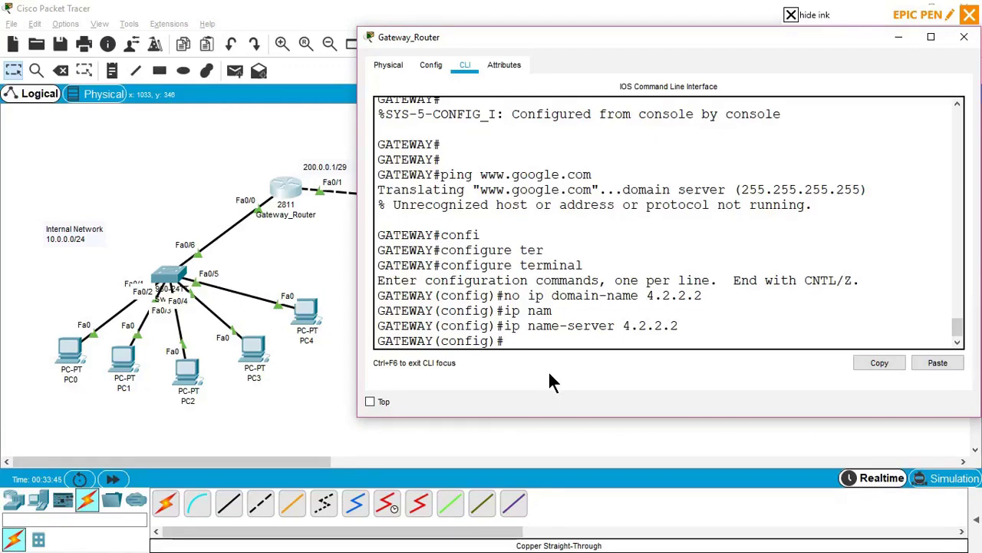
key("ctrl+z")
key("Return")
key("Return")
key("Return")
key("Return")
type("ping www.goog")
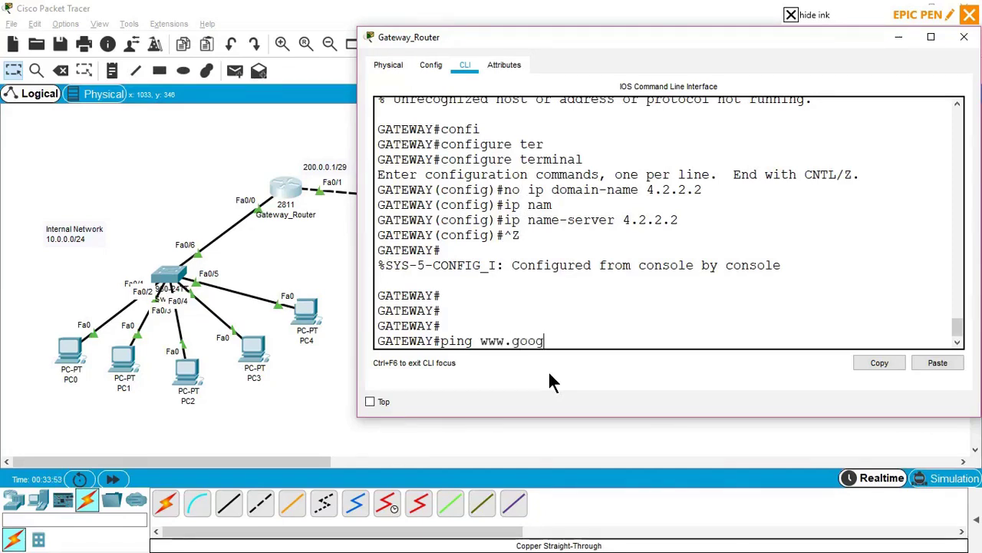
type("le.com")
key("Return")
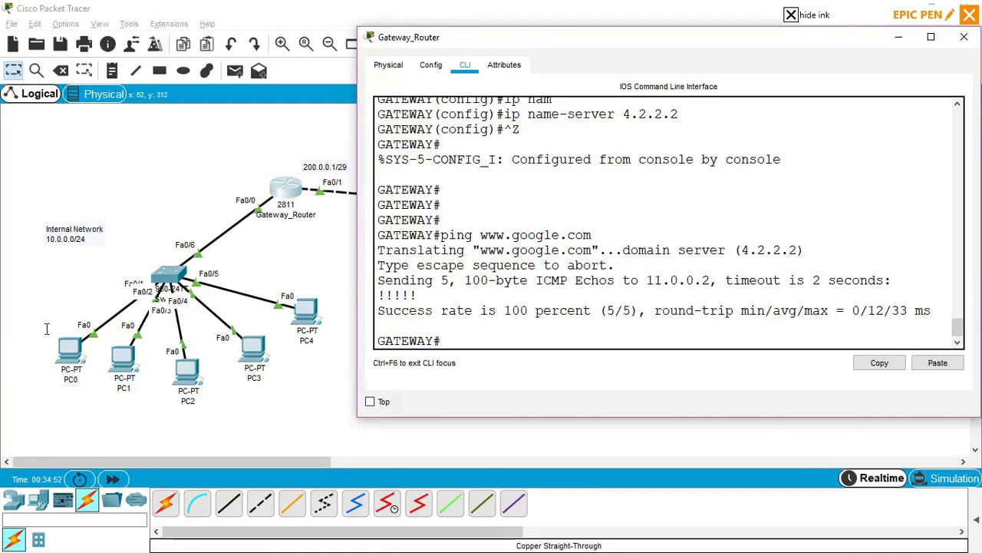
left_click(63, 346)
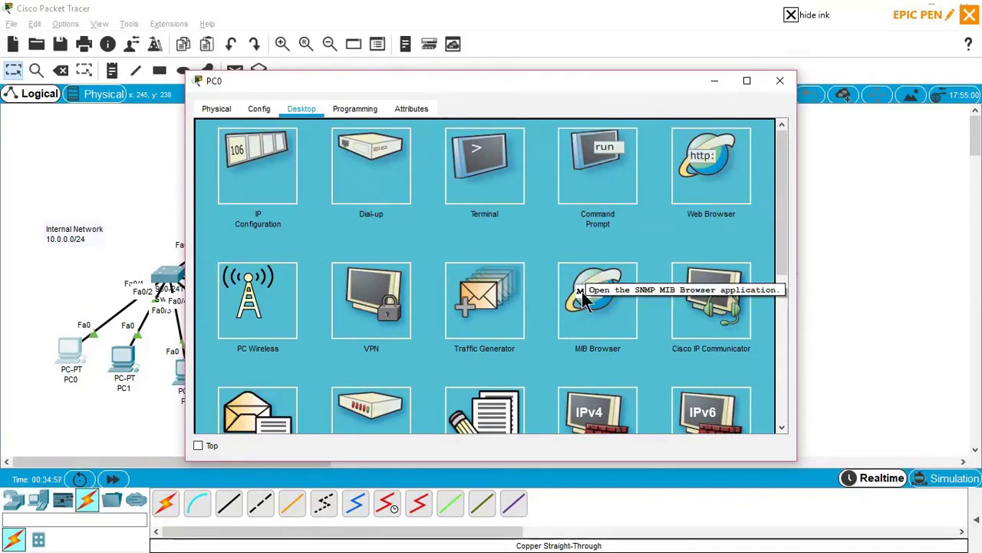
left_click(585, 185)
type("pi")
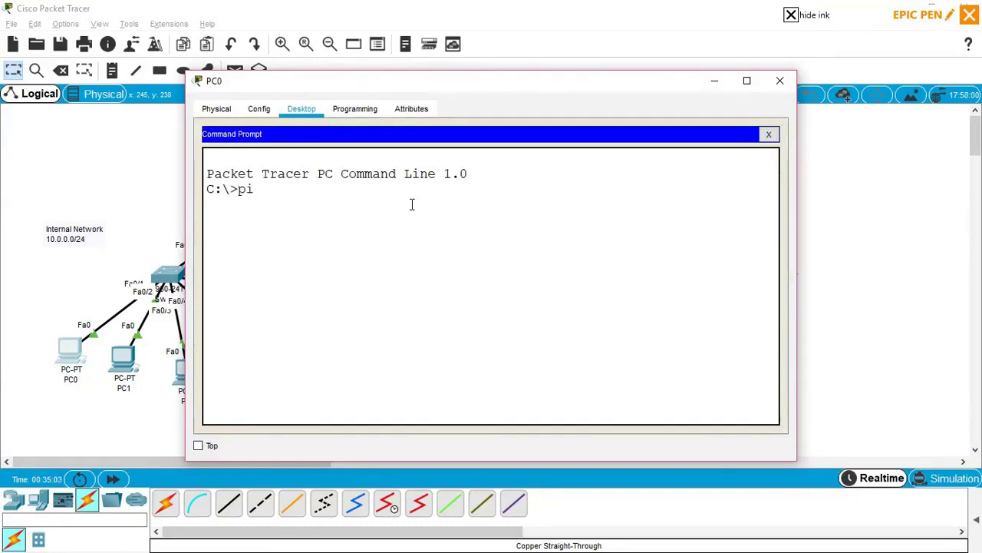
type("ng www.yahoo")
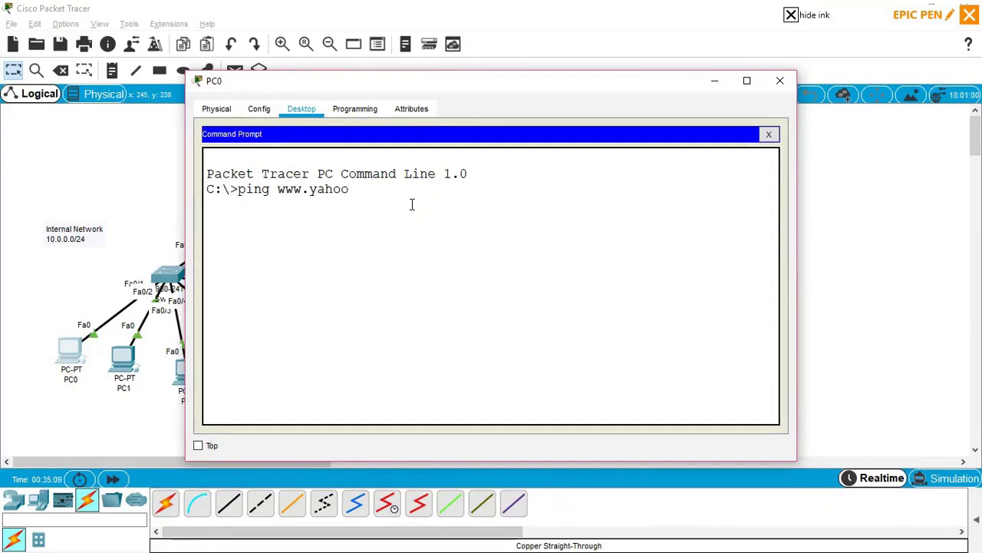
type(",")
key("BackSpace")
type(".com")
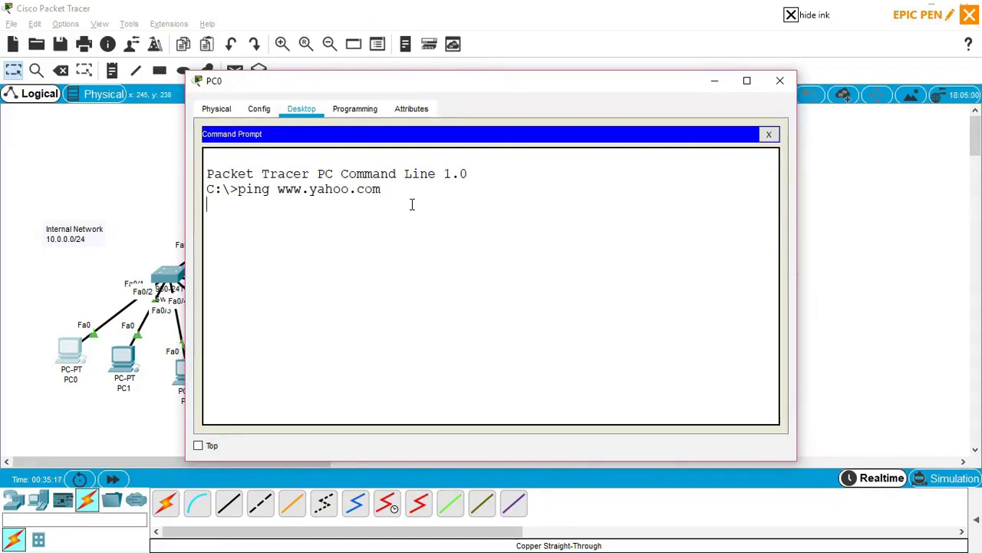
key("Return")
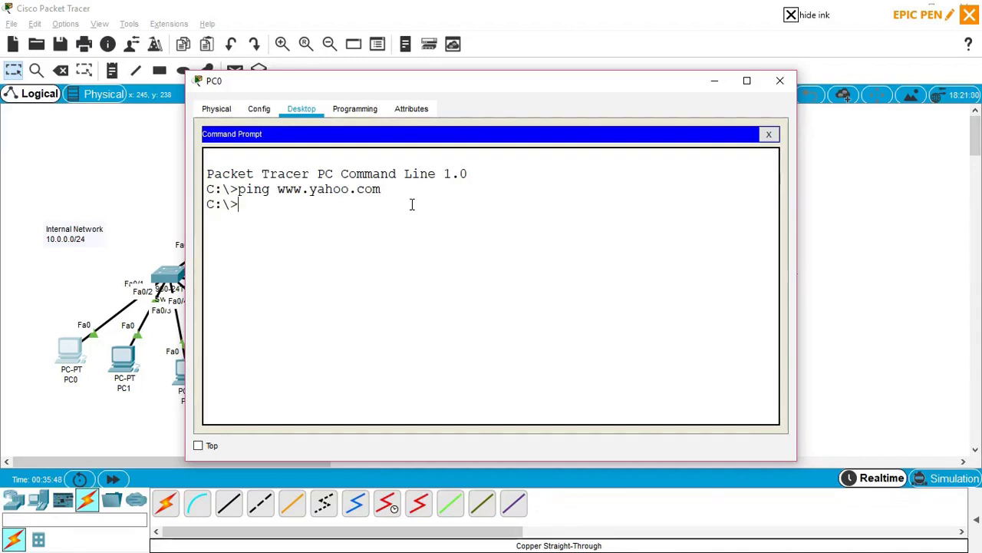
Ping the google.com server at 11.0.0.2 from PC0.
type("ping ")
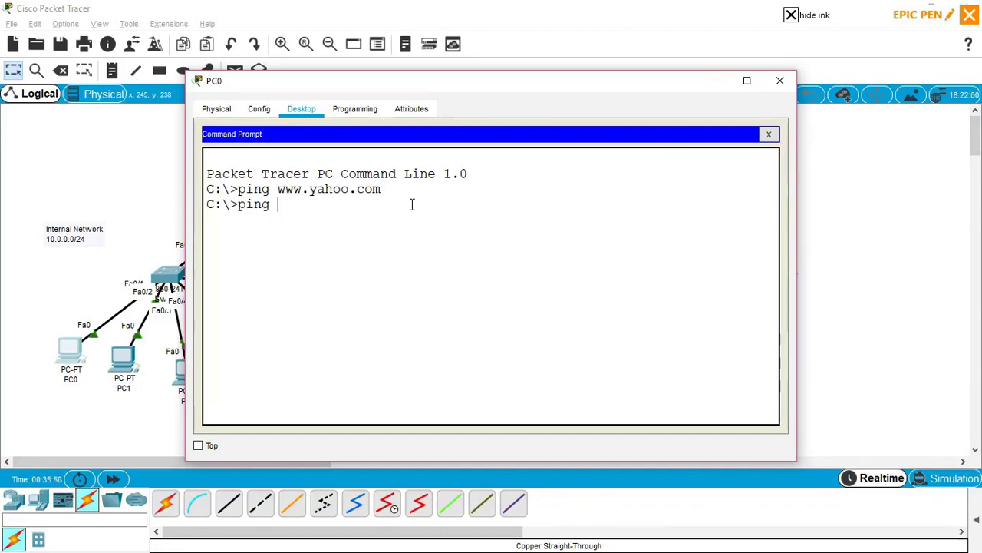
type("11.0.0.2")
key("Return")
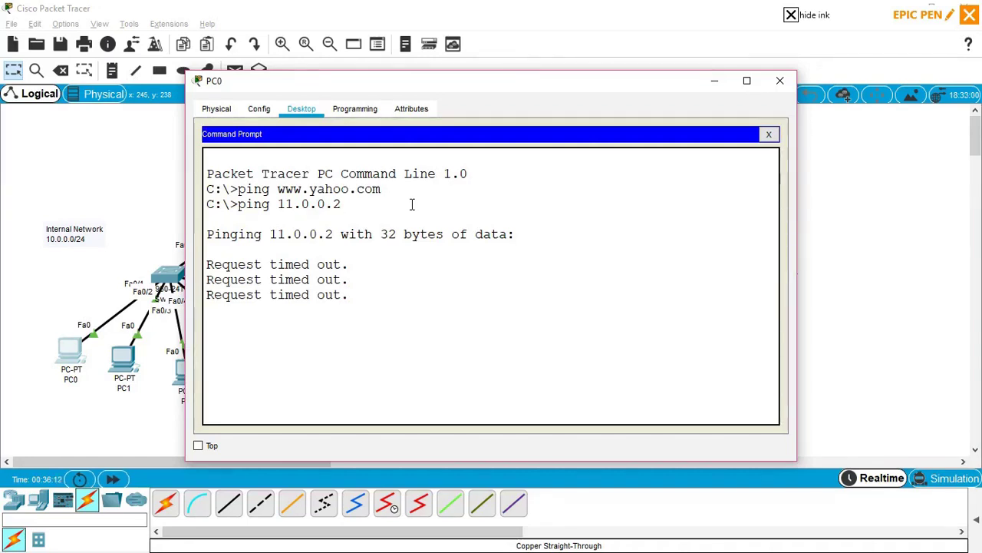
Check PC0's IP address, default gateway and DNS server in its IP Configuration, and close the PC0 window.
left_click(776, 135)
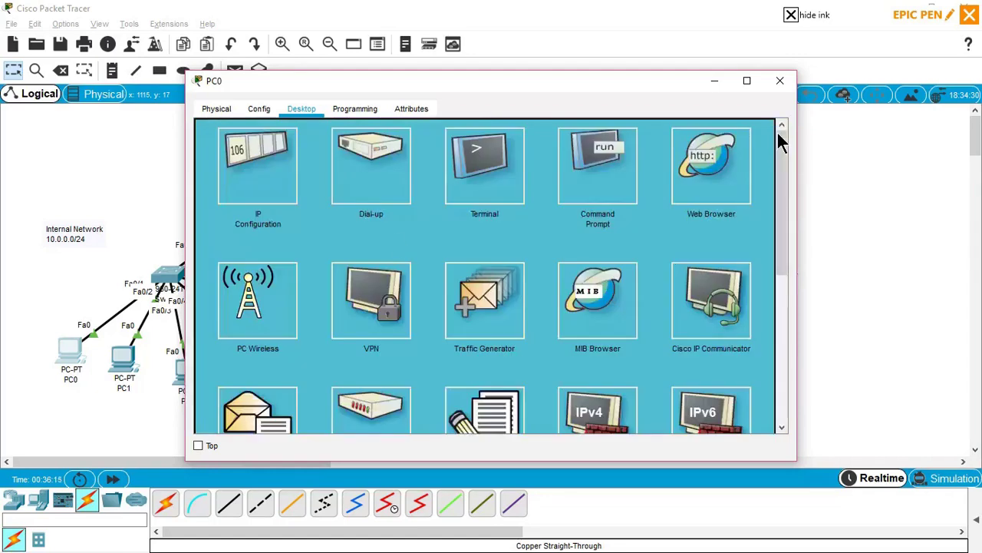
left_click(265, 159)
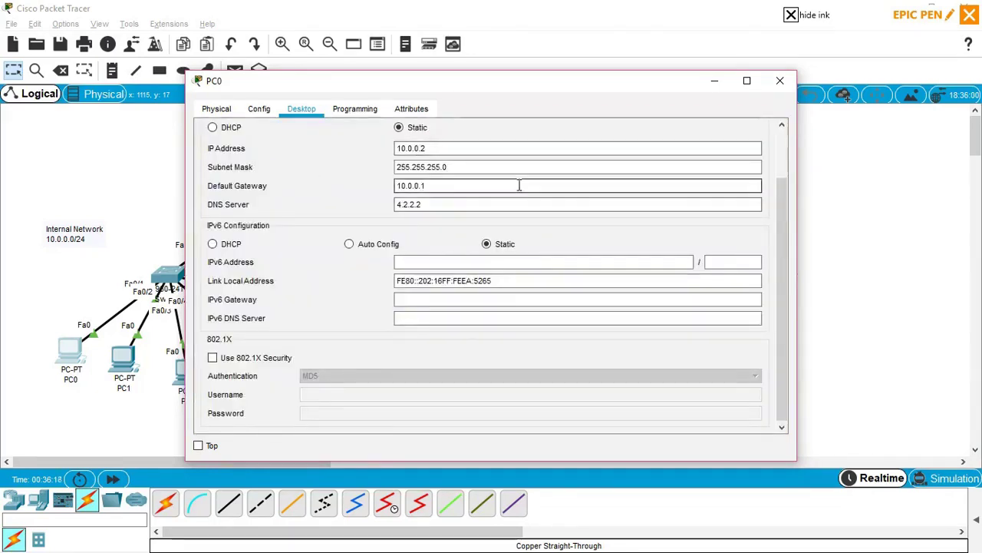
left_click(780, 81)
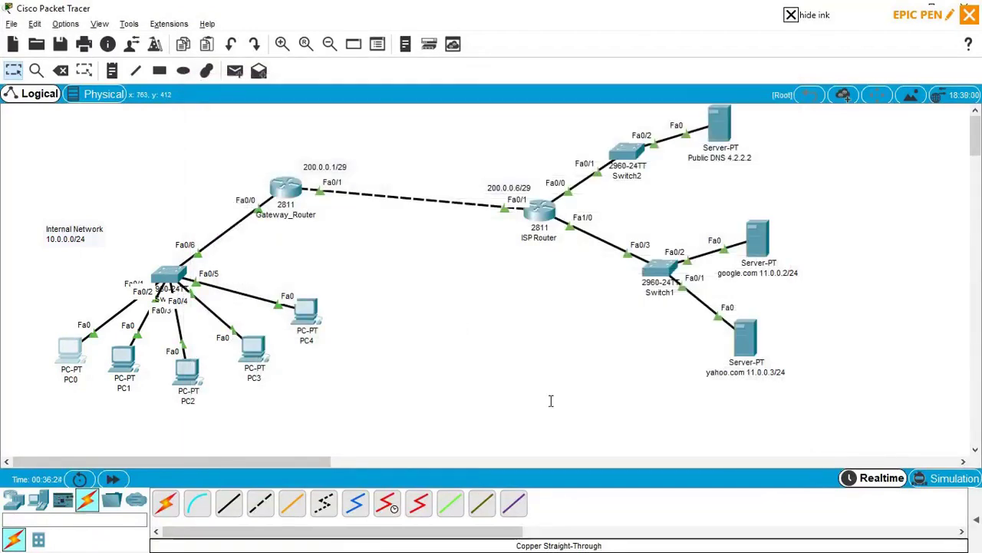
With the Epic Pen pencil, draw a small red mark above Gateway_Router and circle the google.com server's 11.0.0.2/24 label.
left_click(792, 16)
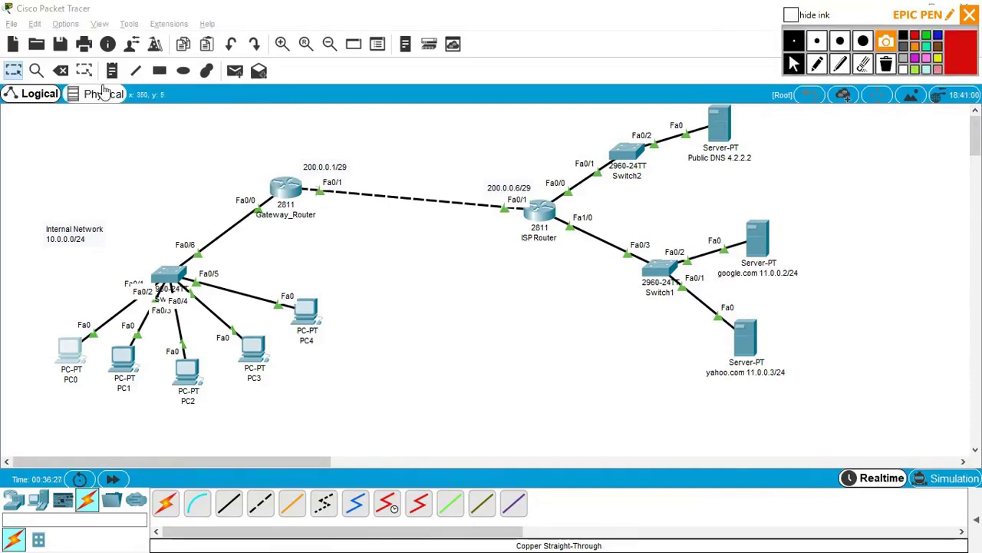
left_click(817, 65)
left_click_drag(270, 153, 284, 159)
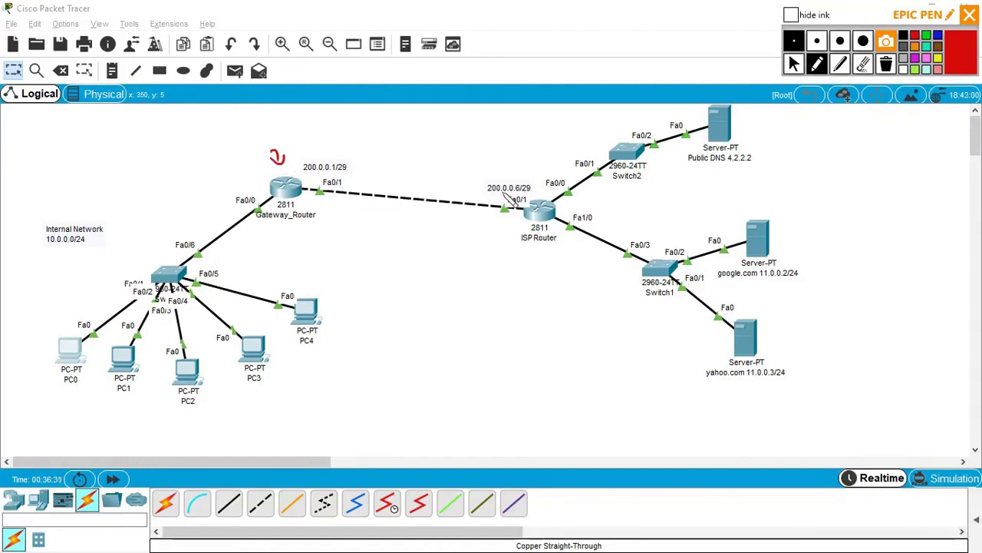
mouse_move(809, 265)
left_mouse_down()
mouse_move(735, 281)
mouse_move(826, 275)
mouse_move(798, 255)
left_mouse_up()
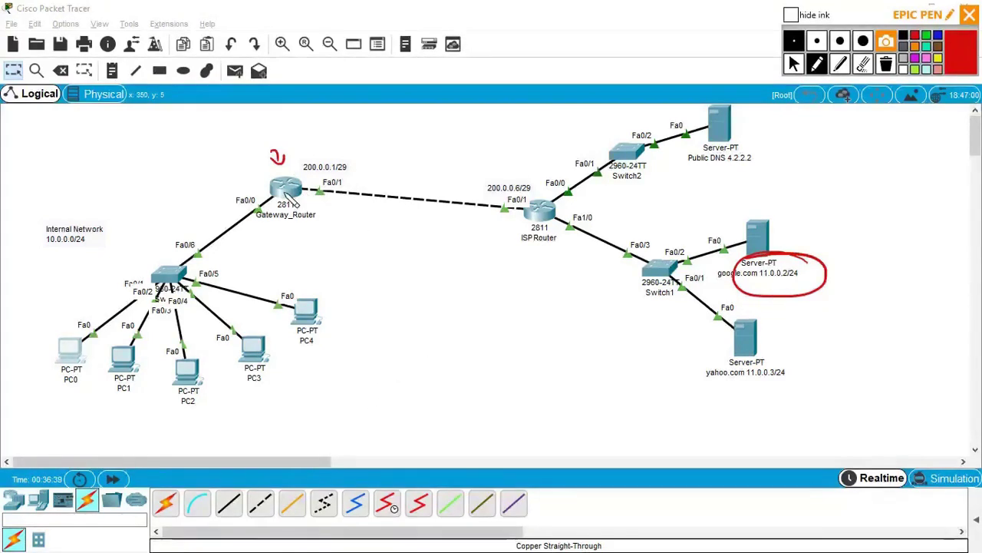
Sketch a three-field packet above Gateway_Router, labelling the end field 11.0.0.2 and the middle field SIP.
mouse_move(269, 121)
left_mouse_down()
mouse_move(314, 115)
mouse_move(315, 139)
mouse_move(257, 148)
mouse_move(256, 135)
mouse_move(393, 102)
mouse_move(398, 114)
mouse_move(426, 71)
left_mouse_up()
left_click_drag(419, 75, 464, 64)
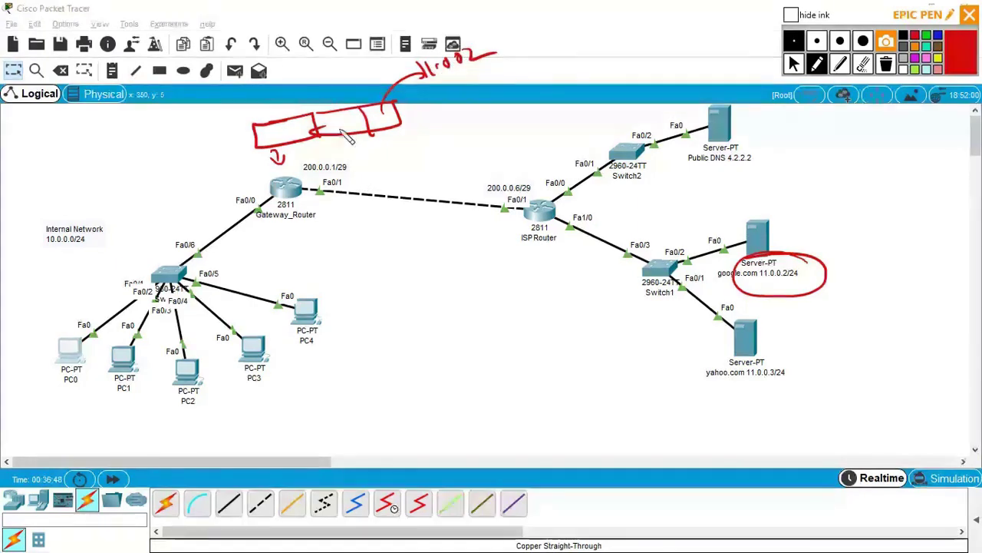
left_click_drag(322, 101, 339, 89)
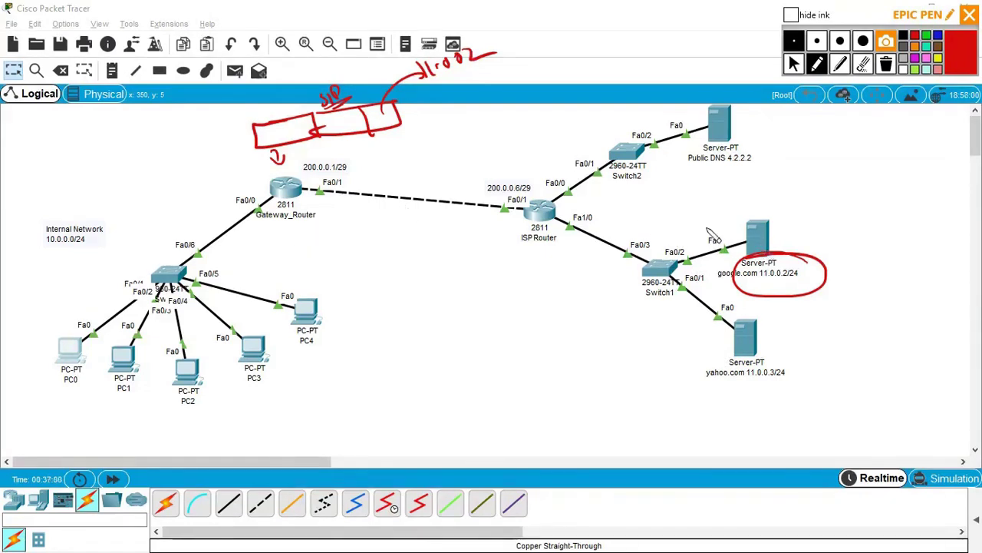
Mark Gateway_Router's 200.0.0.1/29 as the packet's source, write SIP above ISP Router and draw an arrow toward its Fa0/1 interface.
mouse_move(307, 193)
left_mouse_down()
mouse_move(349, 186)
mouse_move(329, 198)
left_mouse_up()
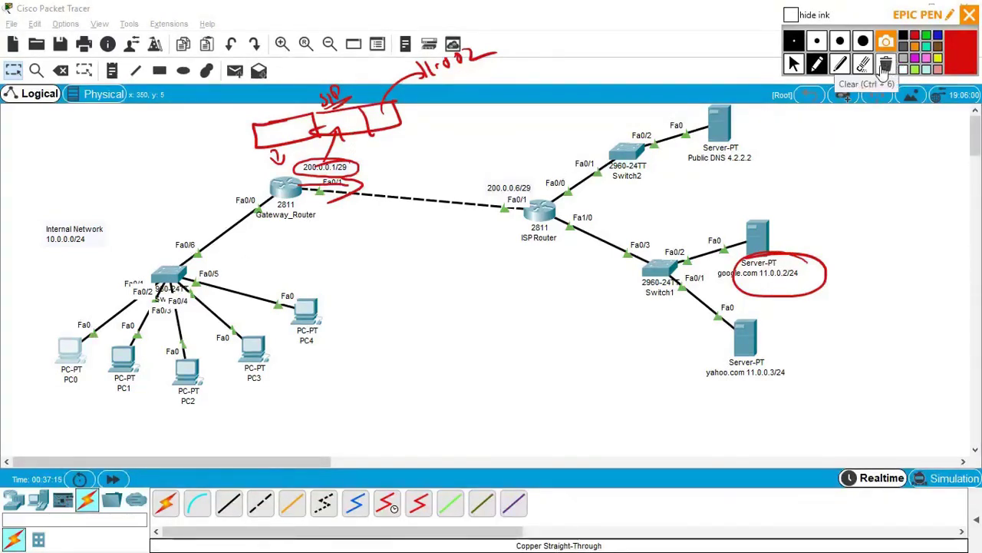
left_click_drag(538, 175, 547, 181)
left_click_drag(552, 180, 563, 163)
left_click_drag(457, 187, 528, 189)
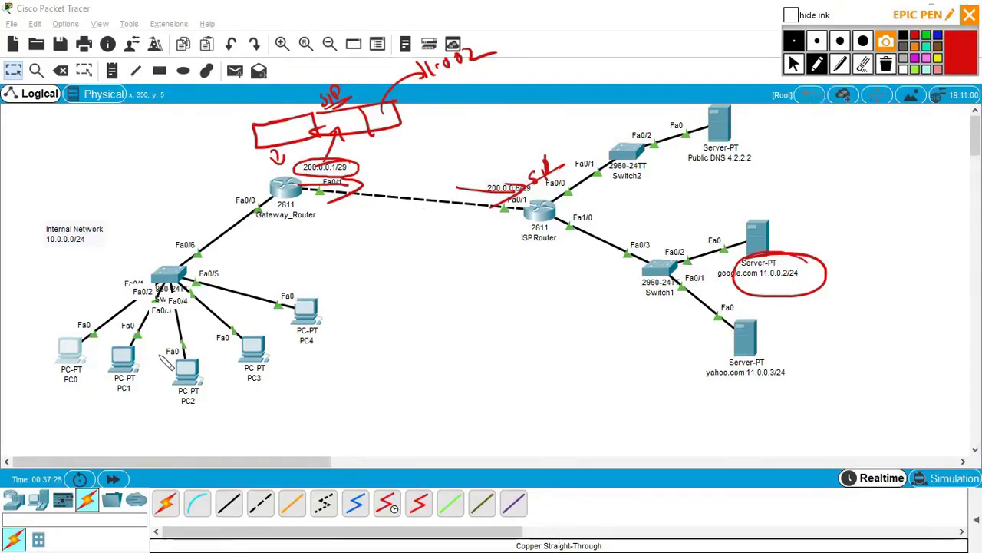
Circle PC0, write its address 10.0.0.2 above it, circle that address and point an arrow at it.
left_click_drag(90, 381, 45, 328)
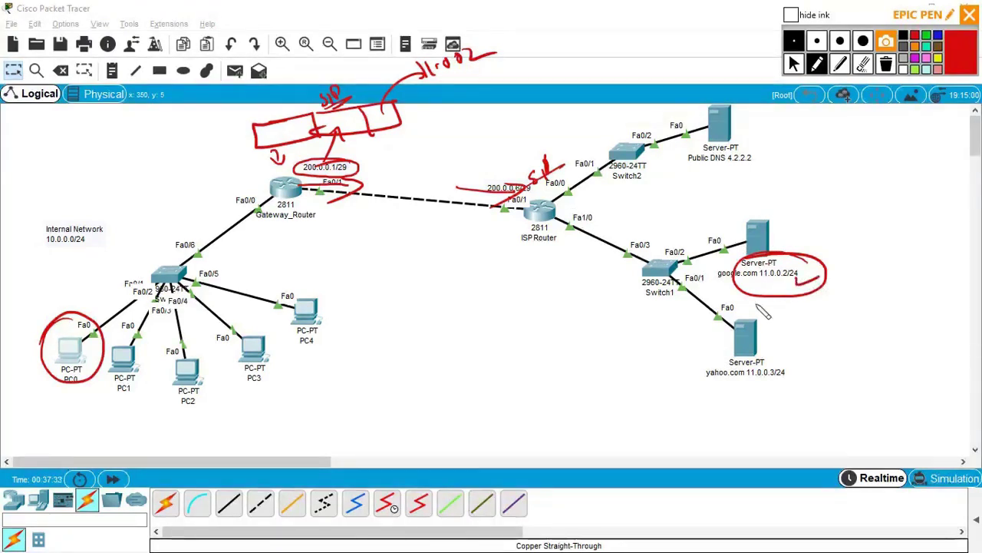
mouse_move(31, 324)
left_mouse_down()
mouse_move(70, 288)
mouse_move(23, 335)
mouse_move(77, 290)
left_mouse_up()
mouse_move(23, 338)
left_mouse_down()
mouse_move(90, 288)
mouse_move(74, 303)
mouse_move(86, 296)
mouse_move(7, 314)
mouse_move(42, 333)
left_mouse_up()
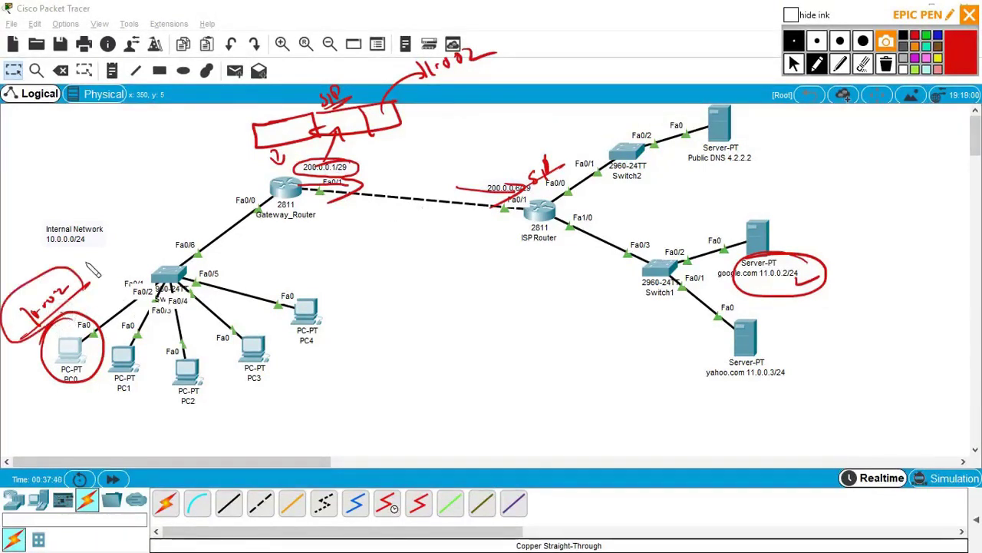
left_click_drag(38, 262, 26, 260)
Draw a downward arrow from ISP Router and write three X marks beneath it.
mouse_move(540, 224)
left_mouse_down()
mouse_move(539, 284)
mouse_move(530, 286)
mouse_move(547, 265)
left_mouse_up()
mouse_move(507, 301)
left_mouse_down()
mouse_move(541, 317)
mouse_move(532, 298)
mouse_move(555, 315)
left_mouse_up()
mouse_move(553, 298)
left_mouse_down()
mouse_move(542, 319)
mouse_move(573, 312)
left_mouse_up()
left_click_drag(569, 294, 560, 316)
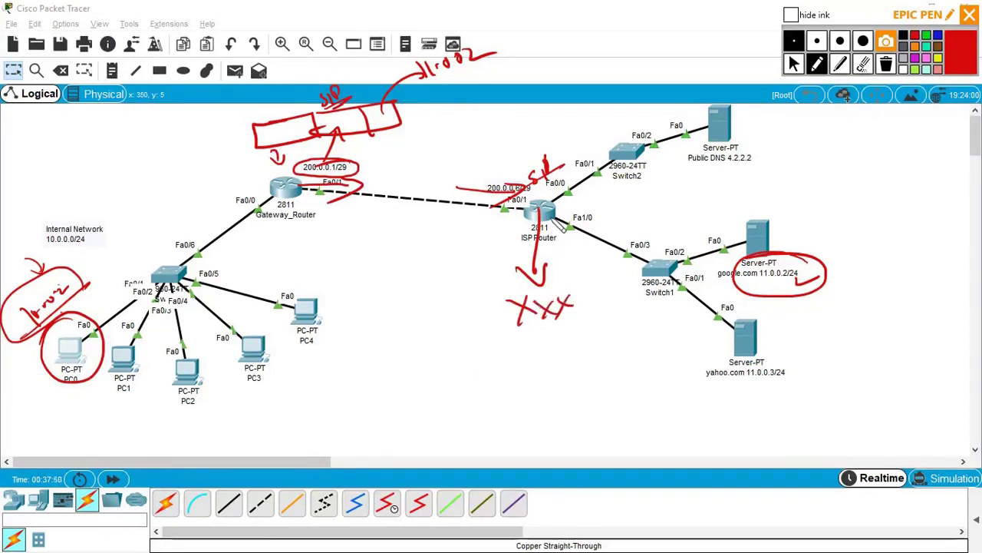
Circle the whole internal network with its switch and PCs, and clear all the ink.
mouse_move(181, 224)
left_mouse_down()
mouse_move(101, 214)
mouse_move(324, 406)
mouse_move(227, 234)
mouse_move(125, 230)
left_mouse_up()
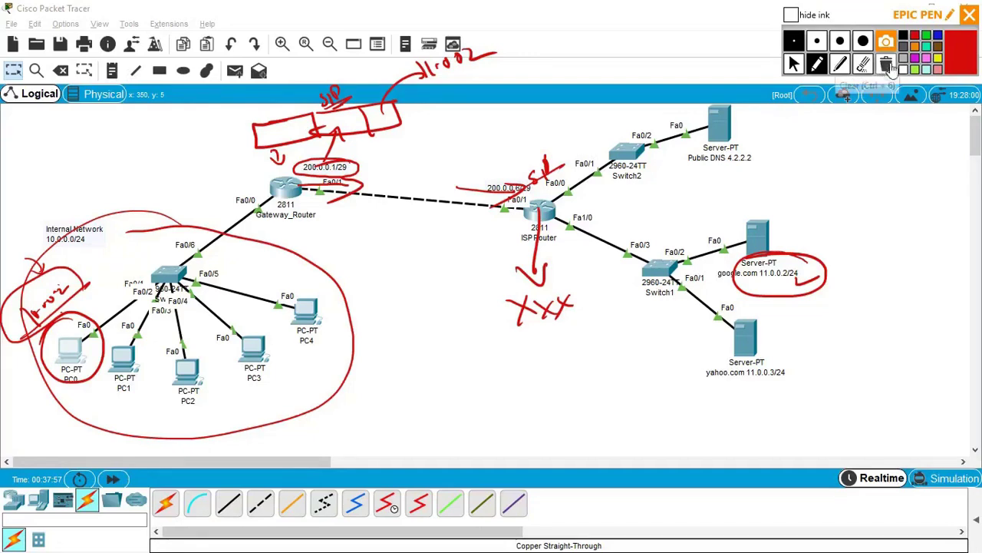
left_click(887, 66)
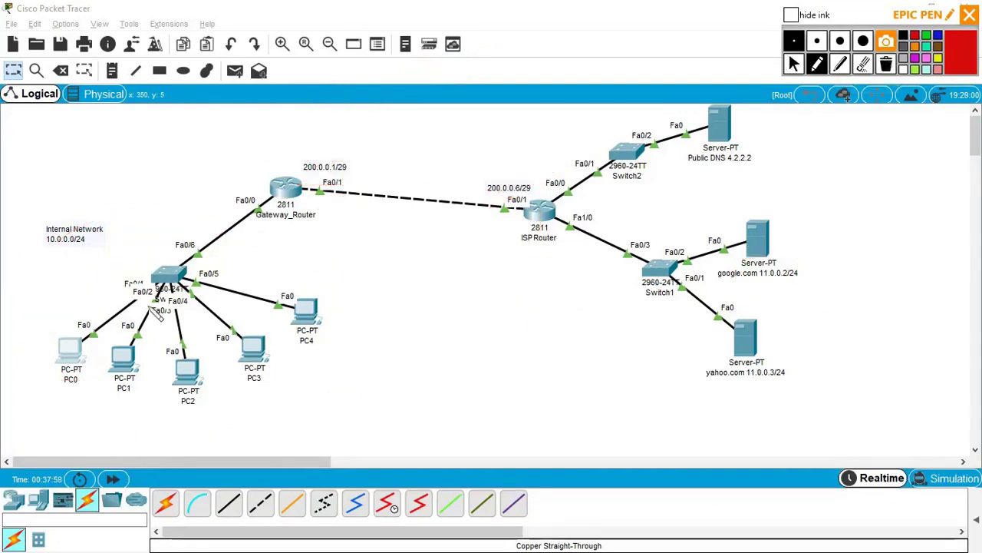
Draw an arrow above Gateway_Router, mark PC0 with a short stroke and circle the google.com and yahoo.com servers.
left_click_drag(276, 139, 278, 168)
left_click_drag(268, 154, 287, 154)
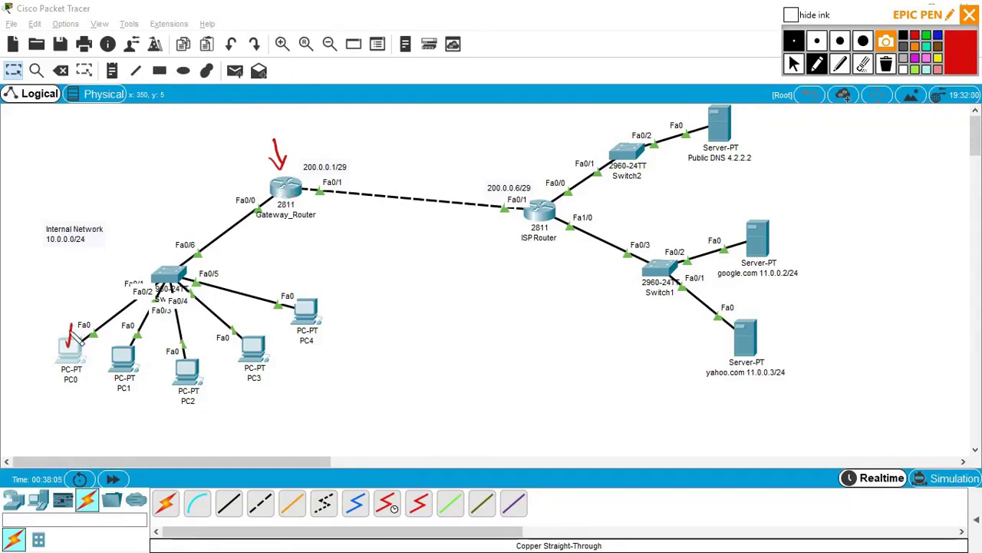
mouse_move(779, 201)
left_mouse_down()
mouse_move(706, 269)
mouse_move(672, 217)
left_mouse_up()
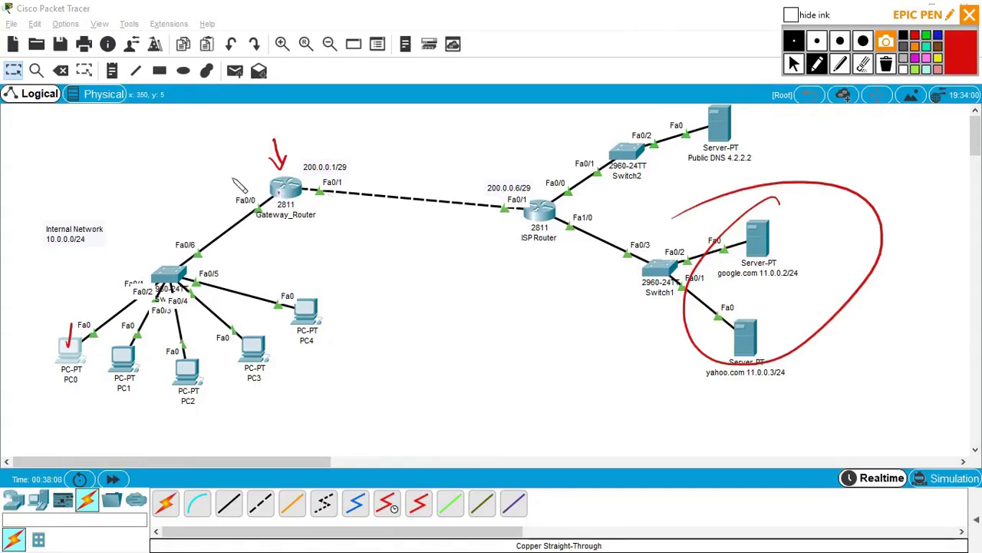
Write a circled IP above PC0, draw arrows around Gateway_Router's 200.0.0.1/29 interface and one above ISP Router.
mouse_move(61, 295)
left_mouse_down()
mouse_move(73, 308)
mouse_move(76, 278)
left_mouse_up()
mouse_move(289, 123)
left_mouse_down()
mouse_move(307, 123)
mouse_move(346, 173)
left_mouse_up()
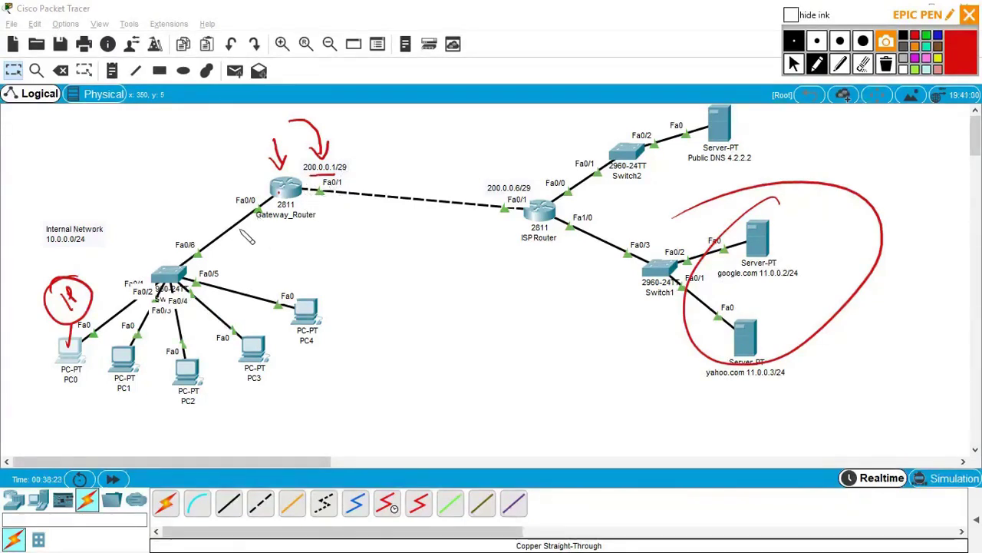
left_click_drag(329, 217, 316, 168)
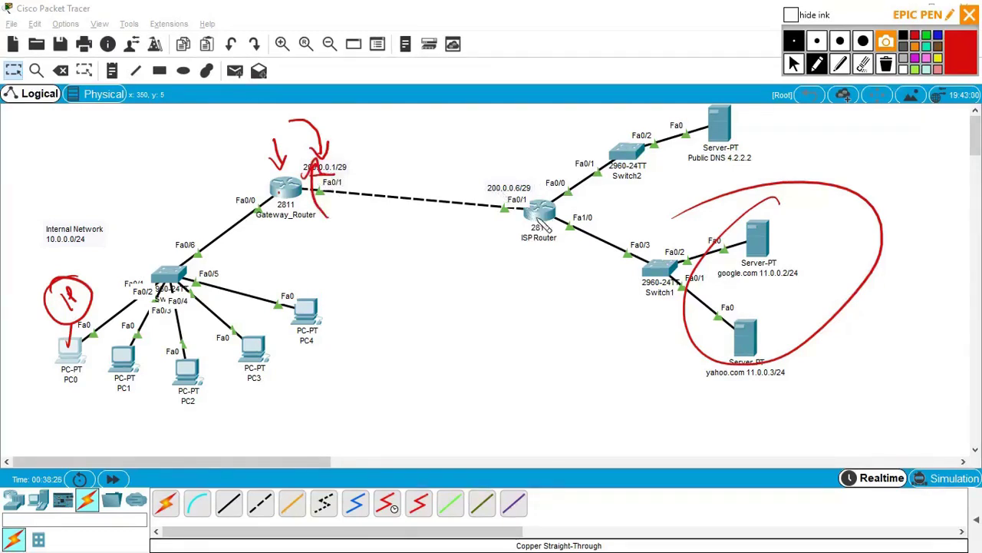
mouse_move(530, 159)
left_mouse_down()
mouse_move(537, 187)
mouse_move(550, 174)
left_mouse_up()
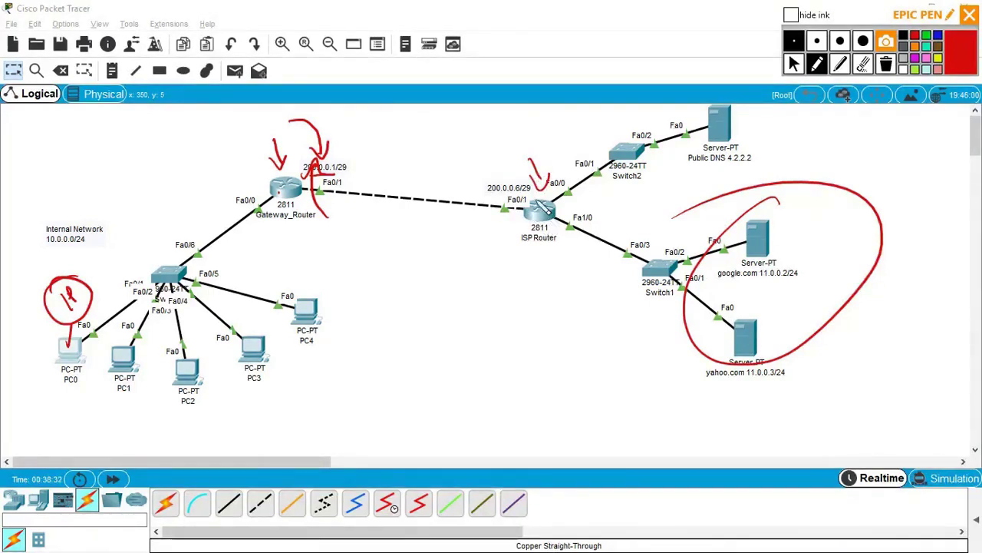
Draw the return path from the servers toward Gateway_Router and underline the router's 200.0.0.1/29 address.
mouse_move(676, 336)
left_mouse_down()
mouse_move(461, 226)
mouse_move(384, 218)
mouse_move(406, 200)
left_mouse_up()
left_click_drag(313, 184, 360, 188)
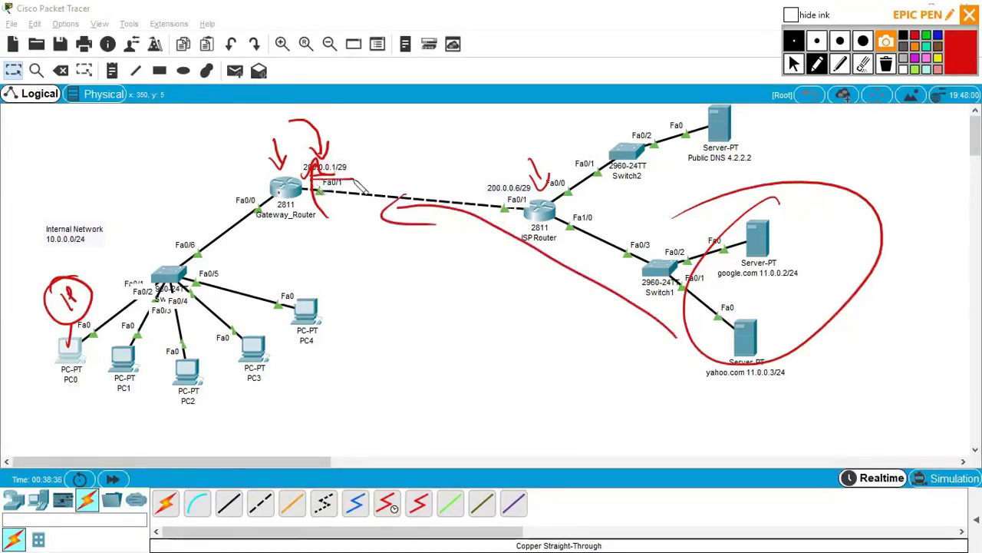
Sketch a translation table box with entries below Gateway_Router and draw a path from the router to PC0's circled IP.
mouse_move(247, 241)
left_mouse_down()
mouse_move(353, 234)
mouse_move(363, 307)
mouse_move(269, 296)
mouse_move(285, 258)
left_mouse_up()
left_click_drag(308, 268, 315, 264)
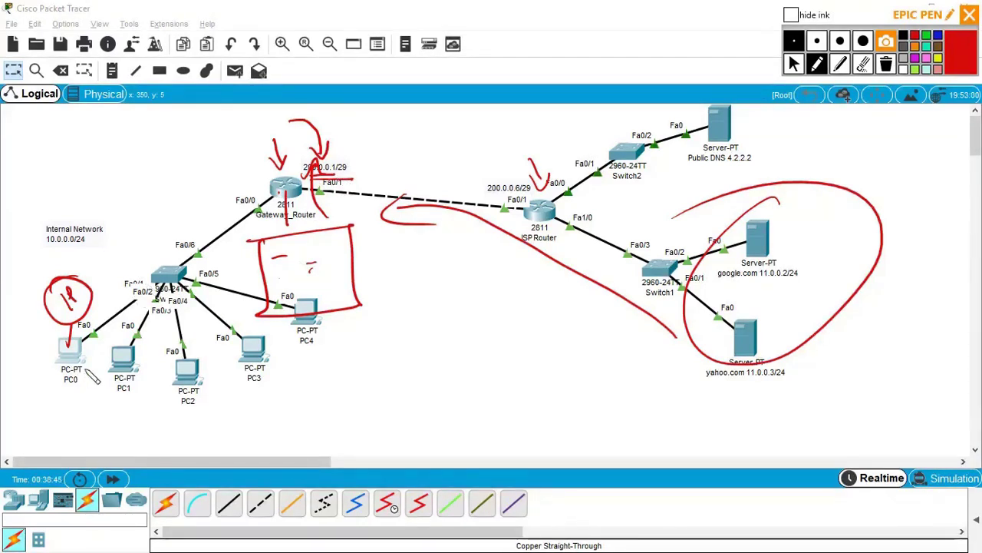
mouse_move(288, 174)
left_mouse_down()
mouse_move(70, 311)
mouse_move(88, 305)
left_mouse_up()
left_click_drag(69, 311, 196, 244)
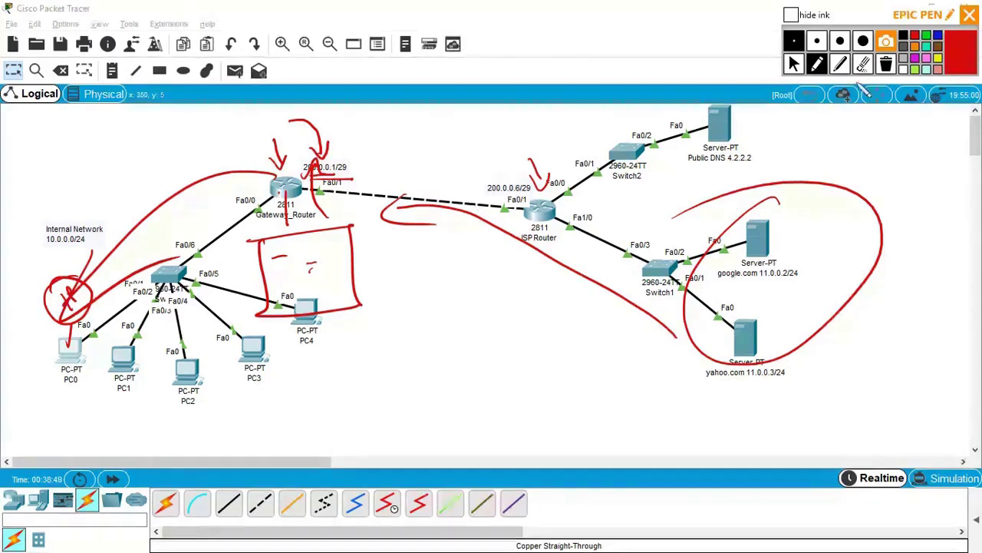
Clear all the ink and hide the Epic Pen overlay.
left_click(886, 65)
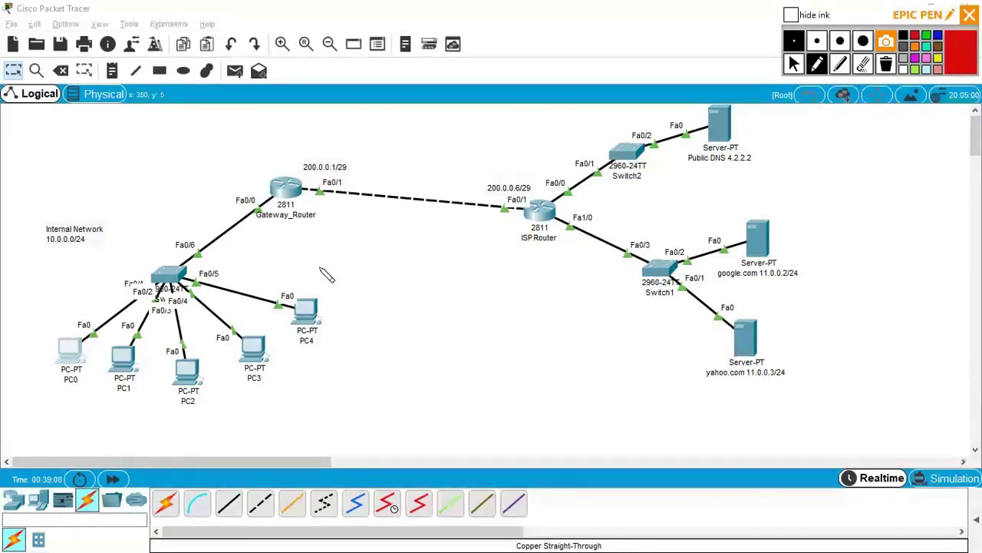
left_click(790, 15)
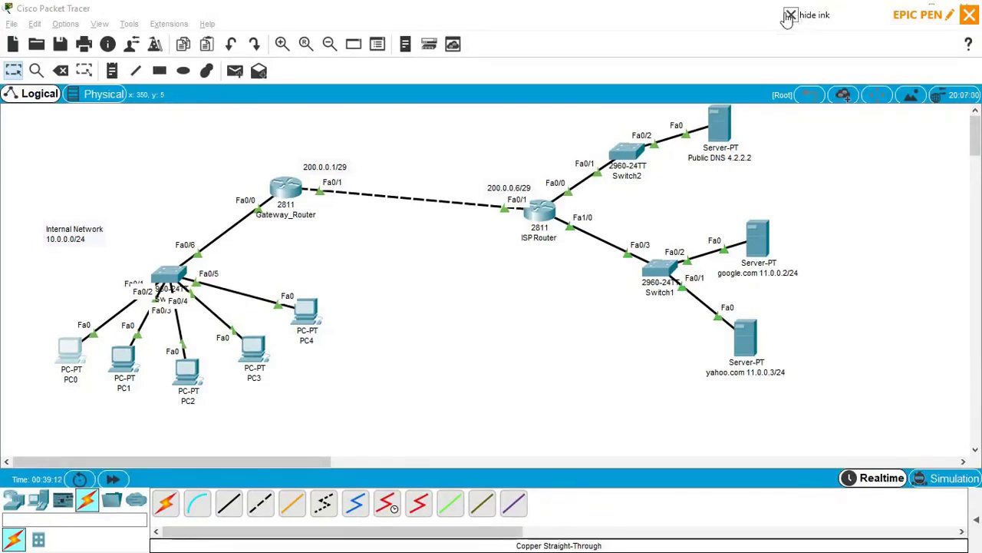
Open Gateway_Router's command line and enter global configuration mode.
left_click(282, 192)
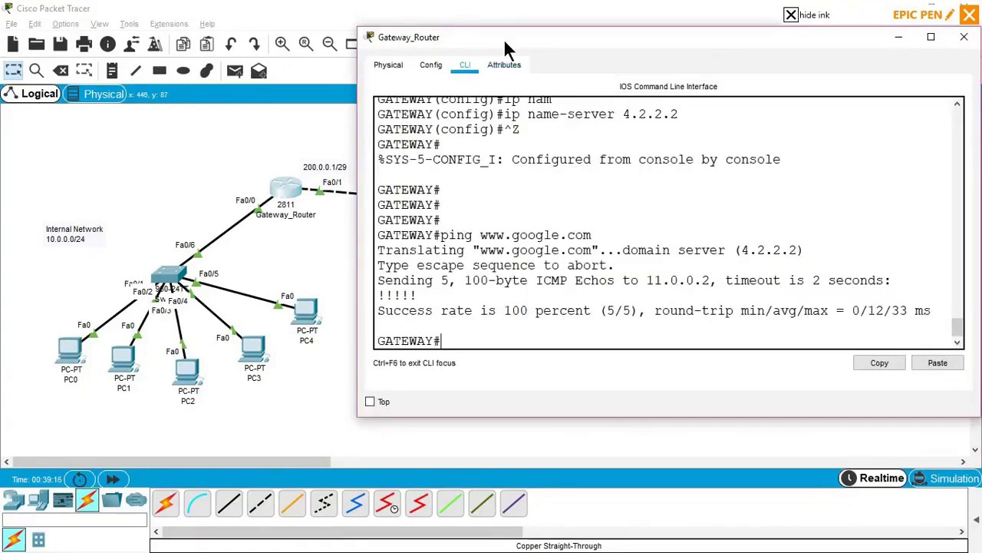
left_click_drag(518, 32, 547, 10)
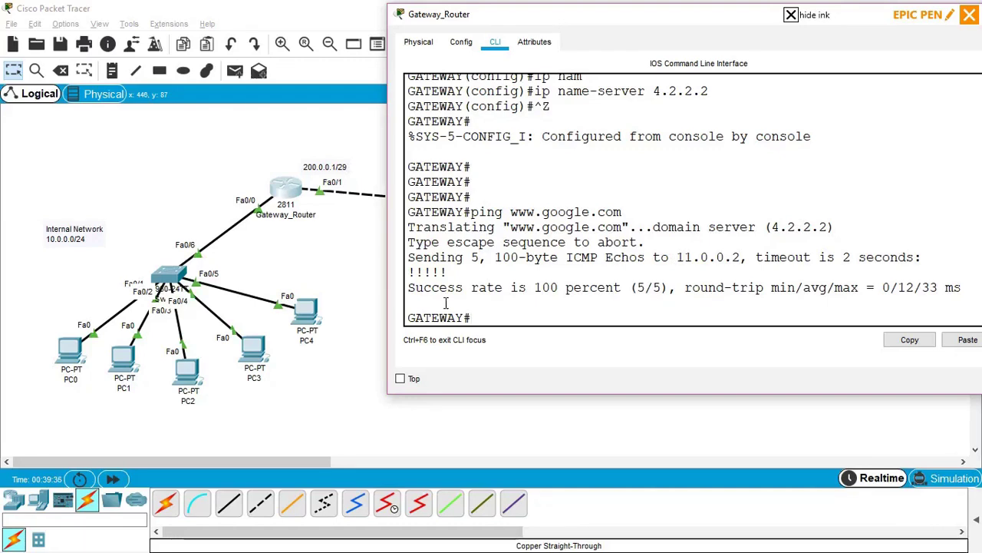
type("confi")
key("Tab")
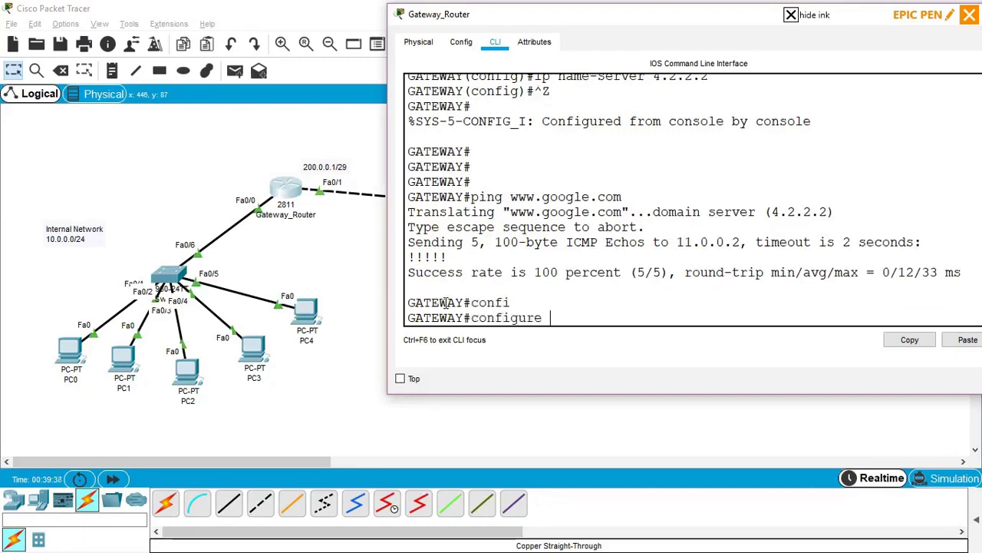
type("ter")
key("Tab")
key("Return")
Set interface fastEthernet 0/0 as the NAT inside interface and exit interface configuration.
type("inter")
key("Tab")
type("fas")
key("Tab")
type("0/0")
key("Return")
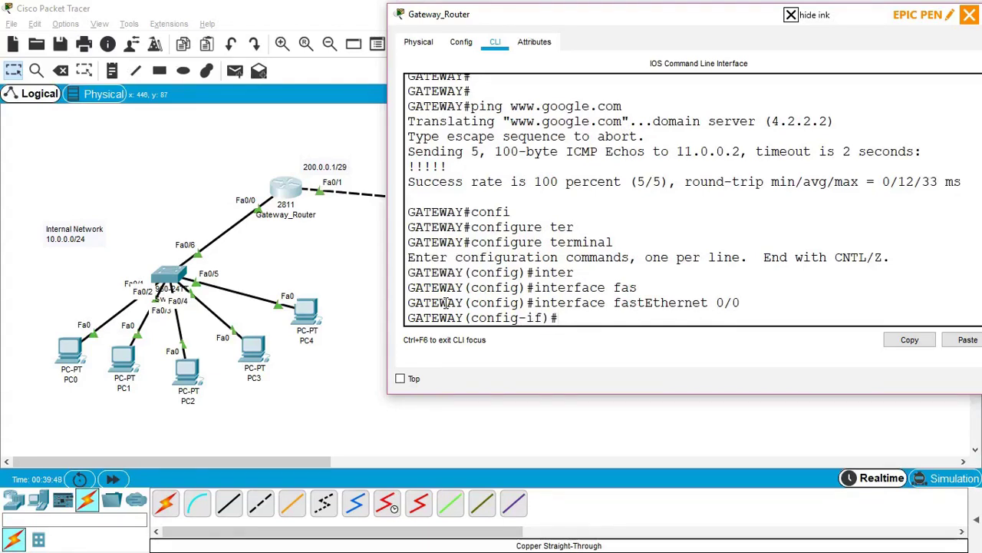
type("ip")
type(" nat")
key("Tab")
type("in")
key("Tab")
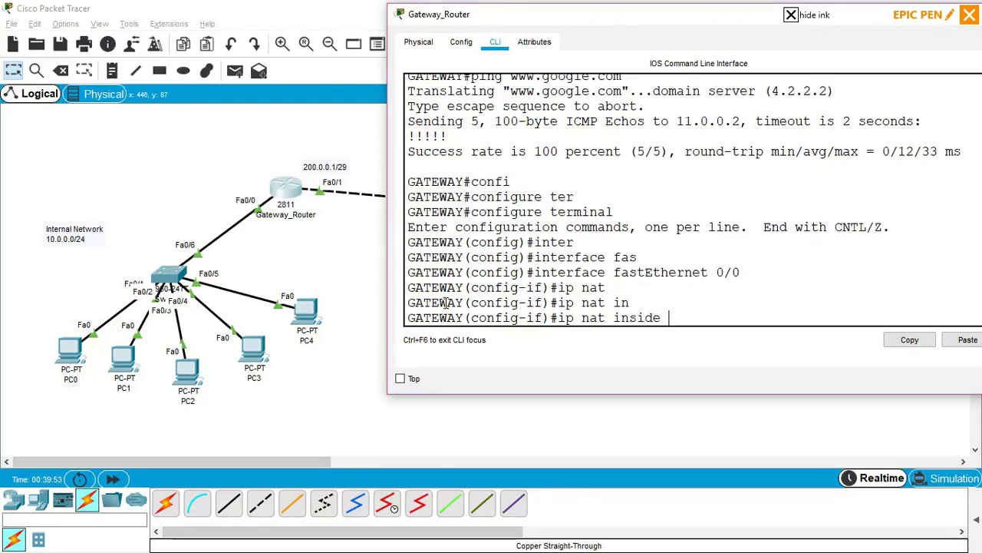
key("Return")
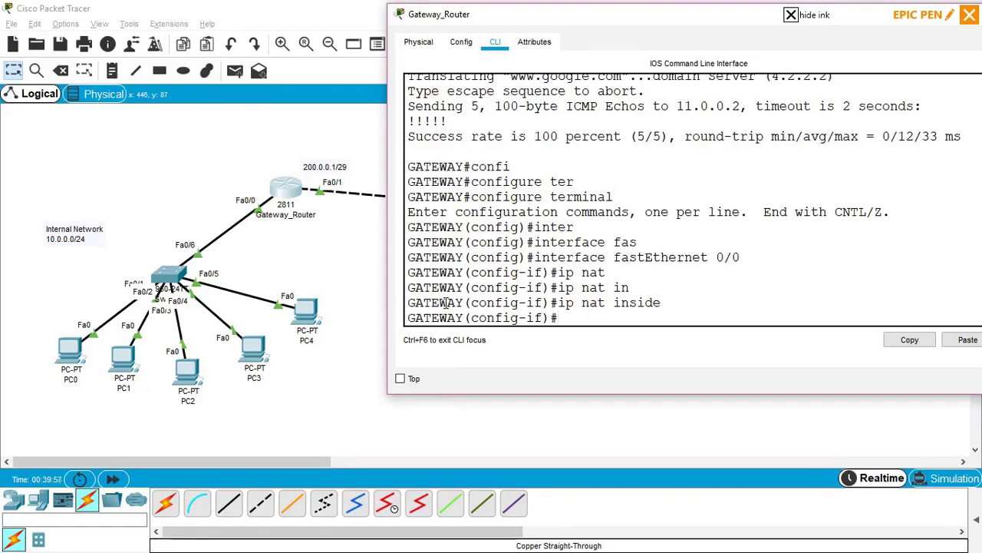
type("exi")
key("Tab")
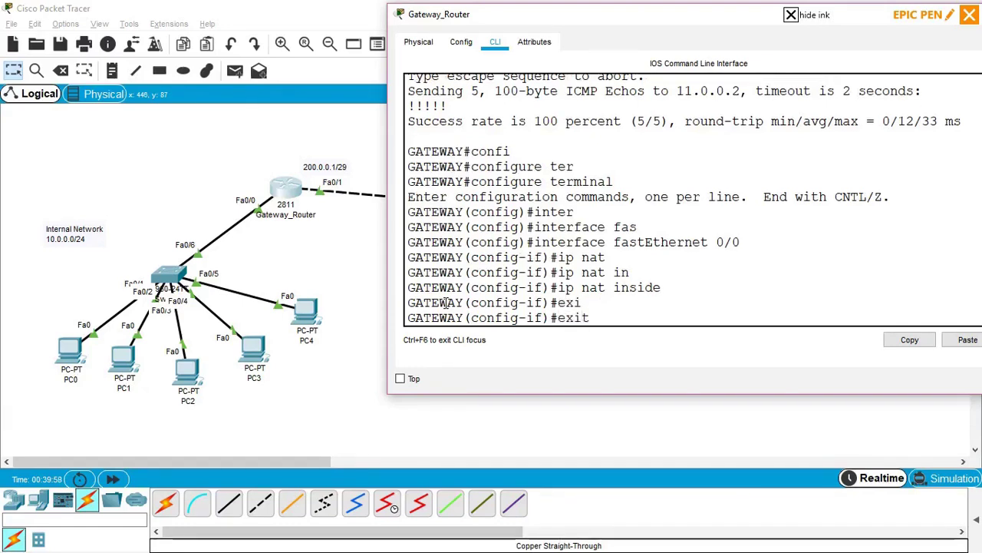
key("Return")
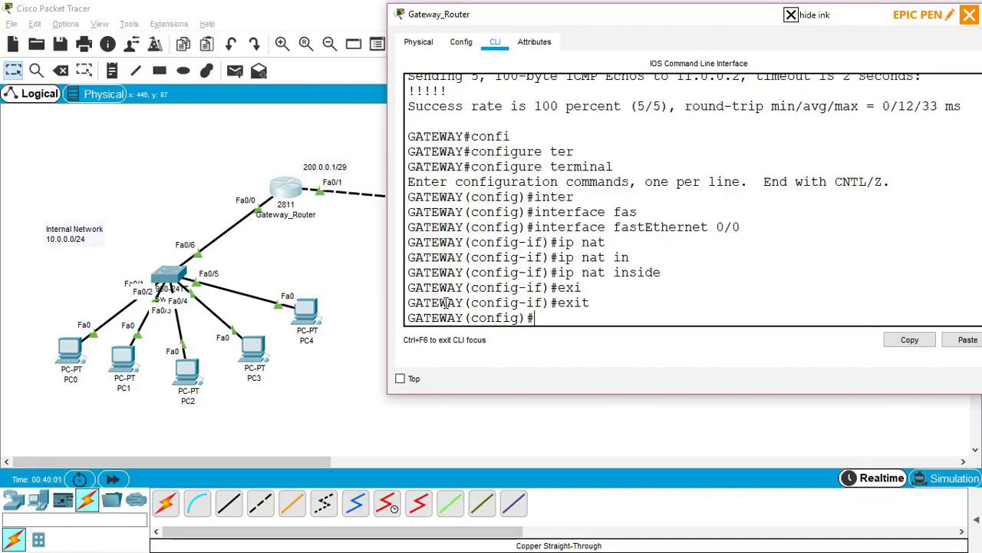
Set interface fastEthernet 0/1 as the NAT outside interface and exit interface configuration.
type("inter")
key("Tab")
type("fas")
key("Tab")
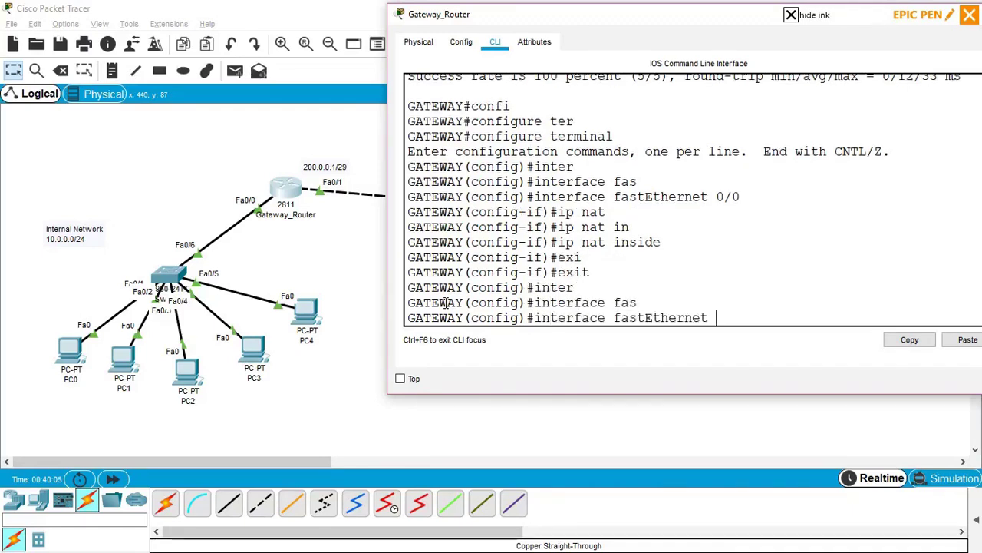
key("Return")
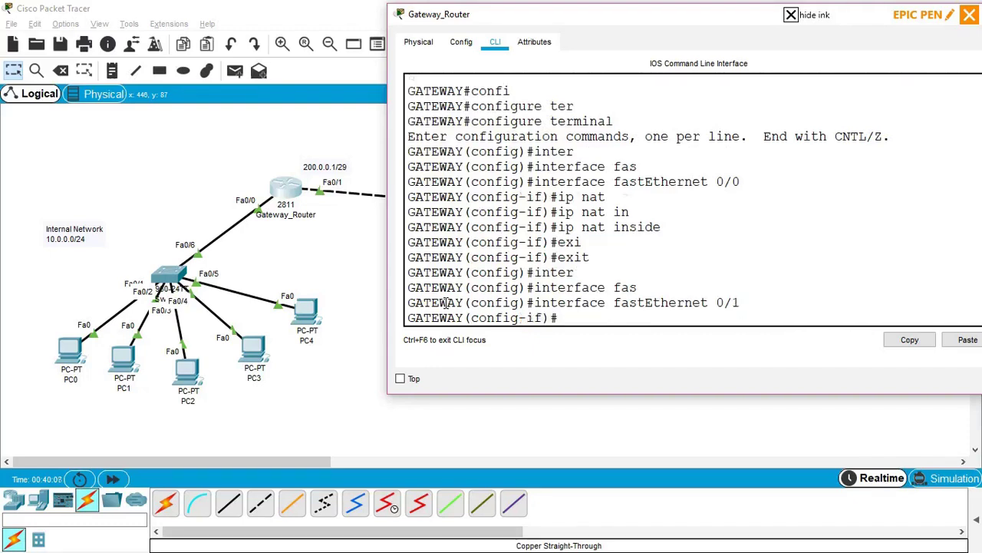
type("ip nat")
key("Tab")
type("ou")
key("Tab")
key("Return")
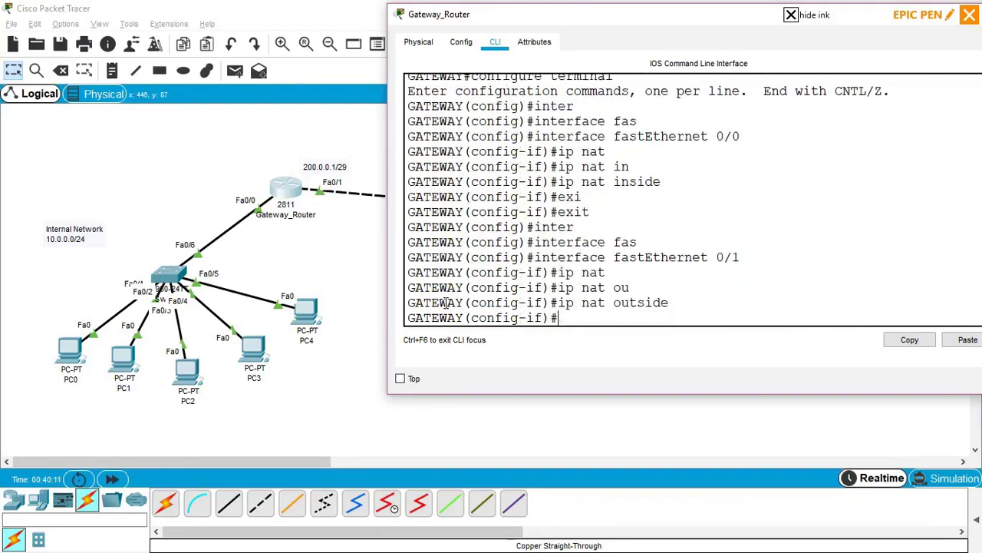
type("exi")
key("Tab")
key("Return")
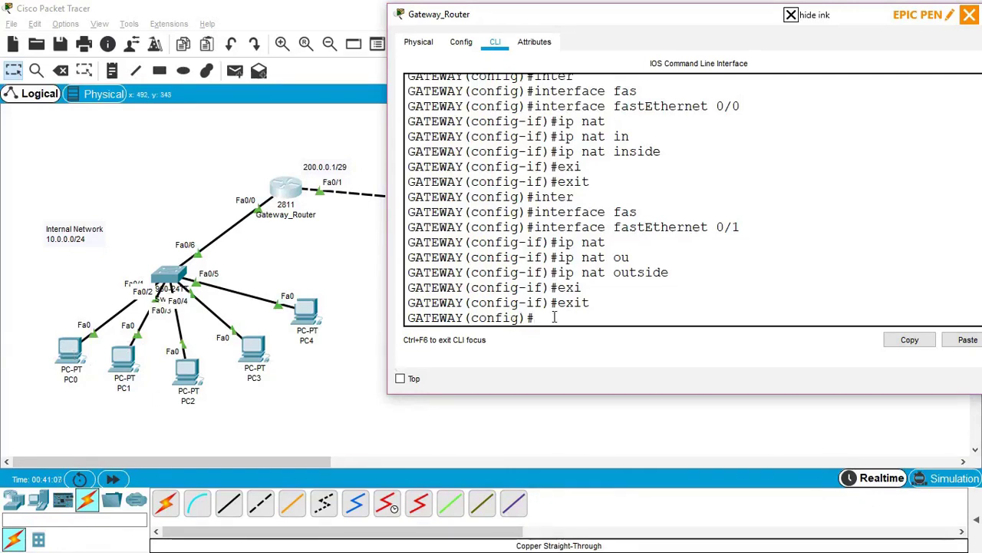
Create a standard IP access list named NAT_PERMIT.
type("i")
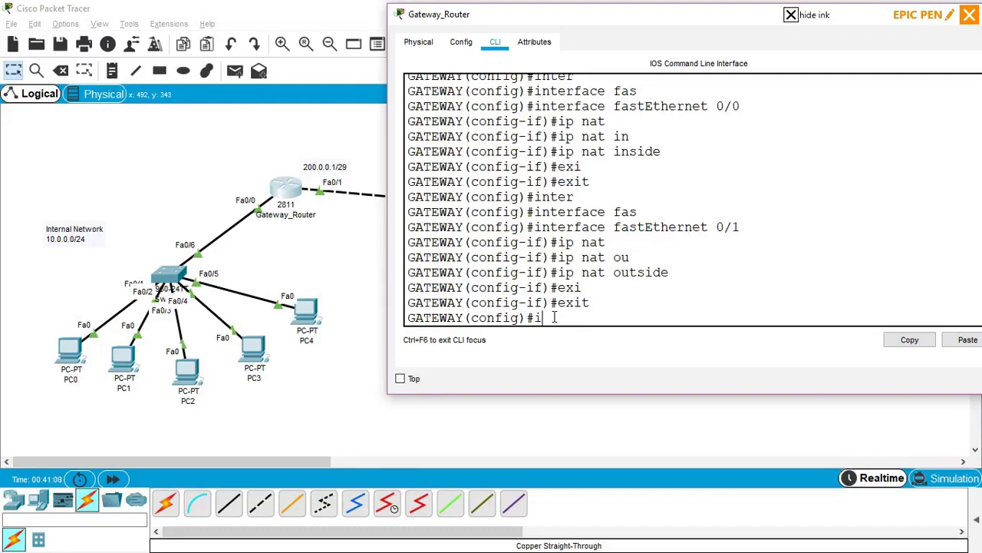
type("p access")
key("Tab")
type("stan")
key("Tab")
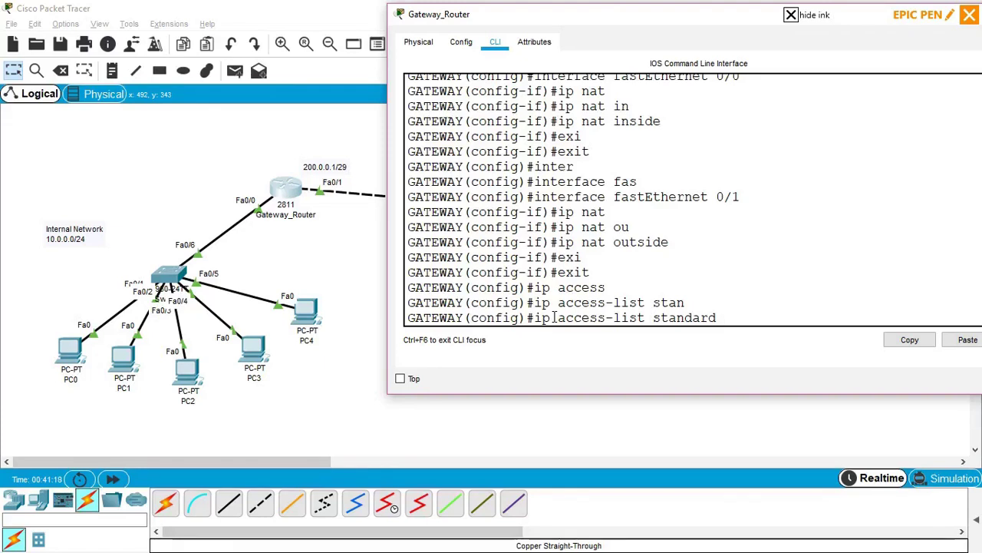
type("NAT")
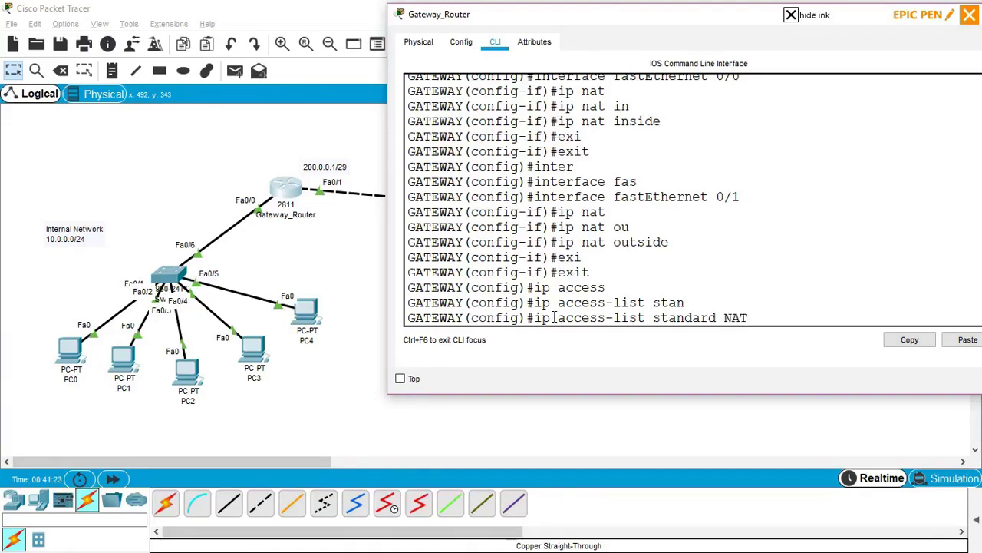
type("_P")
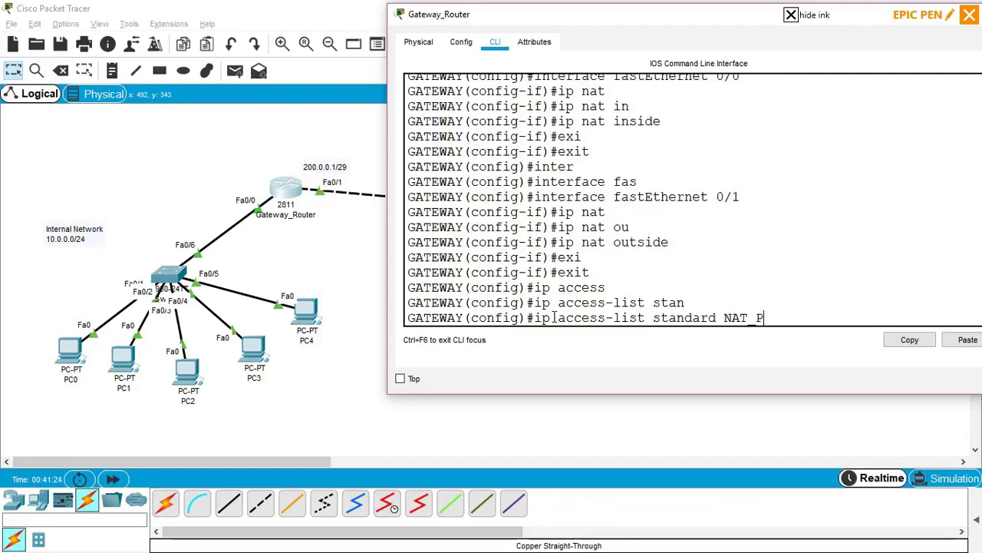
type("ERMIT")
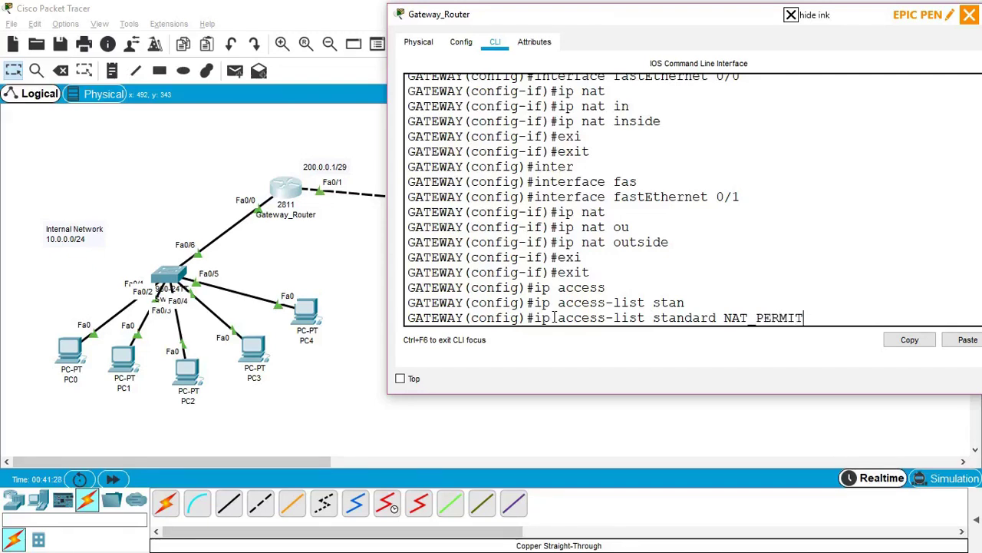
key("Return")
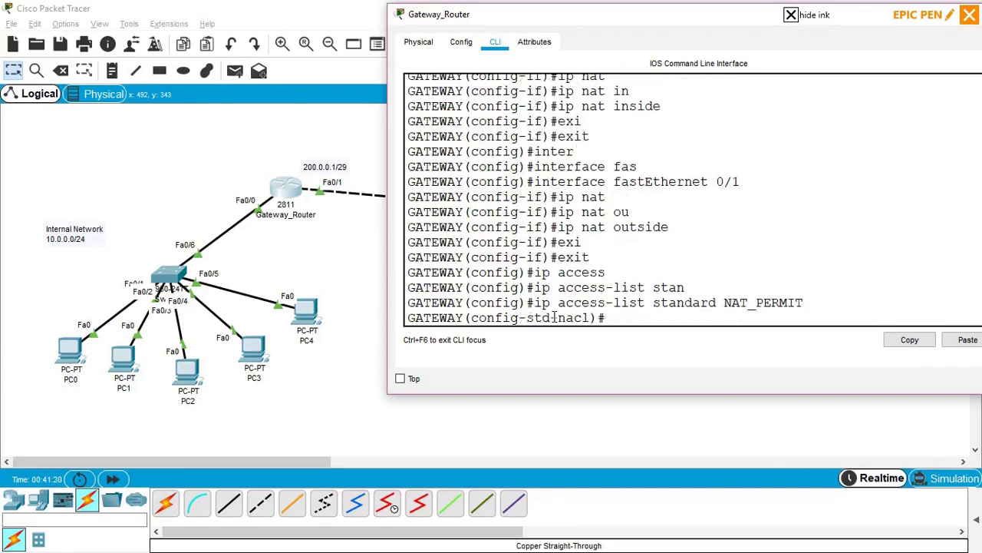
Permit host 10.0.0.2 in the NAT_PERMIT access list.
type("per")
key("Tab")
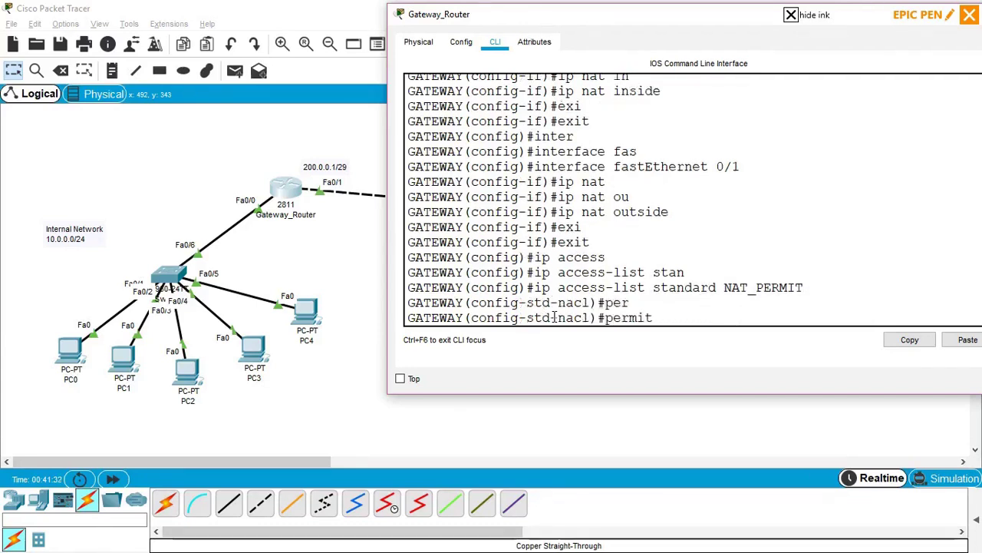
type("ho")
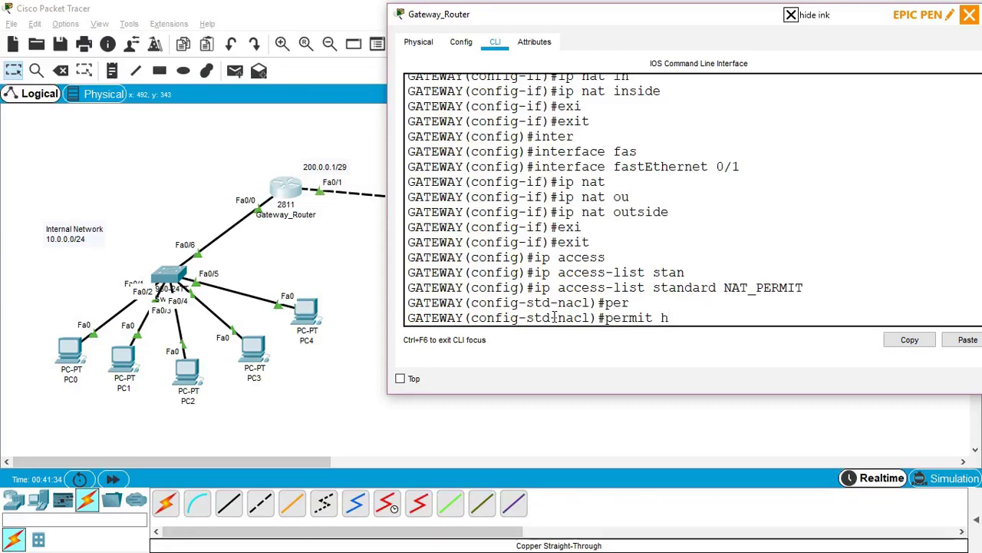
key("Tab")
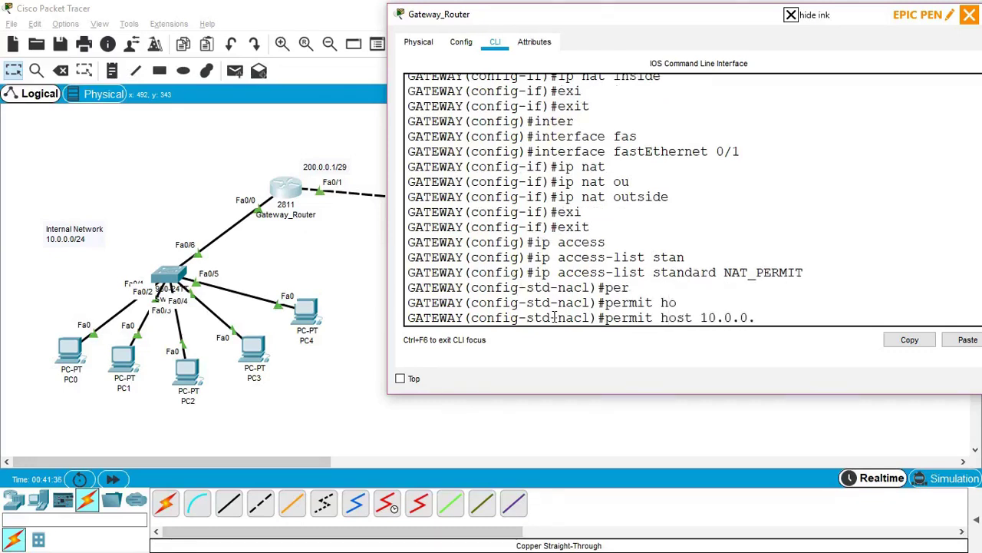
type("10.0.0.2")
key("Return")
Permit hosts 10.0.0.3, 10.0.0.4 and 10.0.0.5 in the NAT_PERMIT access list.
key("Up")
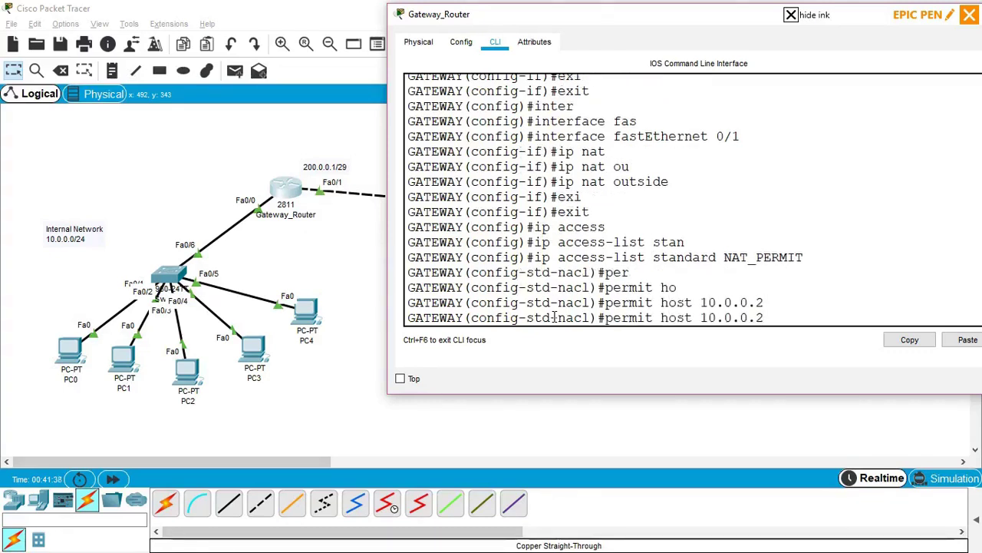
type("3")
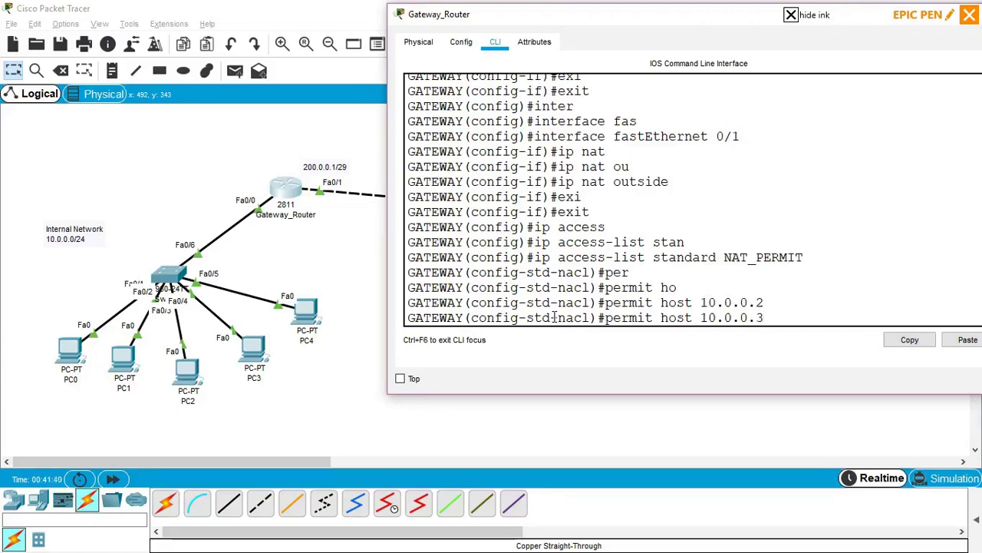
key("Return")
key("Up")
key("BackSpace")
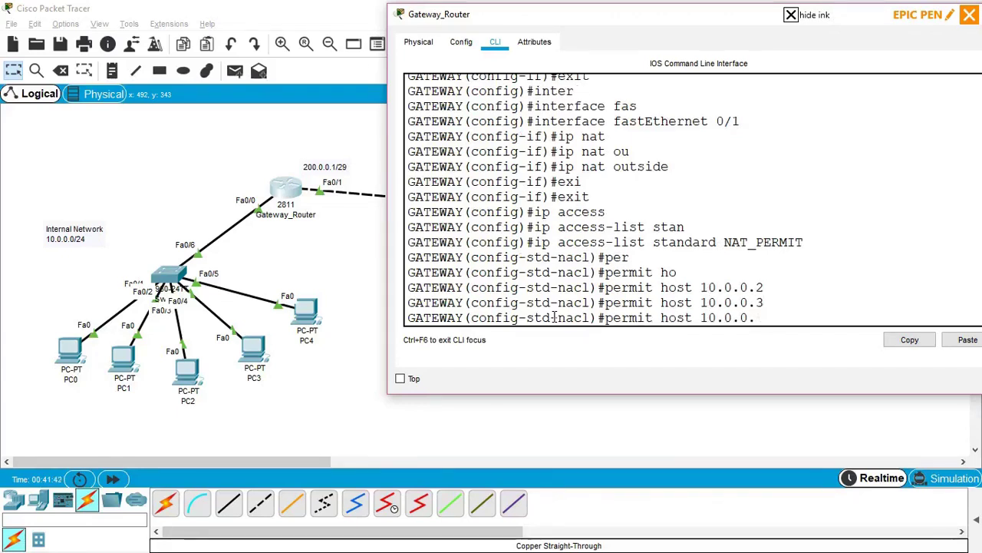
type("4")
key("Return")
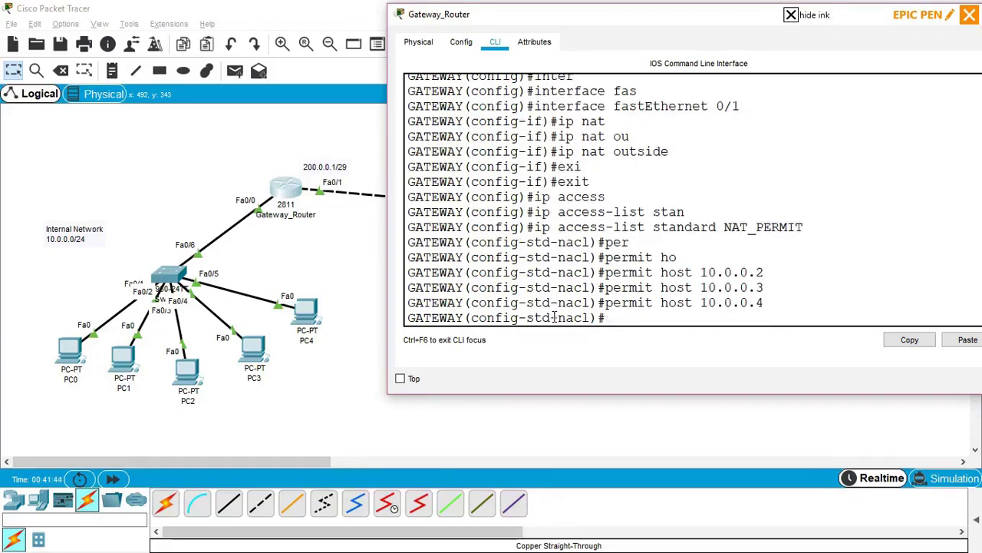
key("Up")
key("BackSpace")
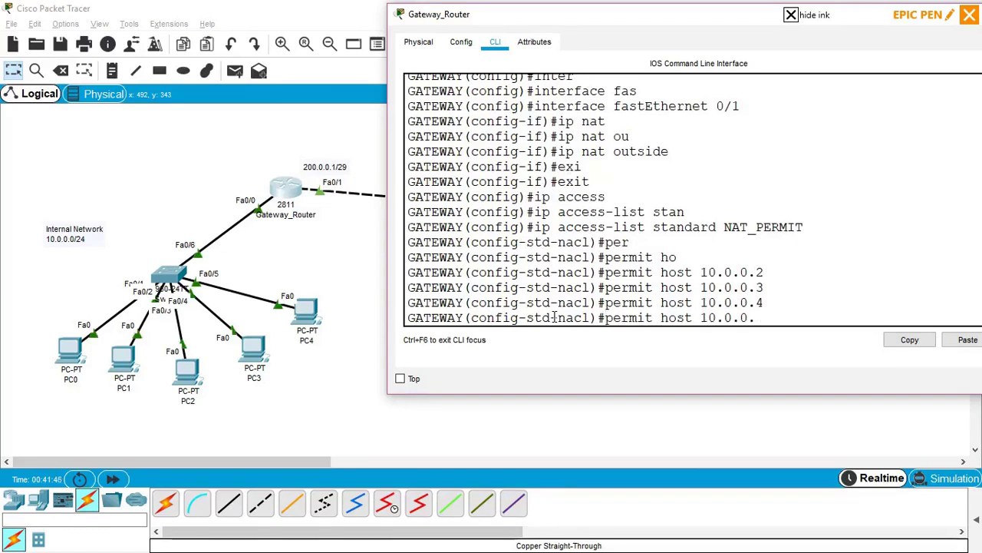
type("5")
key("Return")
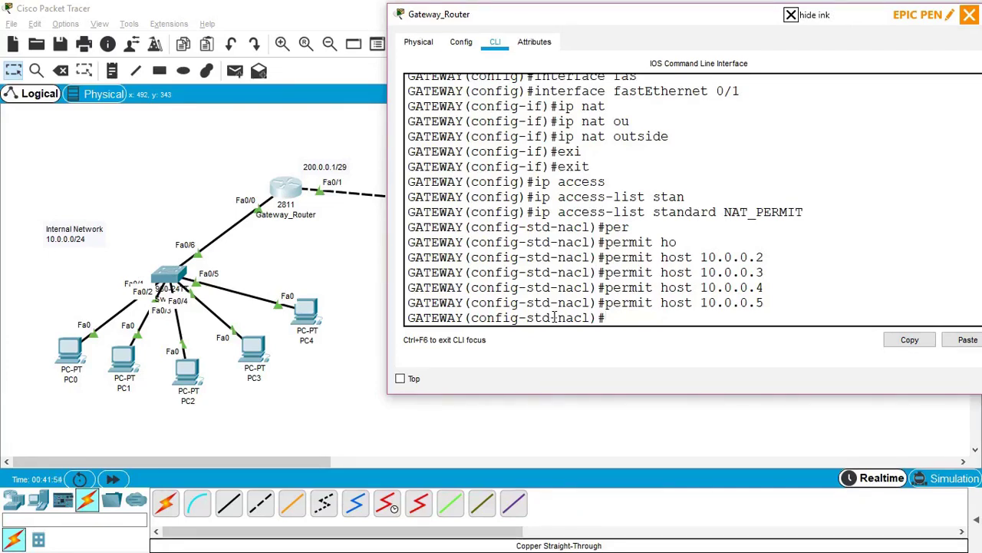
Exit access list configuration and return to global configuration mode.
type("xi")
key("Tab")
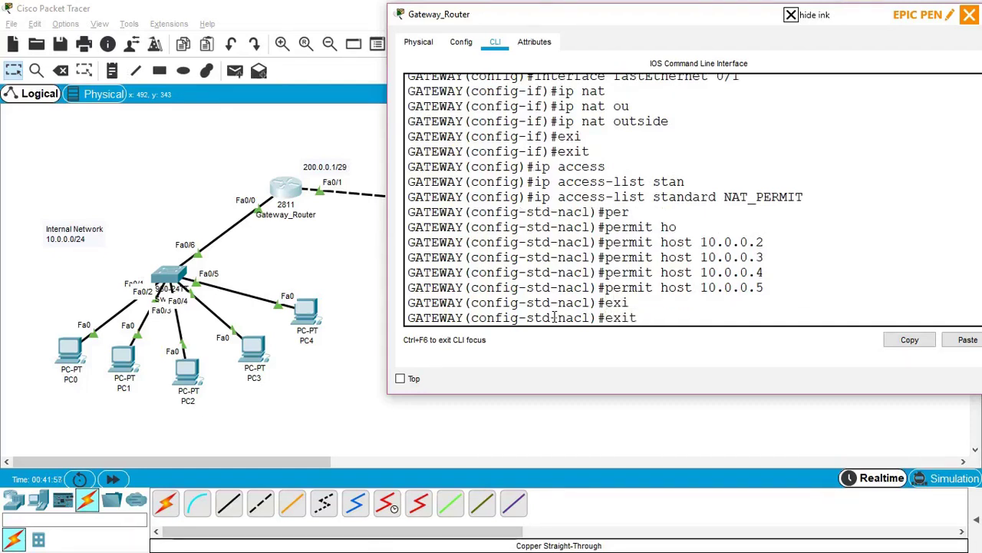
key("Return")
key("Return")
key("Return")
key("Return")
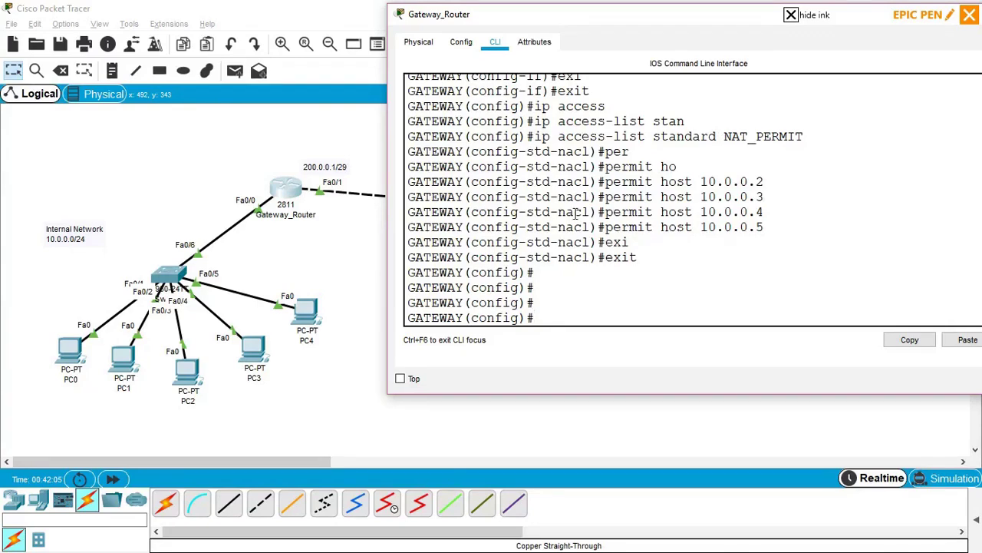
Begin an ip nat inside command in global configuration mode, listing the options available after nat and after inside.
left_click_drag(570, 14, 475, 30)
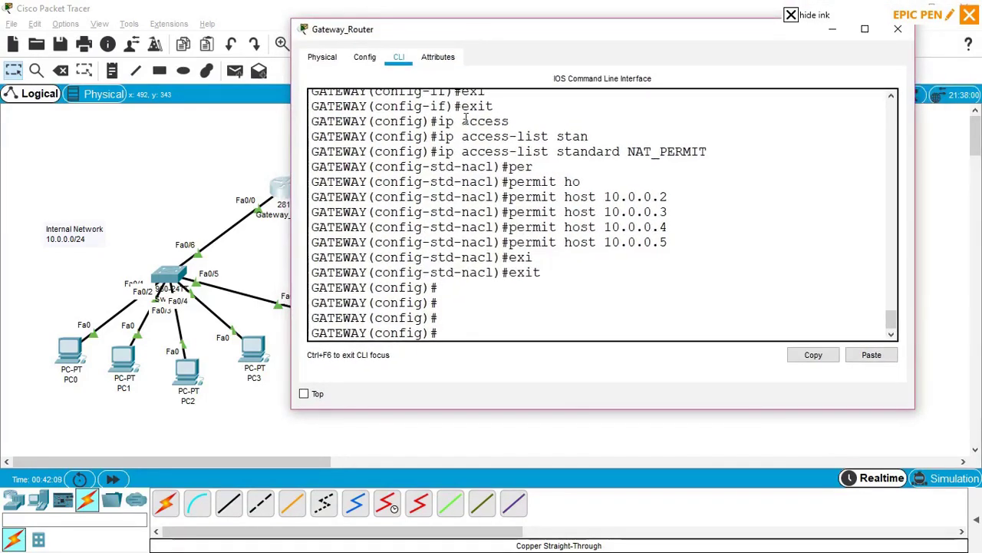
type("ip nat")
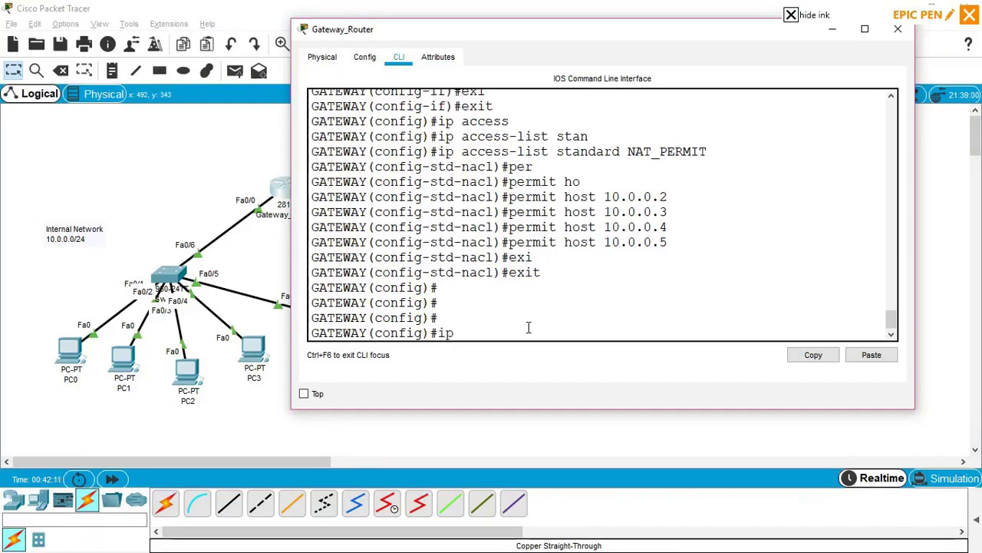
key("Tab")
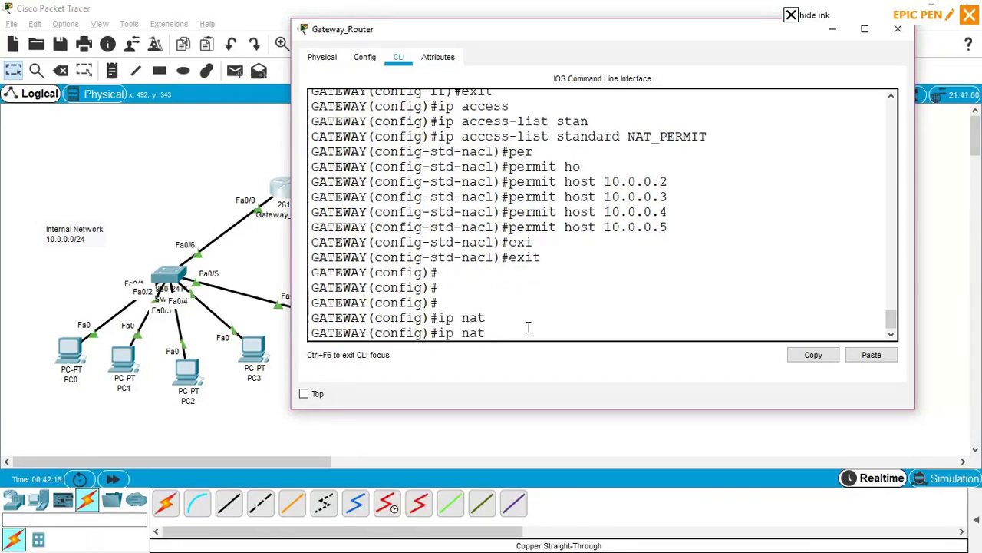
type("?")
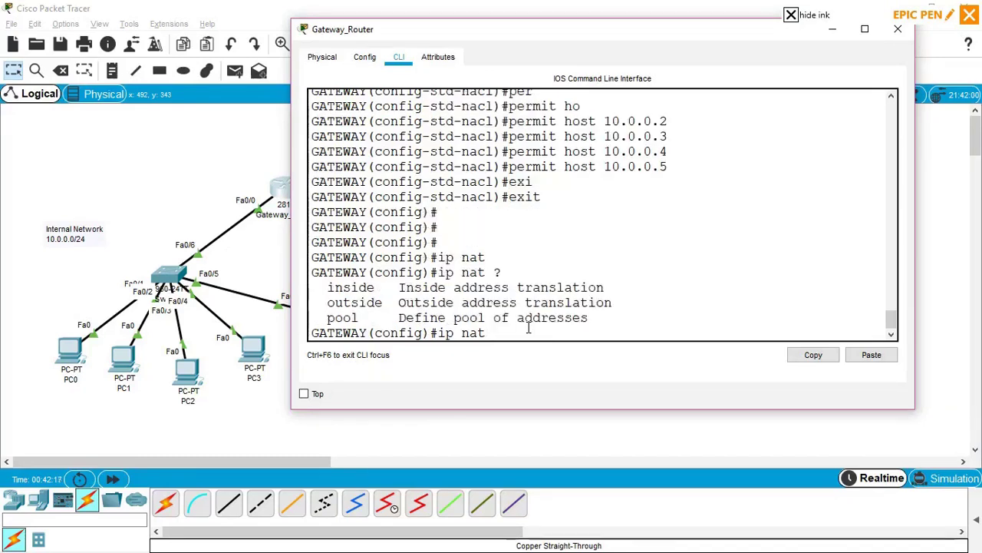
type("insi")
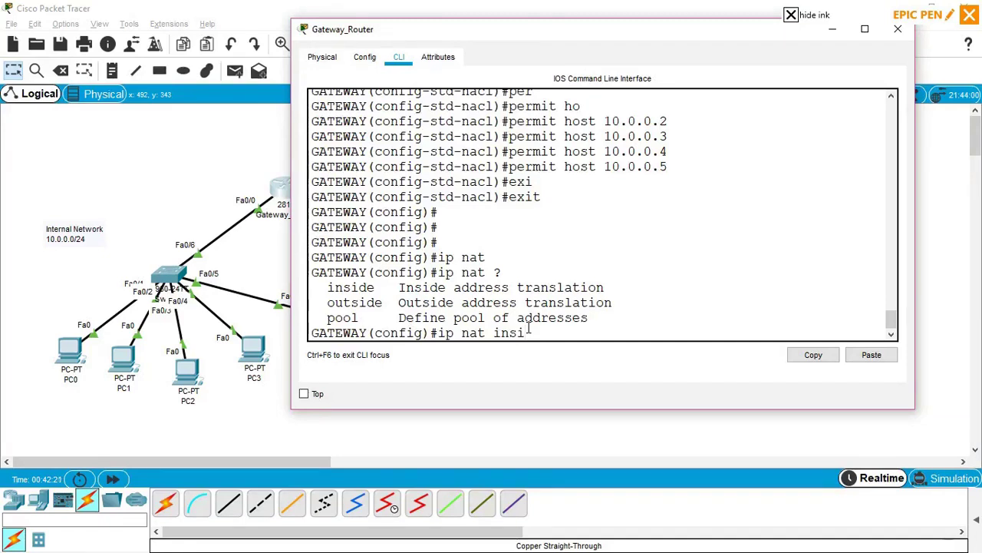
key("Tab")
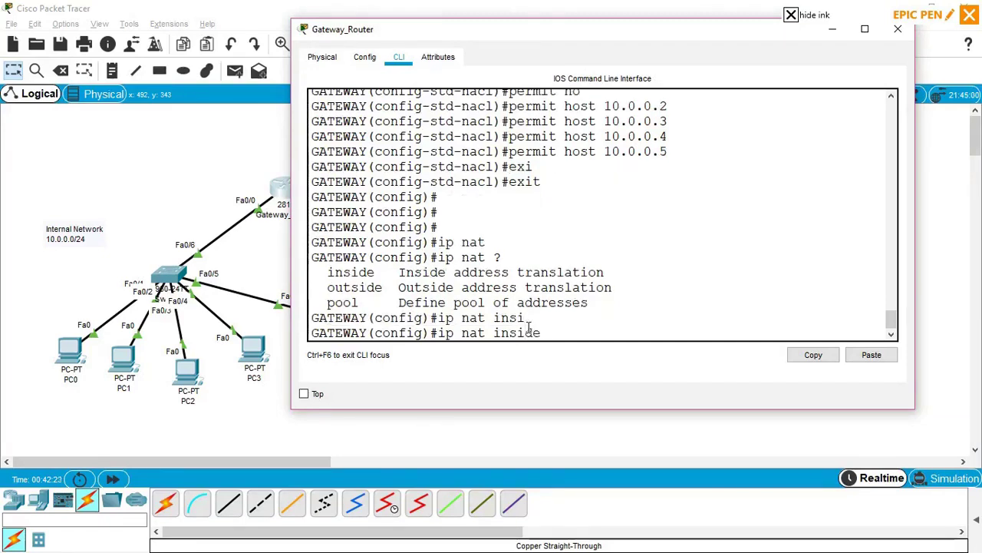
type("?")
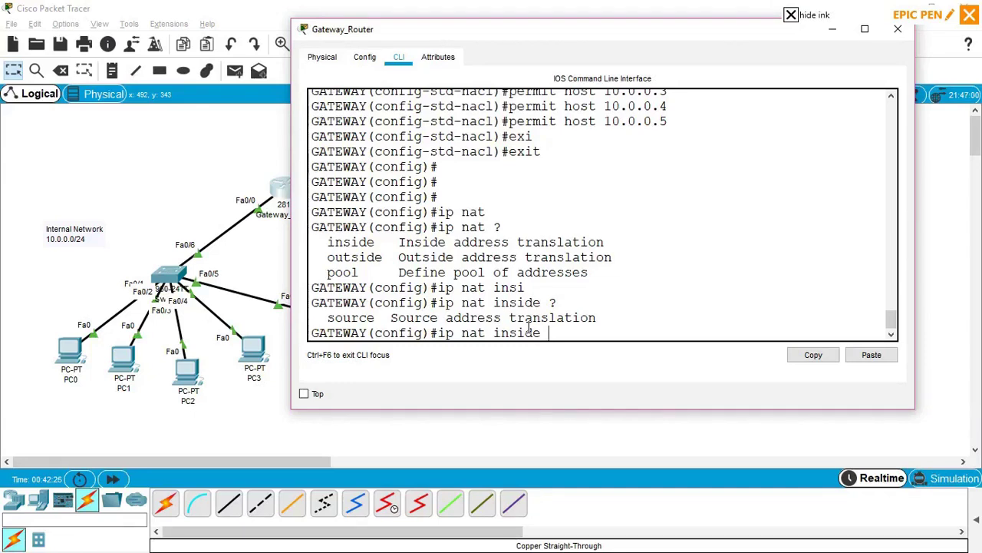
Extend the ip nat inside command with source list, listing the options available after source.
type("sou")
key("Tab")
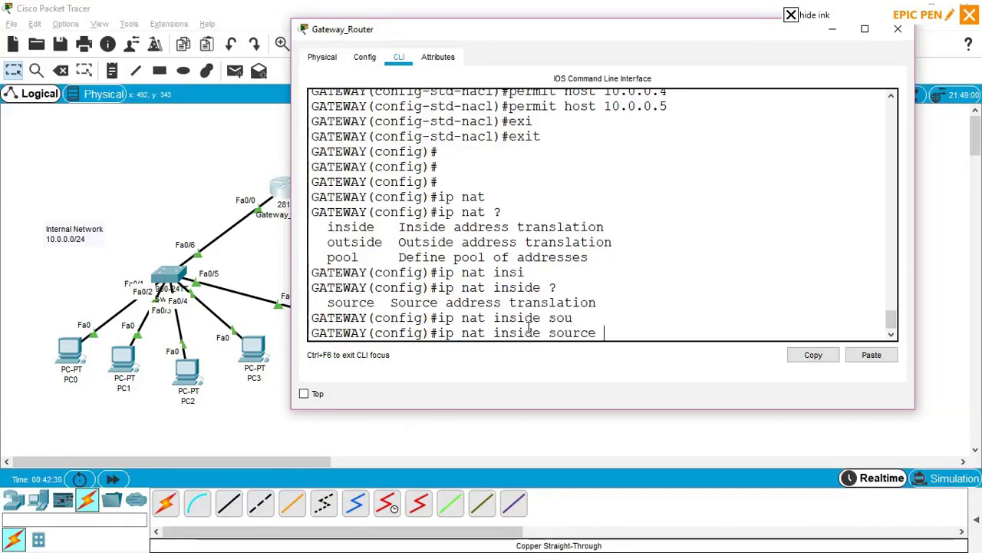
type("?")
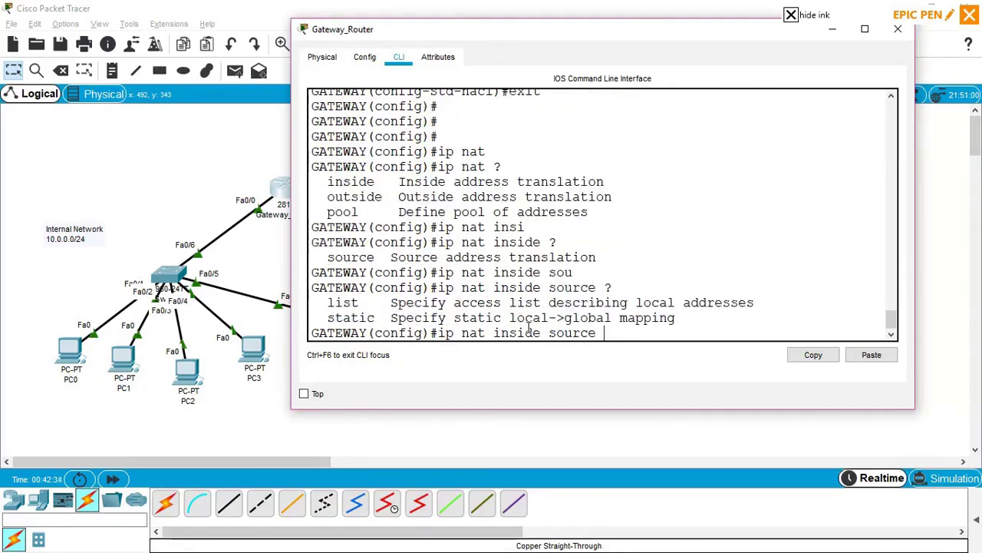
type("li")
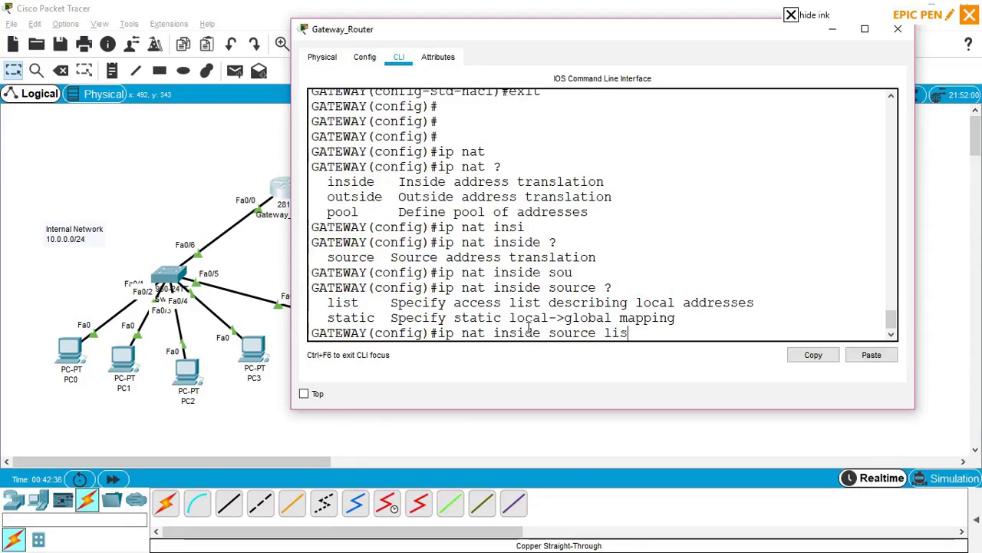
type("s")
key("Tab")
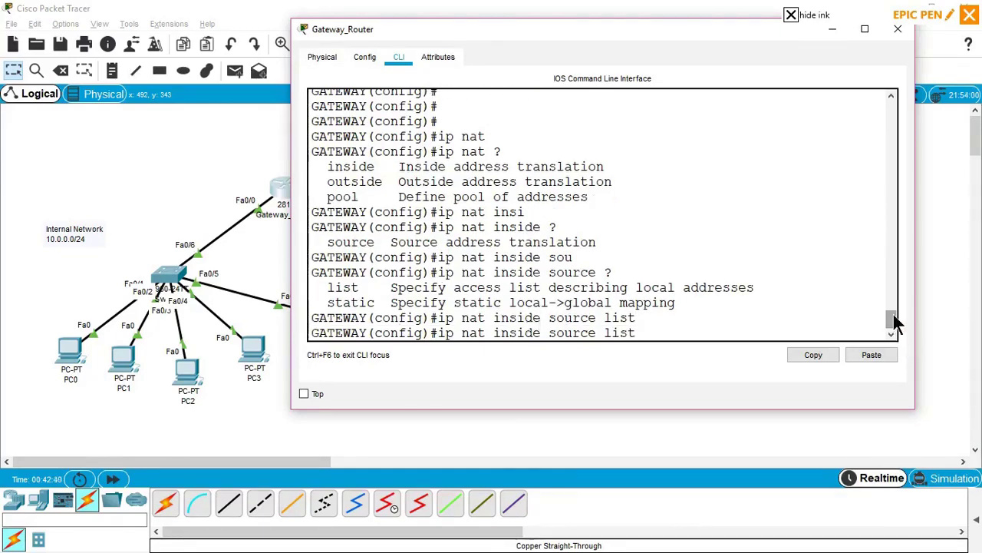
Copy the access list name NAT_PERMIT from the earlier command output and paste it after source list.
left_click_drag(893, 318, 892, 301)
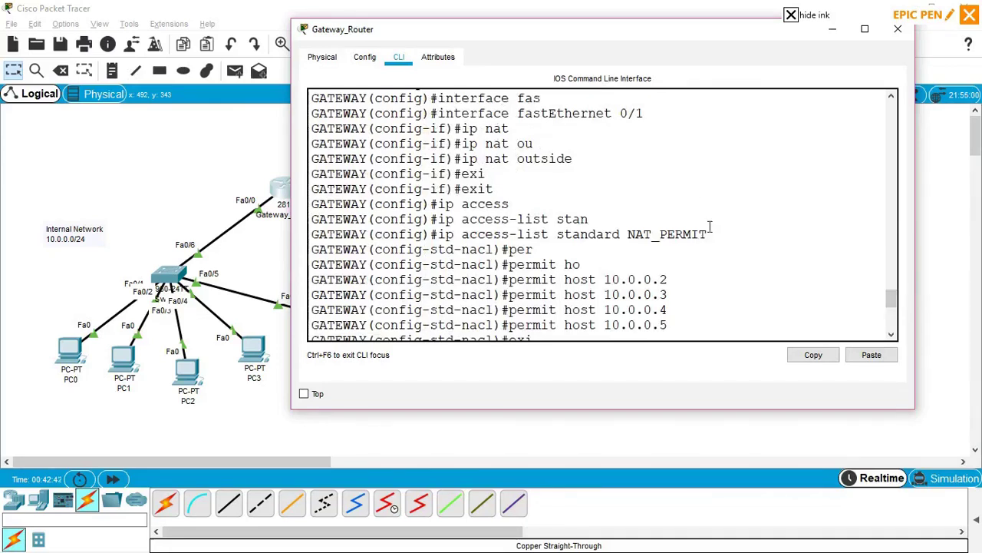
left_click_drag(709, 234, 637, 233)
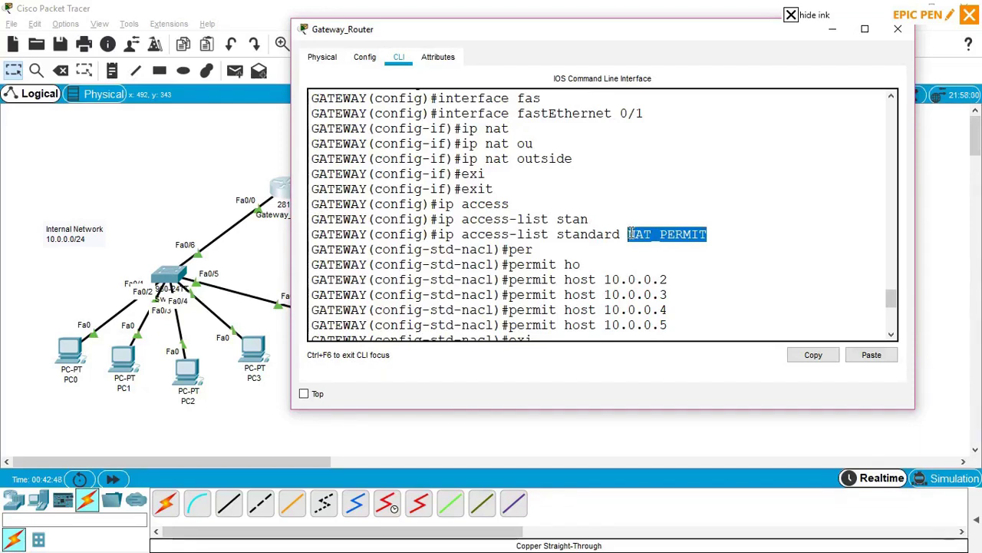
right_click(629, 234)
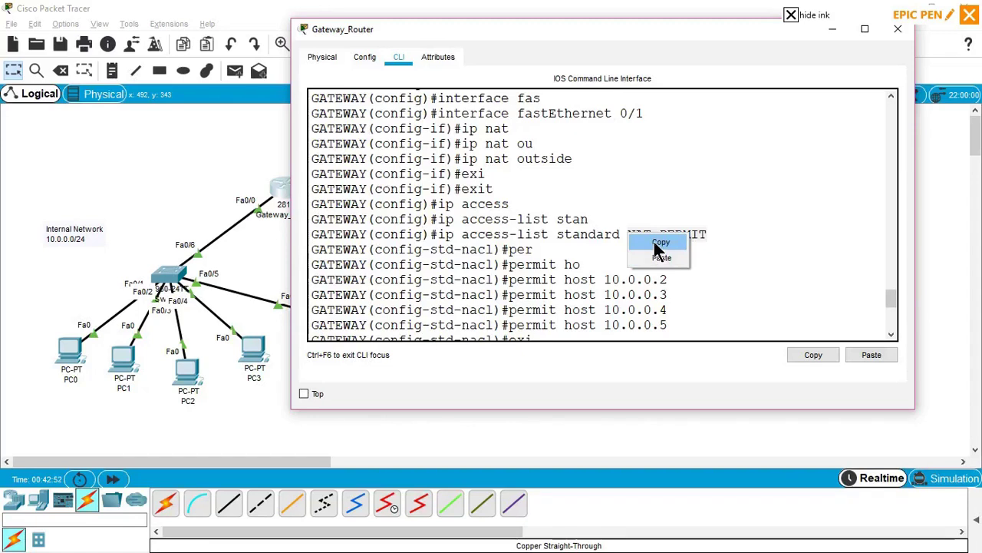
left_click(654, 242)
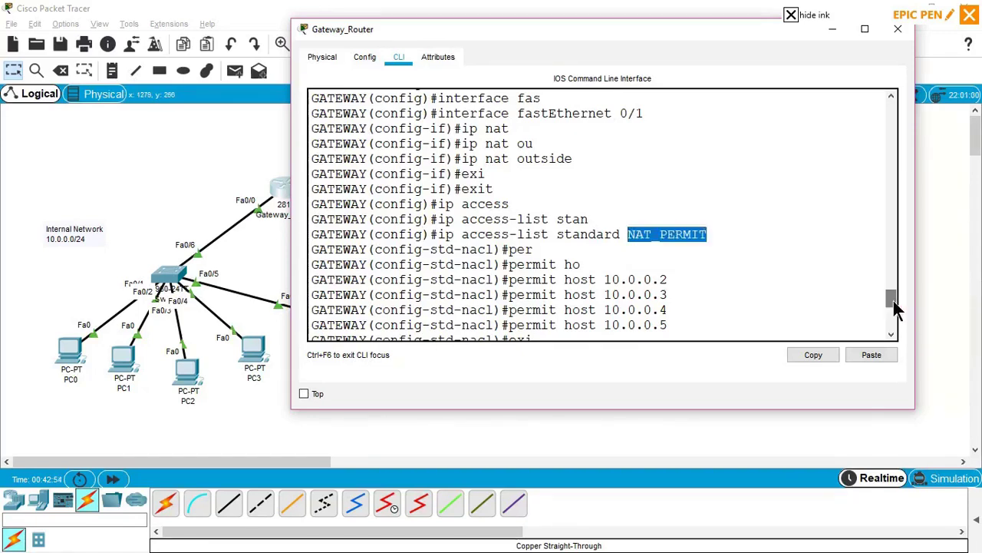
left_click_drag(893, 301, 893, 325)
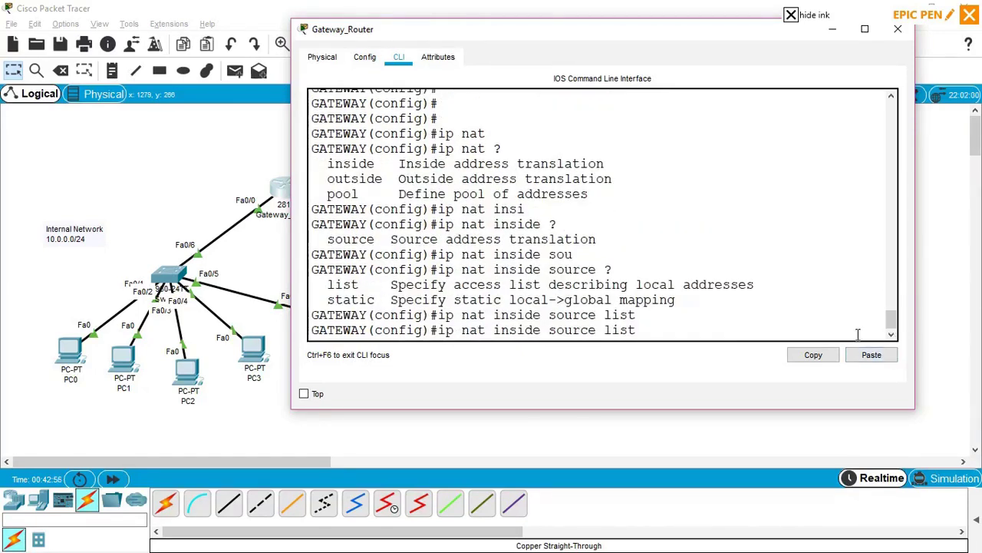
right_click(658, 336)
left_click(681, 360)
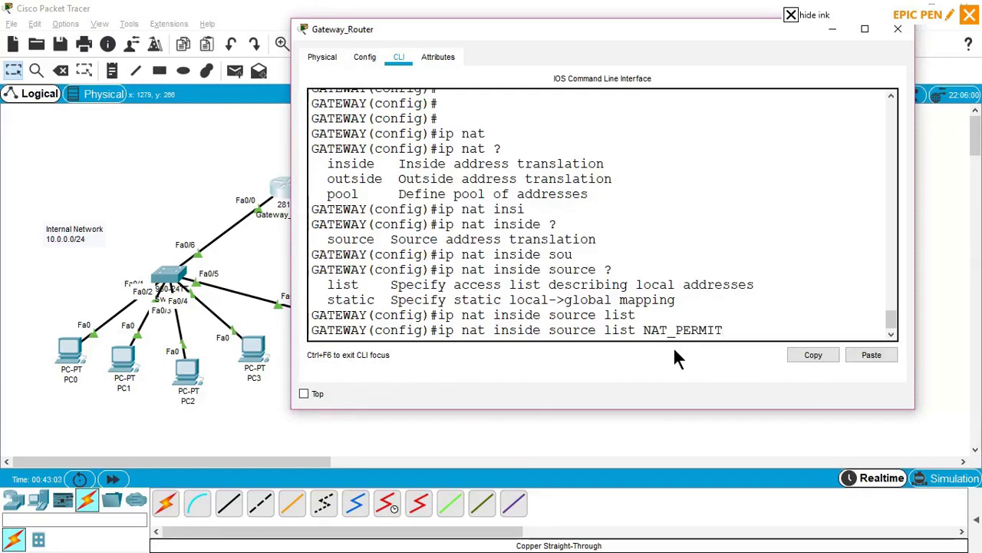
Complete the NAT command with interface fastEthernet 0/1, checking the outside port on the topology, and execute it.
type("inter")
key("Tab")
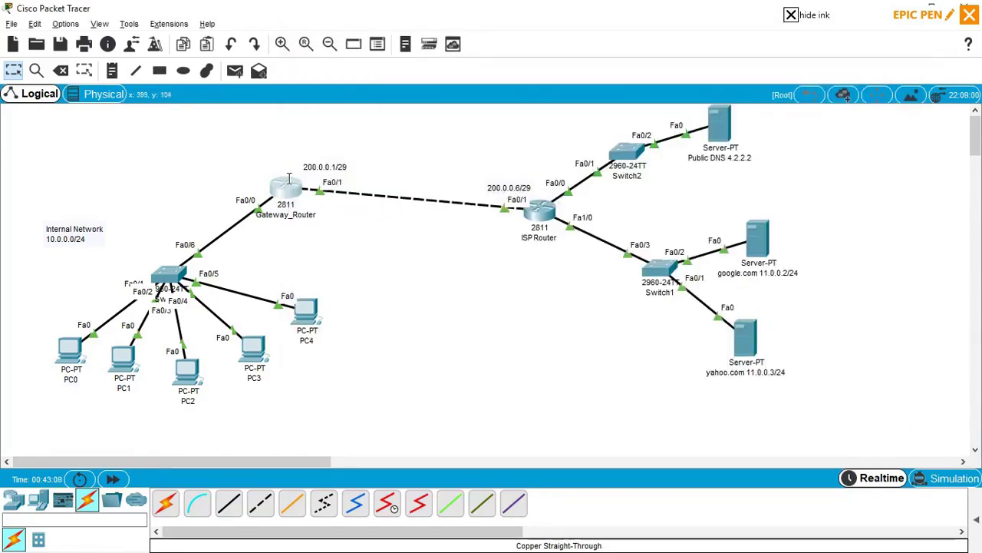
key("alt+Tab")
type("fas")
key("Tab")
type("0")
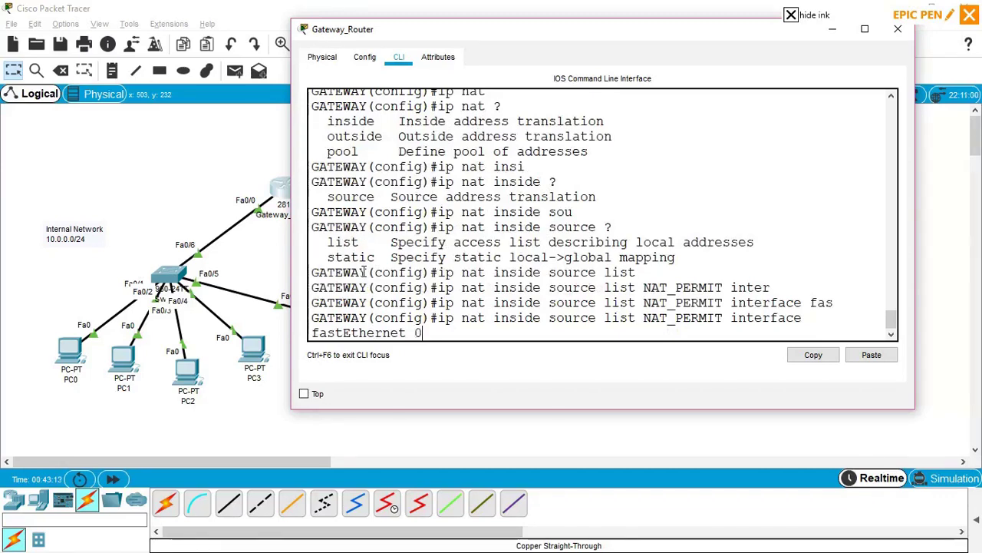
type("/1")
key("alt+Tab")
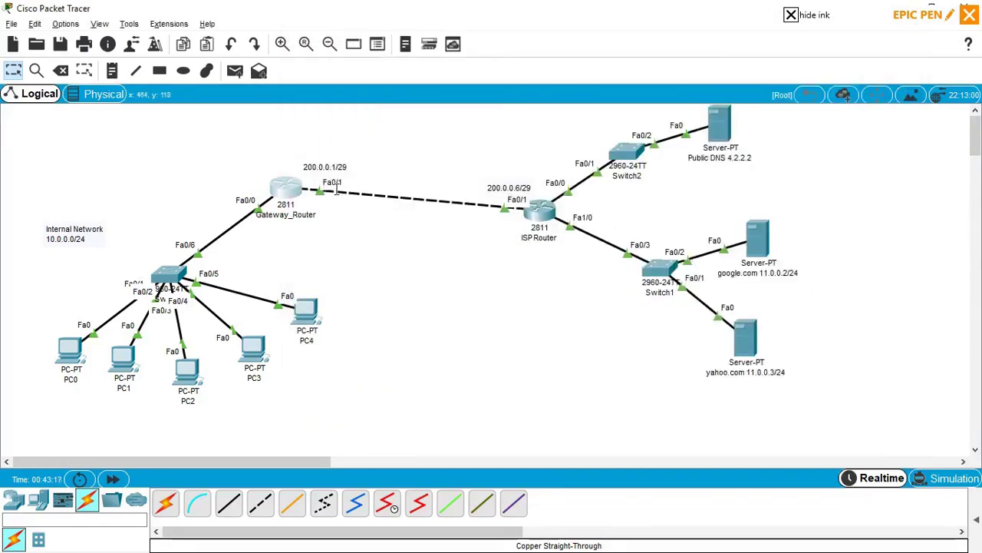
key("alt+Tab")
key("Return")
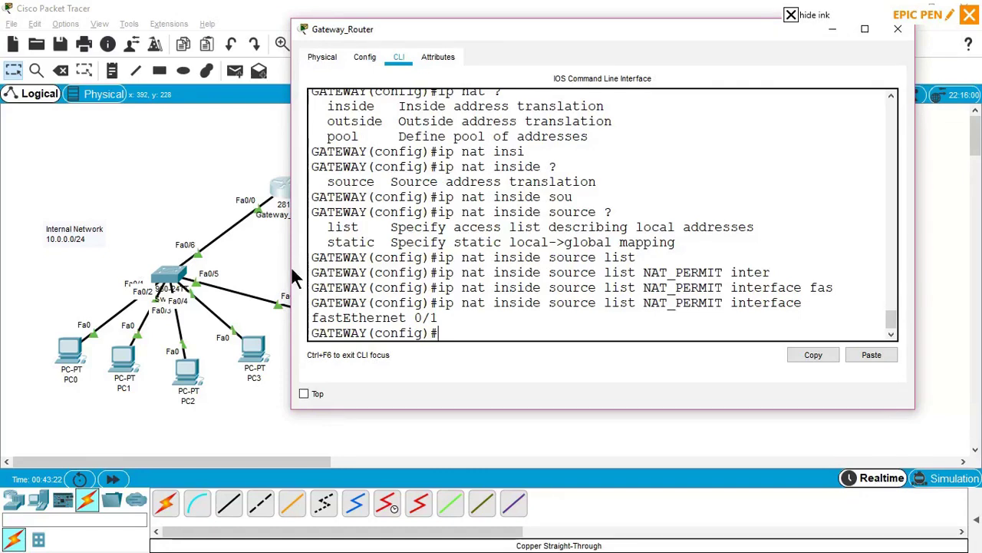
Widen the Gateway_Router window and review the NAT command's inside, source, list NAT_PERMIT and interface fastEthernet 0/1 parts.
left_click_drag(291, 276, 85, 257)
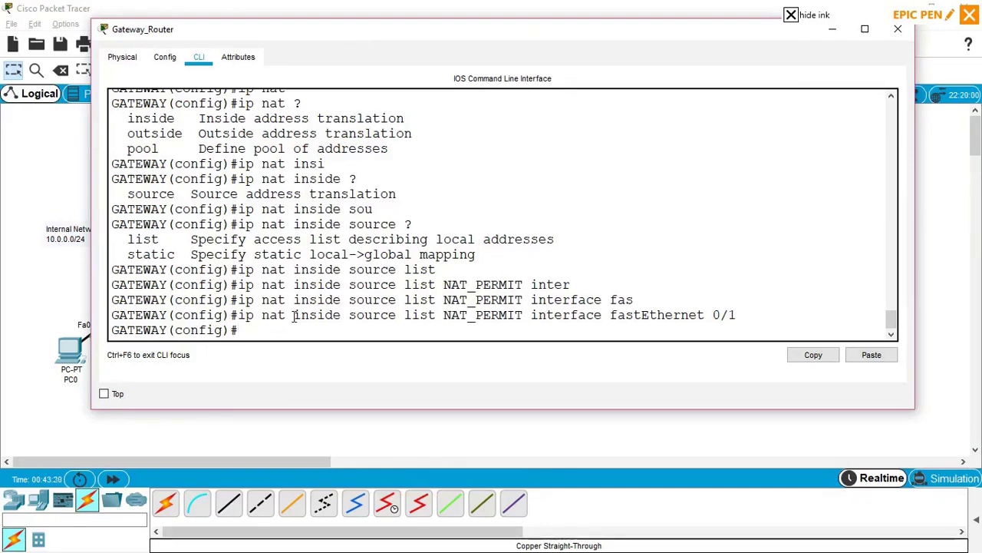
left_click_drag(294, 314, 338, 316)
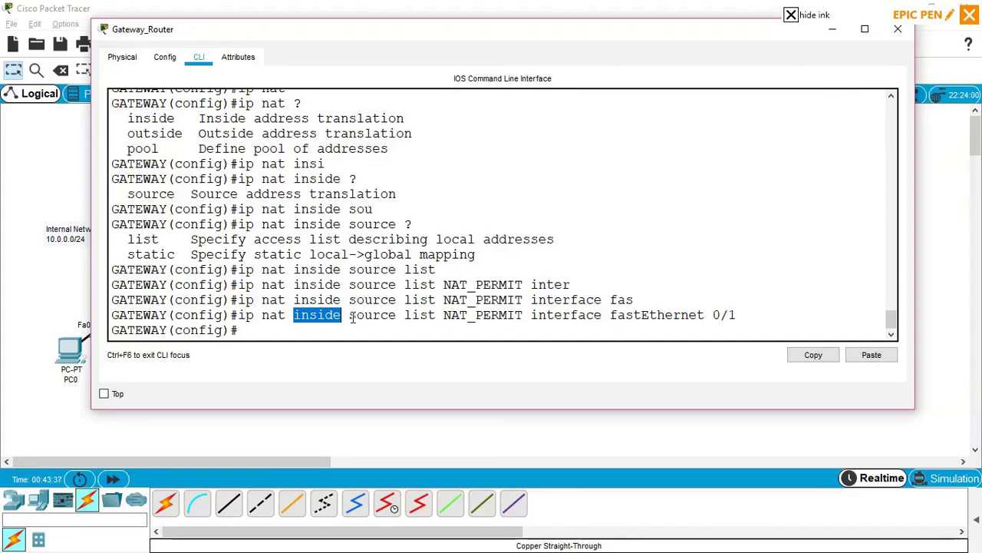
left_click_drag(350, 315, 373, 316)
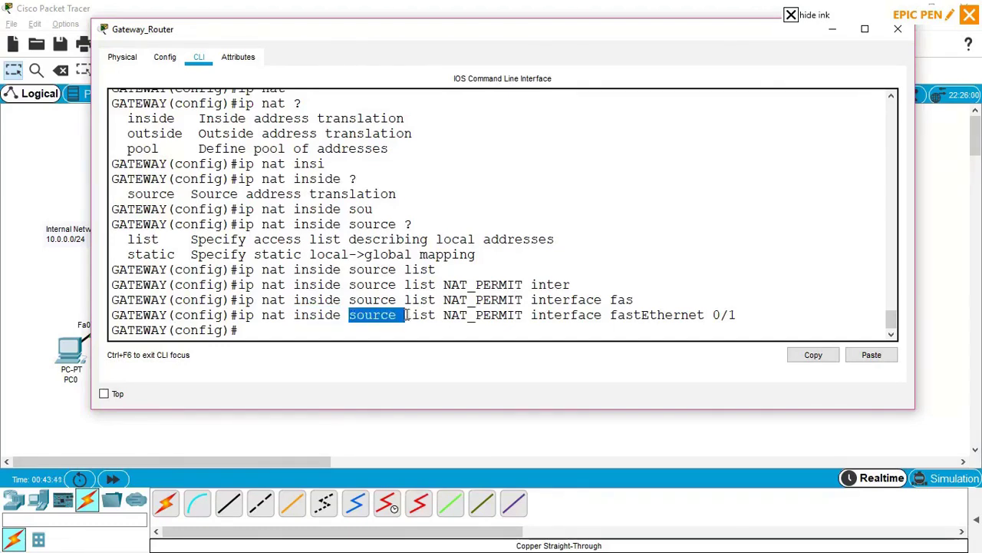
left_click(406, 315)
left_click_drag(407, 314, 520, 321)
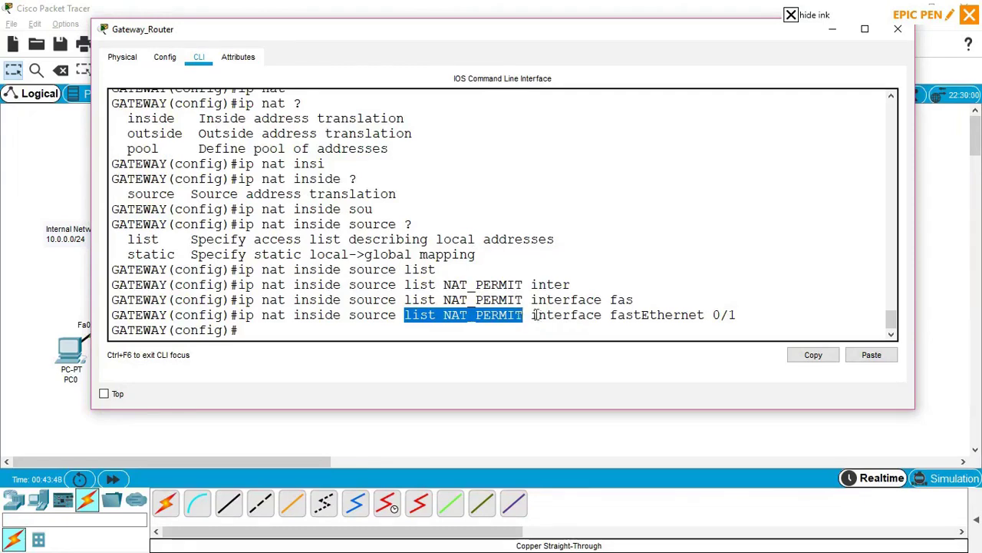
left_click_drag(533, 314, 712, 322)
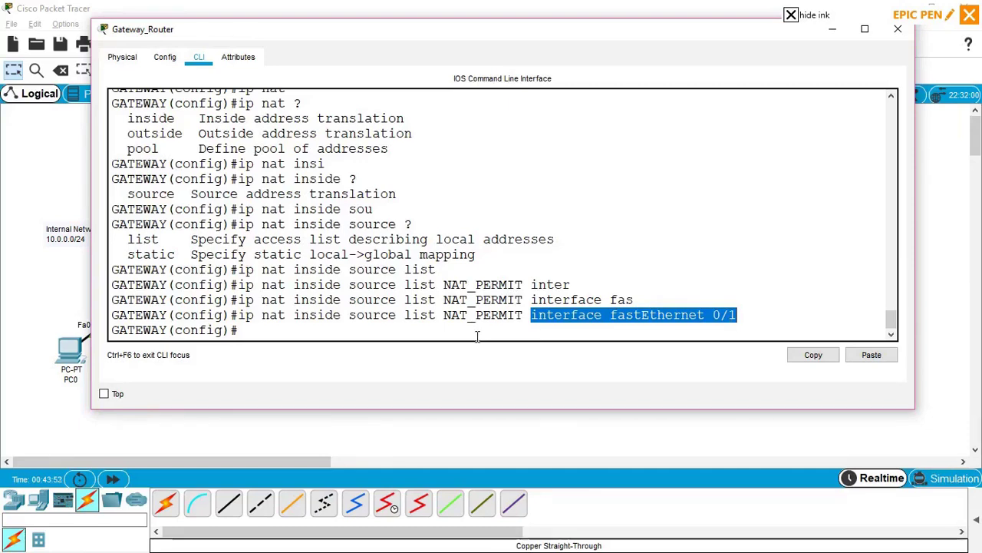
left_click(376, 332)
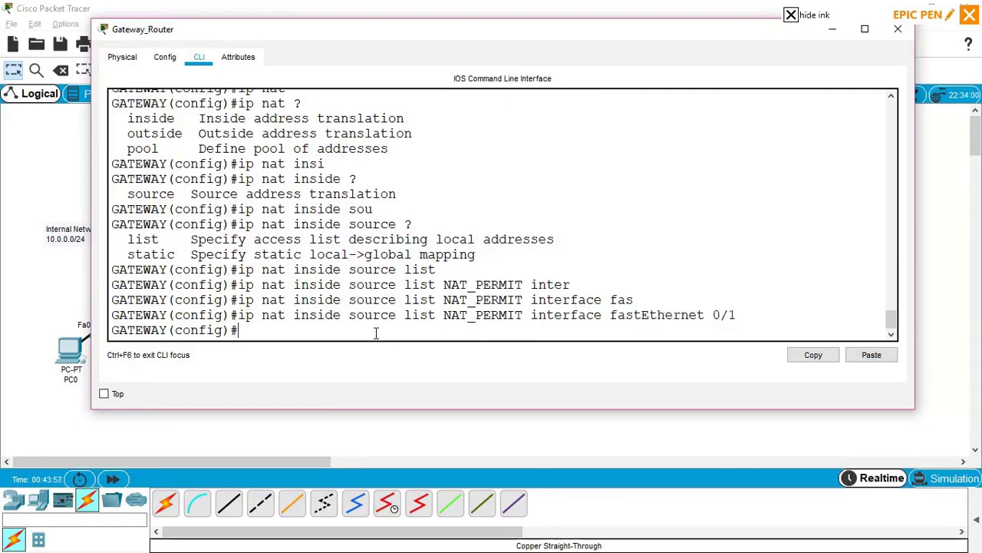
Check the router's NAT translation table from configuration mode with do show ip nat trans.
type("do show ip nat")
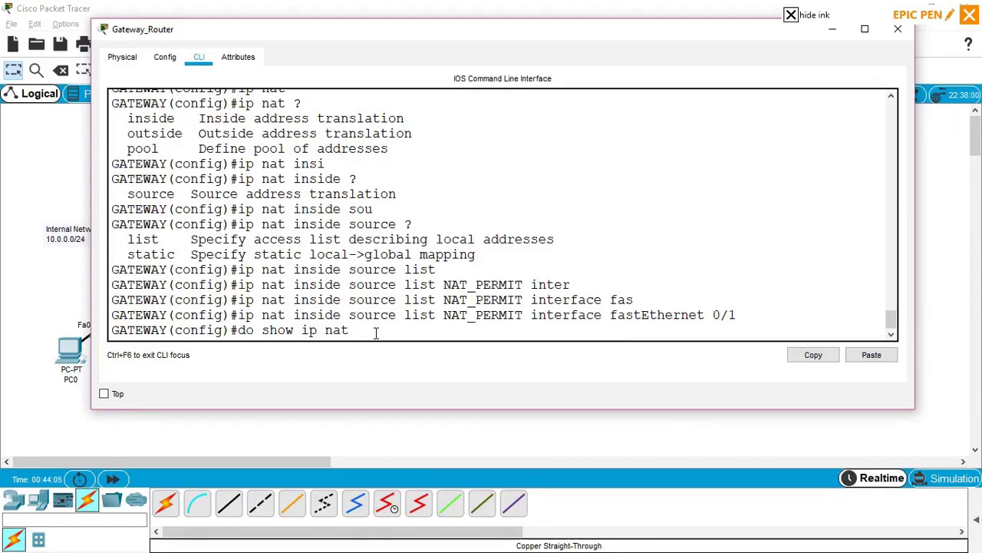
type(" trans")
key("Return")
key("Return")
key("Return")
key("Return")
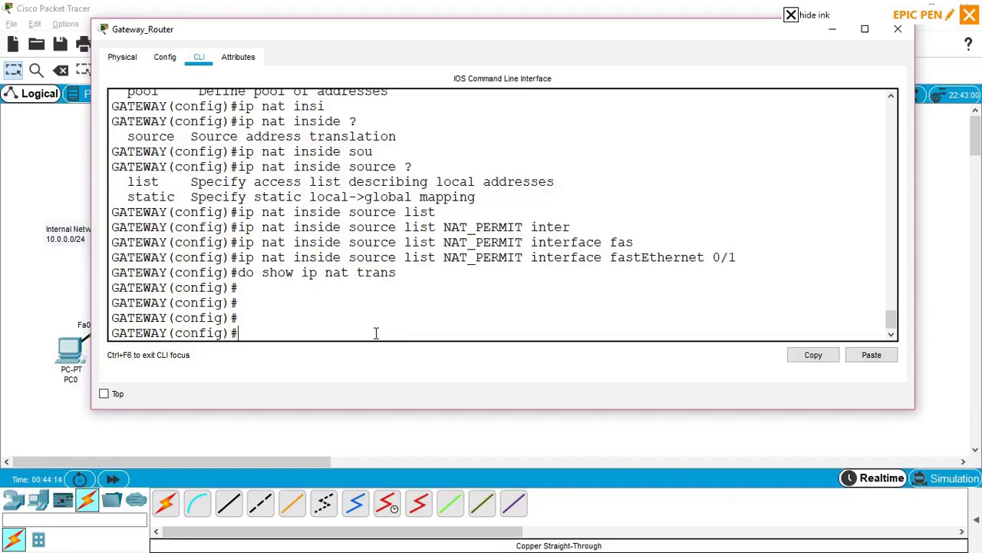
key("alt+Tab")
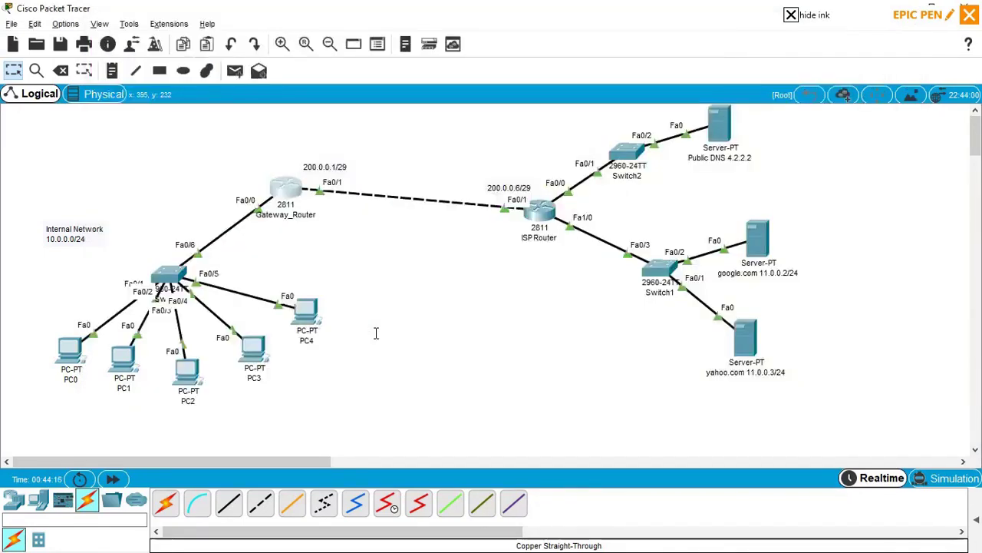
left_click(70, 349)
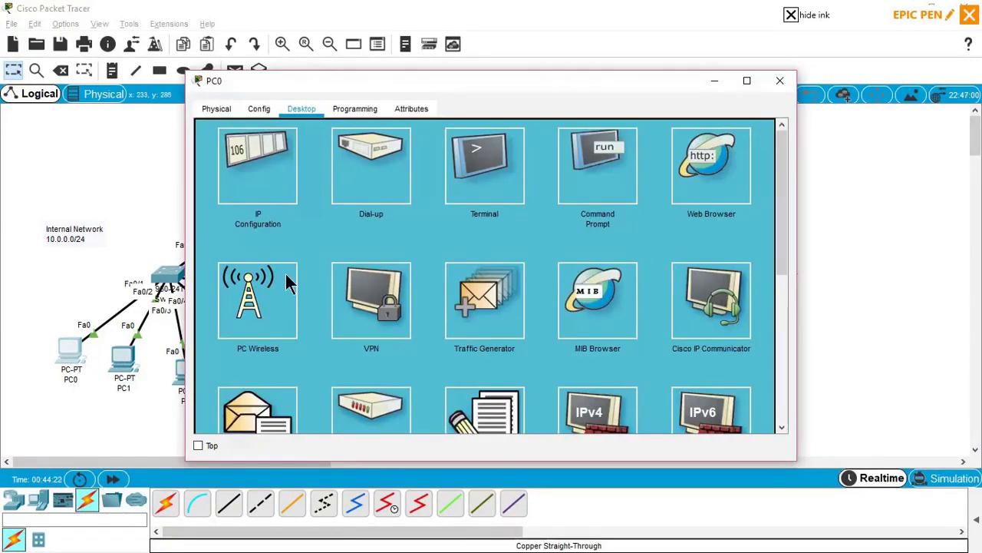
left_click(714, 170)
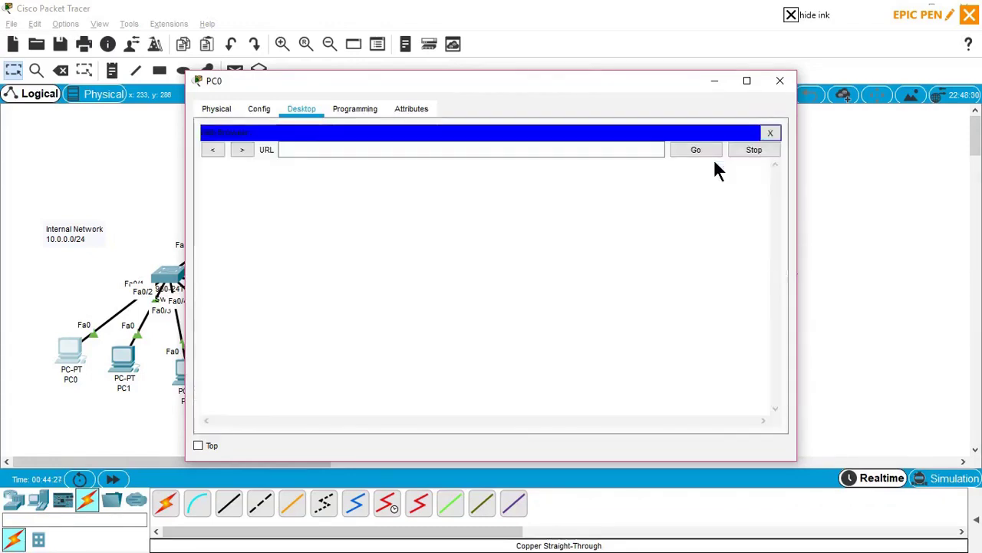
left_click(336, 150)
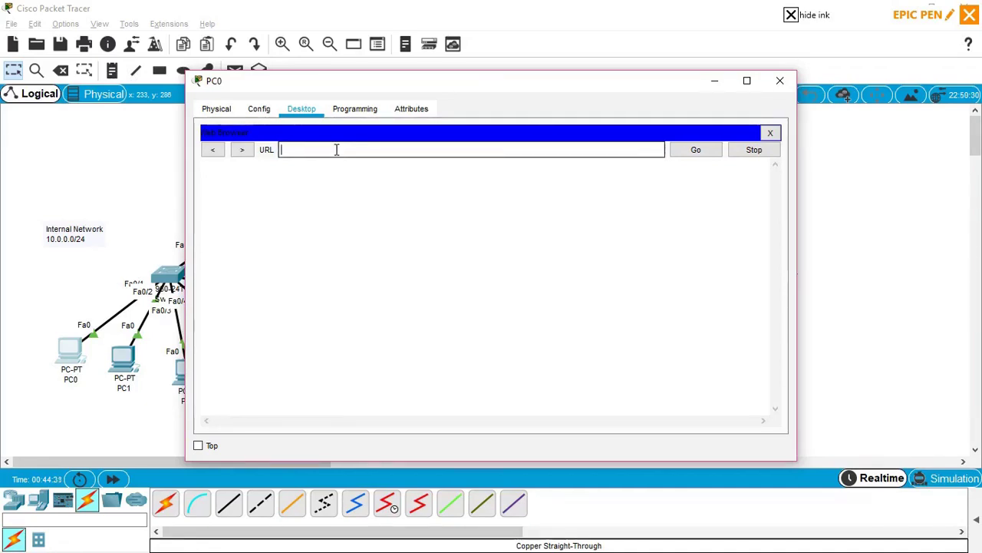
type("www.google.com")
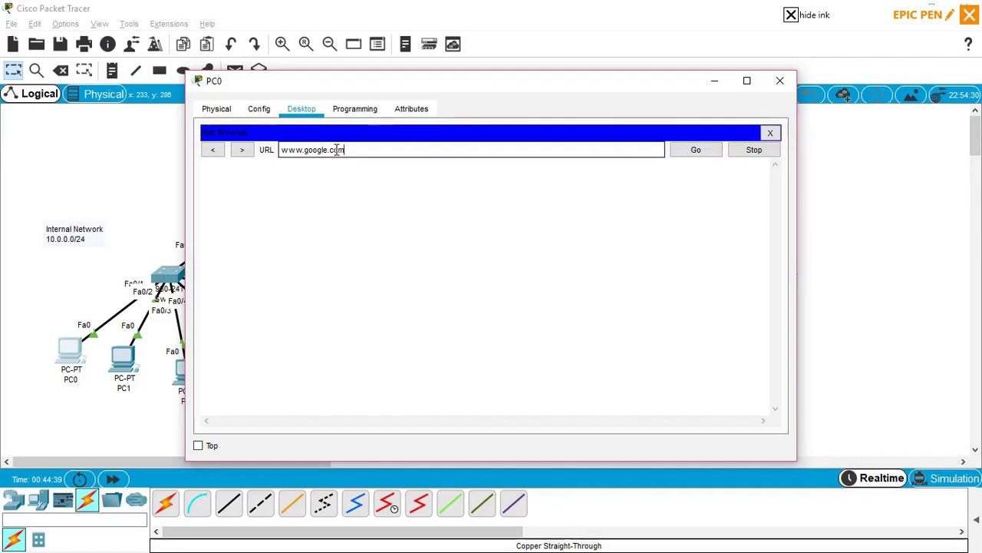
key("Return")
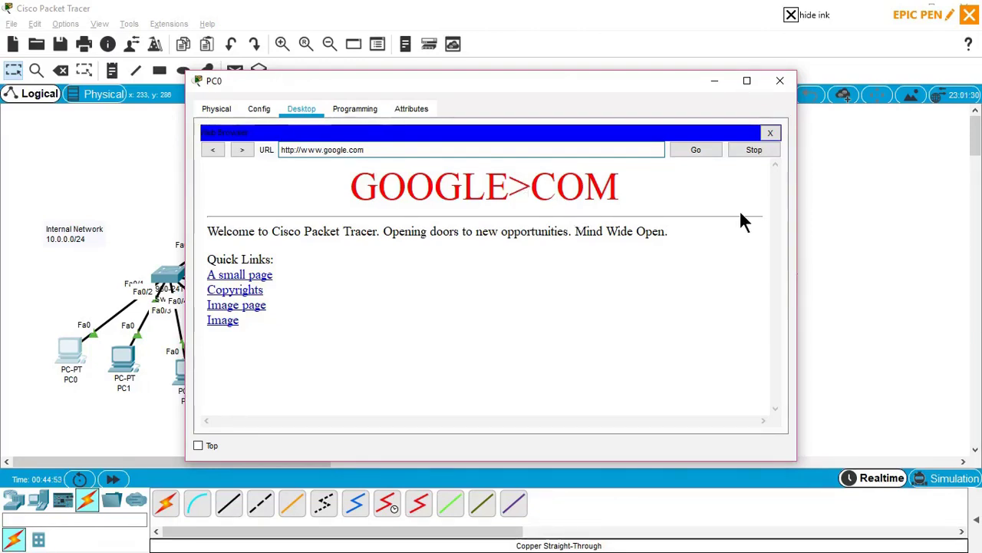
Correct the heading in the google.com server's index.html to GOOGLE.COM, save it over the existing file and close the server window.
key("alt+Tab")
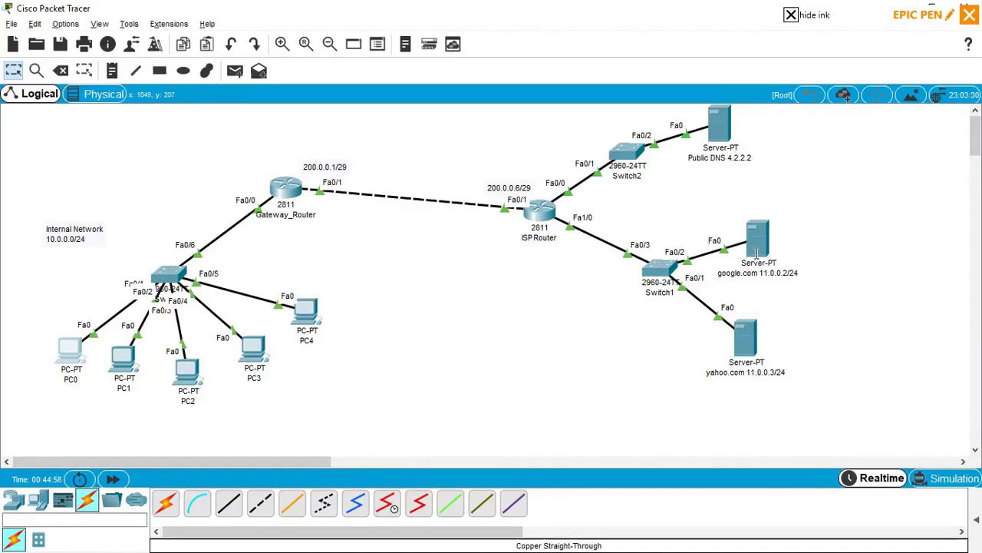
left_click(757, 245)
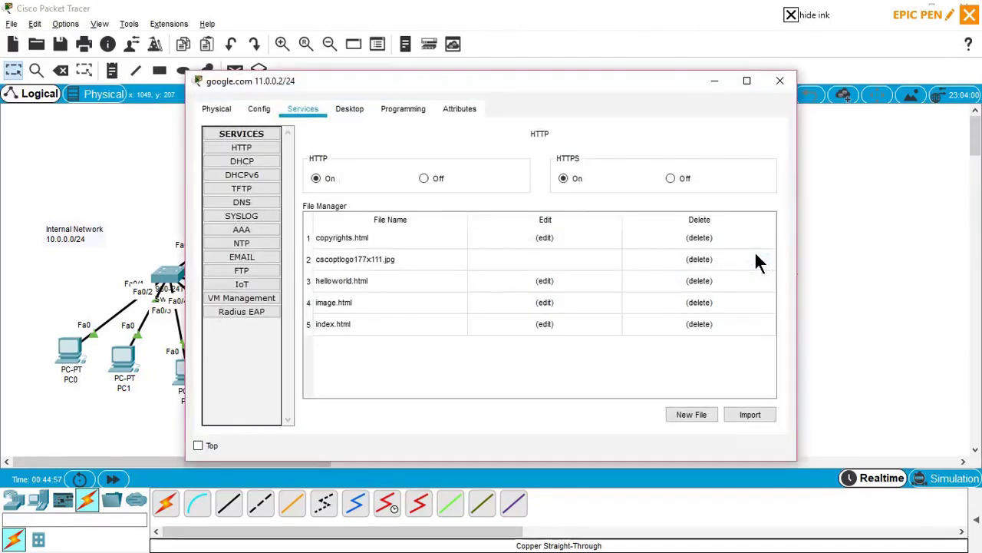
left_click(549, 323)
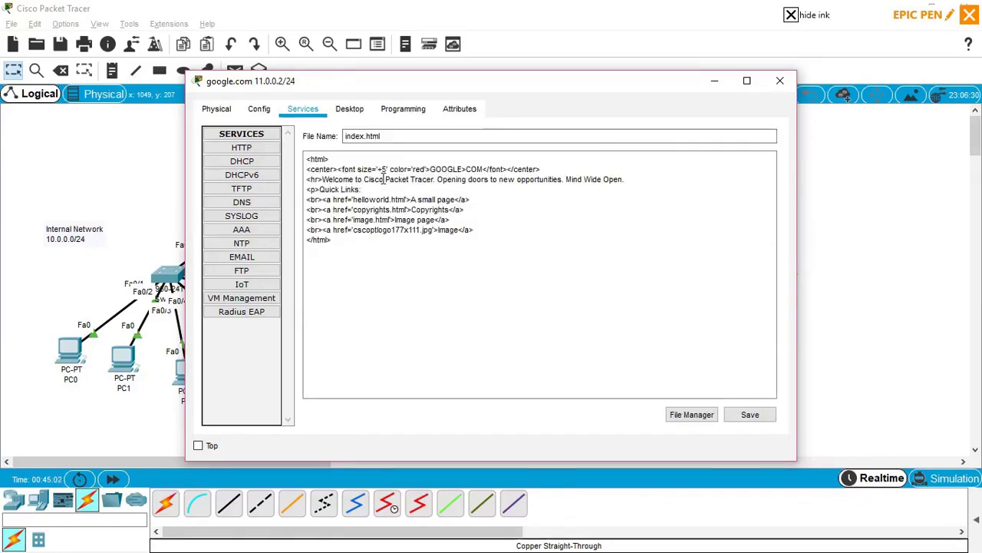
left_click(465, 168)
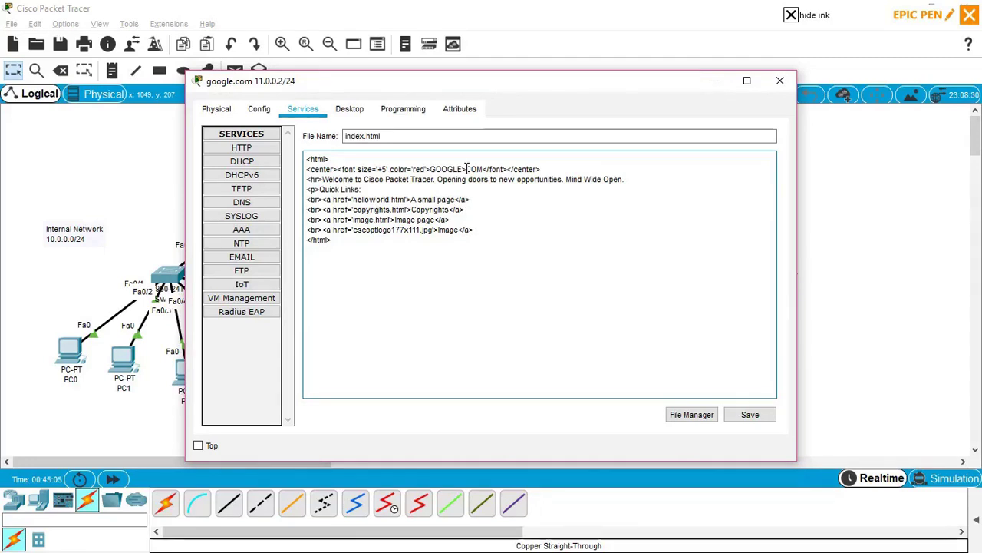
type(".")
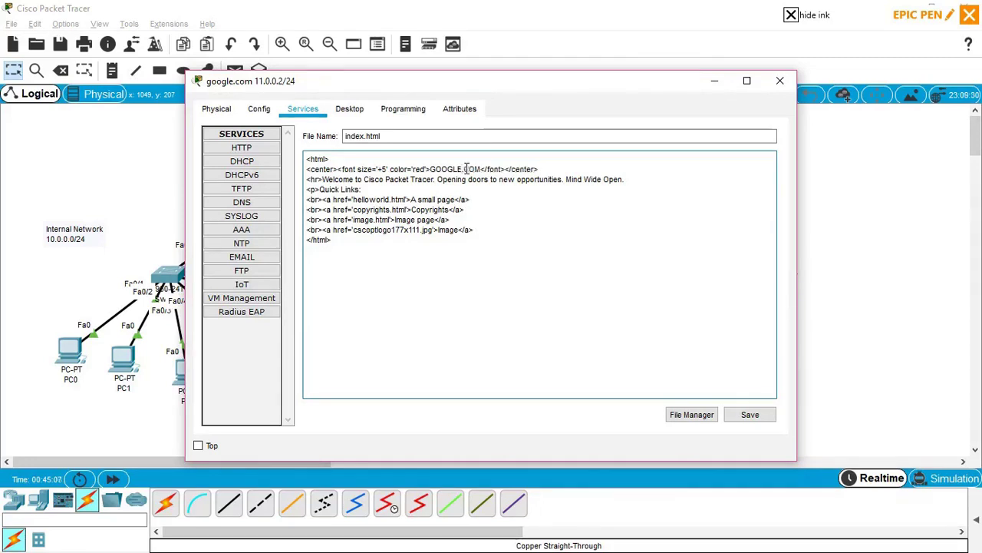
left_click(758, 414)
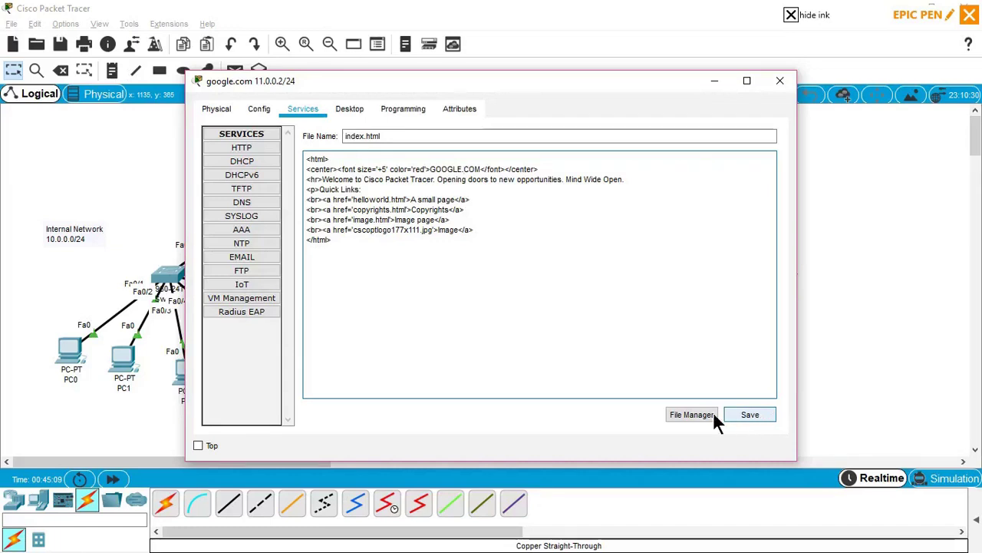
left_click(739, 414)
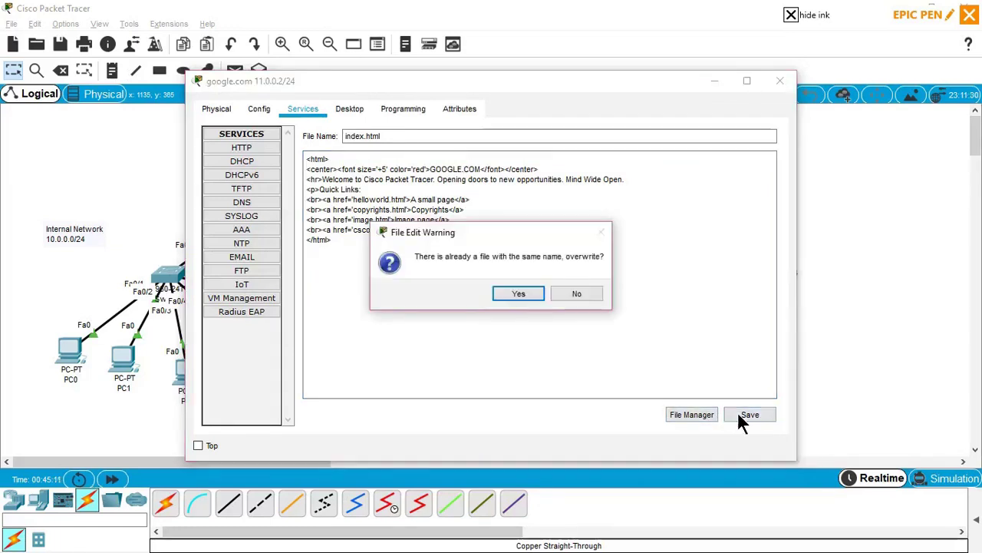
left_click(524, 293)
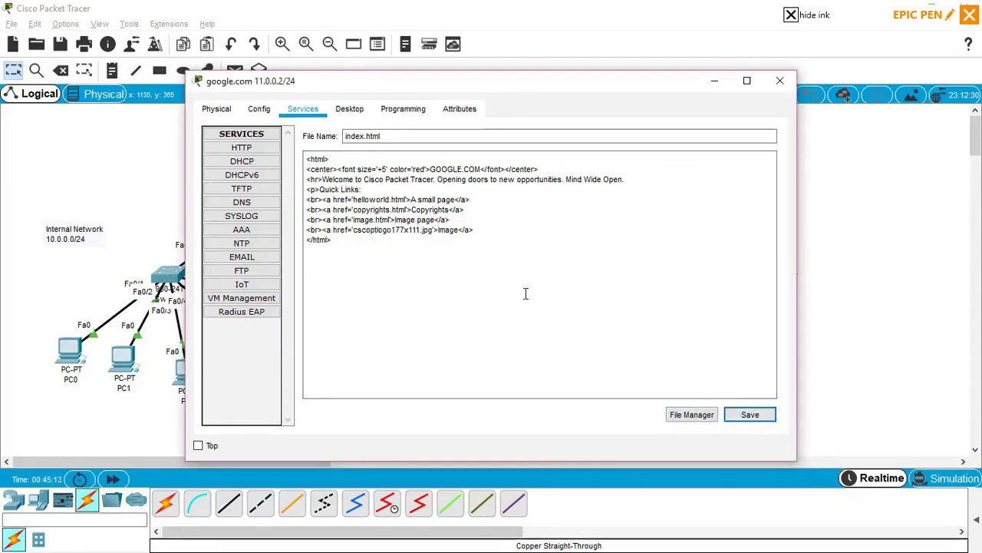
left_click(773, 86)
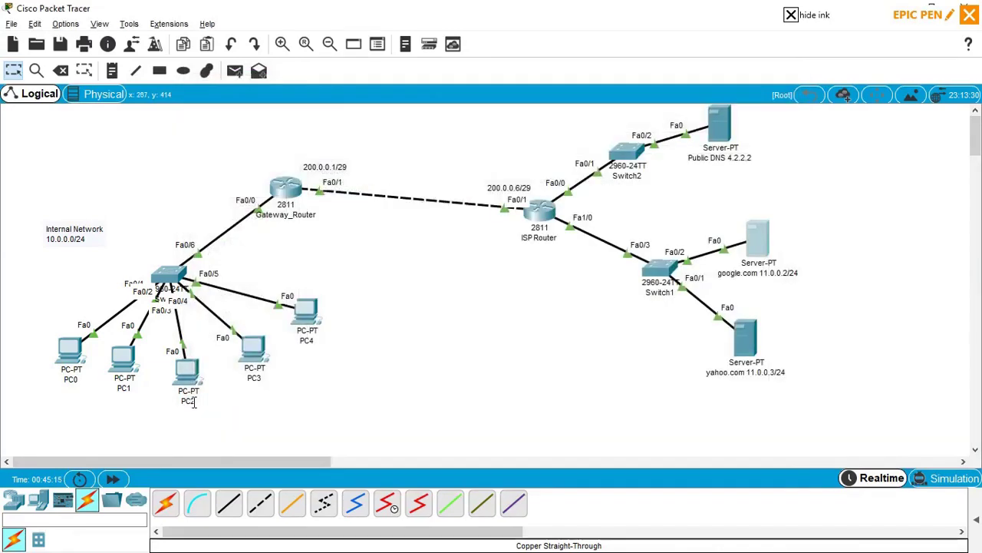
Reload the google.com page in PC0's web browser to check the corrected heading, and close the PC0 window.
left_click(73, 347)
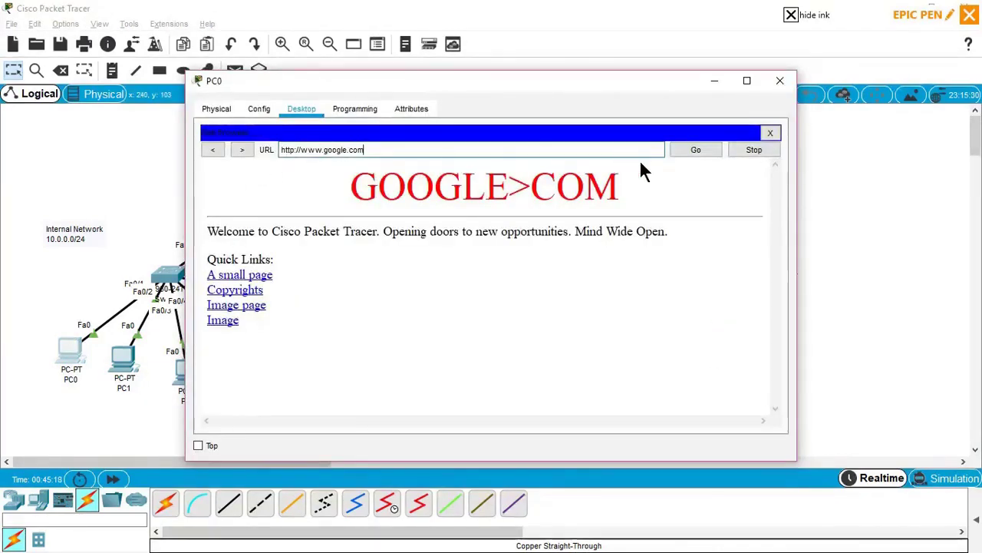
left_click(743, 152)
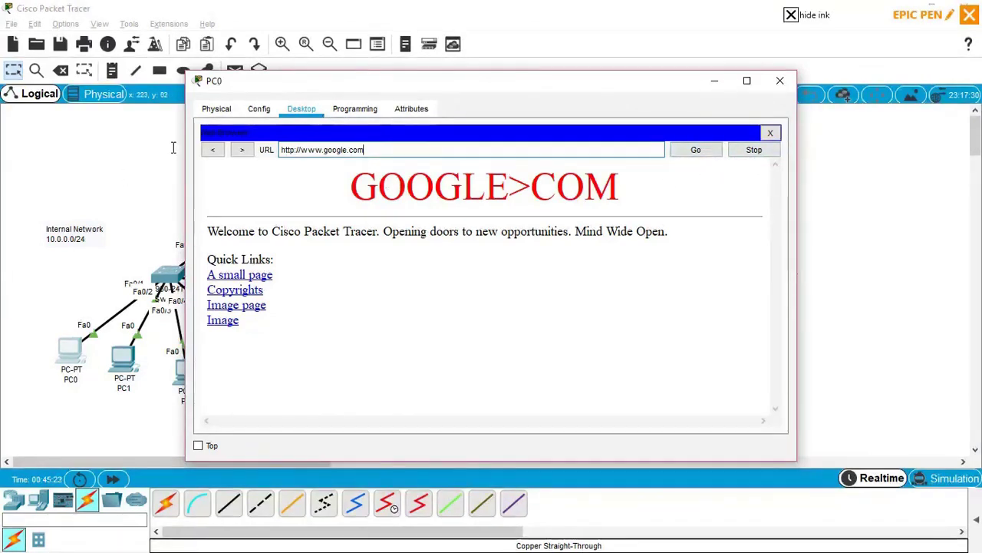
left_click(397, 152)
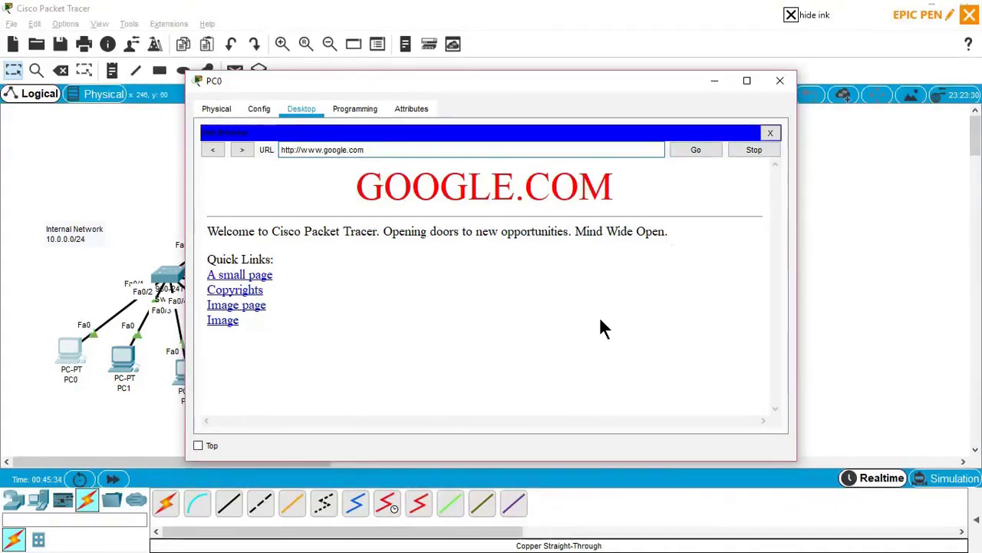
key("alt+F4")
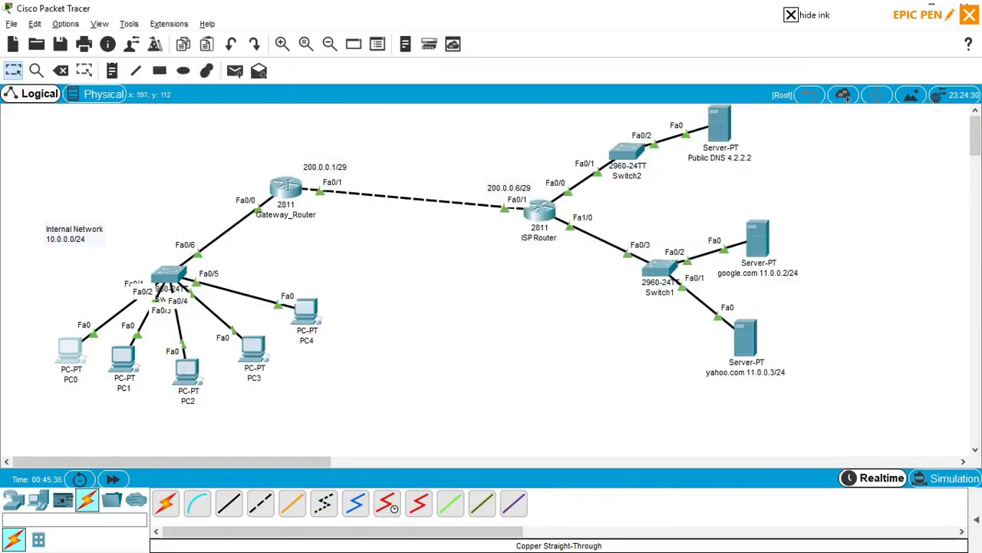
Rerun do show ip nat trans on Gateway_Router and examine the inside local and inside global addresses and the udp and tcp entries.
left_click(287, 185)
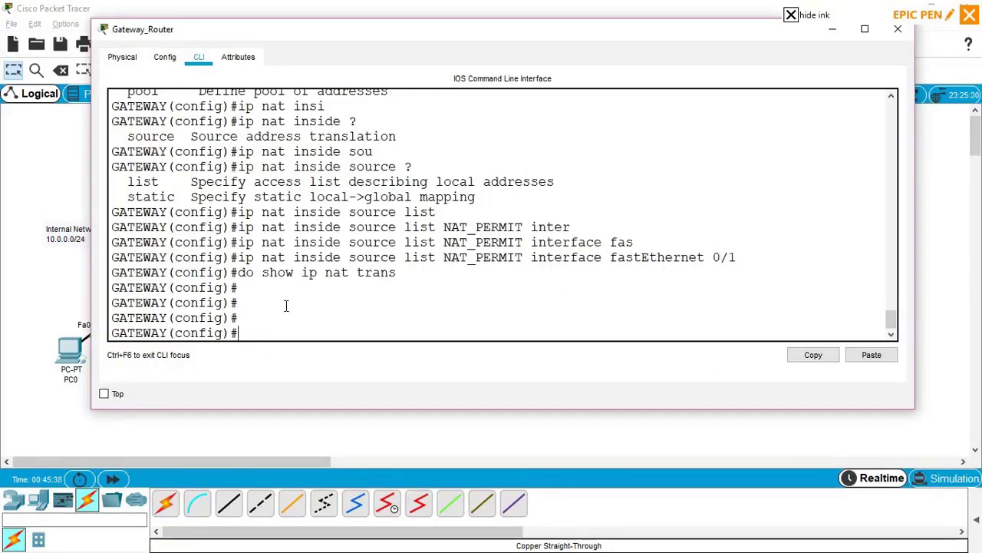
key("Up")
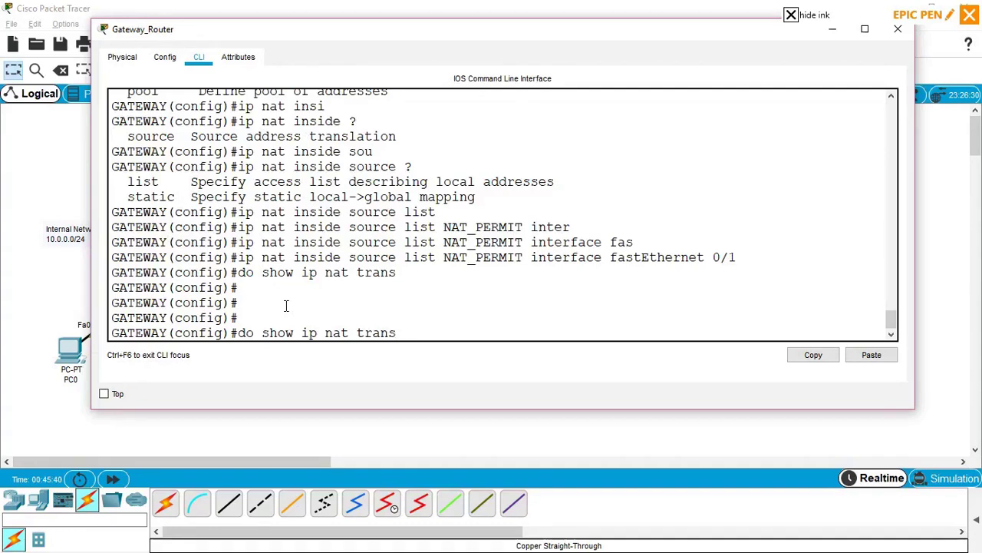
key("Return")
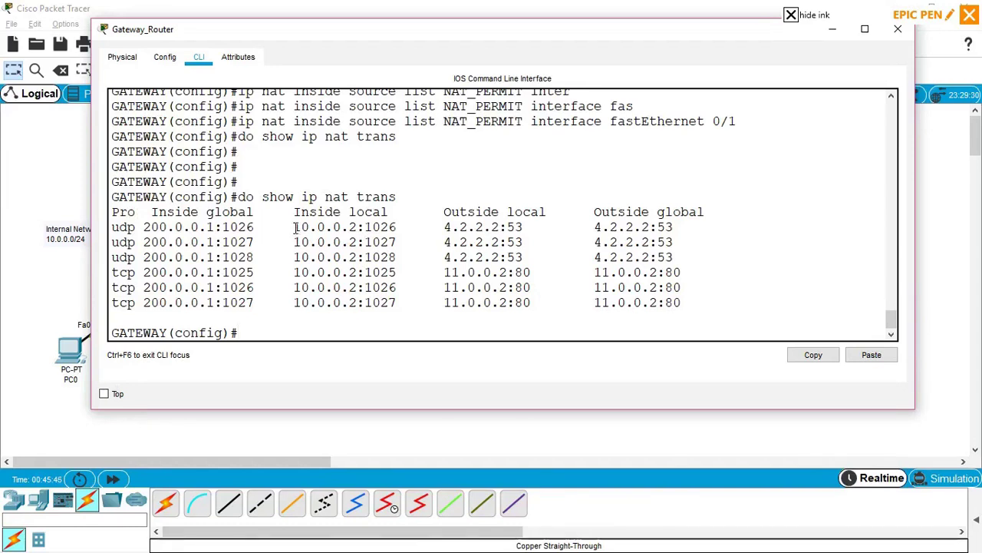
left_click_drag(296, 228, 343, 225)
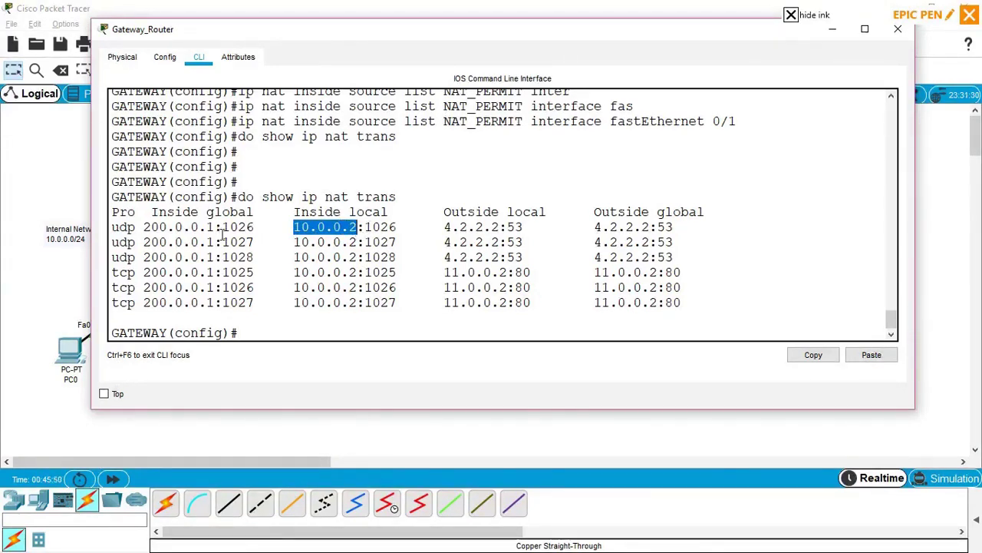
left_click_drag(143, 227, 212, 227)
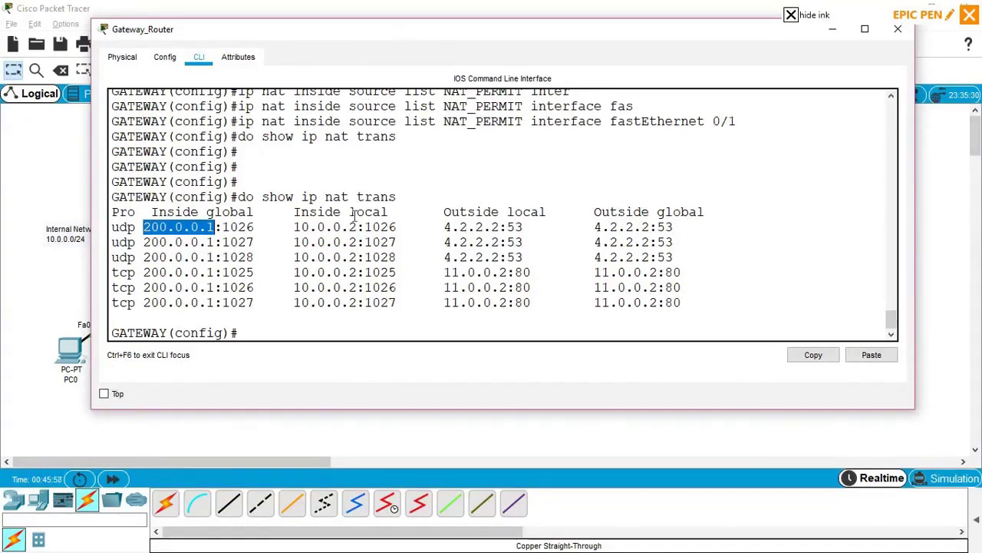
left_click_drag(344, 212, 154, 210)
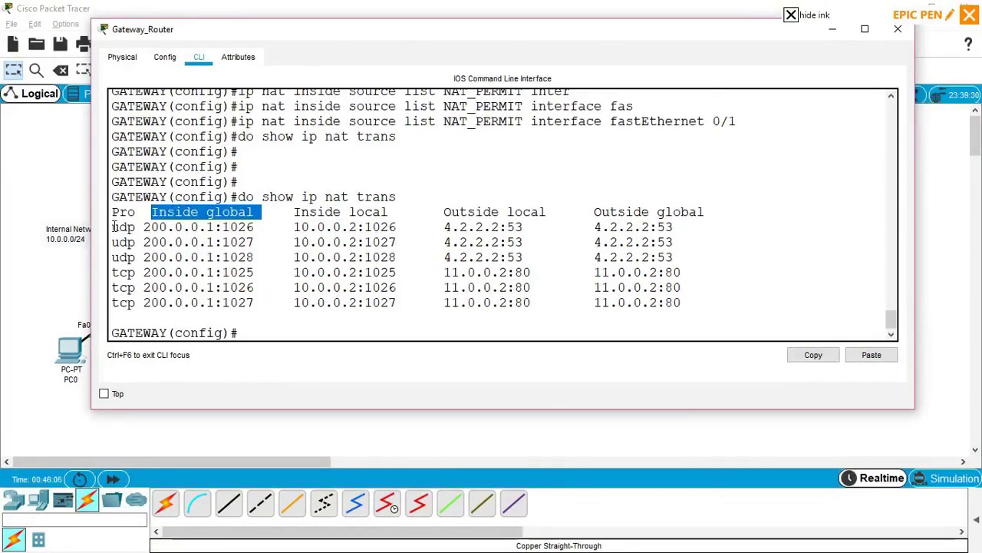
left_click_drag(113, 224, 143, 243)
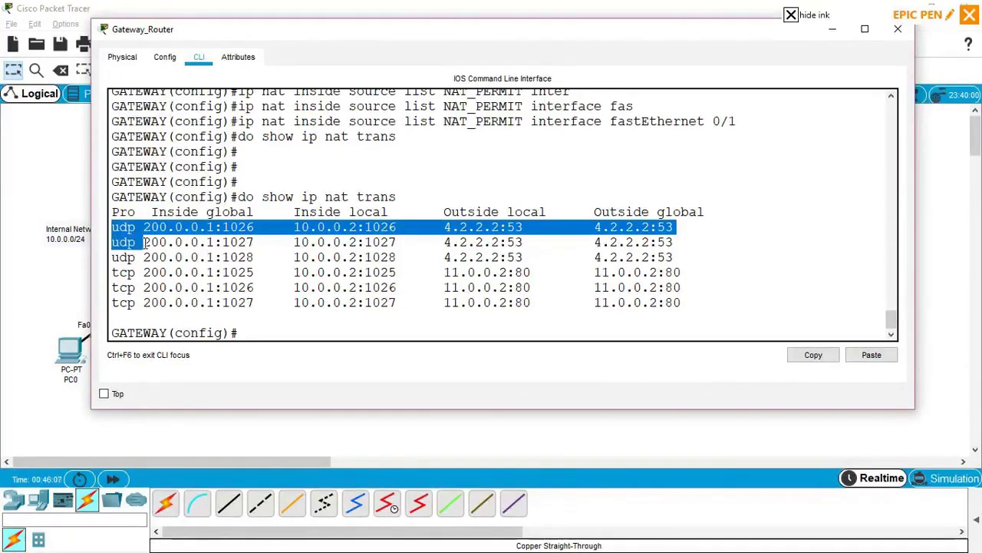
left_click(113, 273)
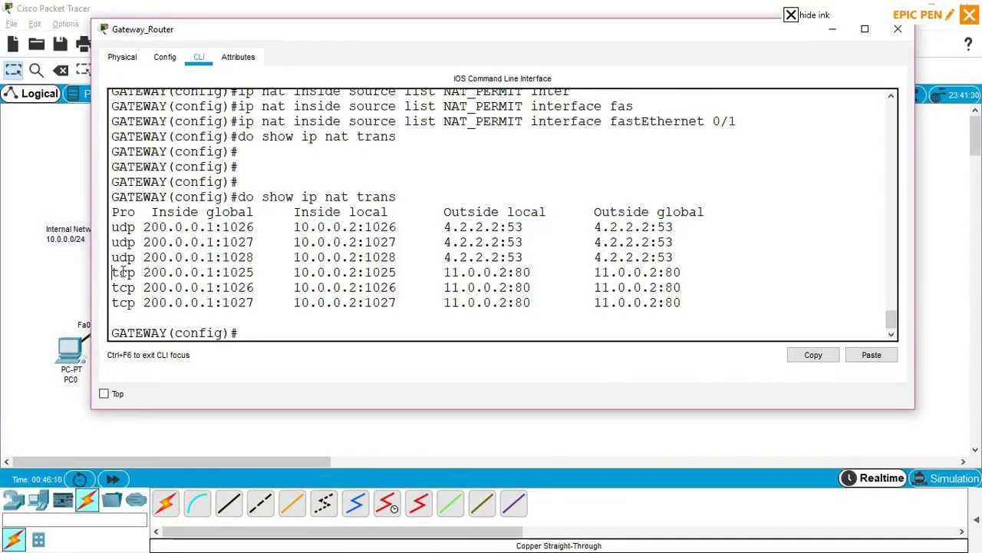
Examine the udp and tcp entries and the outside local addresses in Gateway_Router's NAT translation table, and leave the router window.
left_click_drag(135, 257, 110, 230)
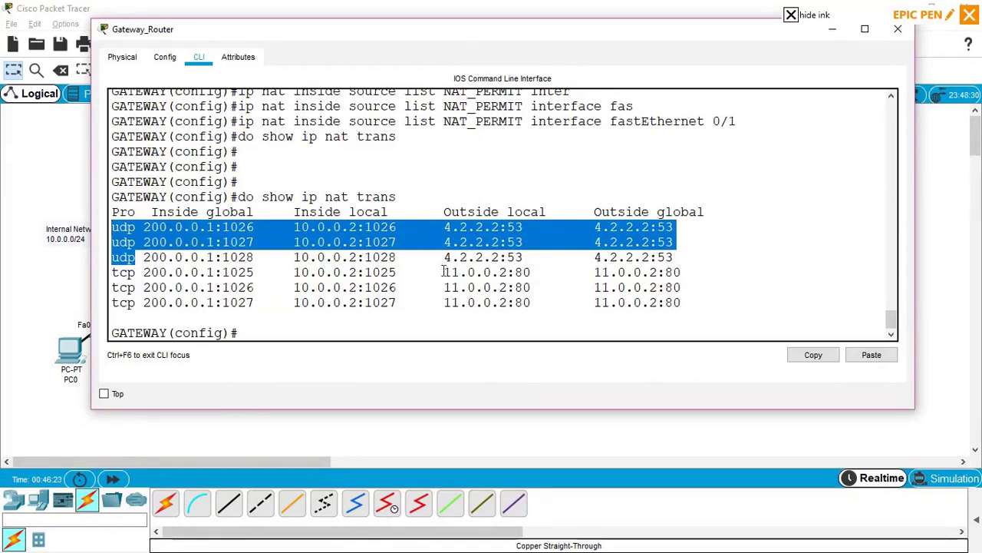
left_click_drag(444, 272, 483, 272)
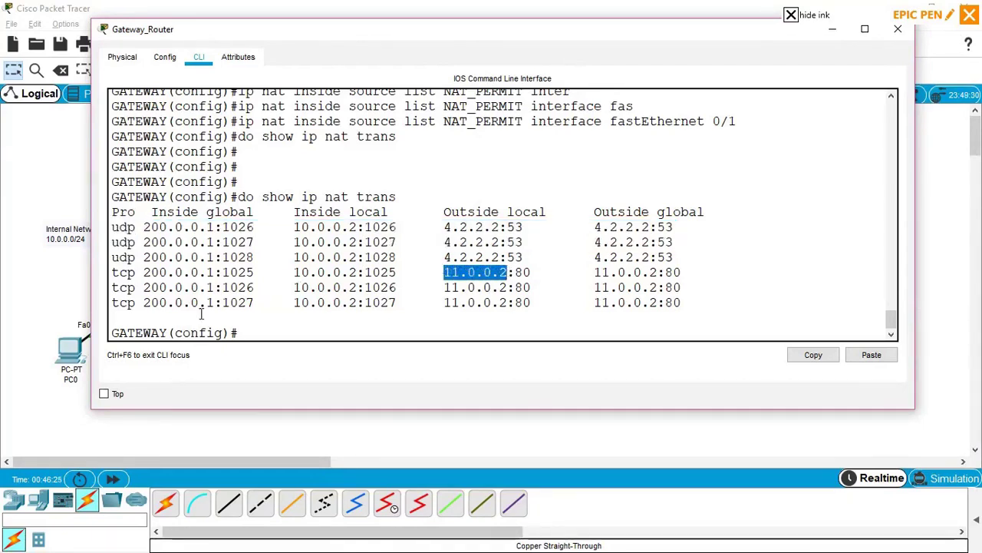
left_click_drag(135, 272, 500, 288)
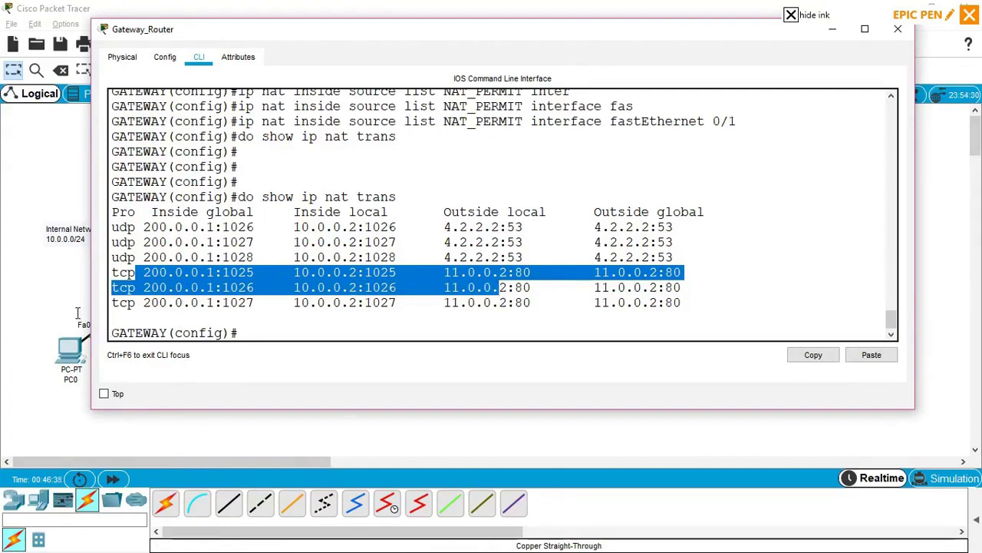
left_click(257, 332)
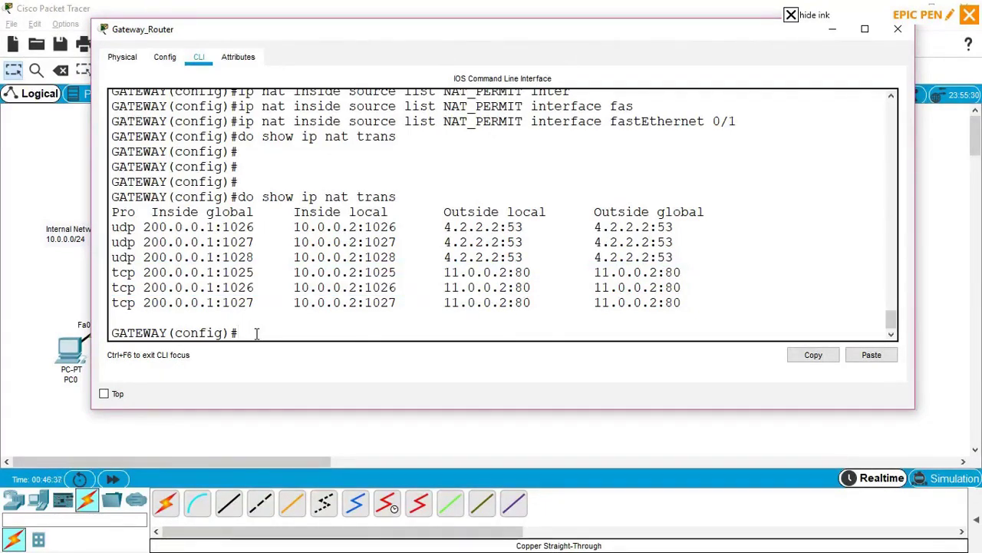
left_click(56, 303)
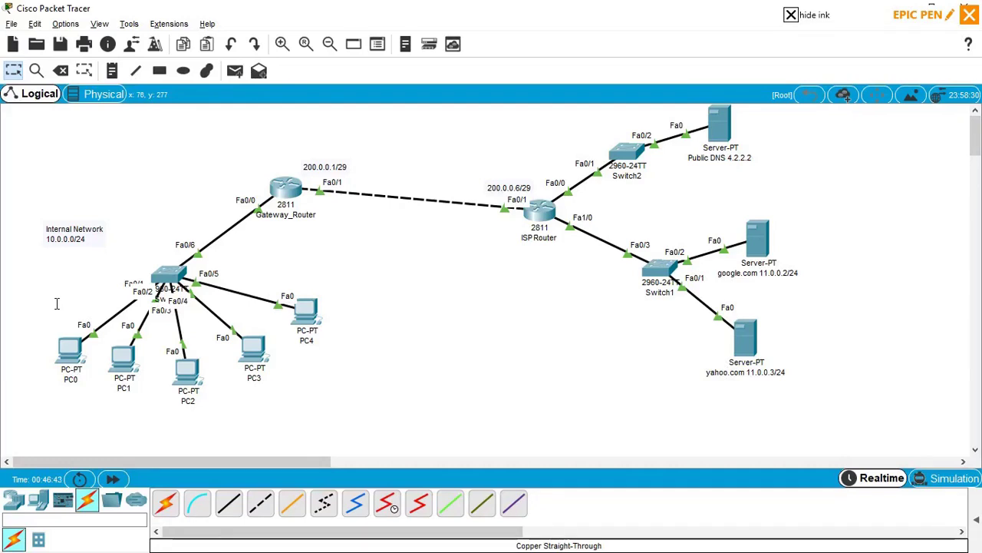
Try to load 11.0.0.2 in PC4's web browser to test its Internet access, and leave the PC4 window.
left_click(304, 310)
key("alt+F4")
left_click(303, 307)
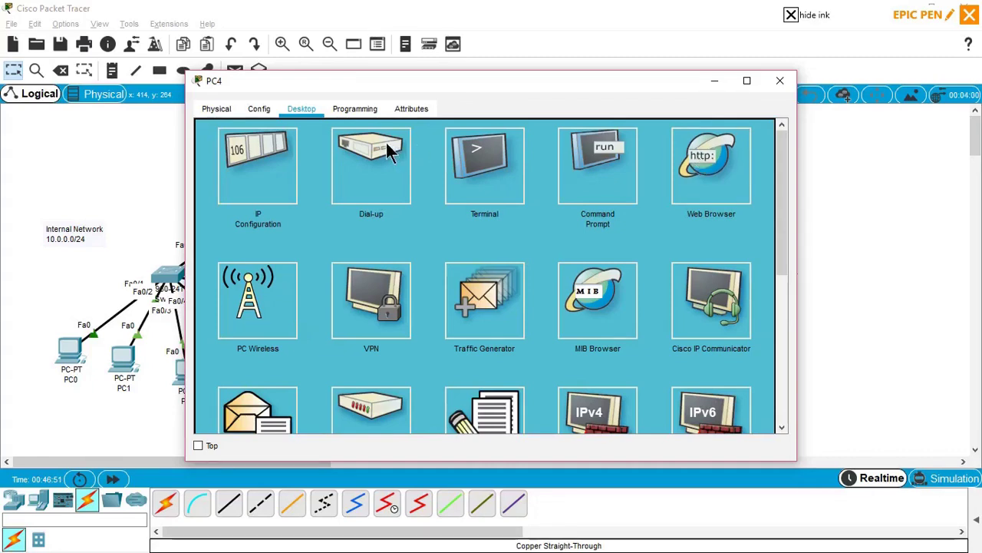
left_click(741, 170)
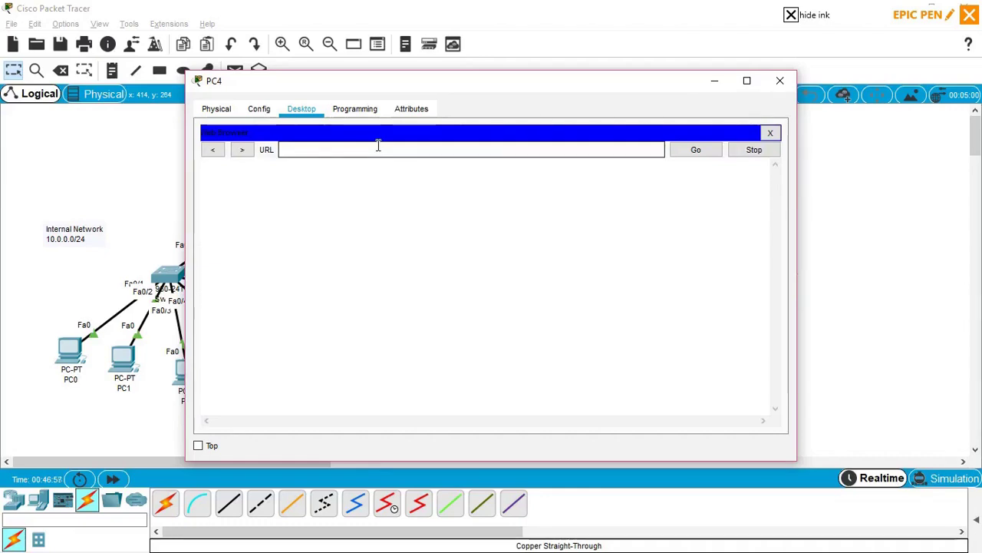
type("11.")
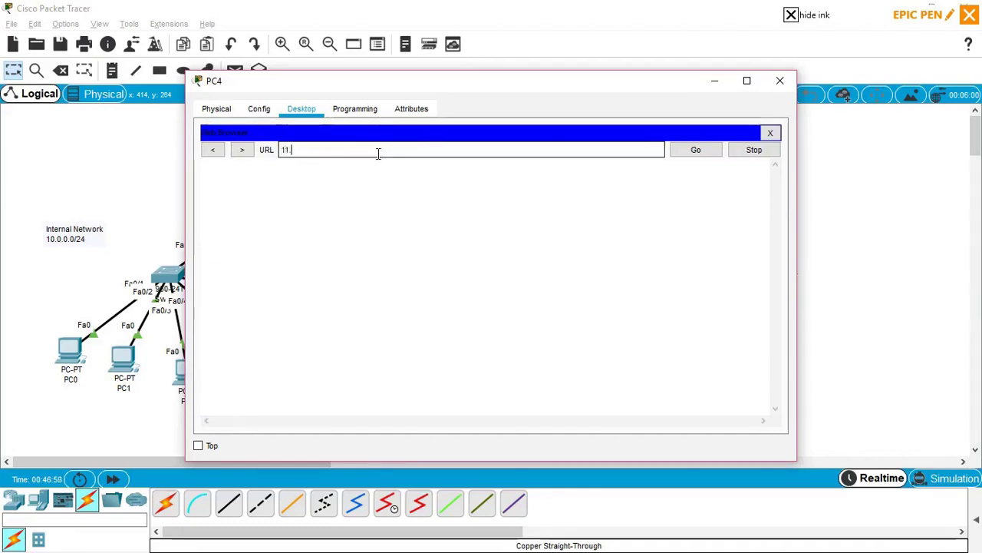
type("0.0.2")
key("Return")
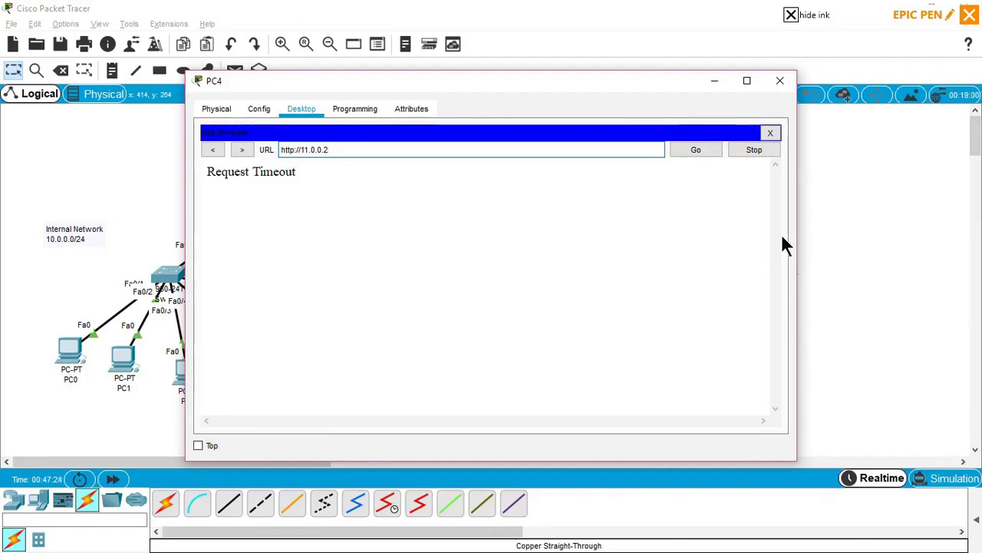
left_click(893, 188)
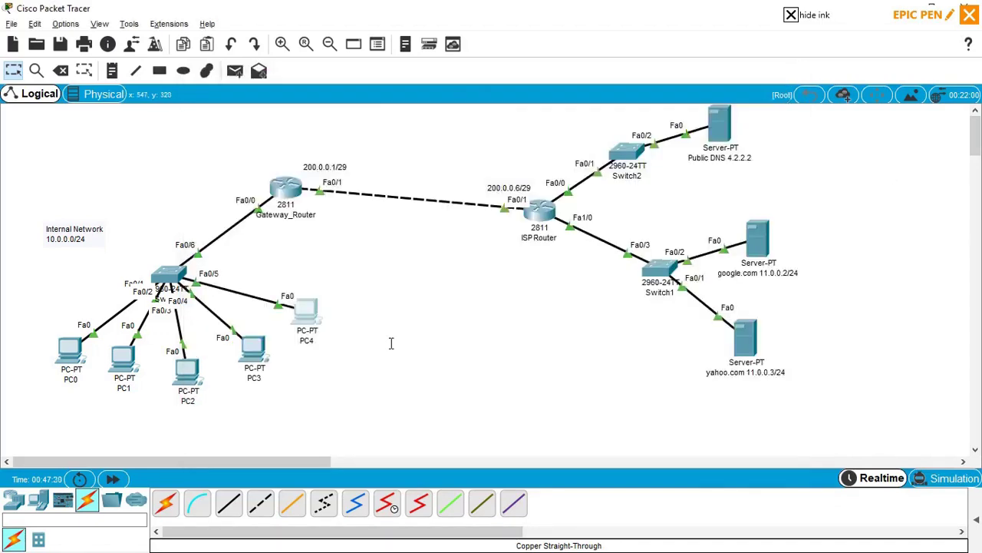
Add a server to the internal network and connect it to FastEthernet0/7 of the internal switch with a copper straight-through cable.
left_click(37, 501)
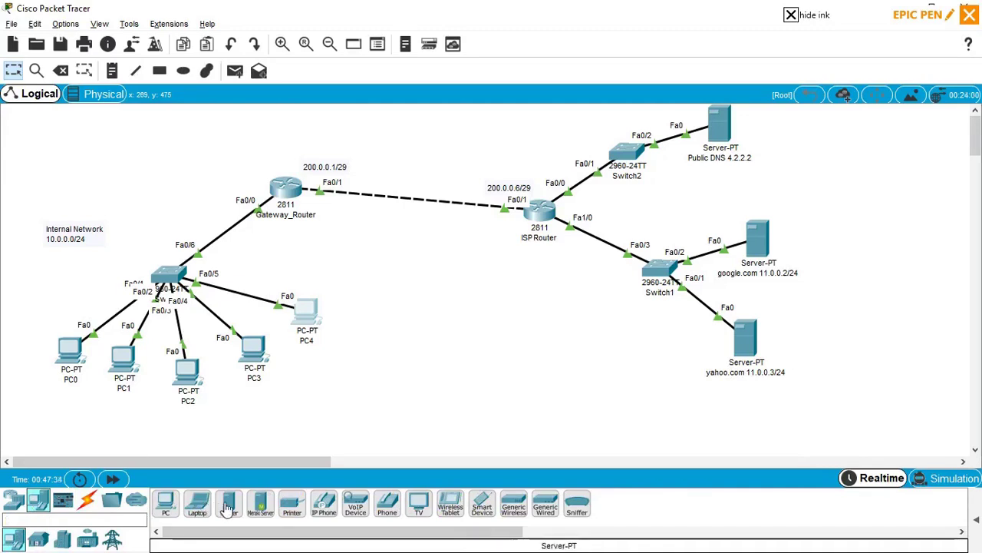
left_click_drag(228, 509, 134, 188)
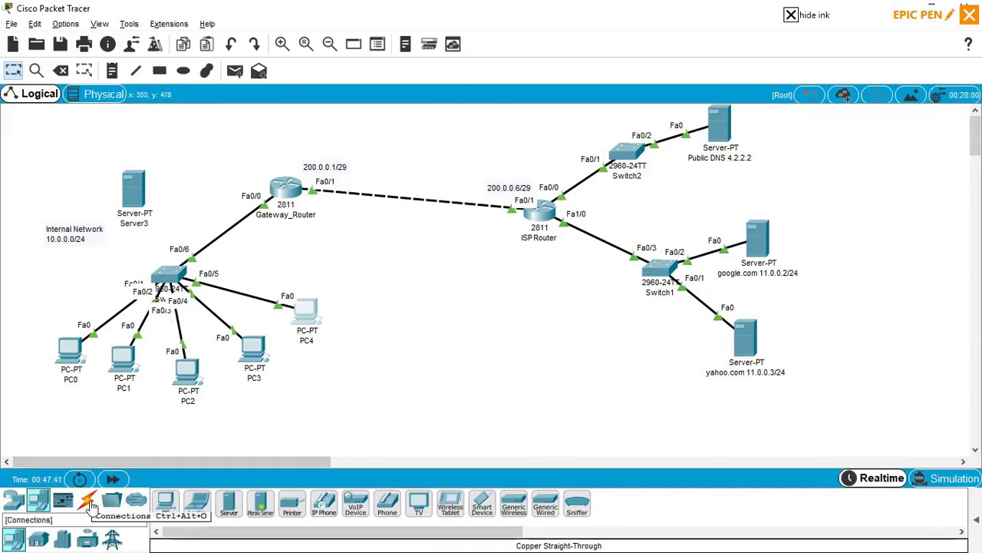
left_click(89, 505)
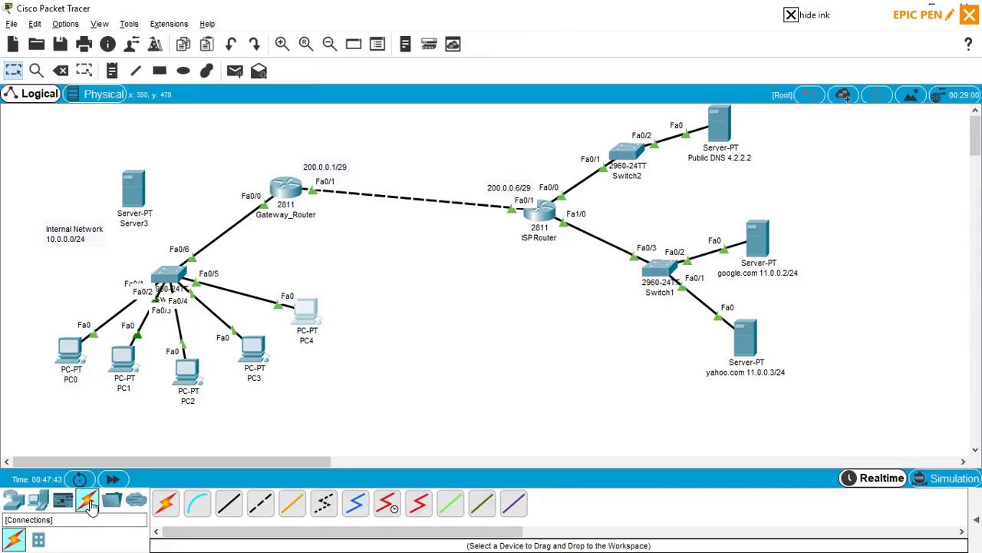
left_click(239, 510)
left_click(127, 188)
left_click(169, 190)
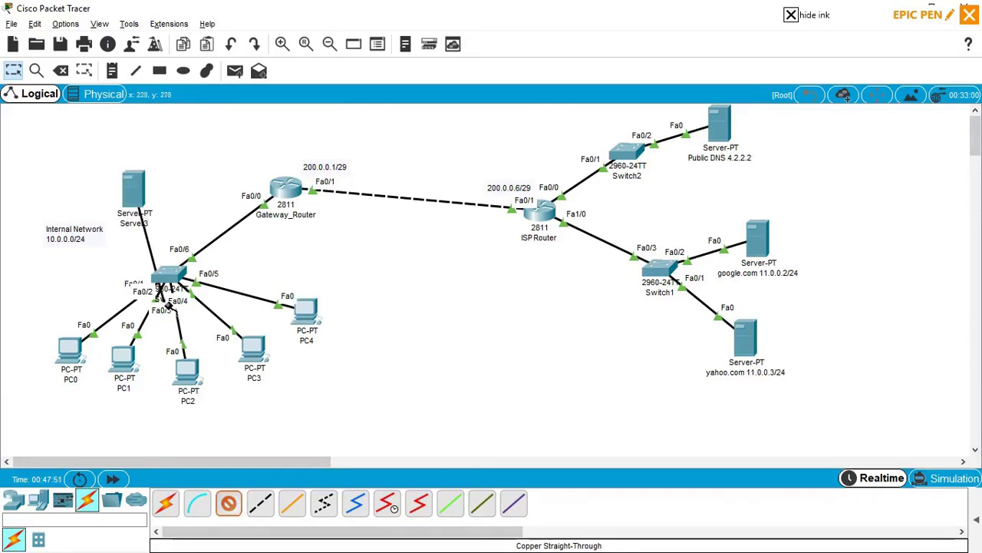
left_click(167, 273)
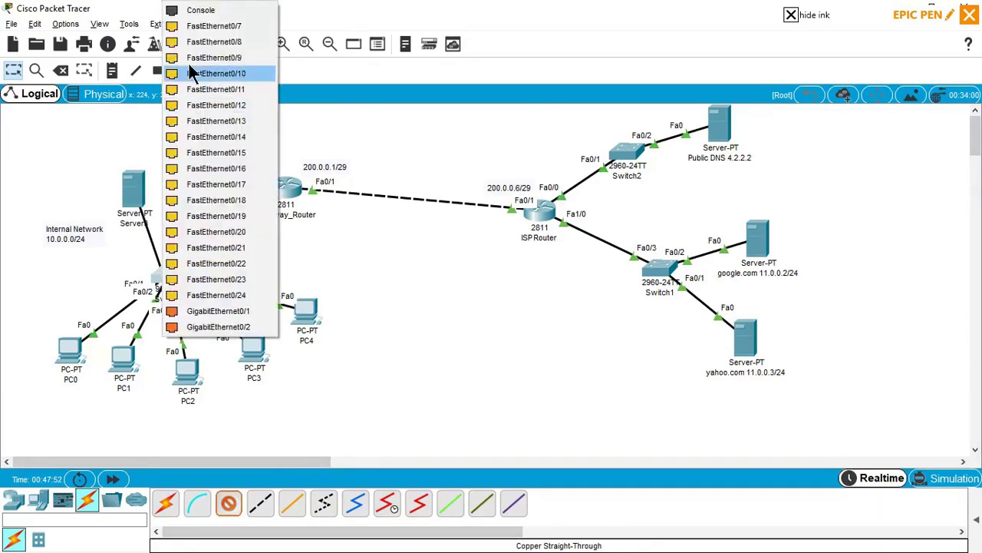
left_click(206, 26)
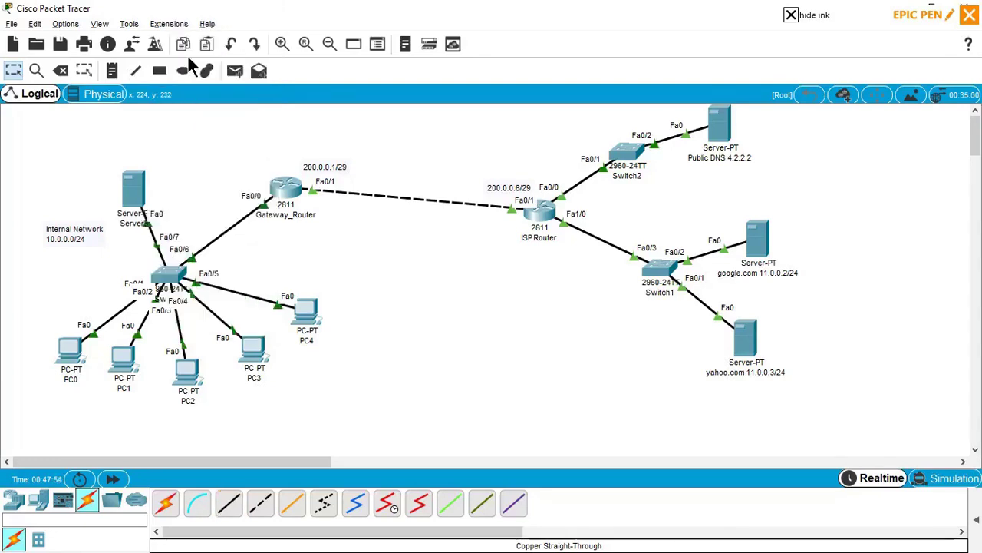
Configure Server3 with static IP address 10.0.0.50, subnet mask 255.255.255.0 and default gateway 10.0.0.1.
left_click(134, 188)
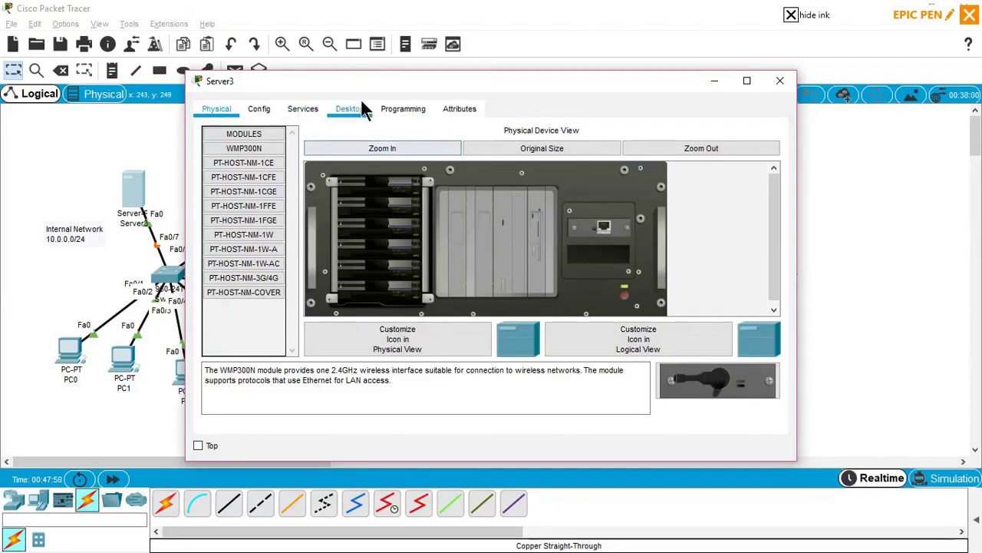
left_click(360, 108)
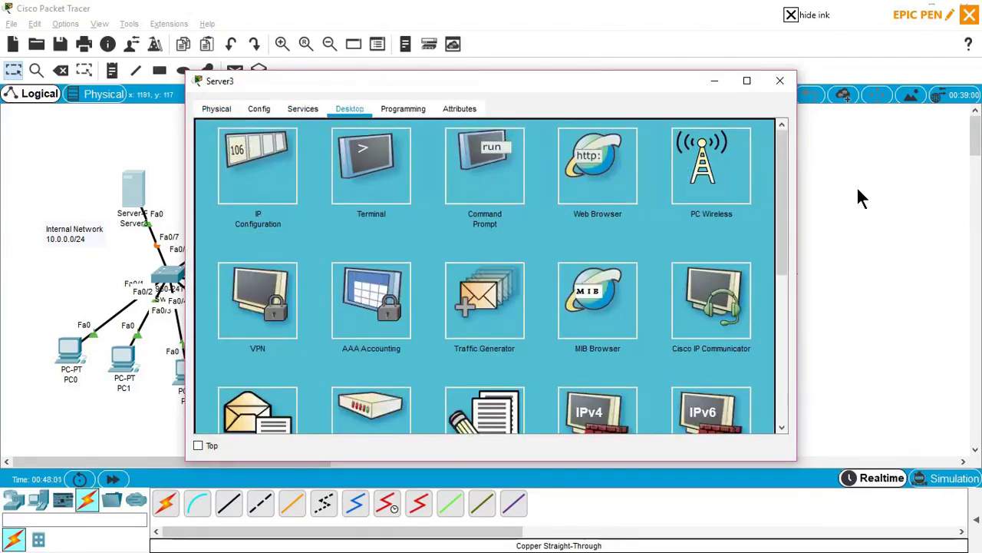
left_click_drag(798, 214, 955, 189)
left_click(299, 179)
left_click(486, 149)
type("10")
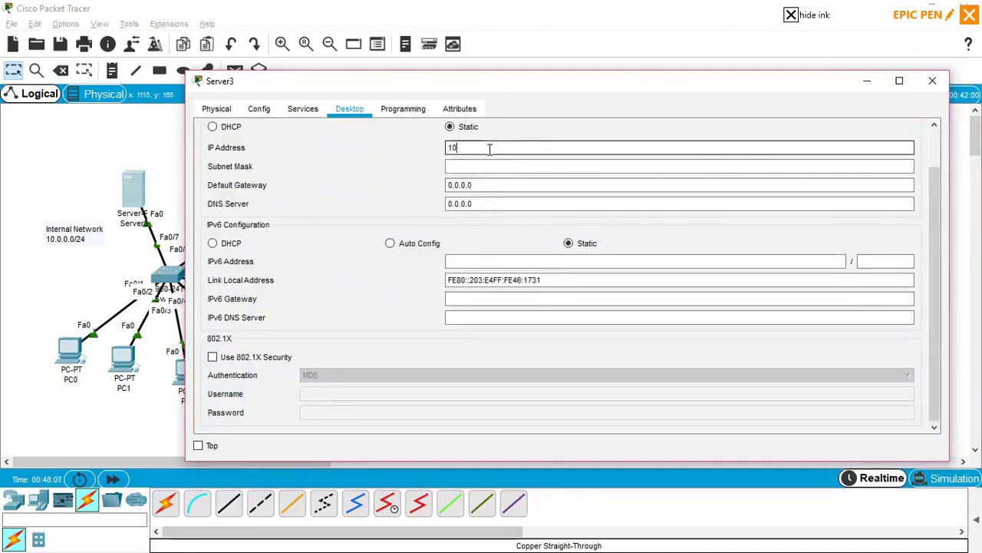
type(".0.0.50")
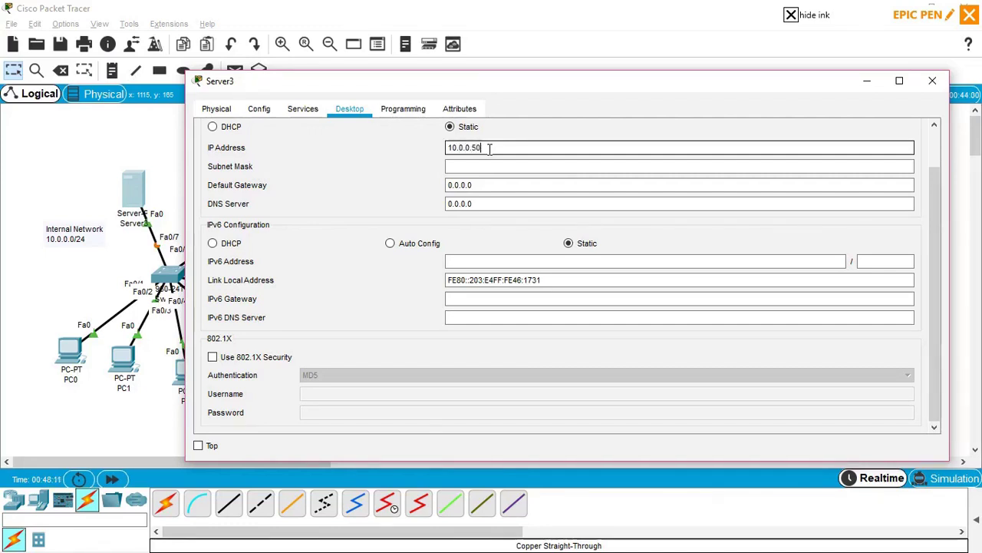
key("Tab")
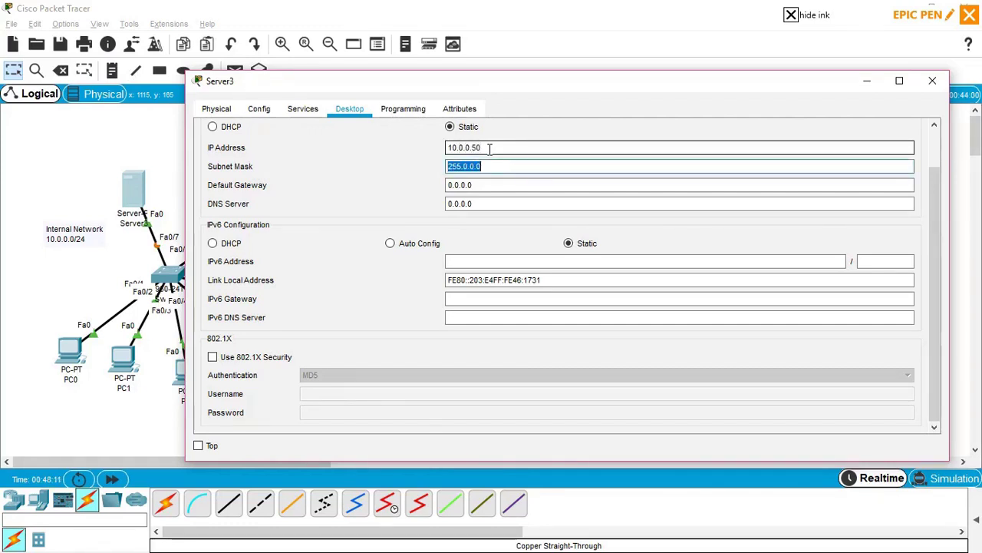
type("255.255.")
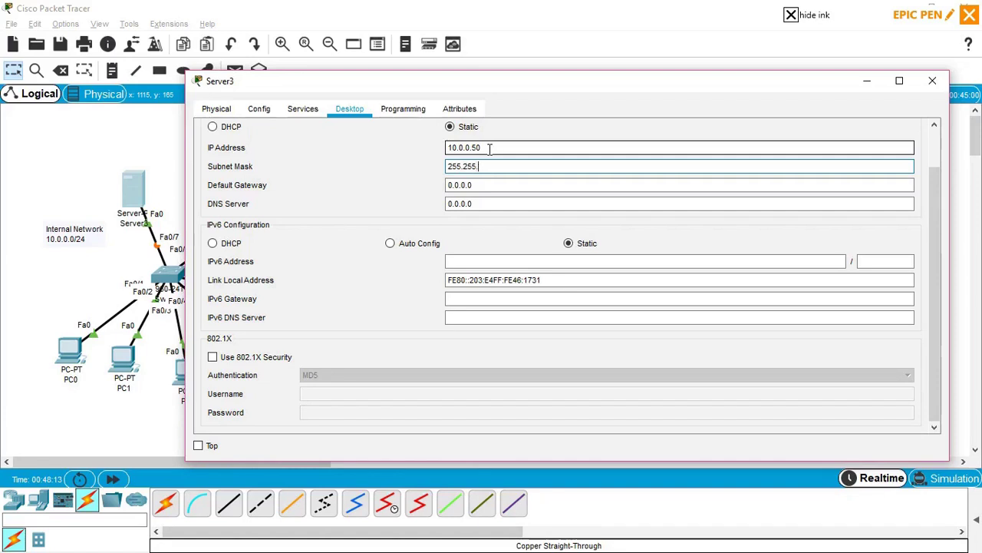
key("Tab")
type("10.0.0.1")
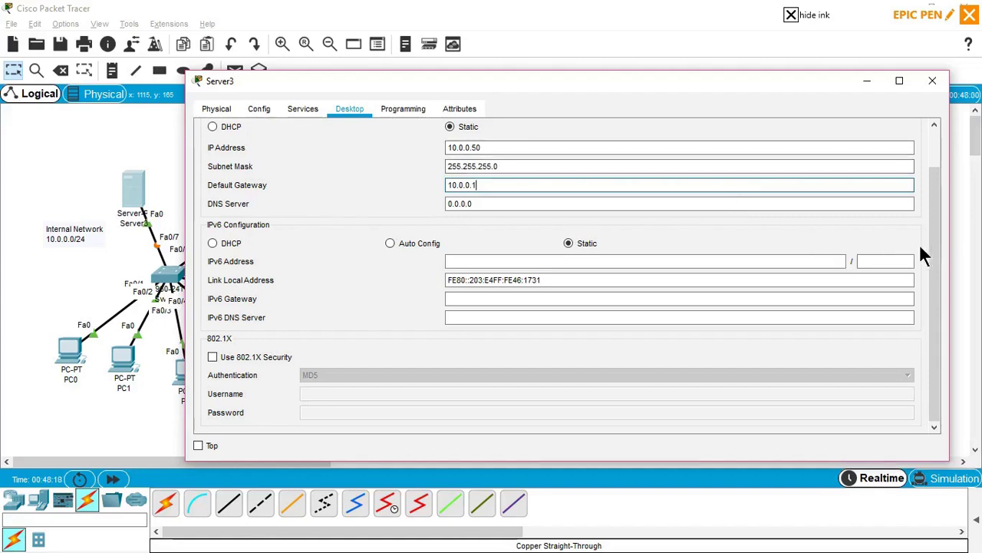
left_click_drag(933, 252, 918, 196)
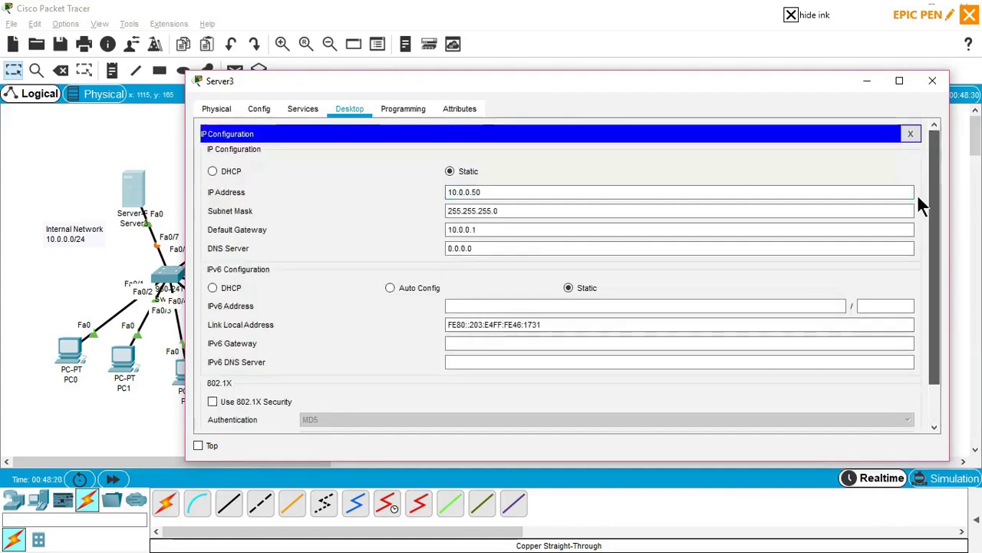
left_click(911, 134)
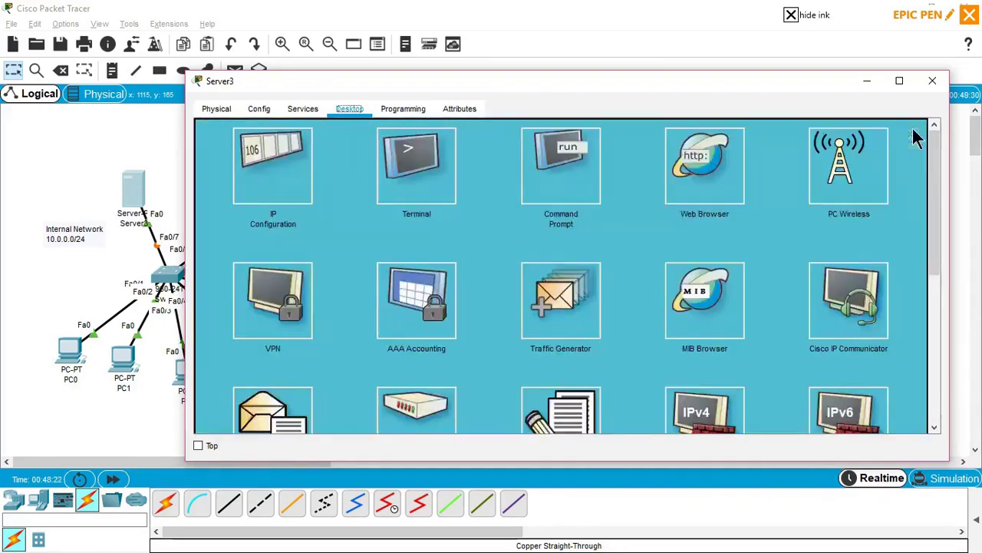
Edit index.html in Server3's HTTP service and replace the heading text Cisco Packet Tracer with XYZ.
left_click(307, 110)
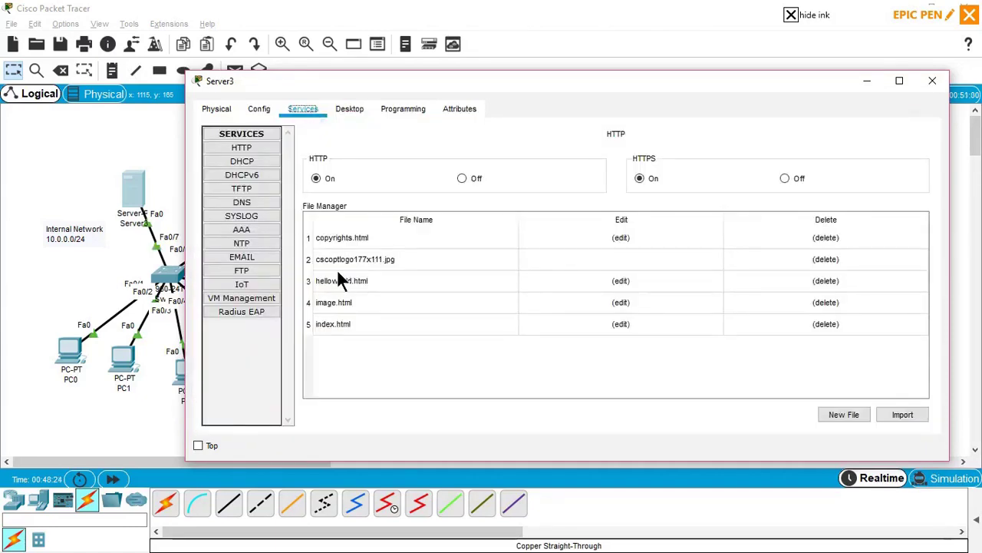
left_click(248, 196)
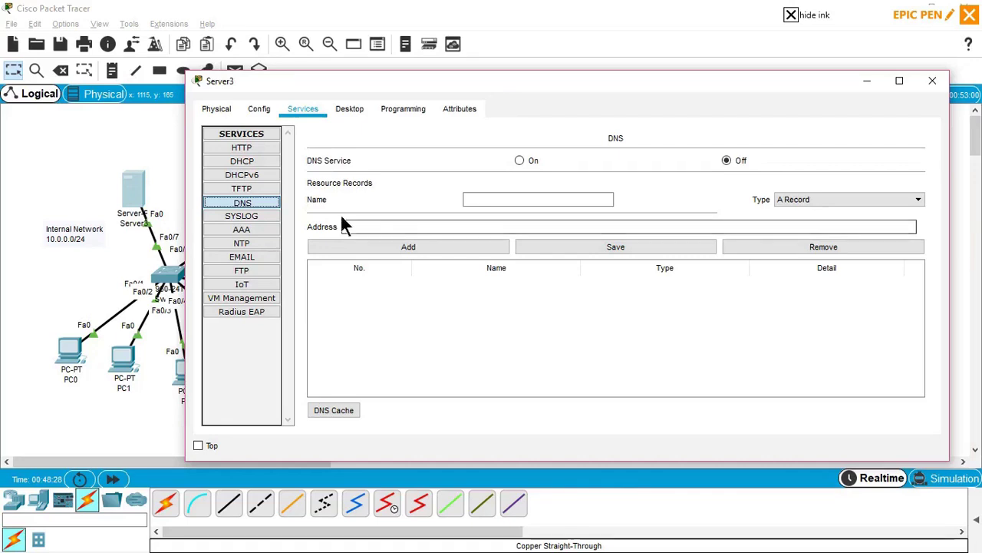
left_click(255, 144)
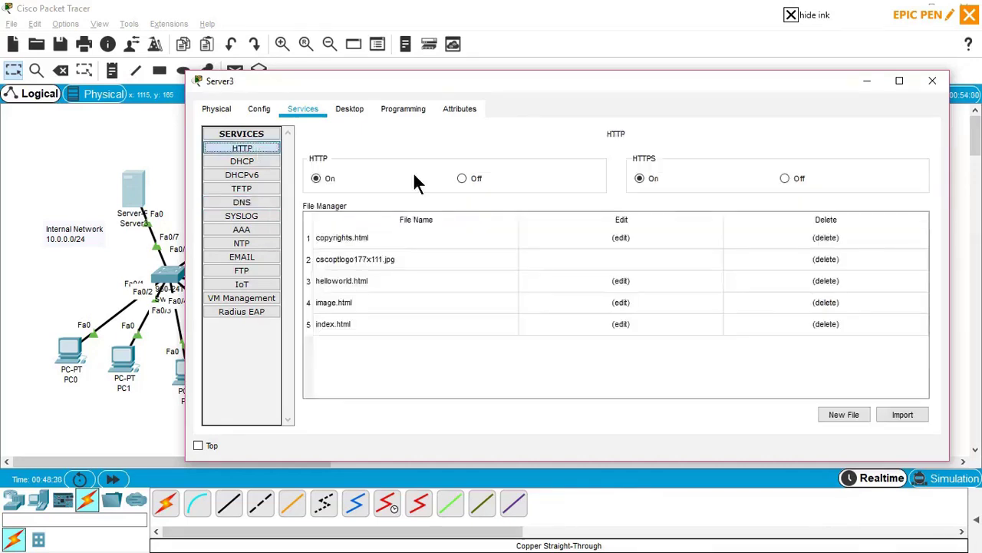
left_click(624, 323)
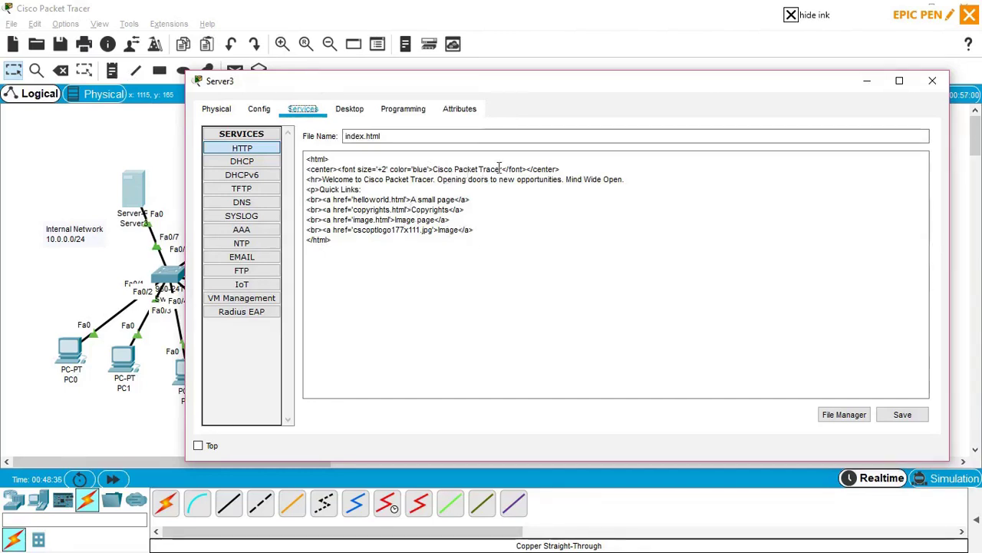
left_click_drag(503, 169, 439, 169)
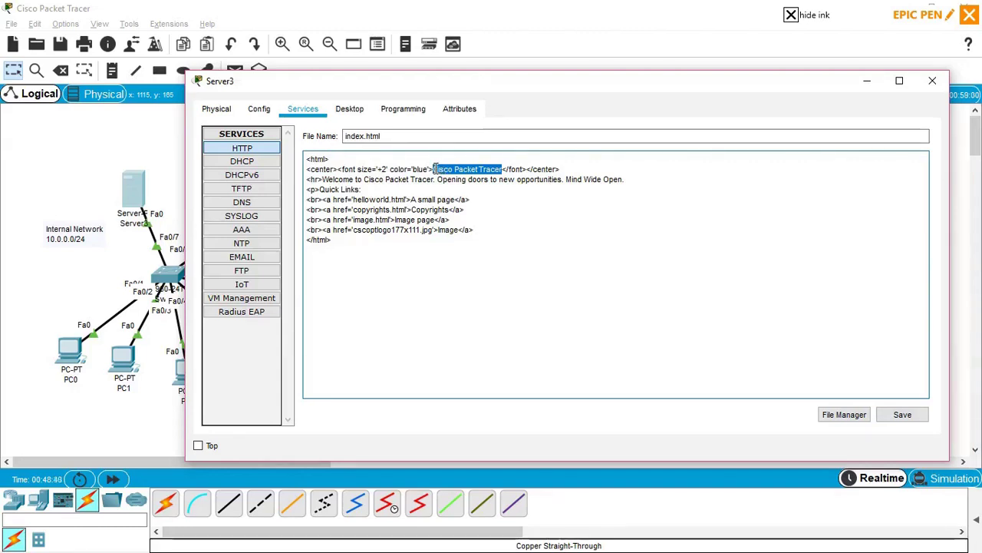
key("BackSpace")
type("XYZ")
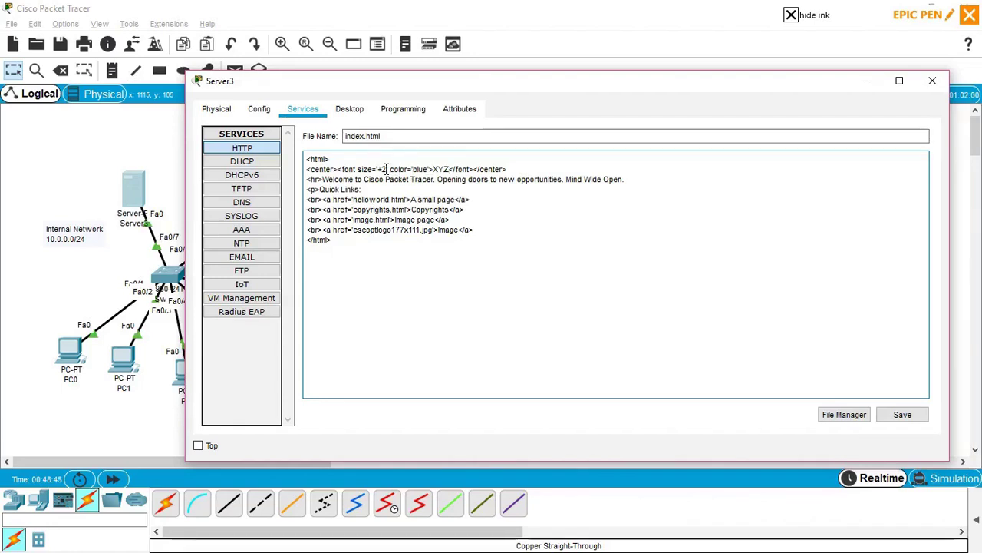
Set the XYZ heading's font size to +5, save index.html over the existing file and close the Server3 window.
left_click(386, 169)
key("BackSpace")
type("5")
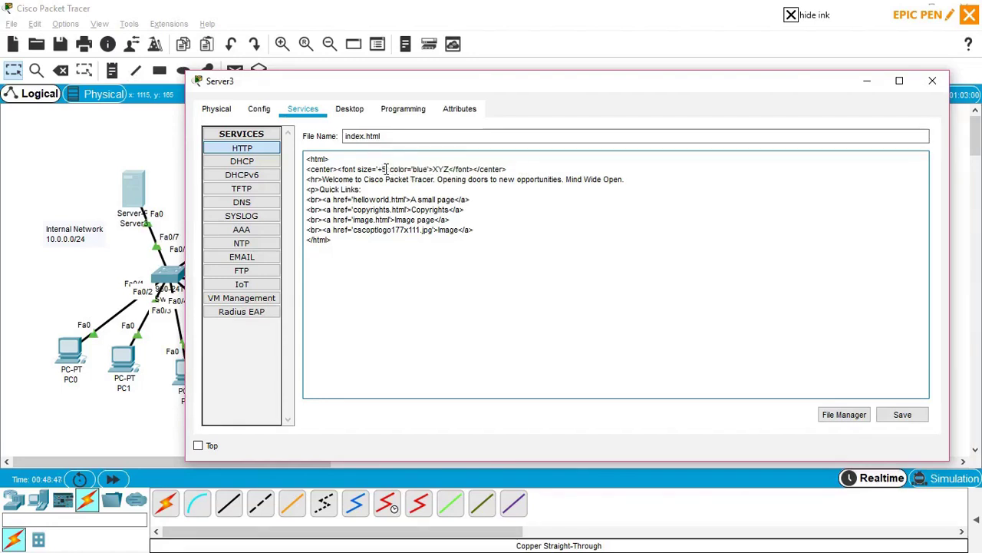
left_click(891, 413)
left_click(597, 294)
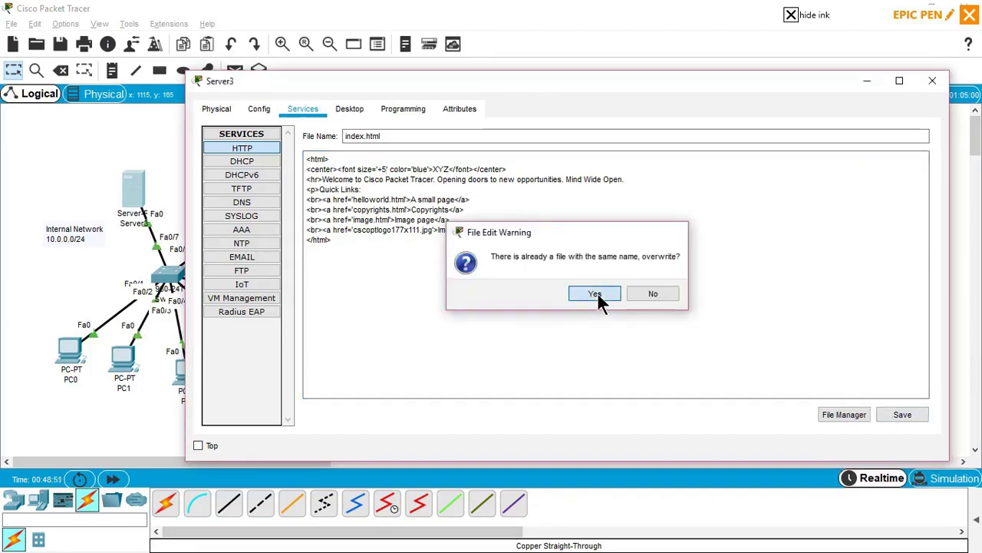
left_click(931, 80)
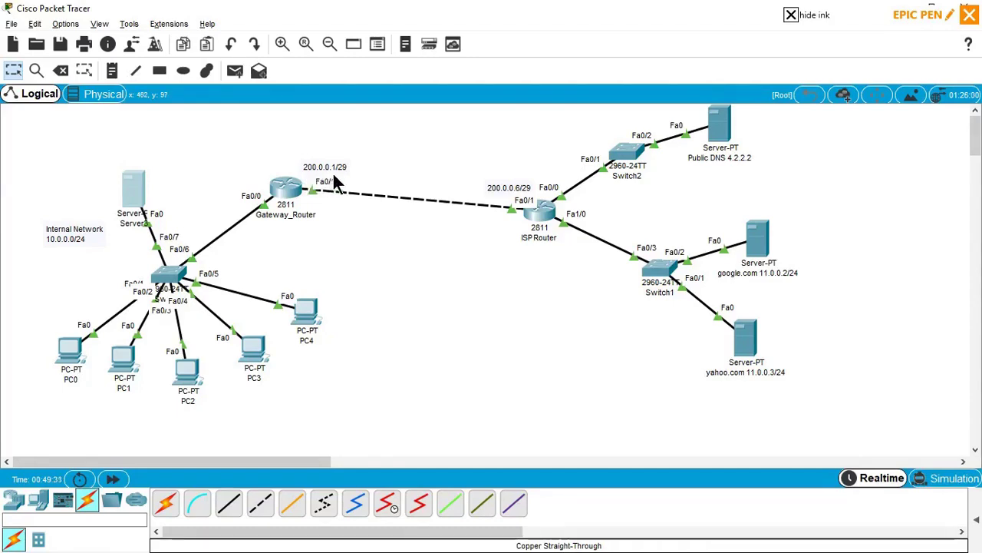
Start an ip nat inside source static command on Gateway_Router in global configuration mode, using context help to list the source and static options.
left_click(286, 188)
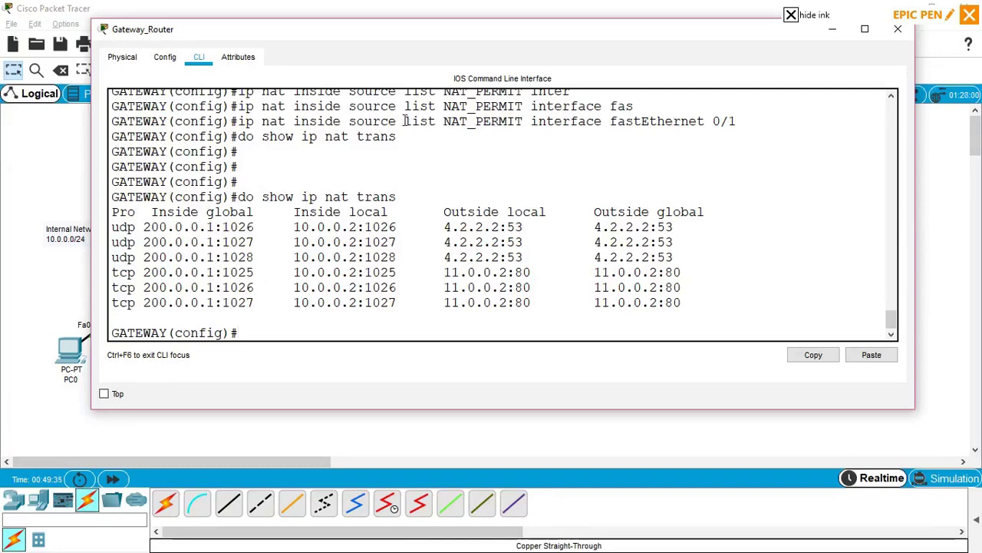
left_click_drag(379, 32, 514, 23)
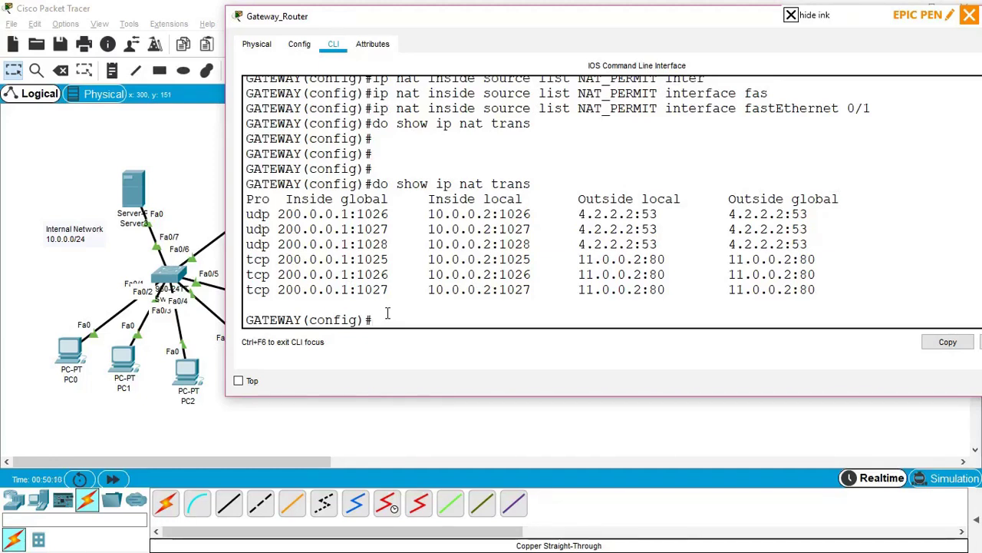
type("ip nat")
key("Tab")
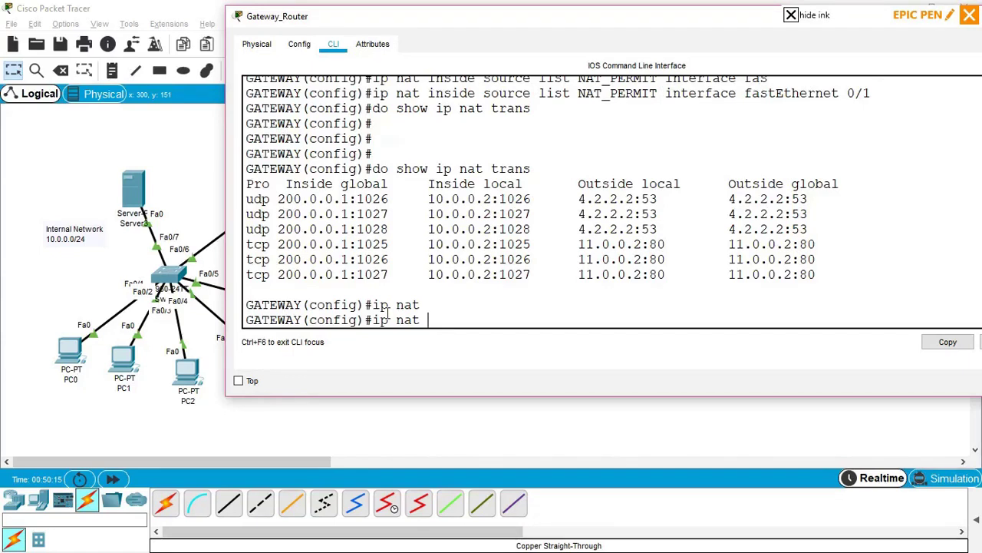
type("in")
key("Tab")
type("sou")
key("Tab")
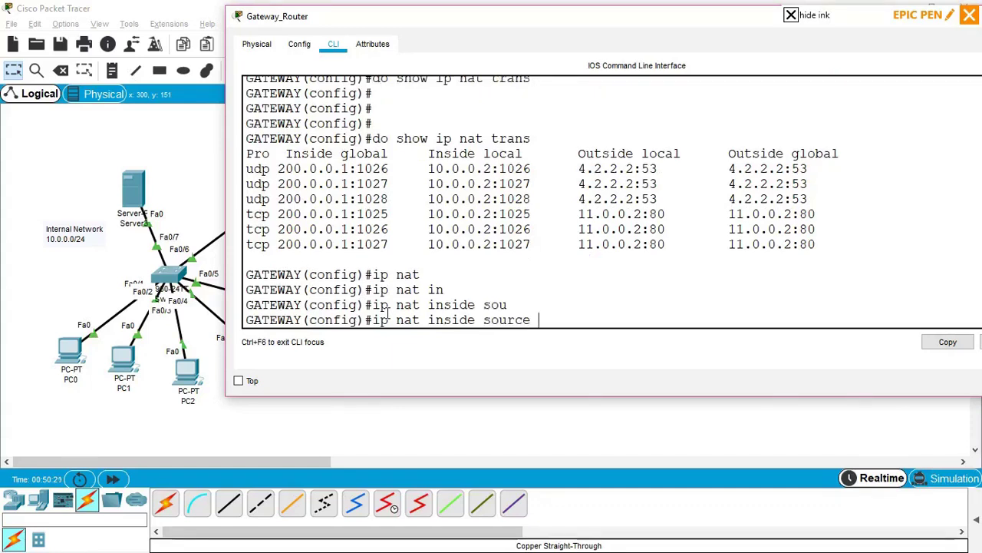
type("?")
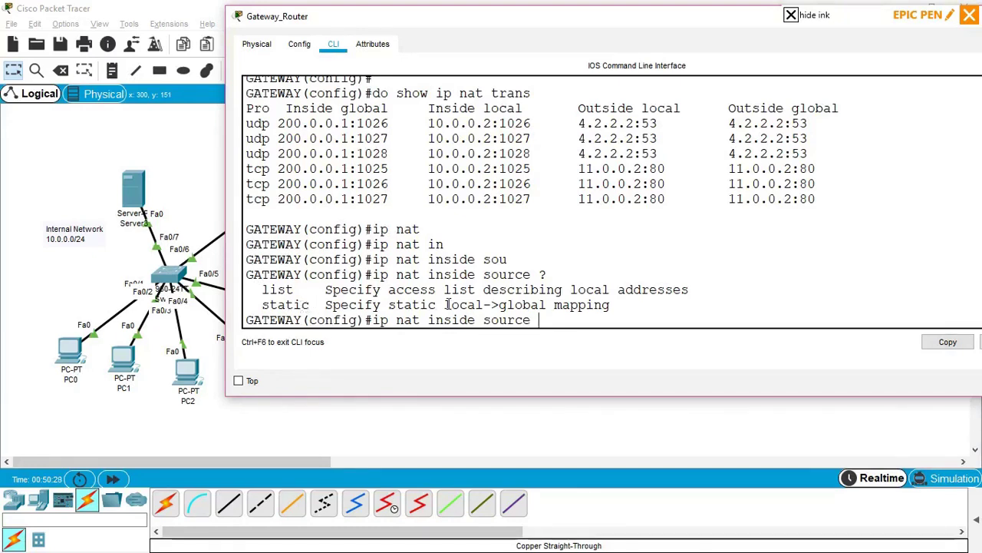
type("stat")
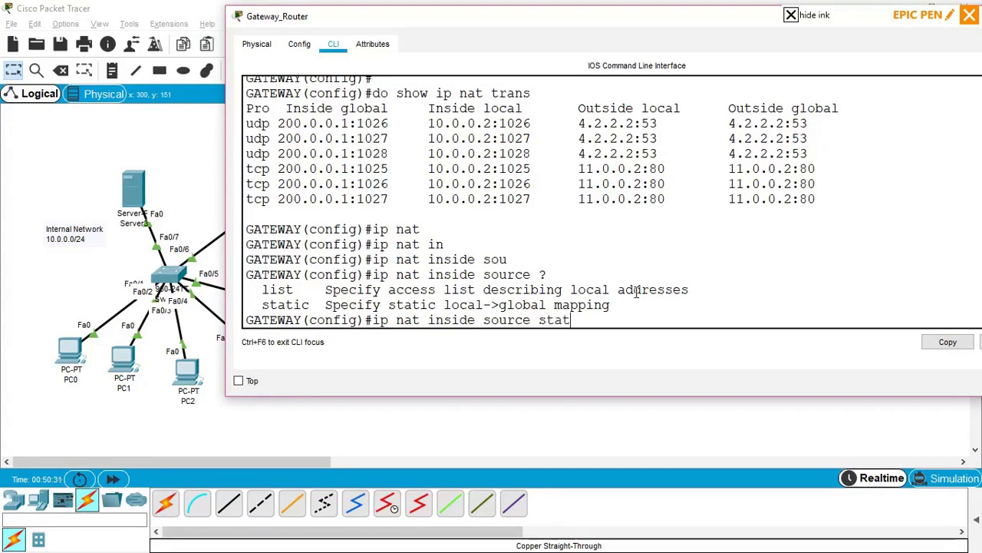
key("Tab")
type("?")
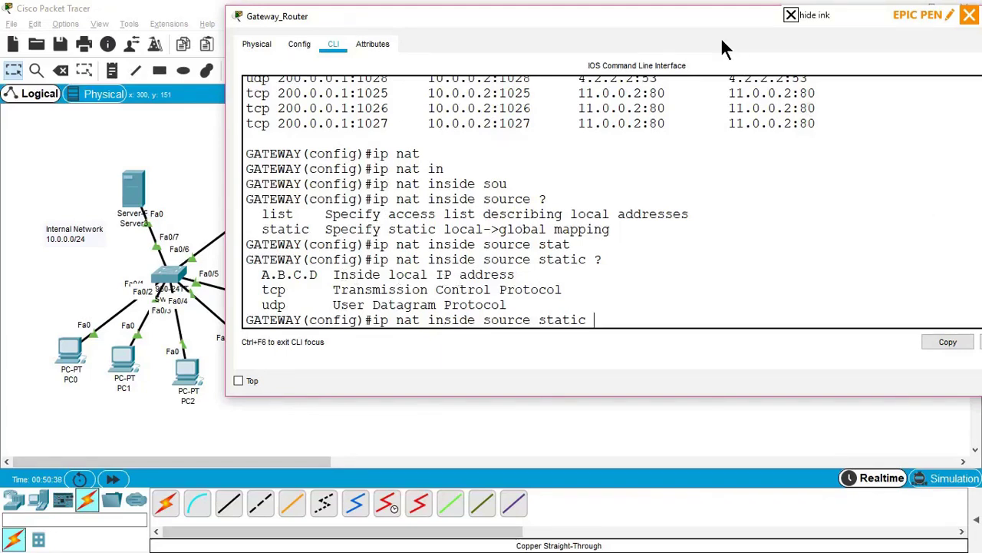
Complete the static NAT mapping of inside local address 10.0.0.50 to inside global address 200.0.0.2 and exit to privileged EXEC mode.
left_click_drag(718, 19, 662, 37)
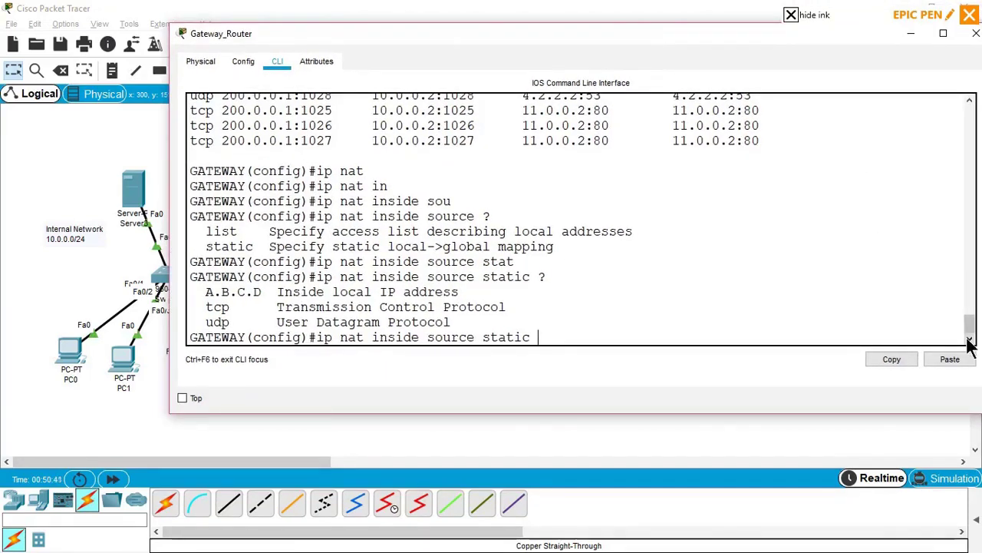
left_click_drag(967, 330, 969, 315)
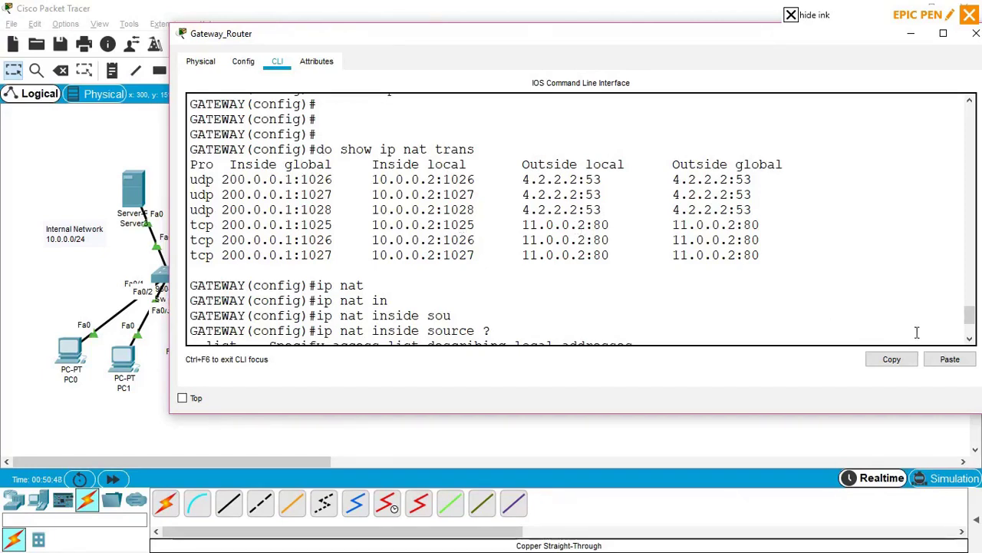
left_click_drag(971, 323, 975, 340)
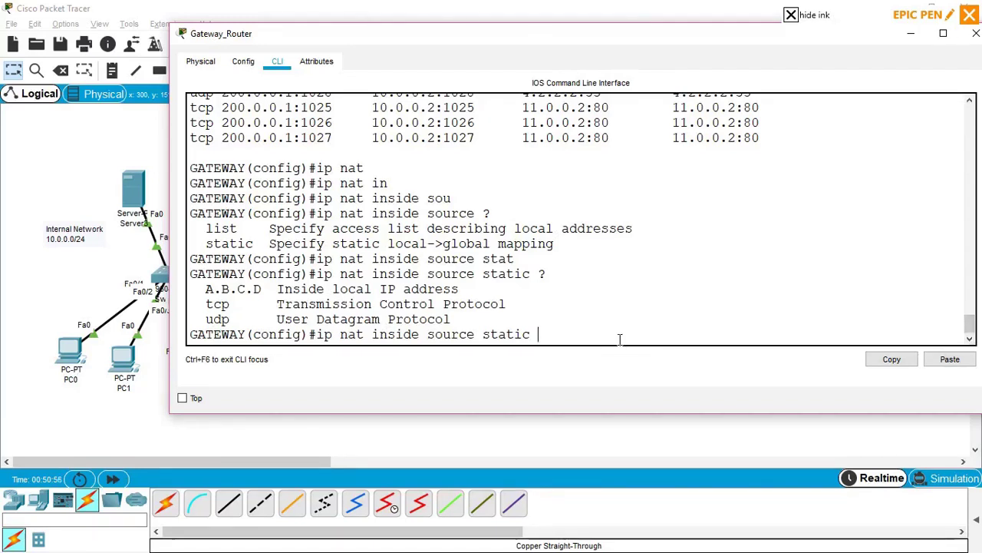
type("10.0.0.50")
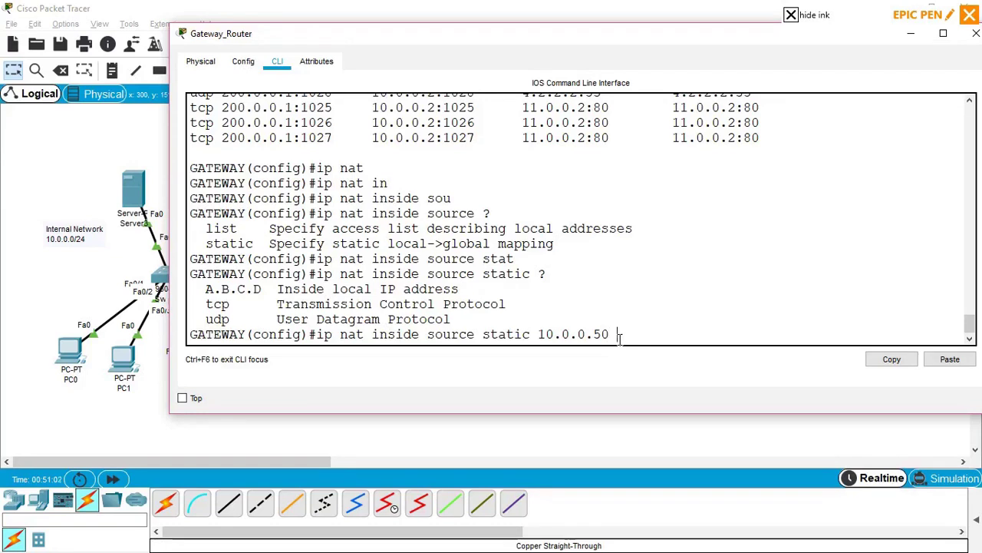
type(" ?")
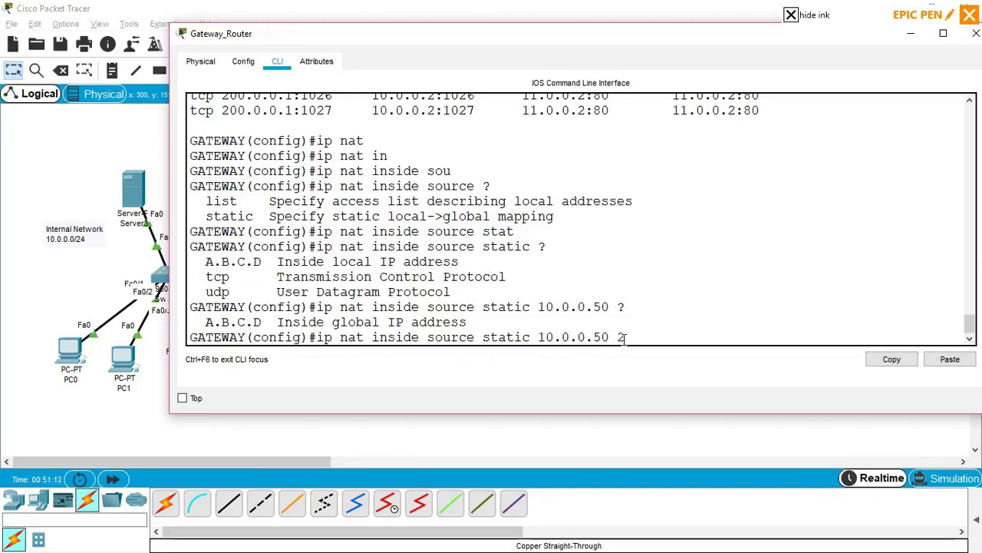
type("2 ?")
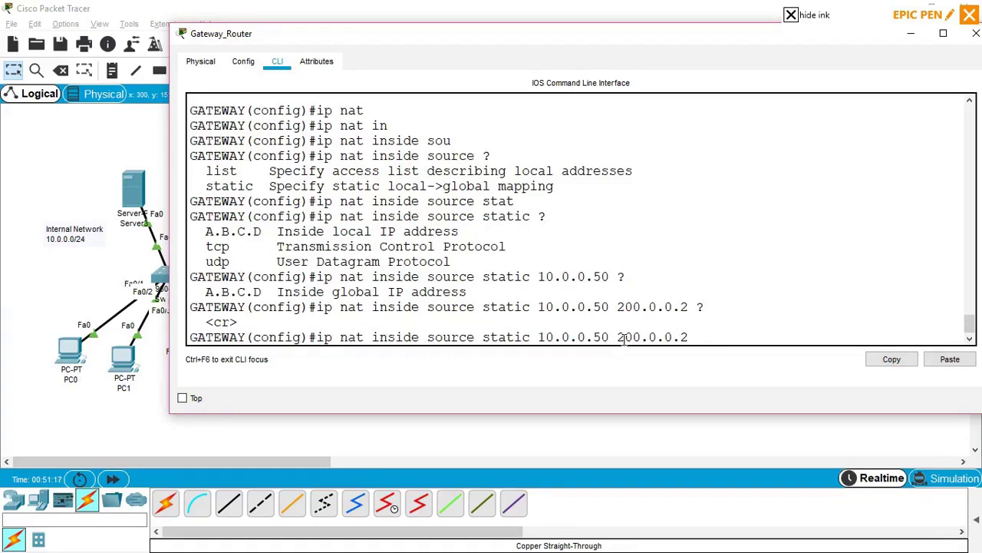
key("Return")
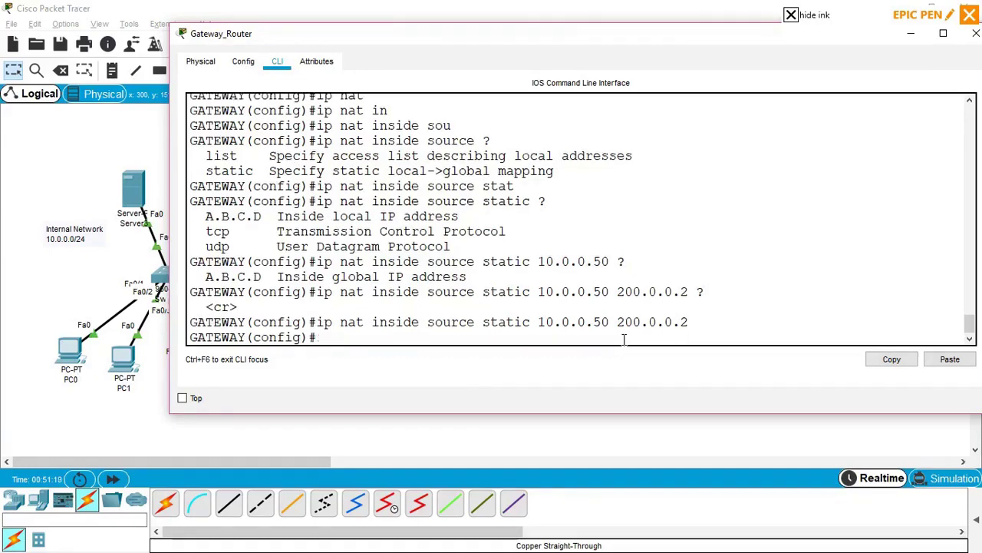
key("ctrl+z")
key("Return")
key("Return")
key("Return")
key("Return")
key("Return")
key("Return")
key("Return")
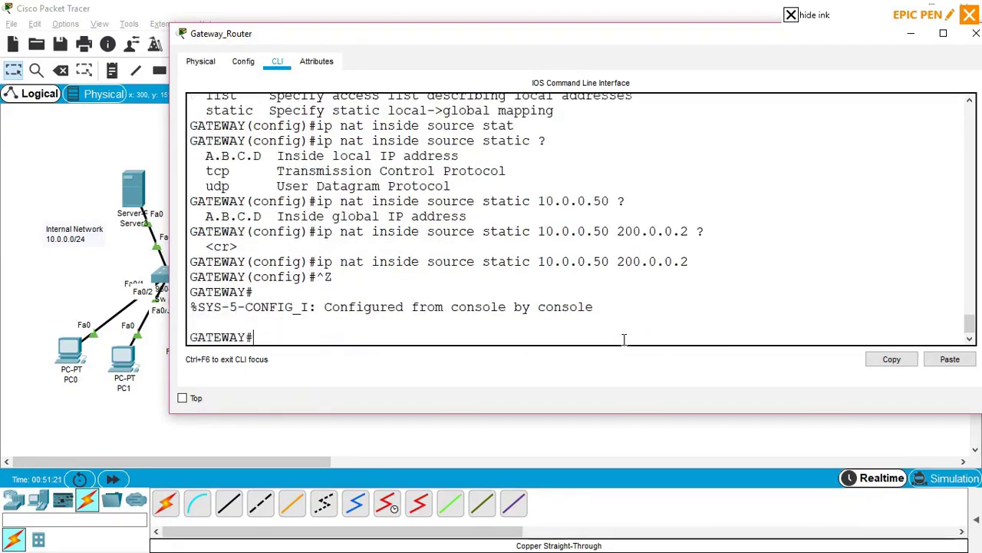
Run show ip nat translations on the gateway router and examine the static entry for 10.0.0.50.
type("sh")
key("Tab")
type("ip nat")
key("Tab")
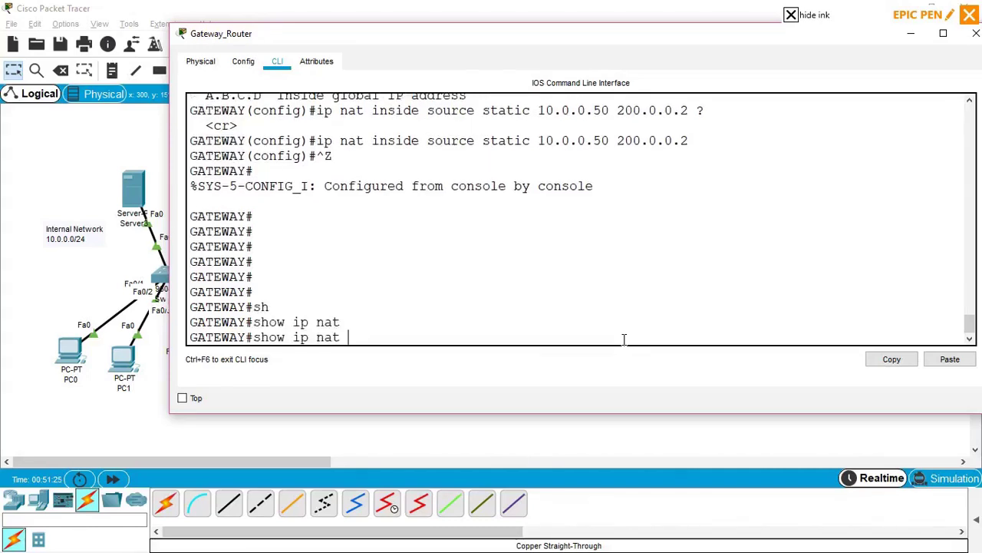
type("tr")
key("Tab")
key("Return")
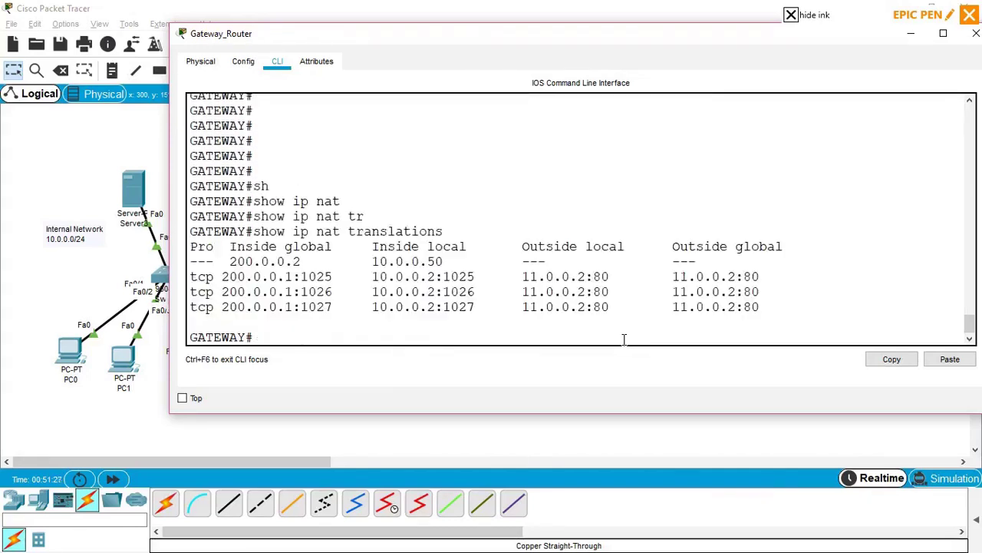
key("Return")
key("Return")
key("Return")
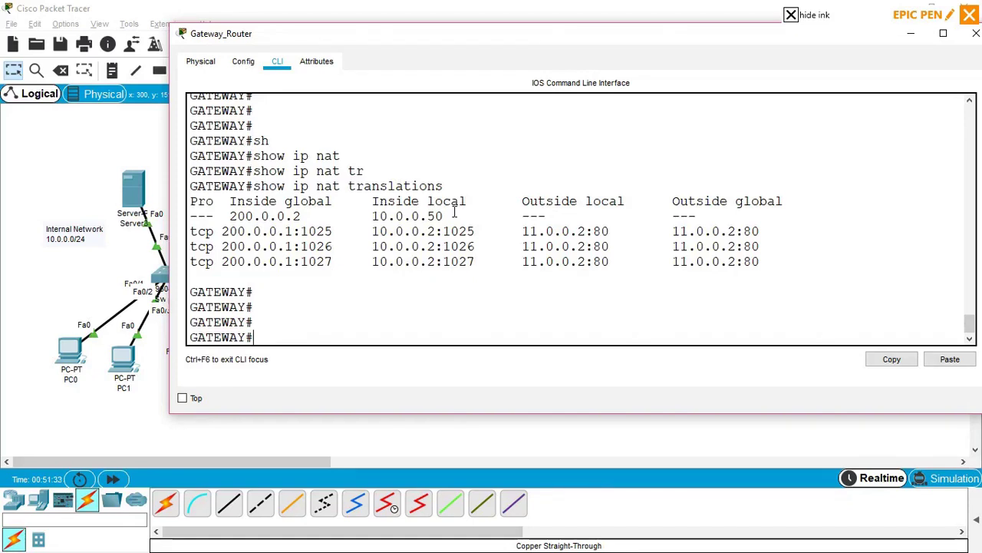
left_click_drag(452, 213, 230, 214)
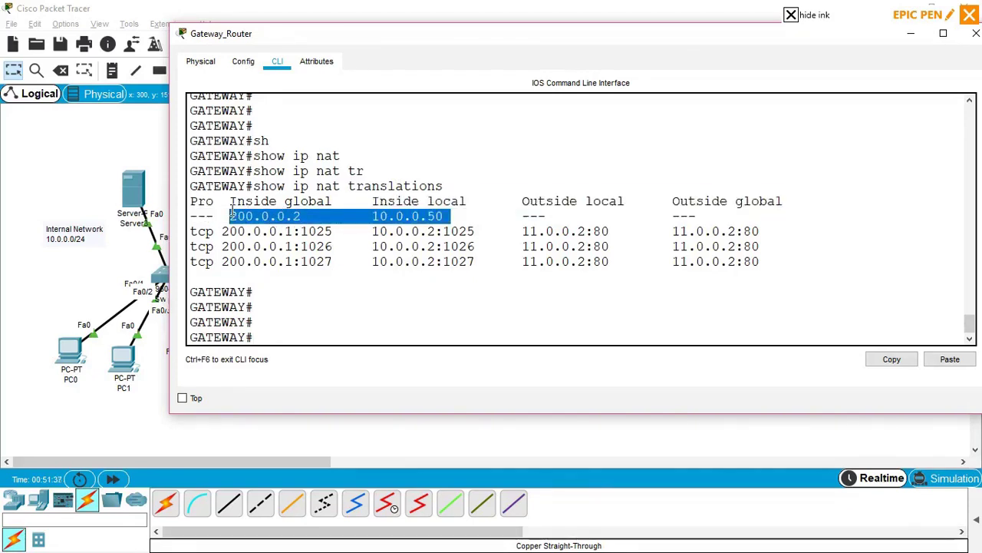
left_click(265, 339)
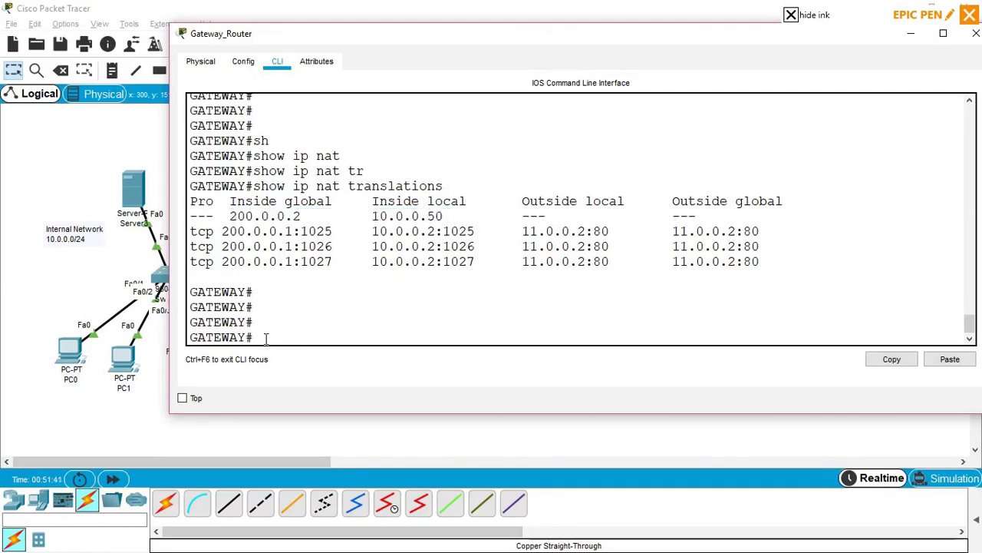
Clear the router's dynamic NAT entries with clear ip nat translation *.
type("clear")
key("Tab")
type("ip ")
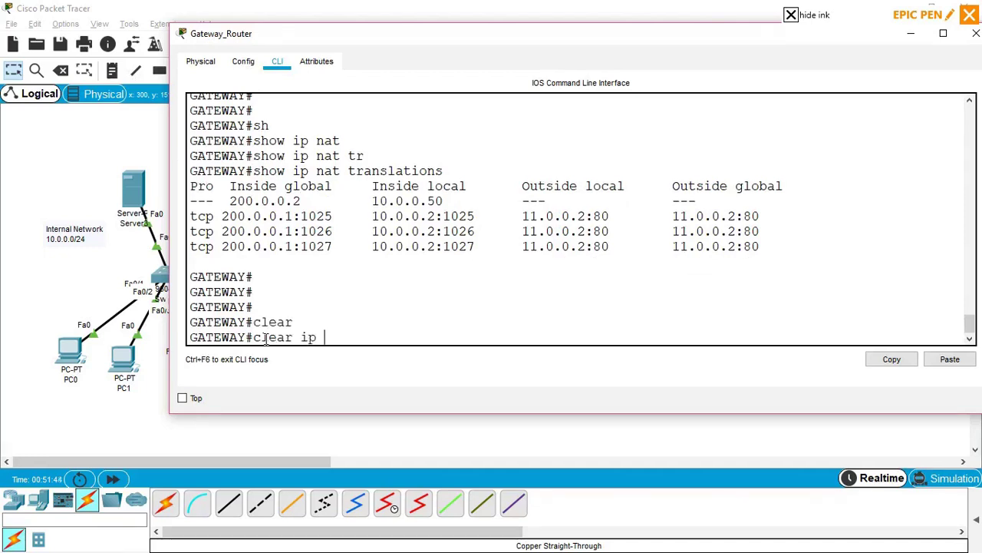
type("nat tran")
key("Tab")
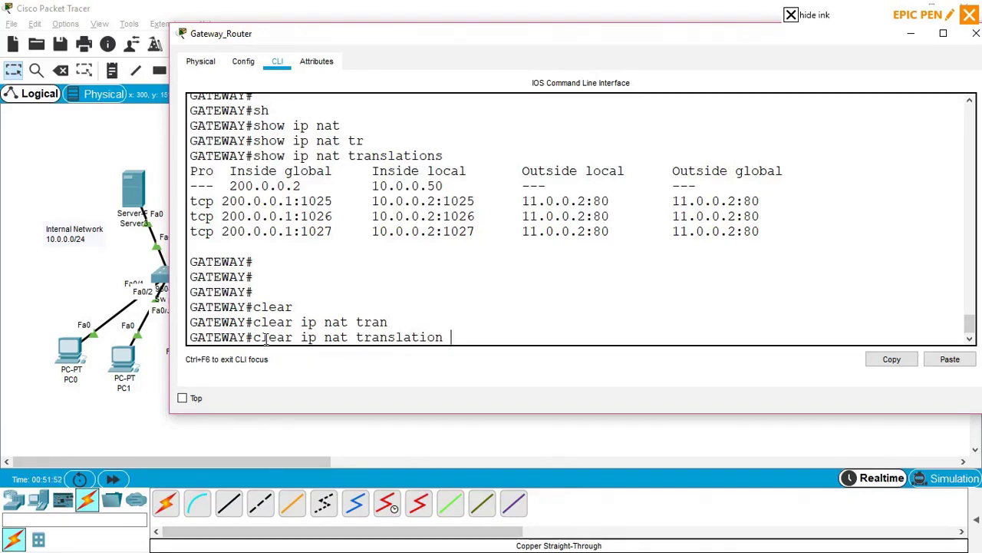
key("Return")
key("Return")
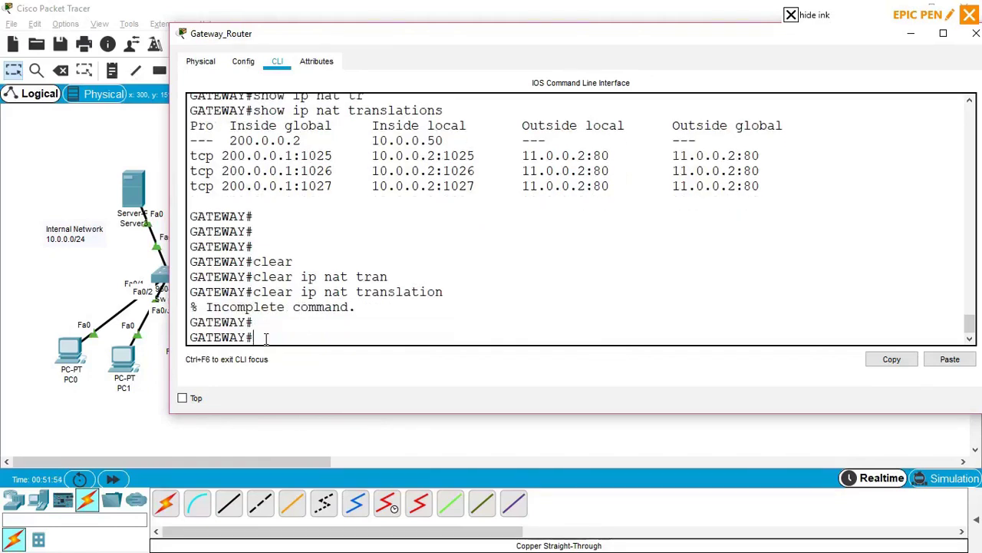
key("Up")
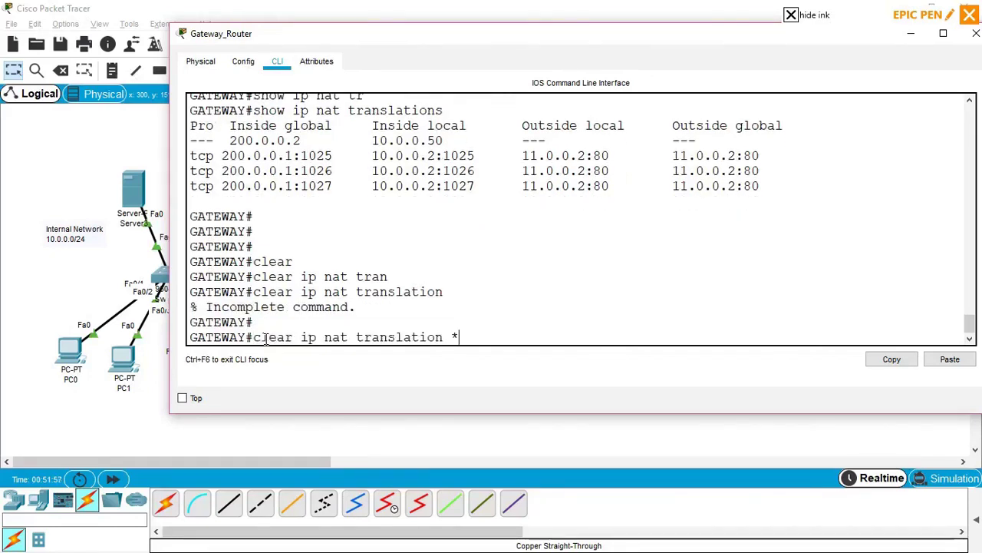
key("Return")
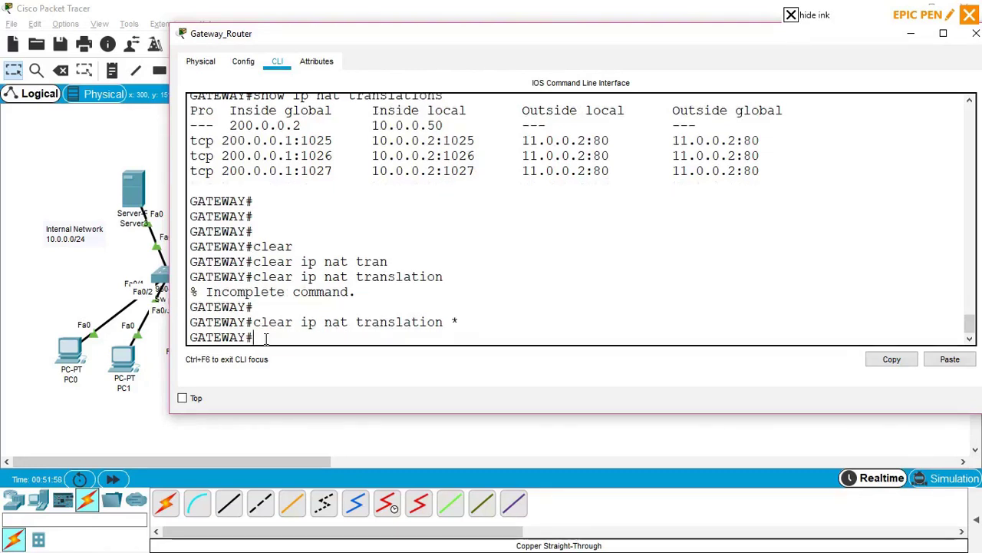
key("Return")
key("Return")
key("Return")
key("Return")
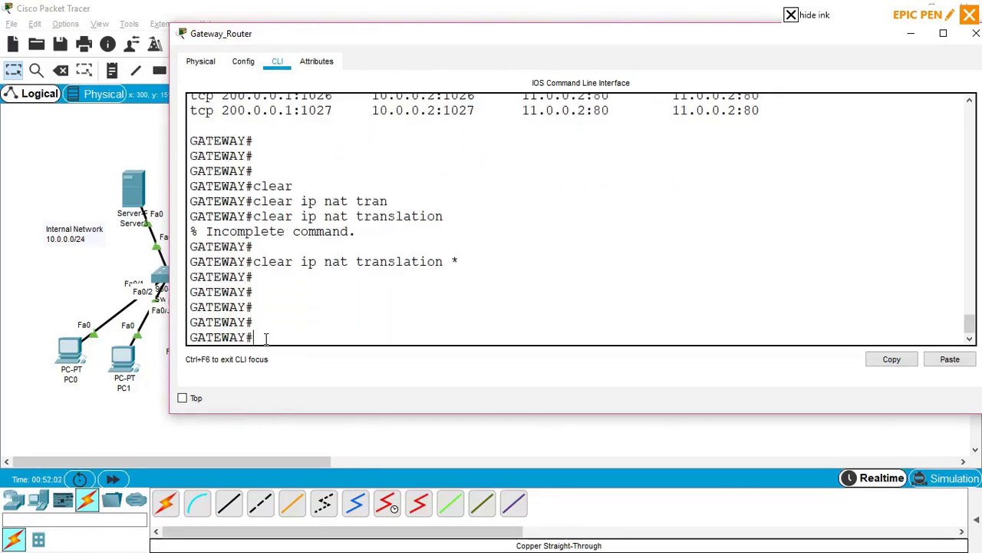
Show the NAT translation table again after the clear command and check it for the static mapping of the internal server.
type("sh")
key("Tab")
type("ip ")
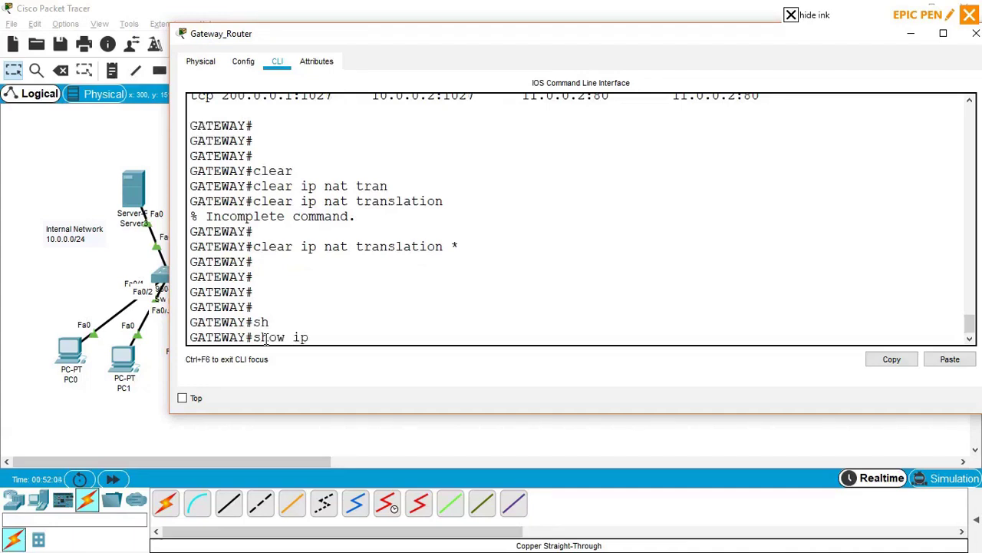
type("nat")
key("Tab")
type("tr")
key("Tab")
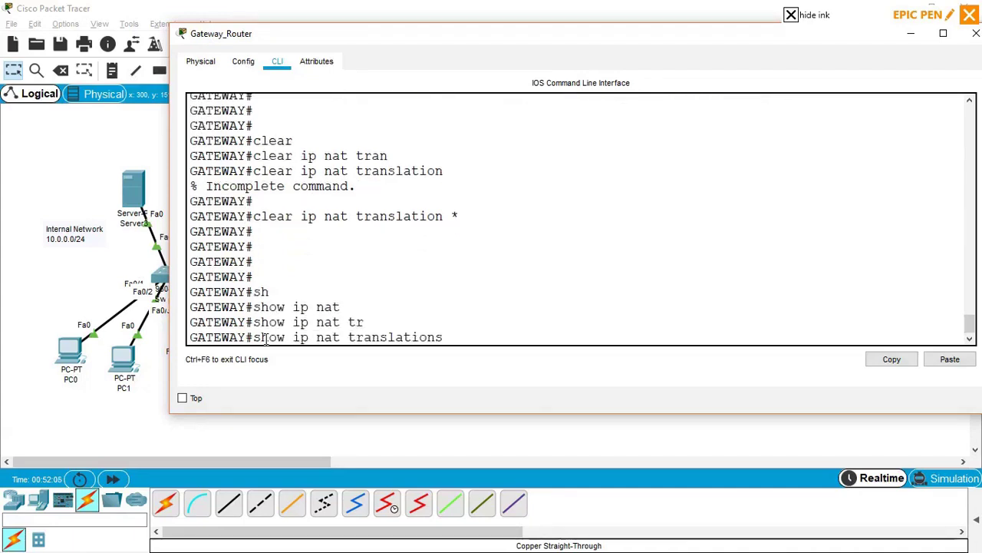
key("Return")
key("Return")
key("Return")
key("Return")
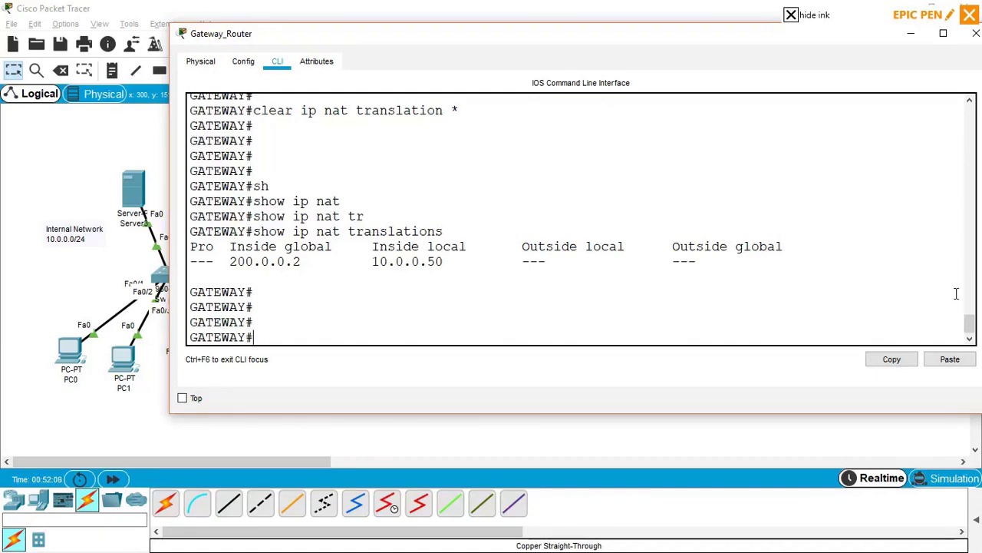
mouse_move(971, 320)
left_mouse_down()
mouse_move(971, 291)
mouse_move(978, 329)
left_mouse_up()
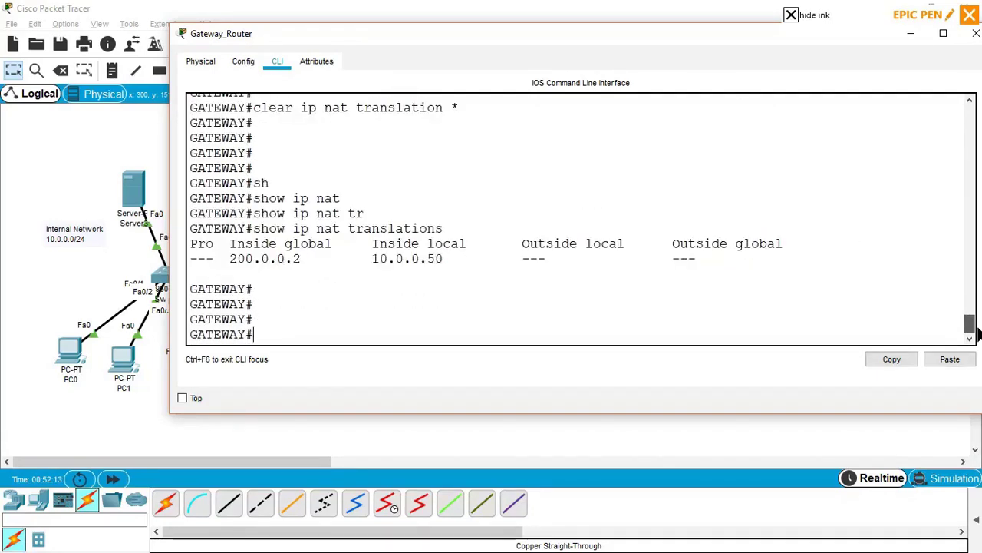
left_click_drag(445, 258, 232, 261)
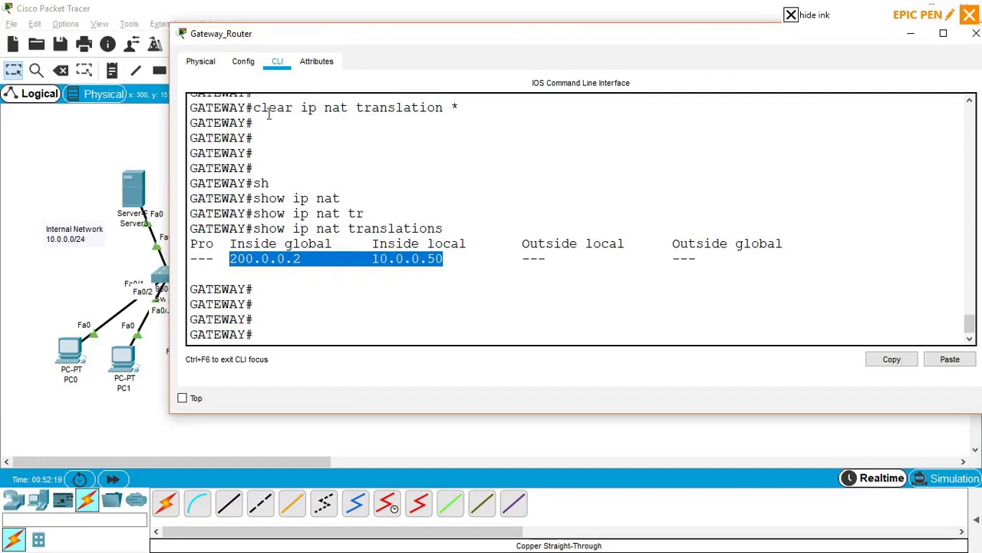
left_click_drag(261, 113, 462, 121)
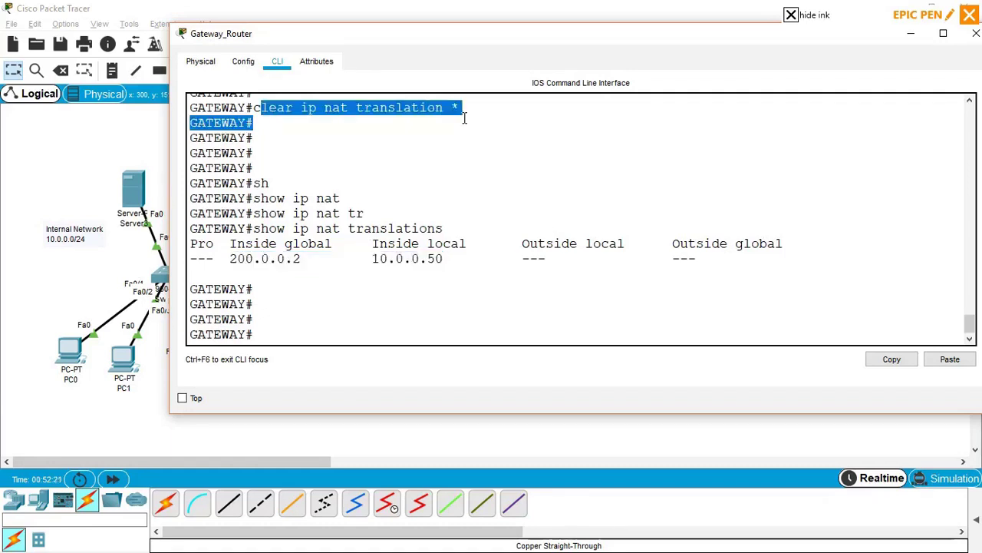
left_click_drag(443, 258, 145, 286)
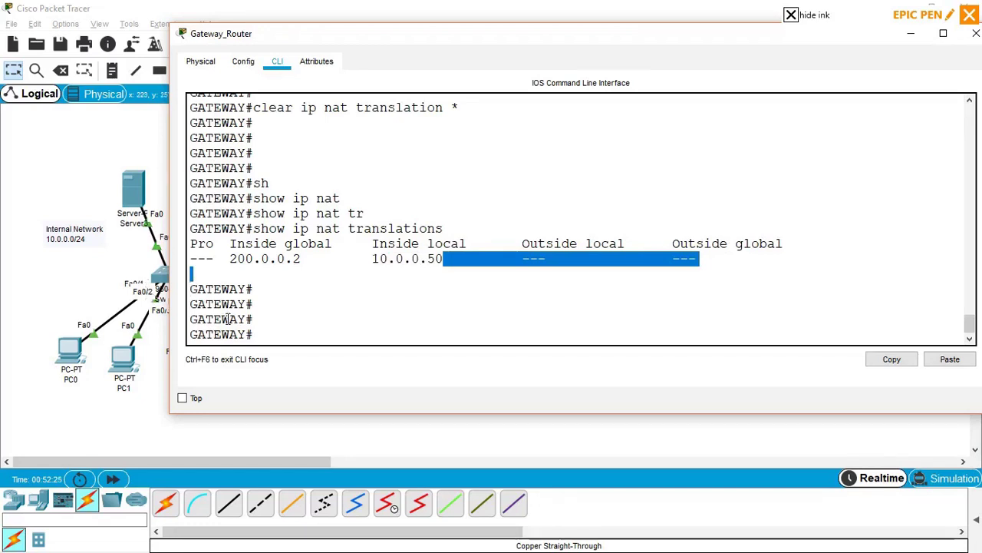
Display the gateway router's running configuration with show running-config.
left_click(283, 334)
type("sh")
key("Tab")
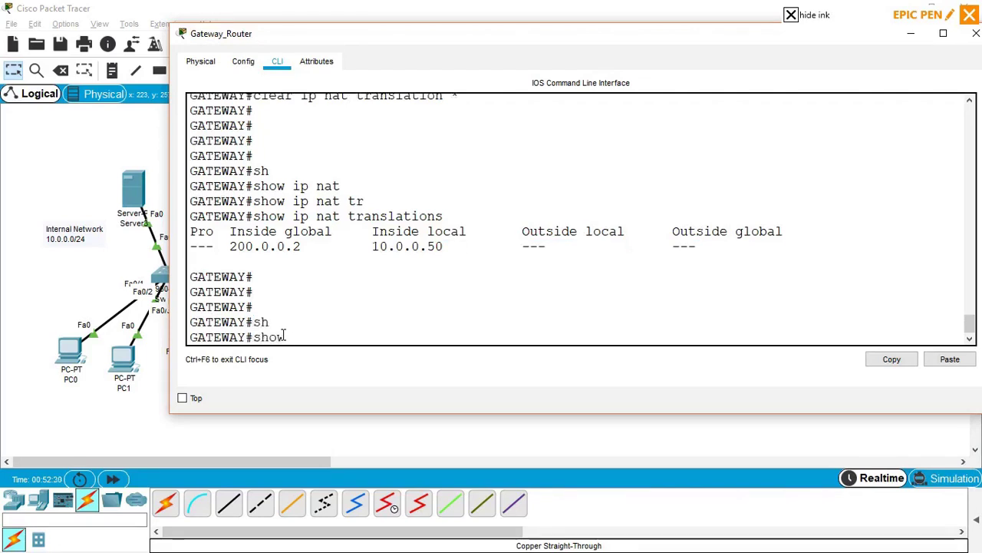
type("run")
key("Tab")
key("Return")
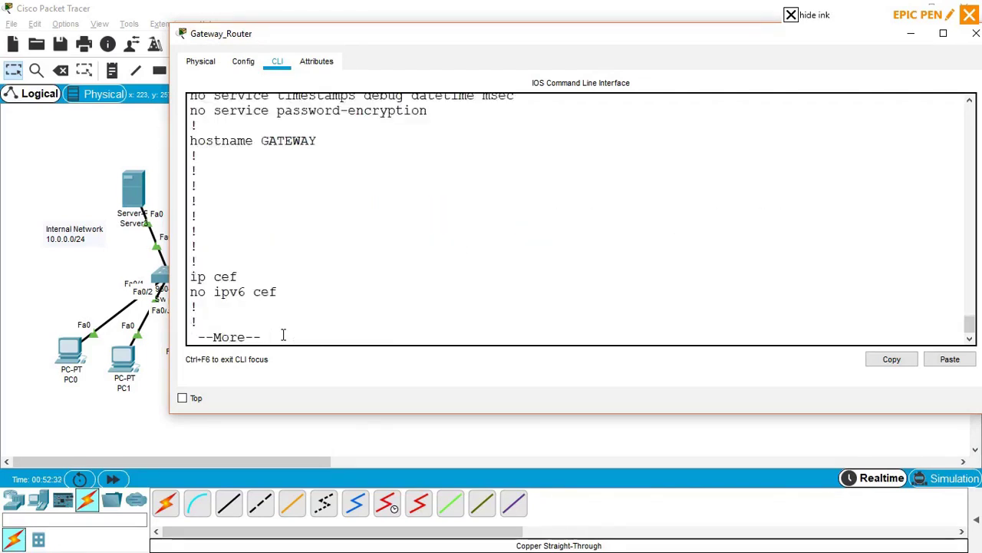
Page through the gateway router's running configuration and compare the NAT_PERMIT overload statement with the static NAT statement for 10.0.0.50.
key("space")
key("Return")
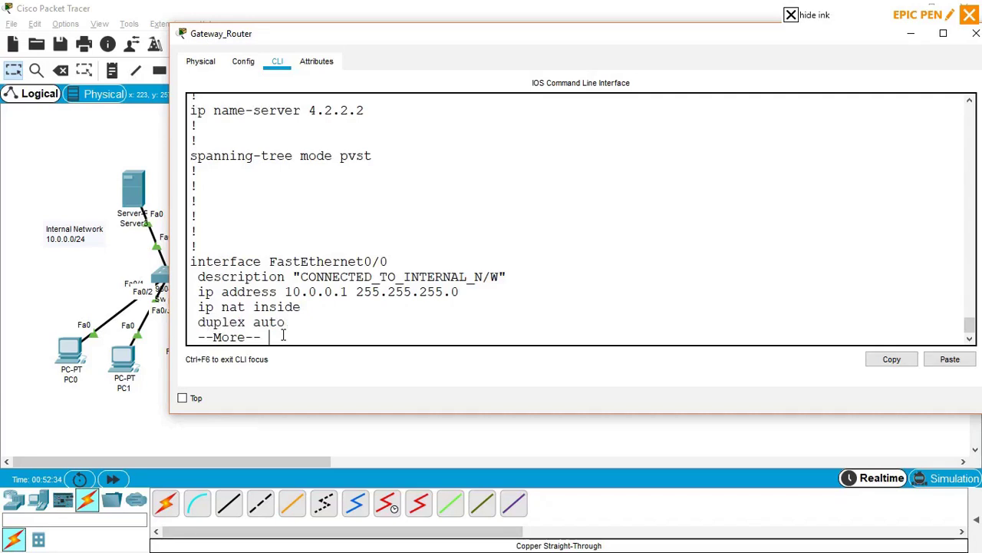
key("space")
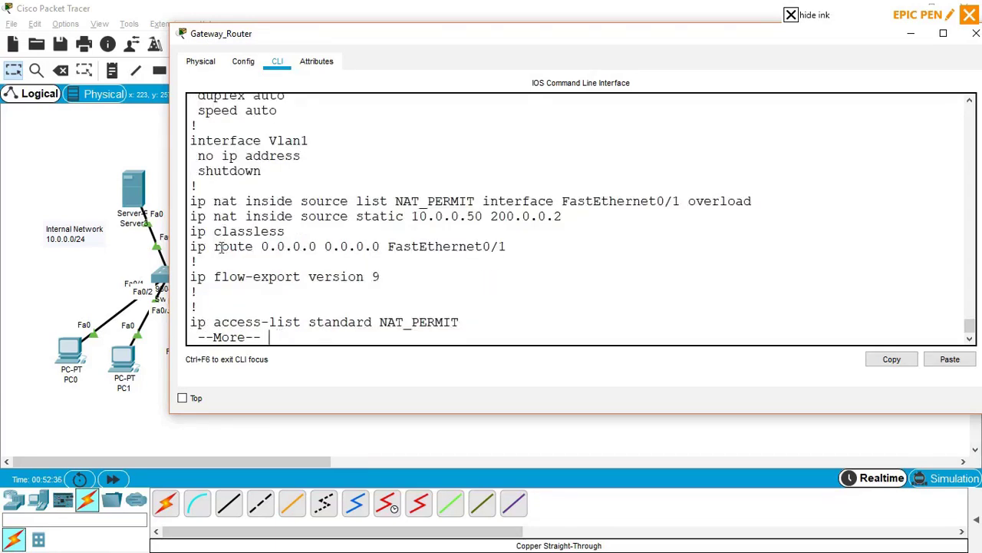
left_click_drag(193, 201, 682, 201)
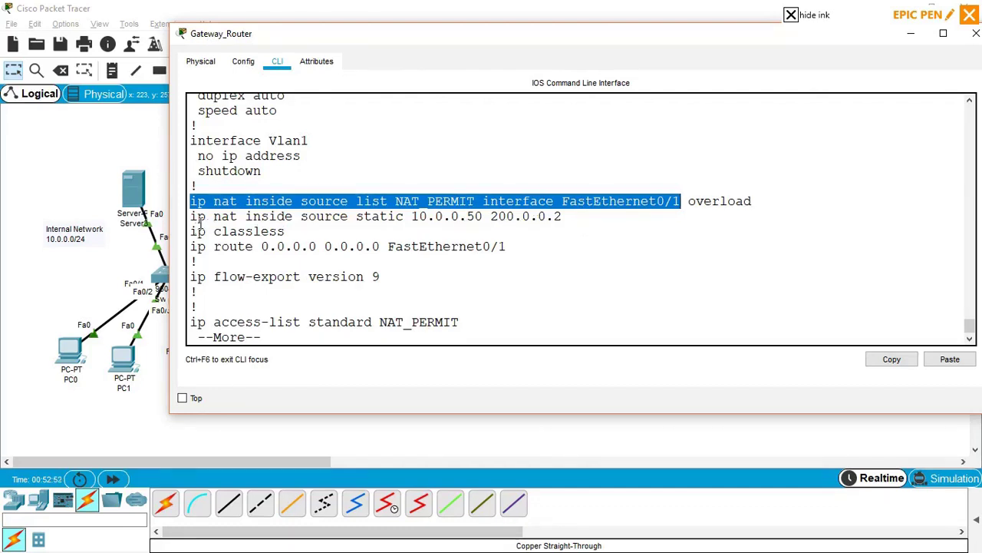
left_click_drag(198, 217, 574, 217)
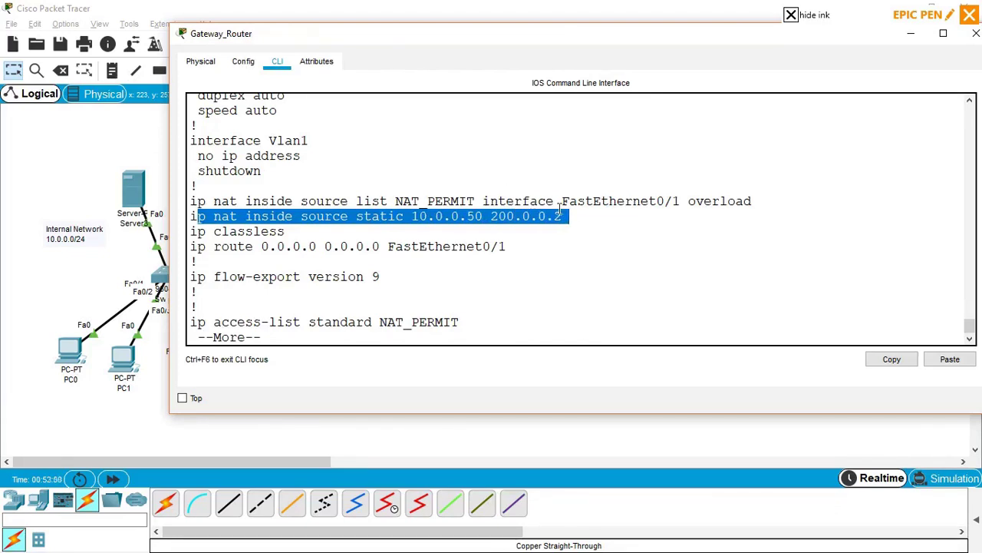
left_click(563, 215)
left_click_drag(563, 216, 173, 213)
left_click_drag(689, 201, 755, 200)
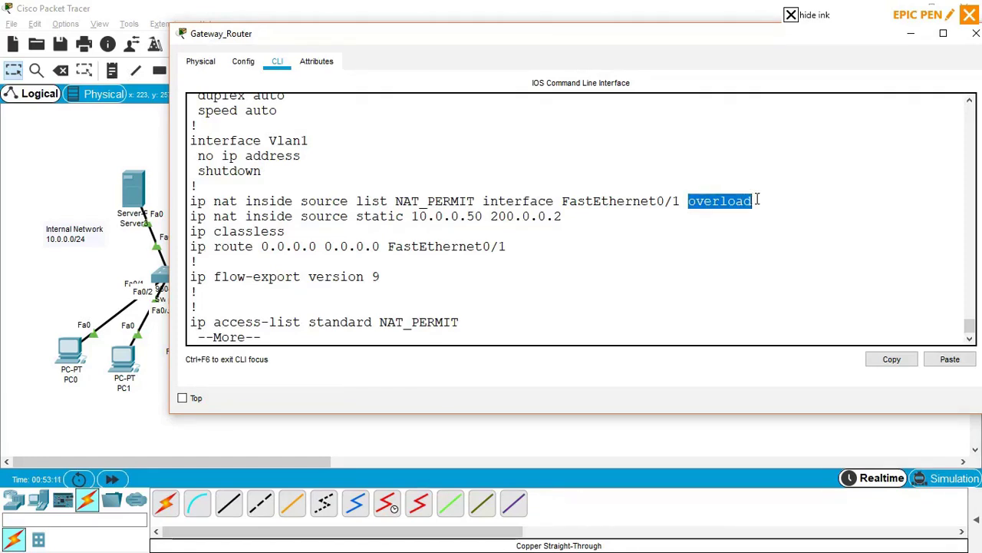
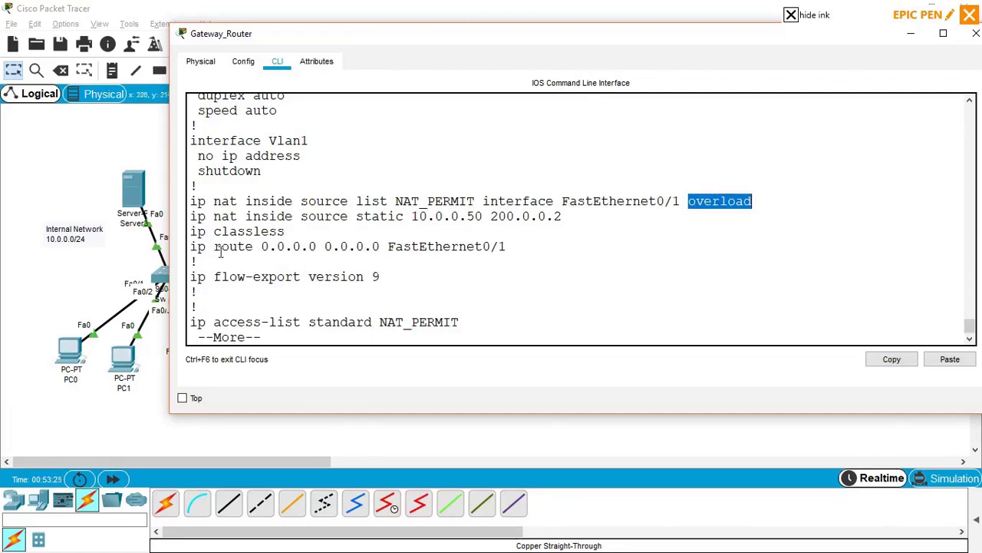
Re-examine the outside interface and overload option in the NAT_PERMIT statement, and close the gateway router's window.
key("alt+F4")
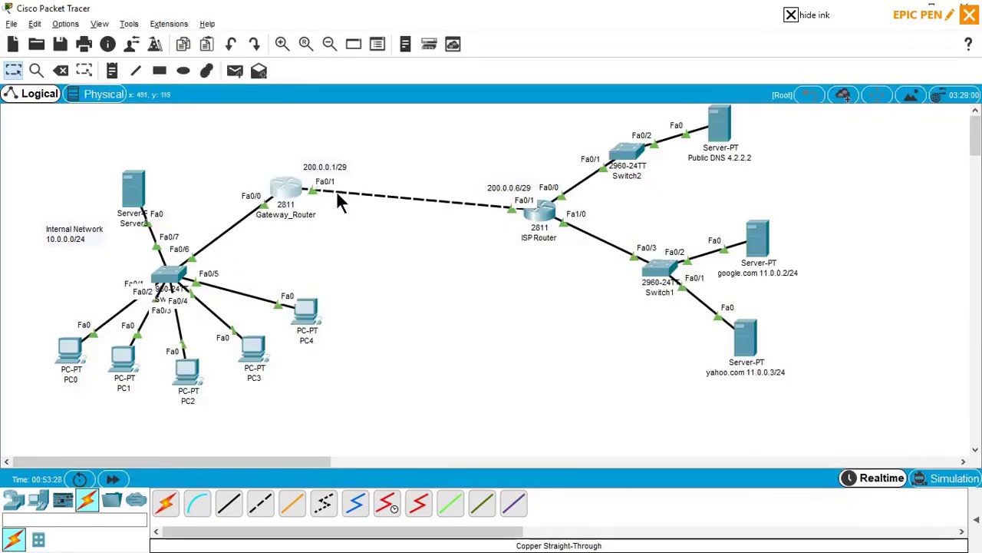
key("alt+Tab")
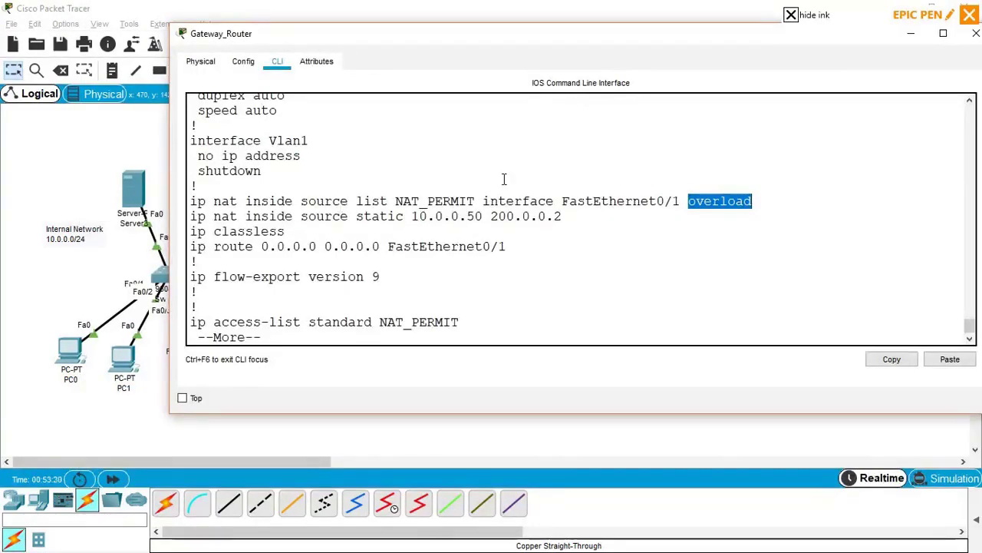
left_click(703, 202)
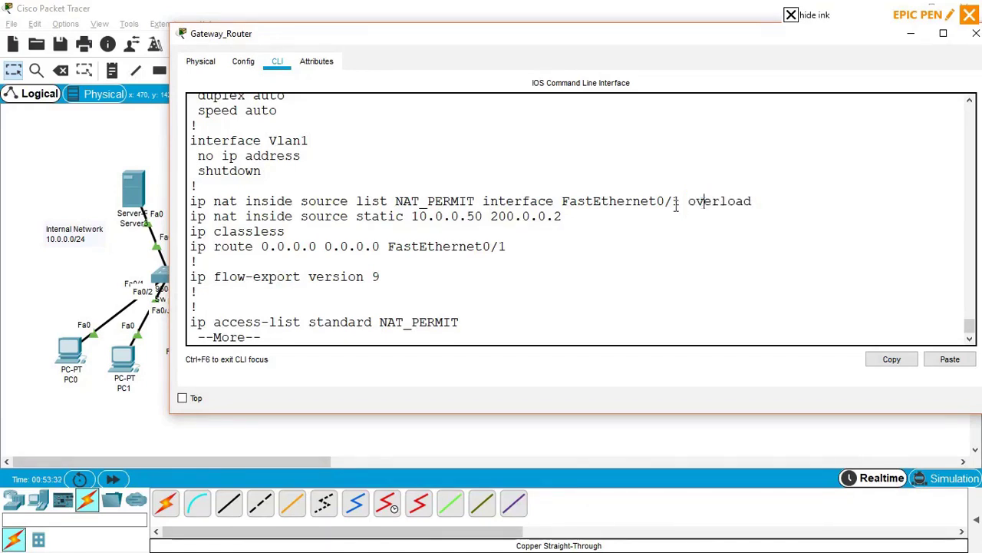
left_click_drag(563, 200, 686, 201)
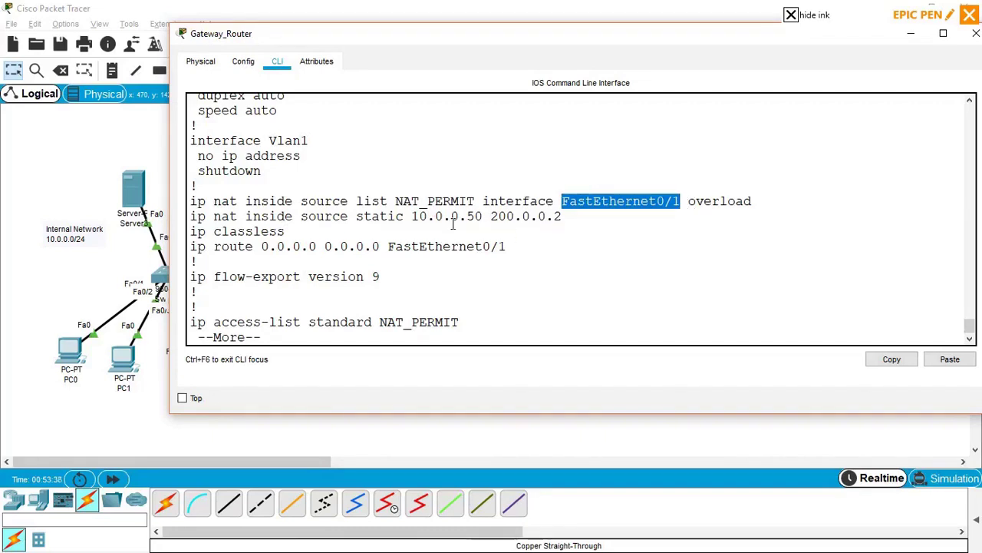
left_click_drag(484, 201, 750, 201)
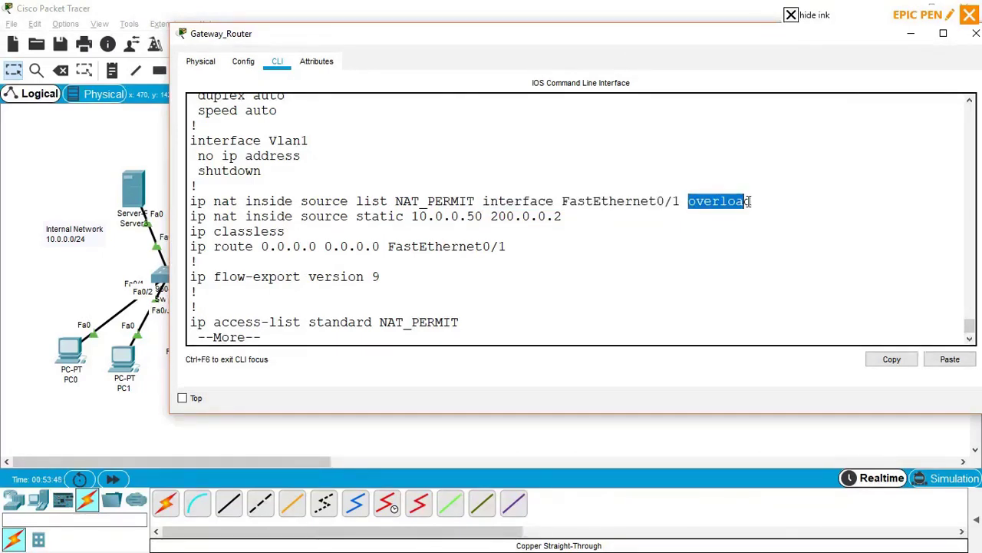
left_click(456, 244)
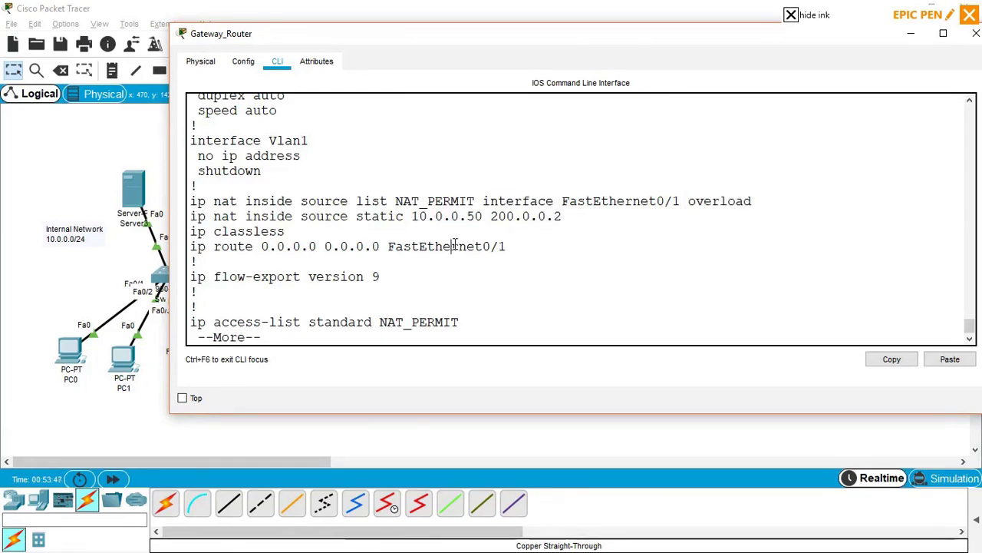
key("q")
key("alt+F4")
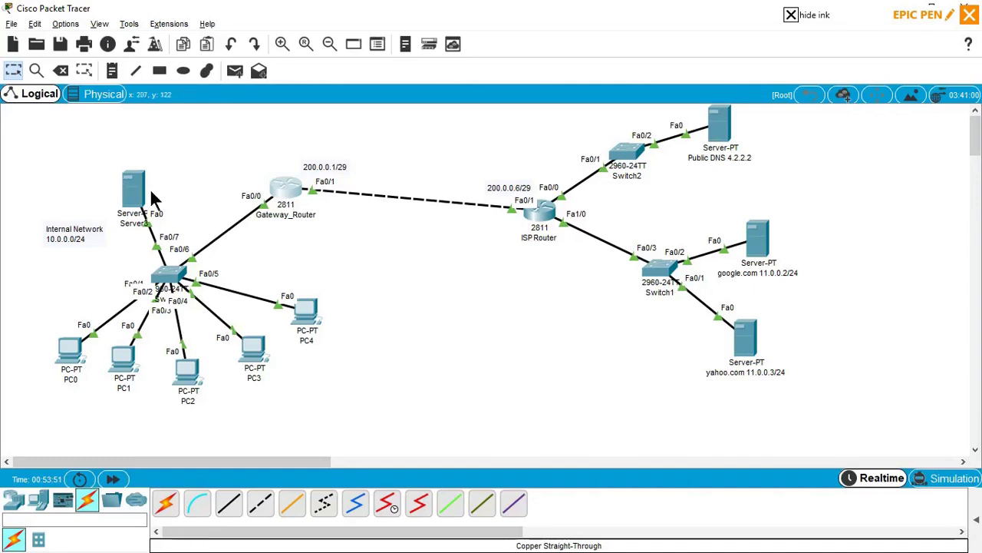
Place a new PC on the public side of the topology, beside the yahoo.com server and below the ISP router.
mouse_move(140, 198)
left_click(37, 503)
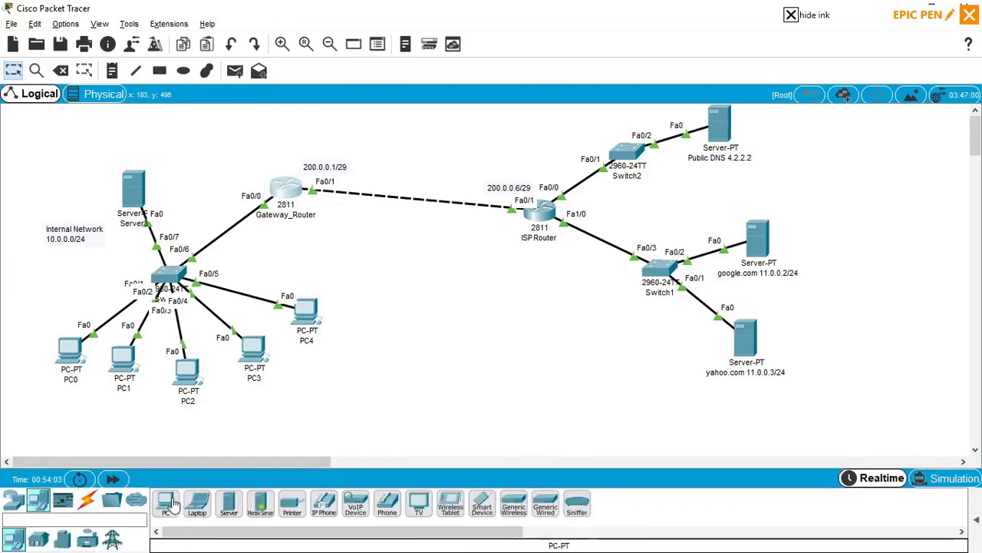
left_click_drag(182, 499, 703, 368)
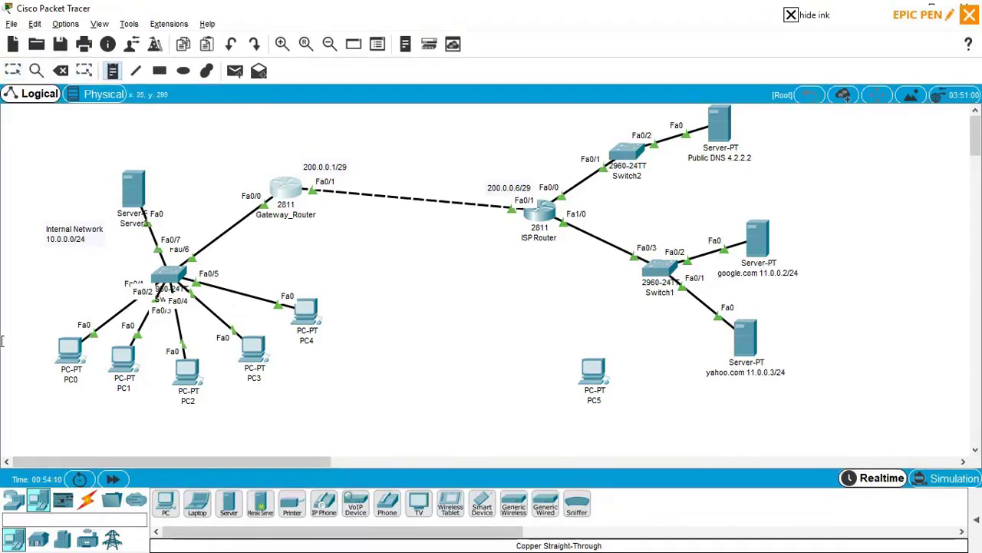
Connect the new PC to port FastEthernet0/4 of Switch1 with a copper straight-through cable.
left_click(89, 507)
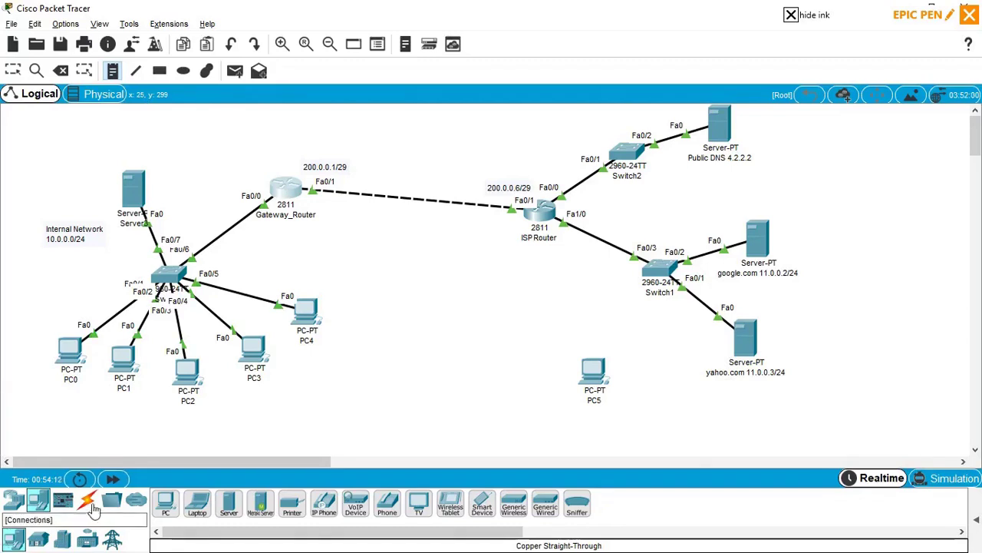
left_click(228, 504)
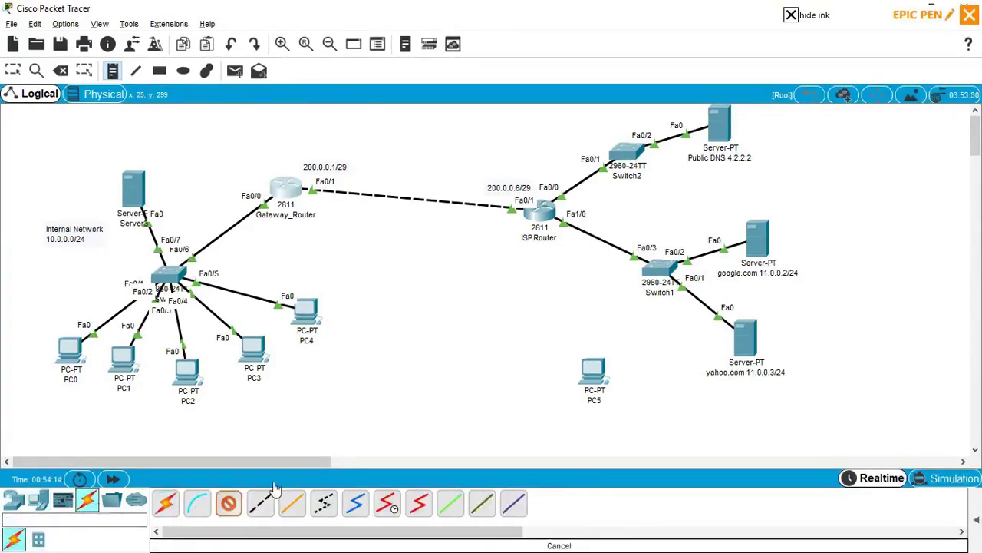
left_click(594, 370)
left_click(625, 419)
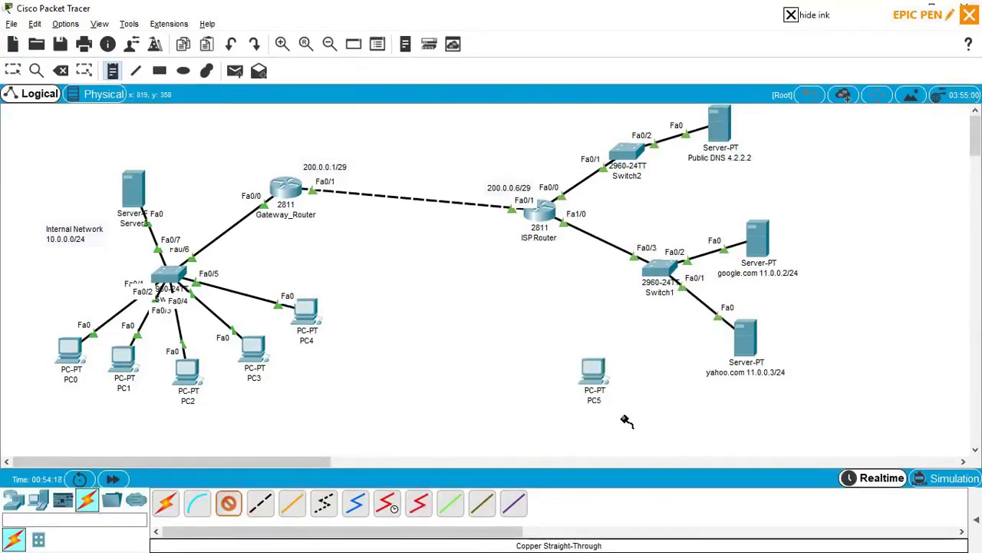
left_click(654, 266)
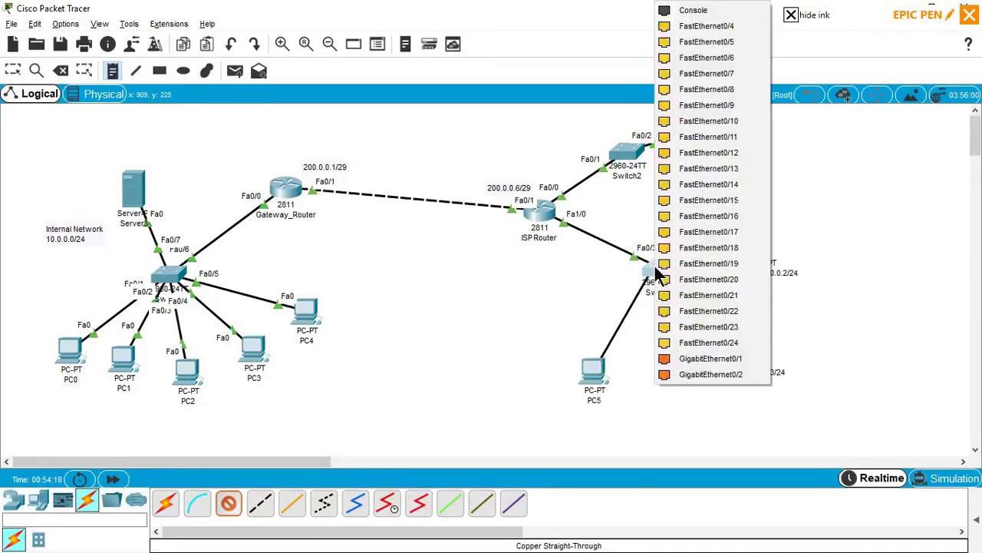
left_click(717, 29)
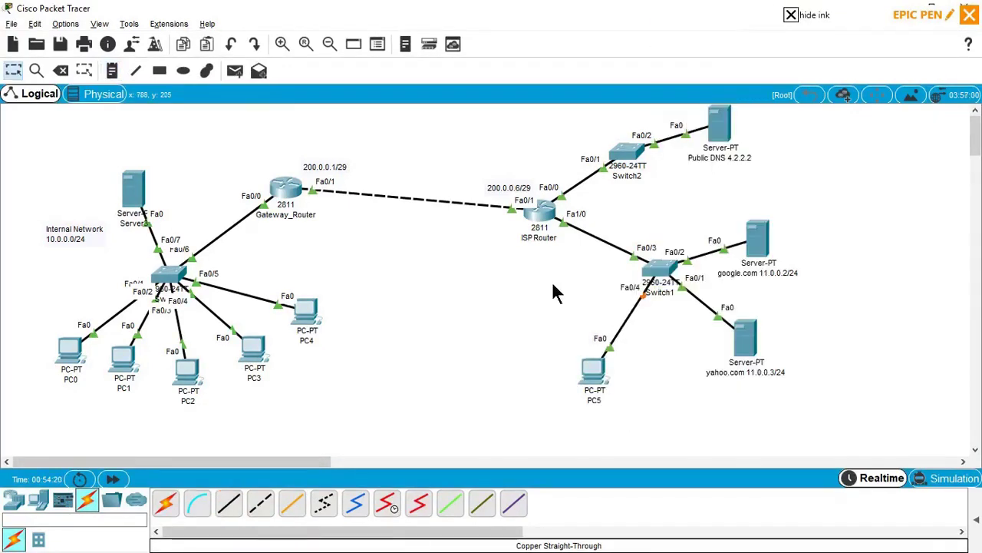
Give PC5 the static IP address 11.0.0.10 with subnet mask 255.255.255.0.
left_click(592, 372)
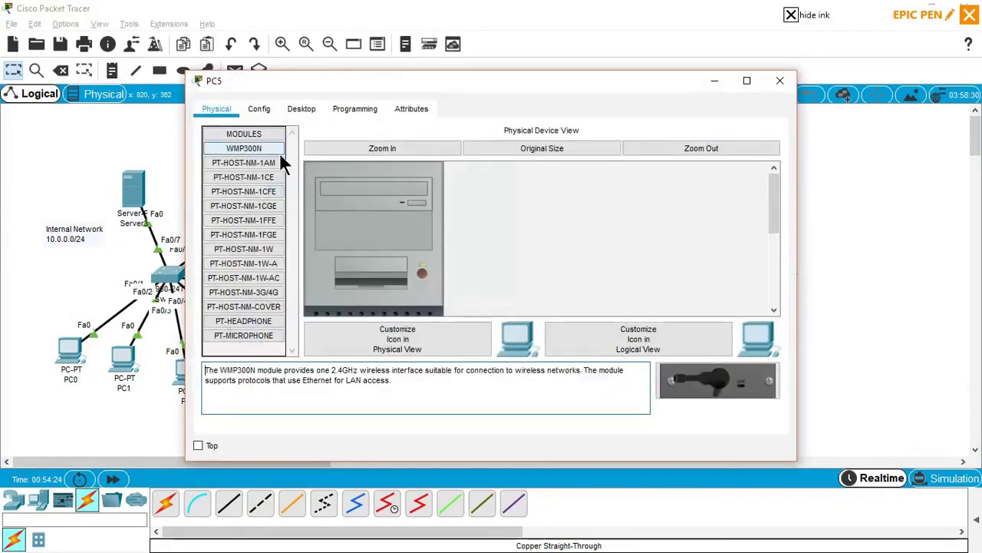
left_click(304, 109)
left_click(237, 148)
left_click(416, 149)
type("11.0.0.10")
key("Tab")
type("255.255.2")
type("55.255.0")
Set PC5's default gateway to 11.0.0.1 and its DNS server to 4.2.2.2, and close its configuration window.
key("Tab")
type("11.0.0.1")
key("Tab")
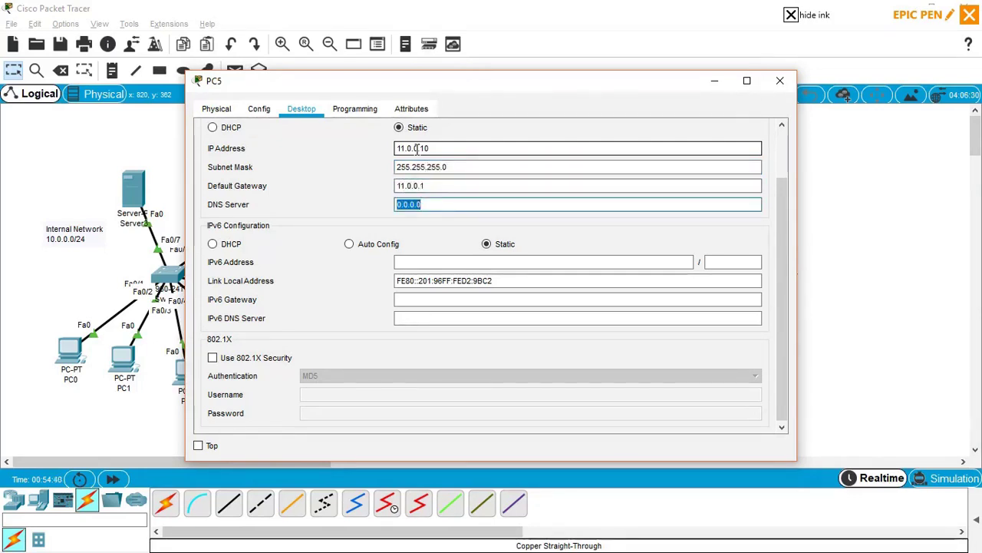
type("4.2.2")
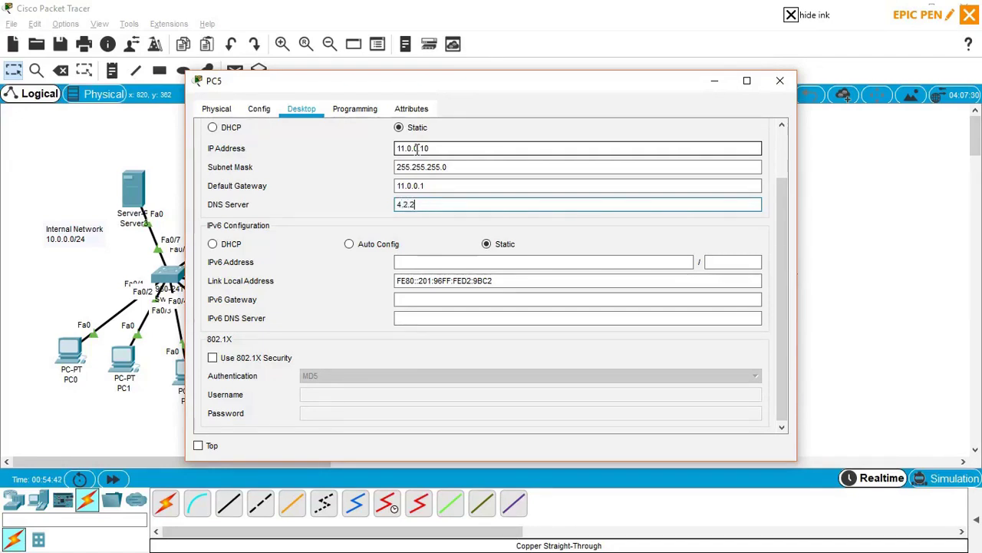
type(".2")
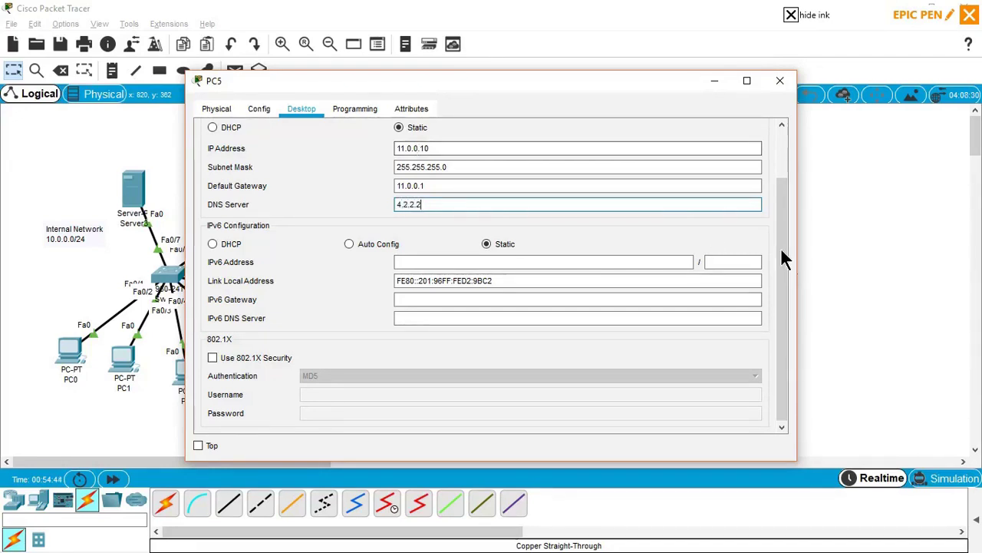
left_click_drag(783, 259, 779, 159)
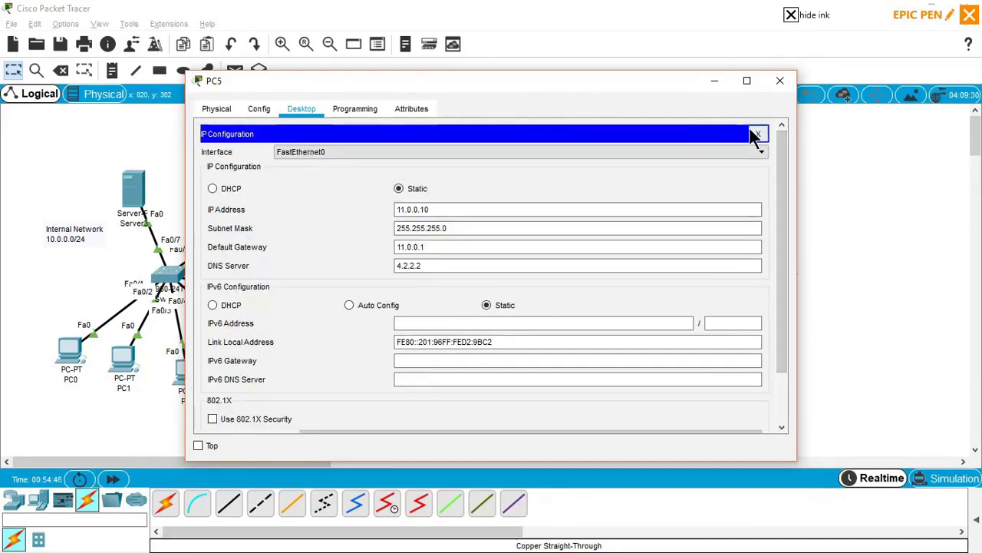
left_click(756, 134)
left_click(773, 87)
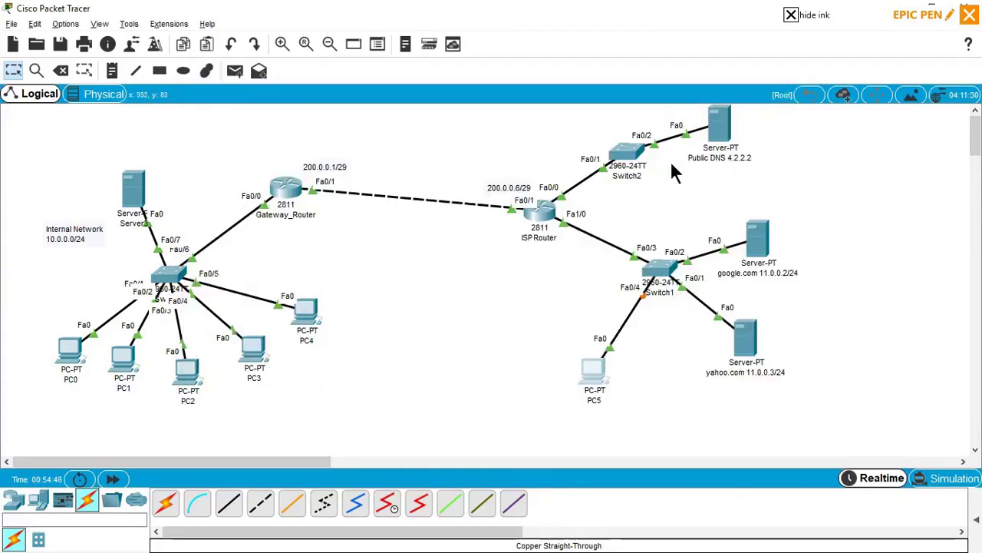
left_click(717, 126)
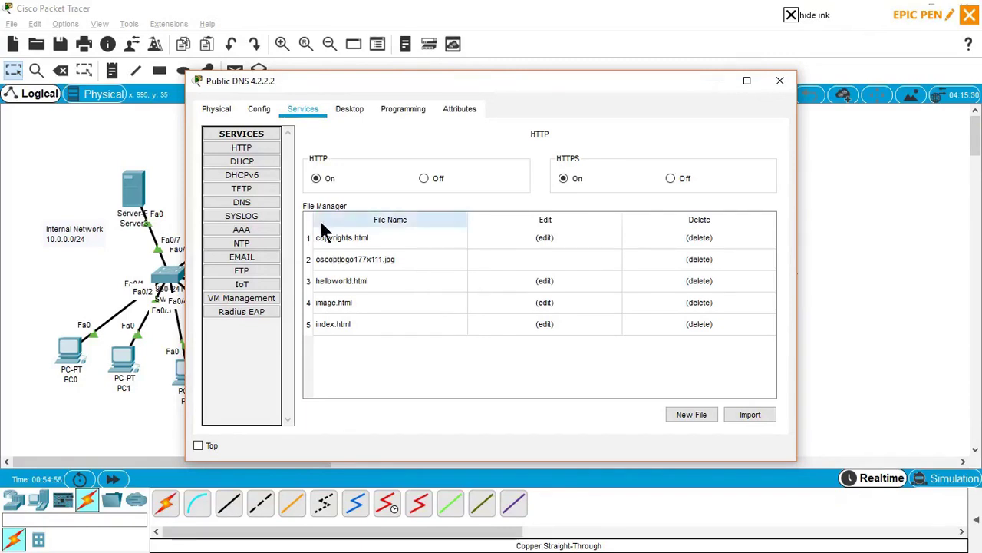
left_click(251, 206)
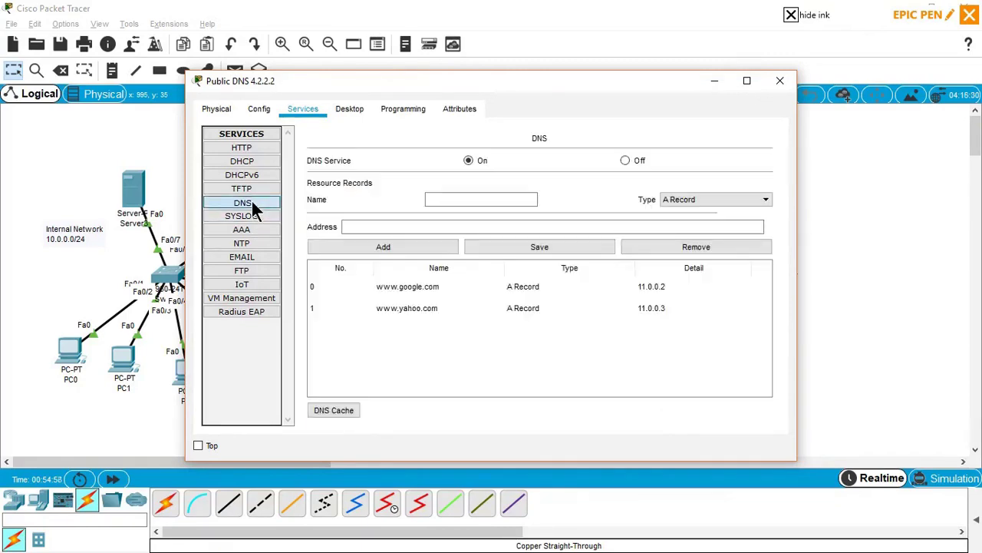
left_click(441, 200)
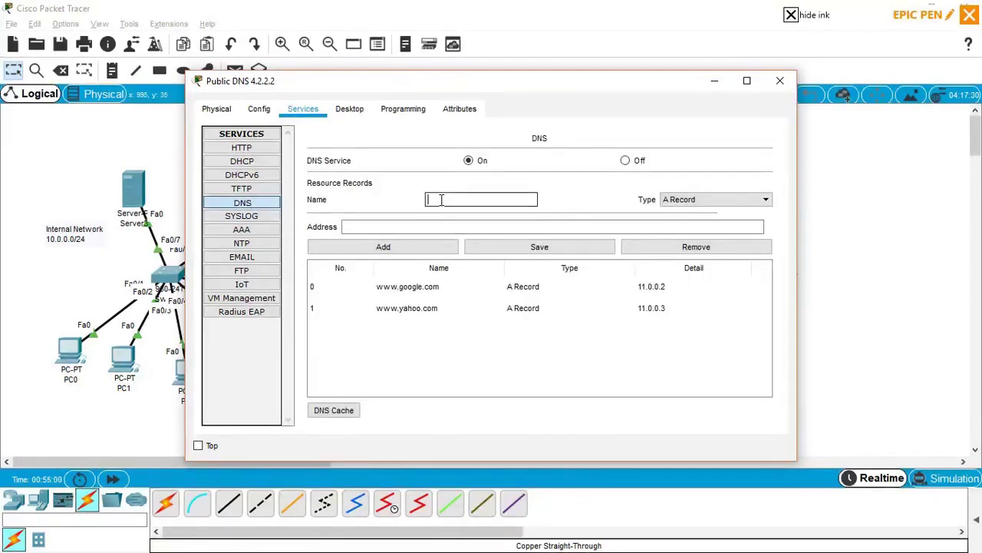
type("www.xyz")
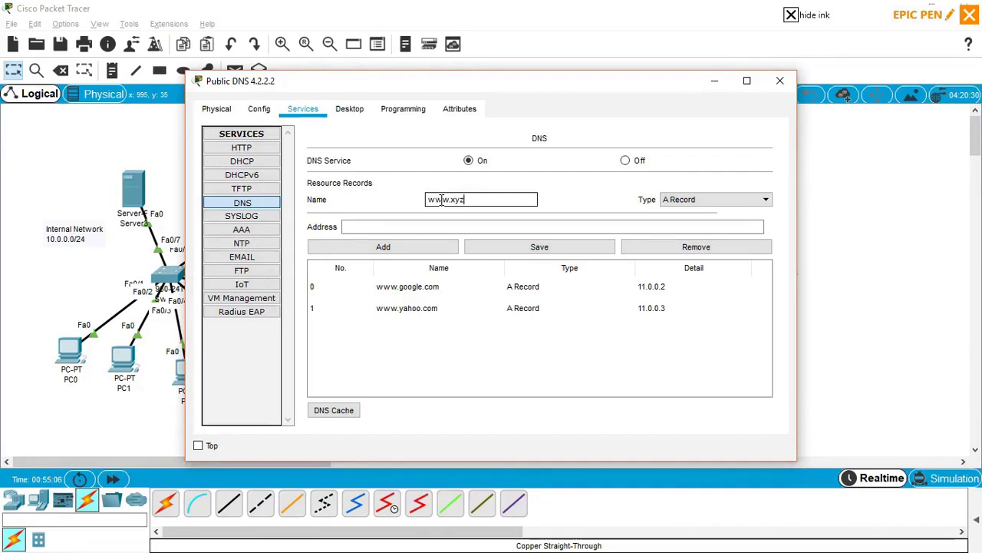
type(".com")
key("Tab")
key("Tab")
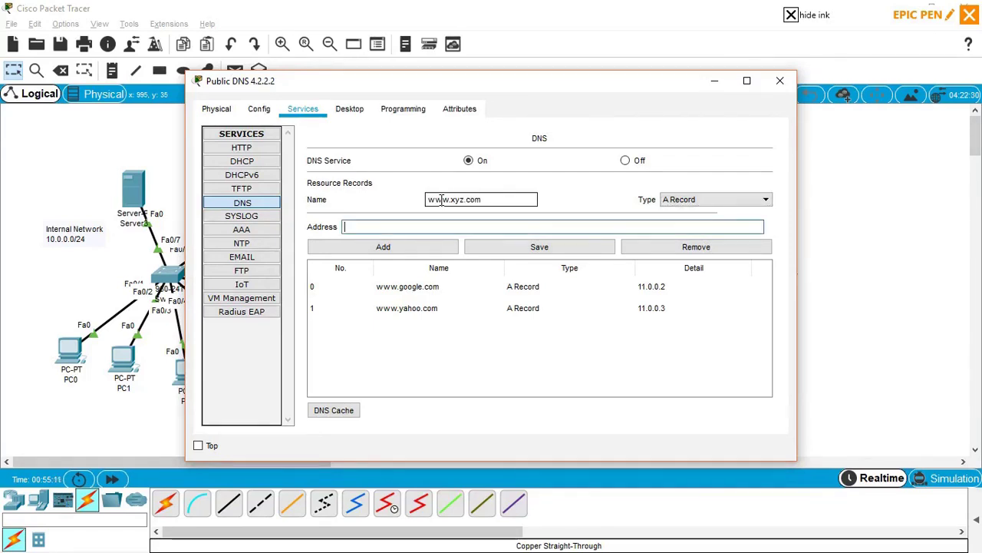
type("200.0.0.2")
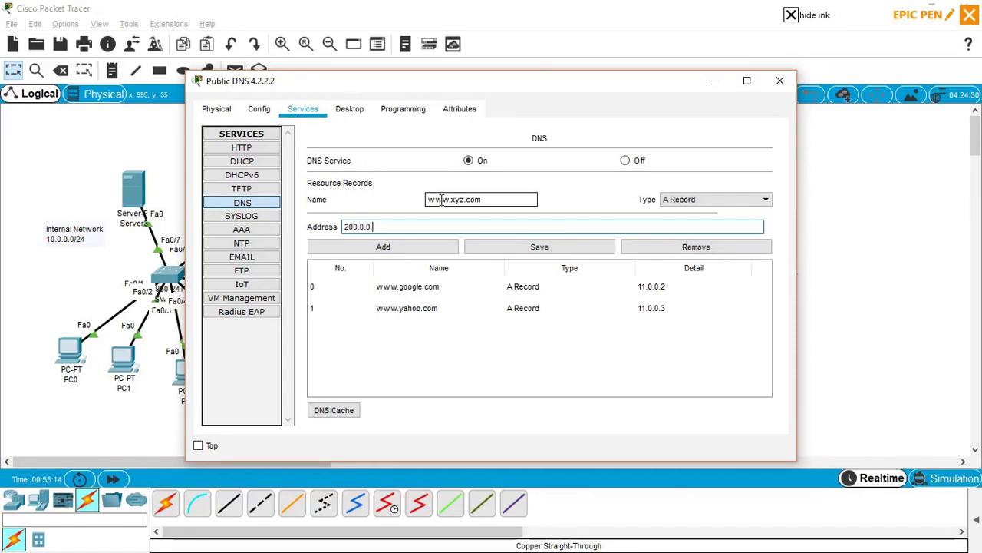
left_click(417, 242)
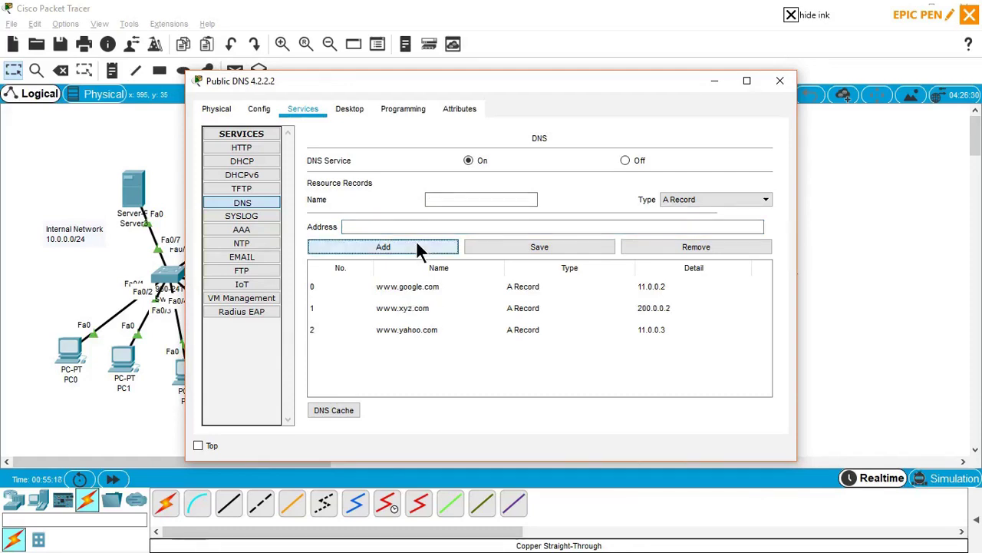
left_click(528, 247)
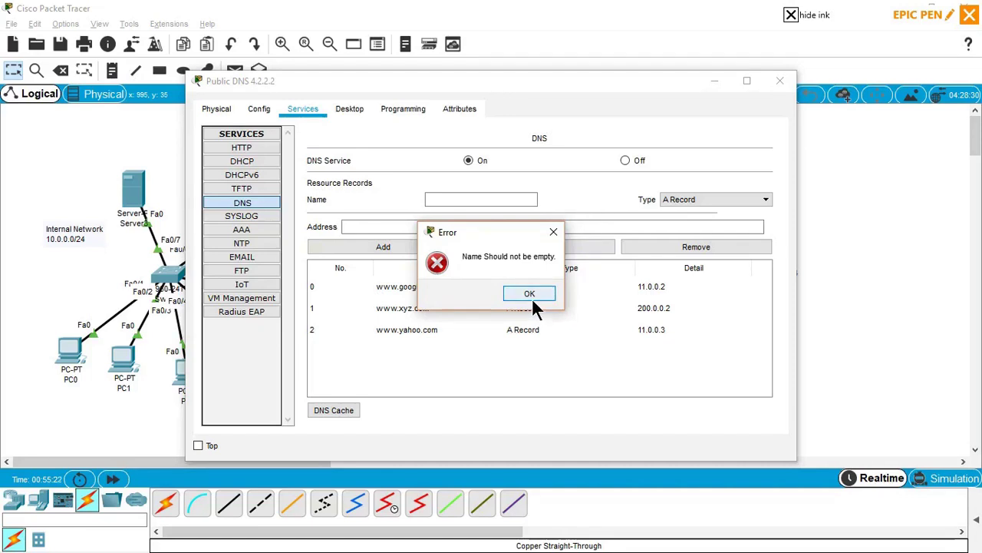
key("Return")
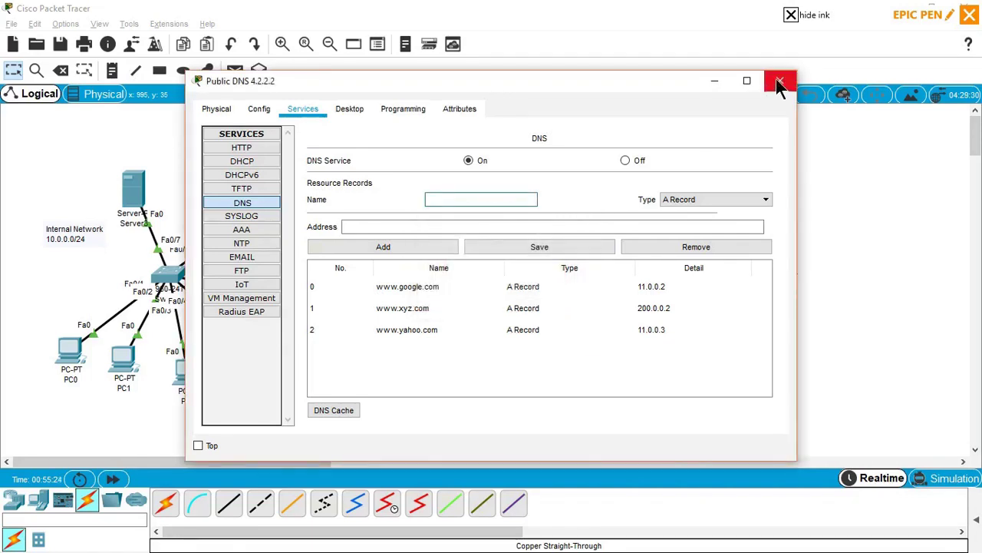
left_click(778, 79)
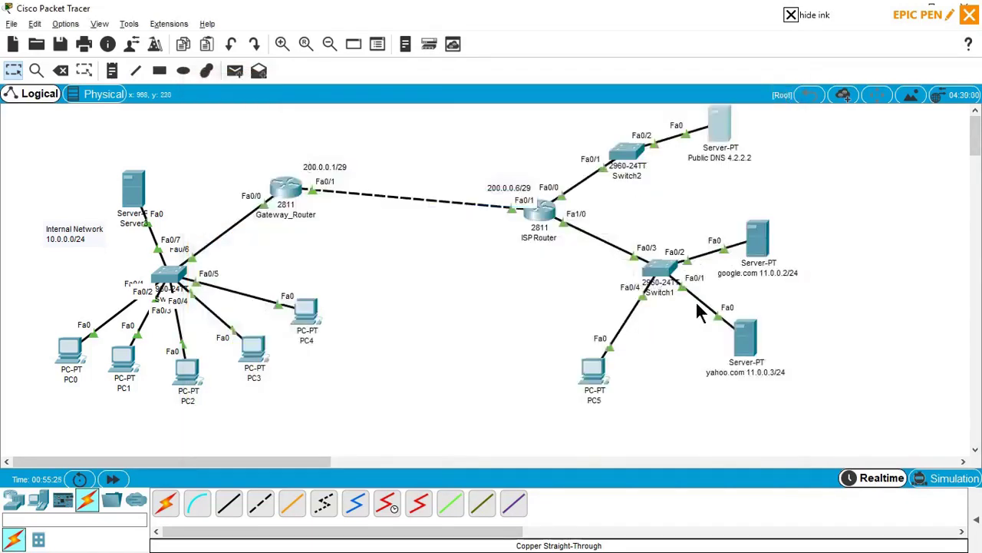
left_click(592, 369)
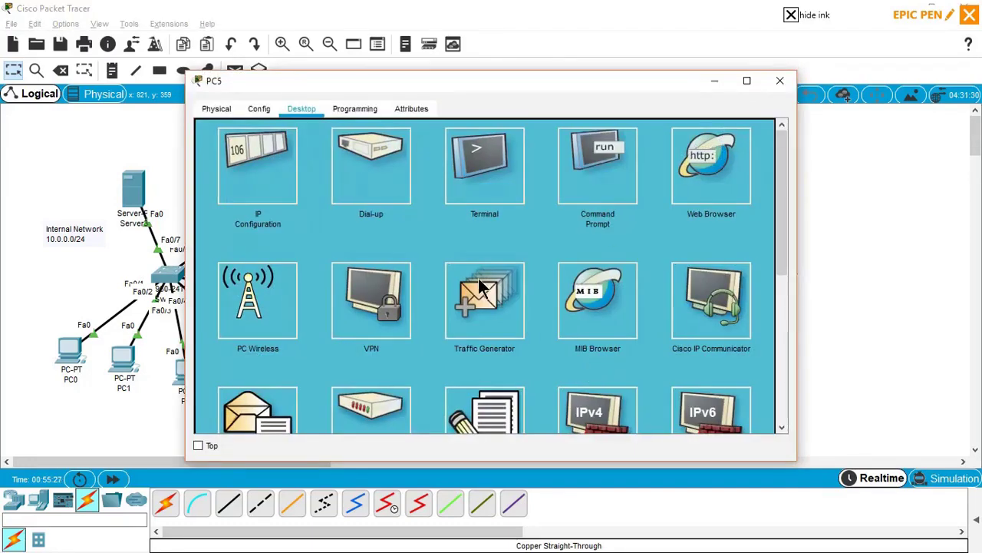
left_click(693, 165)
left_click(475, 148)
type("ww")
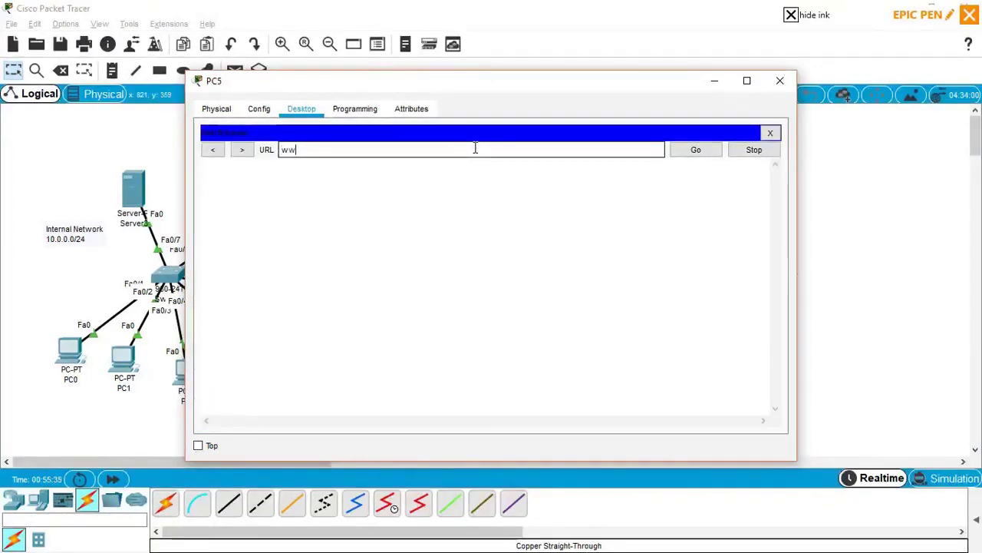
type("w.xyz")
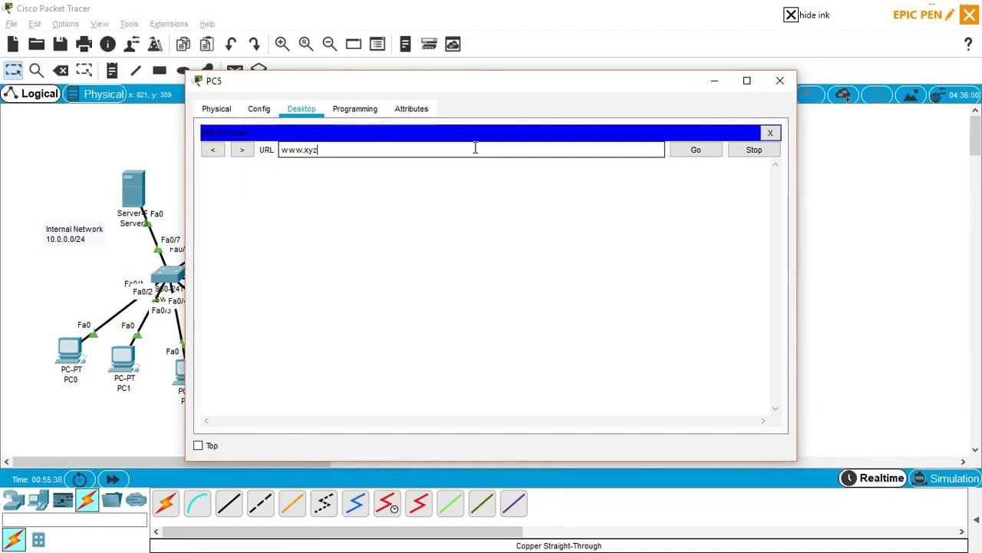
type(".com")
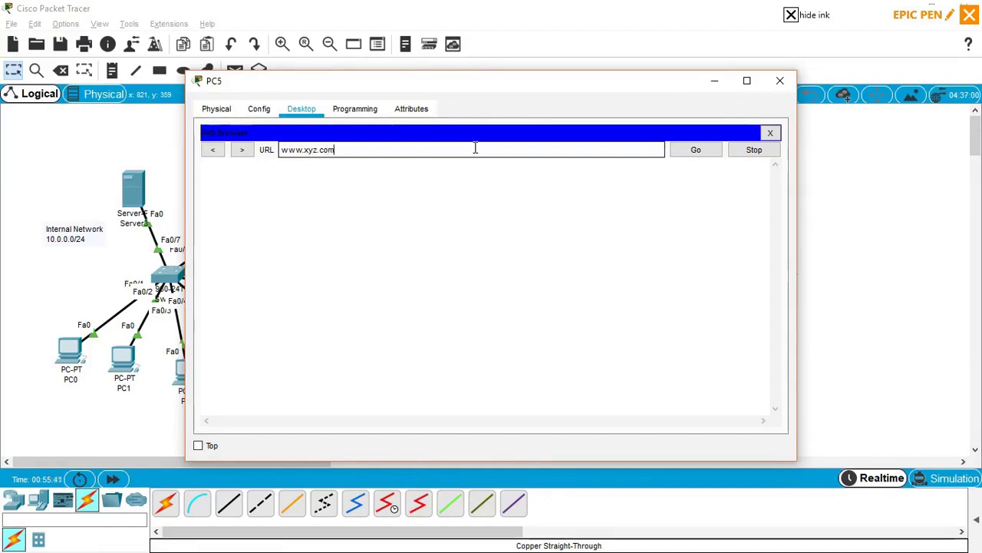
key("Return")
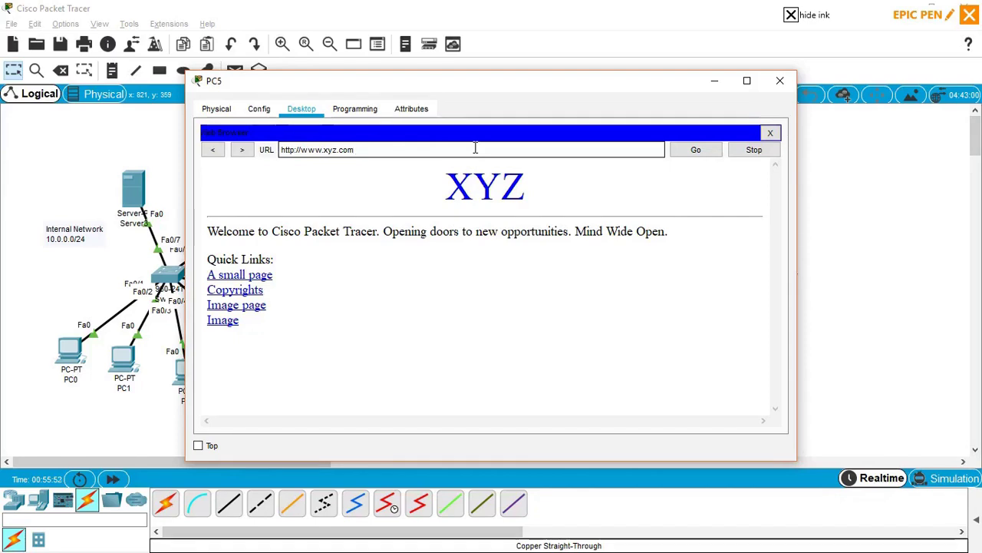
Run show ip nat translations on Gateway_Router and examine the static and TCP entries for the internal web server.
left_click(79, 160)
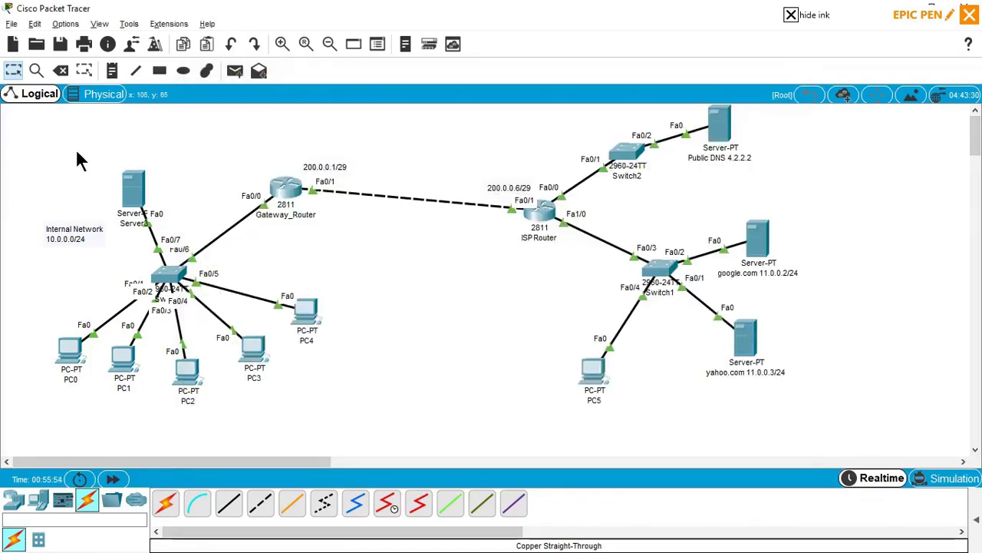
left_click(285, 192)
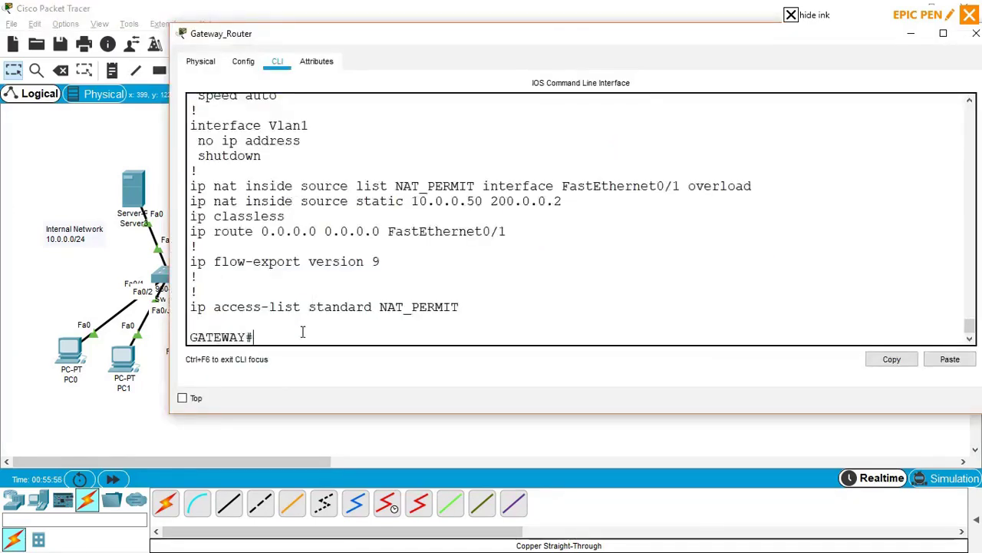
key("Up")
key("Up")
key("Return")
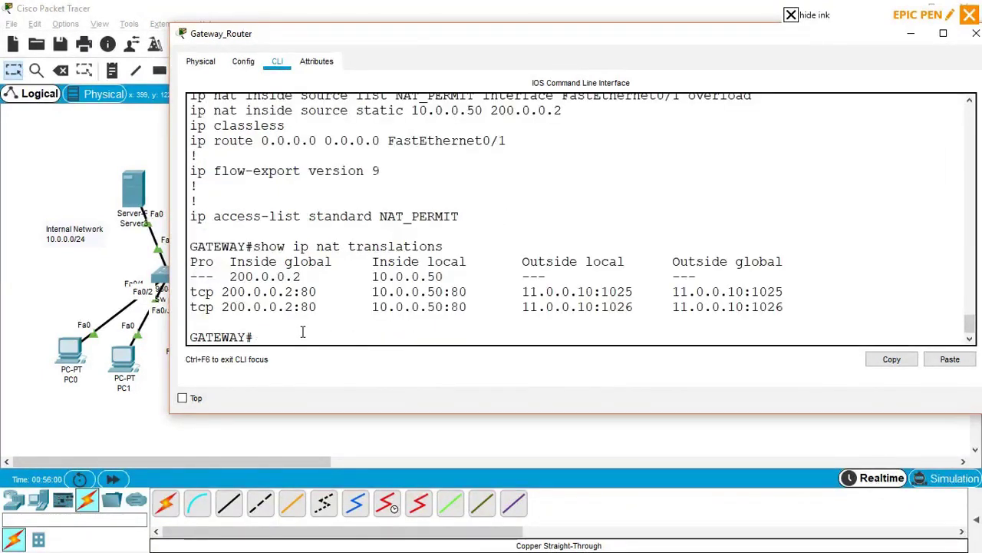
left_click_drag(221, 292, 300, 292)
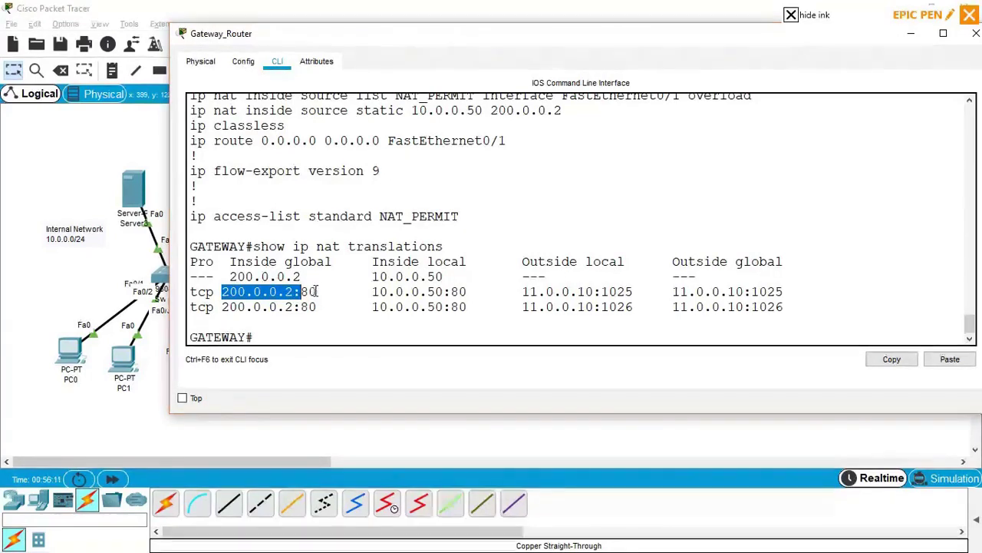
left_click_drag(374, 292, 234, 269)
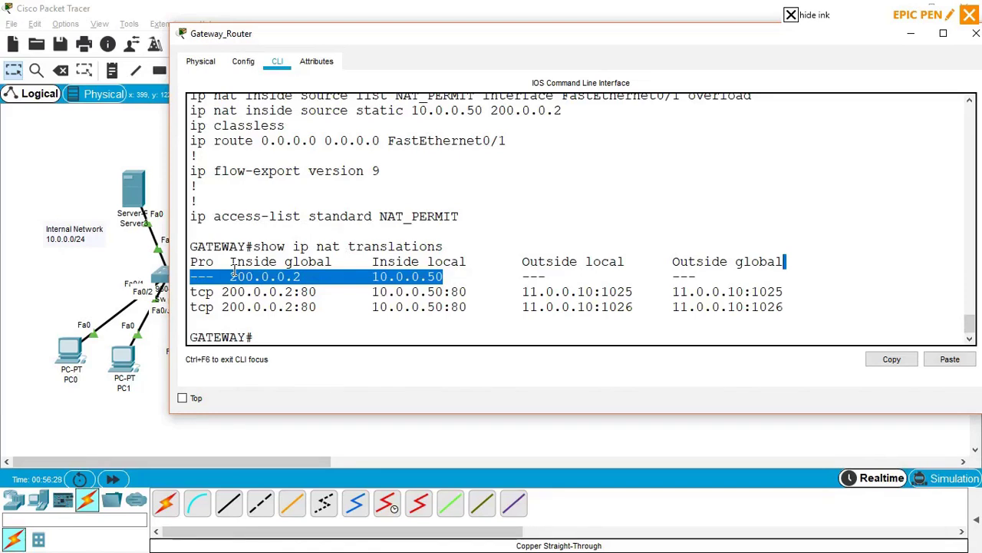
key("alt+Tab")
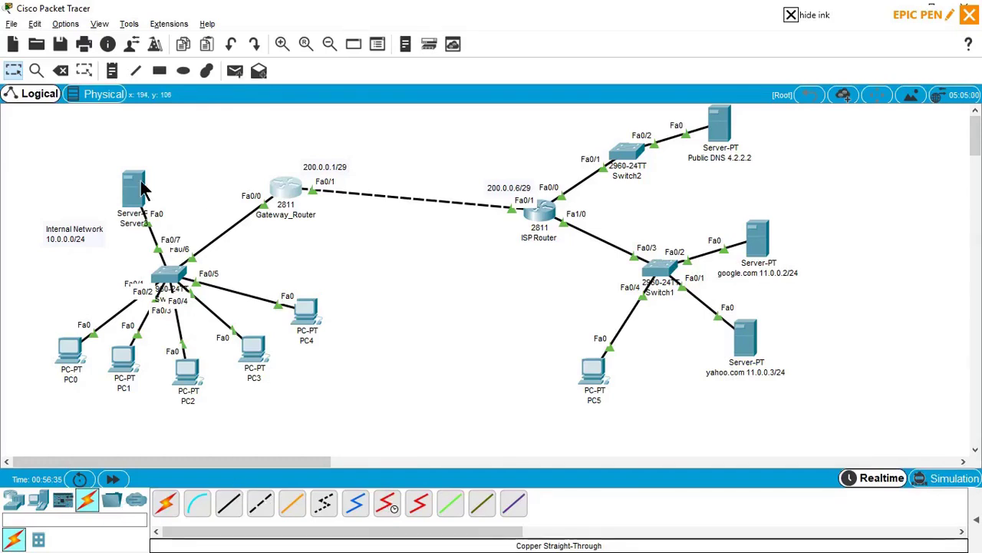
Add a second server to the internal network, beside the existing internal server.
mouse_move(145, 192)
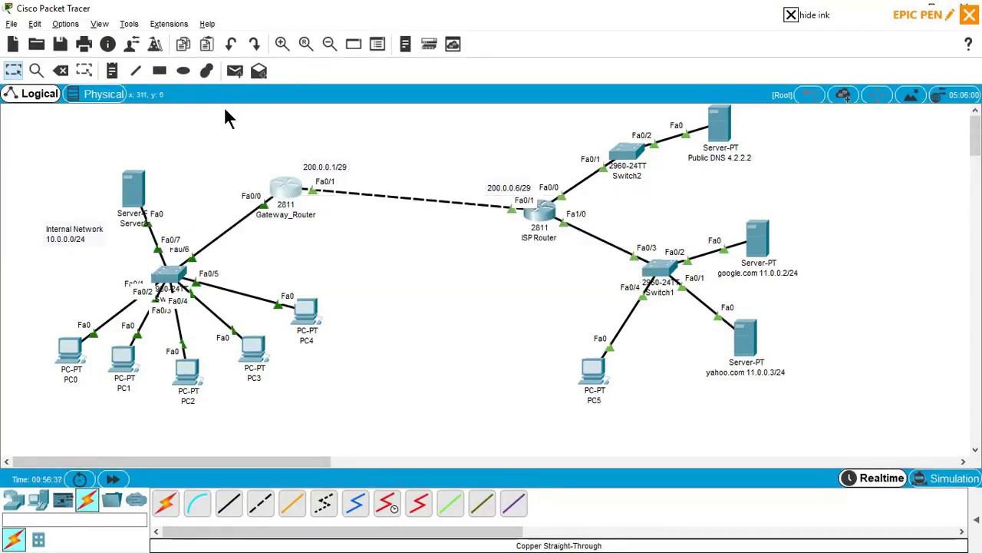
mouse_move(140, 190)
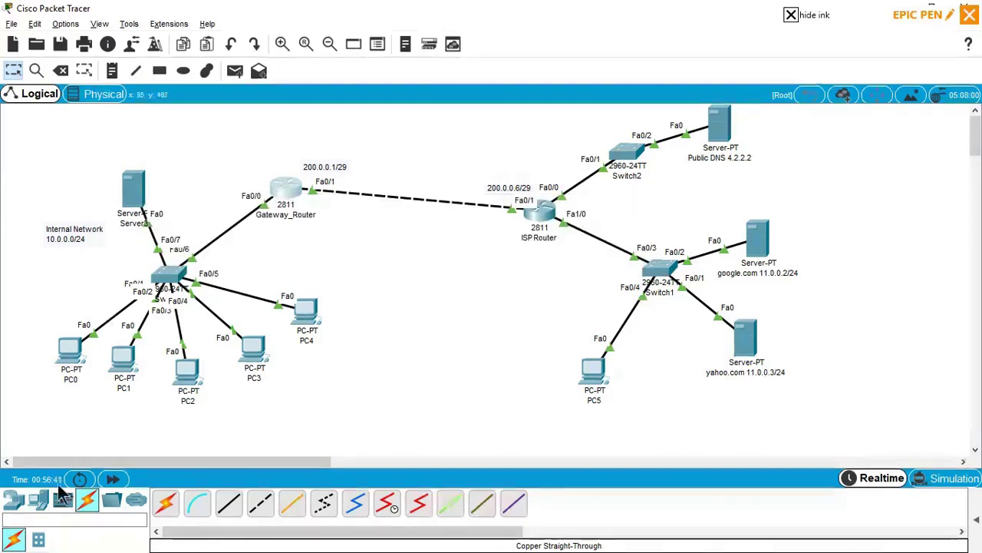
left_click(38, 500)
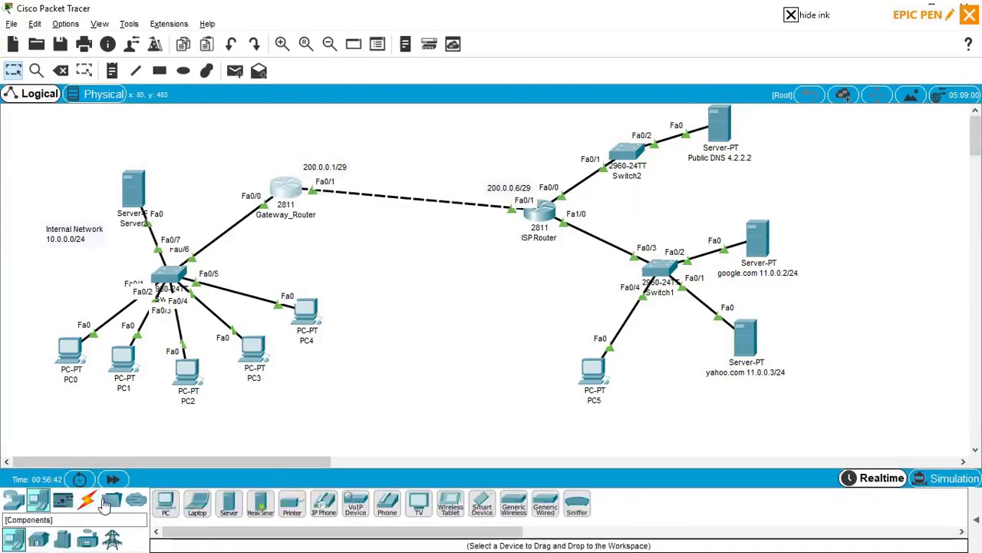
left_click_drag(229, 506, 186, 182)
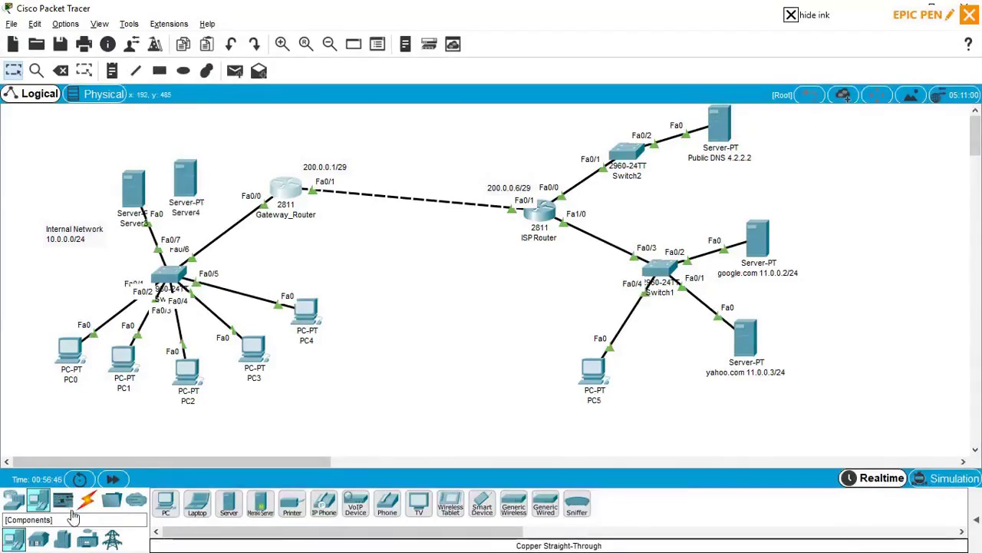
Connect the new Server4 to port FastEthernet0/8 of the internal network's switch with a copper straight-through cable.
left_click(88, 501)
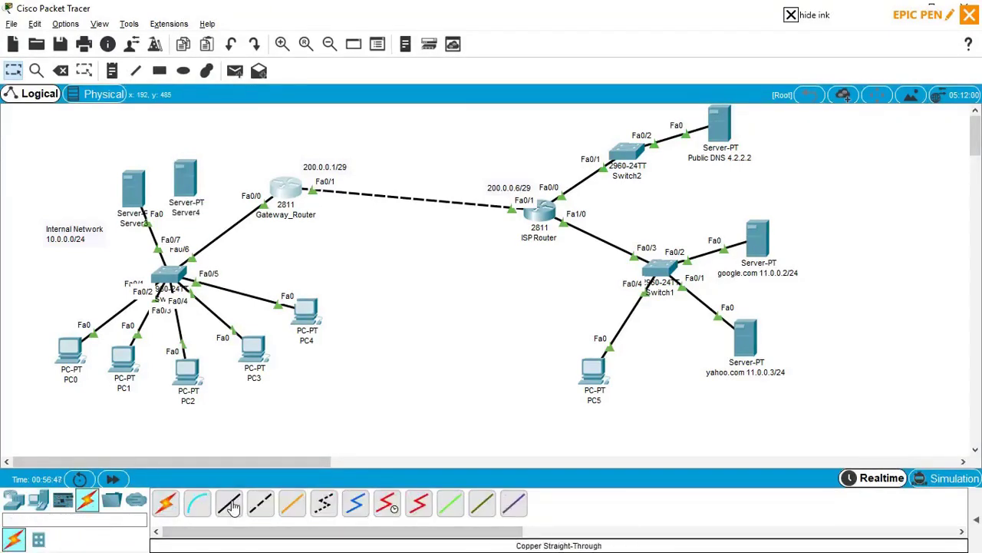
left_click(191, 184)
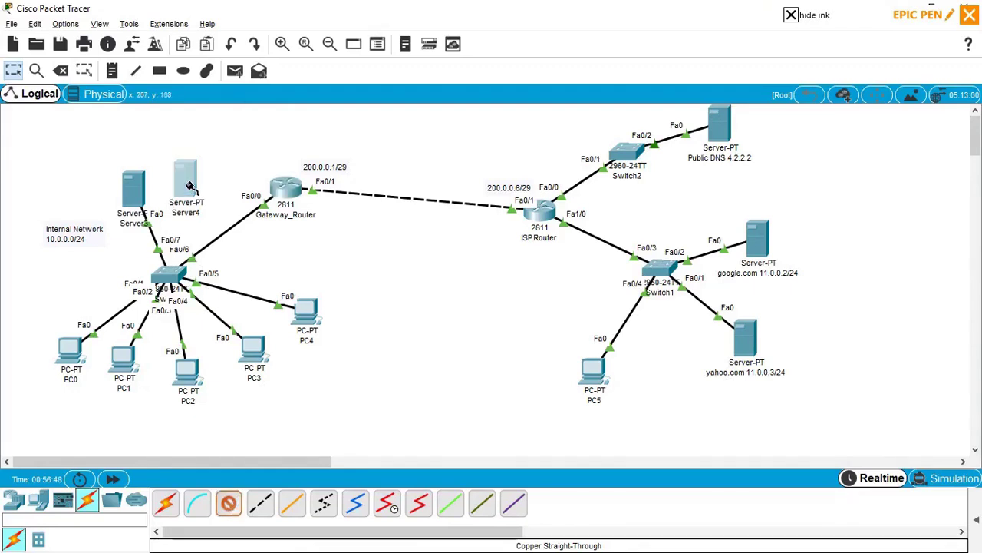
left_click(220, 194)
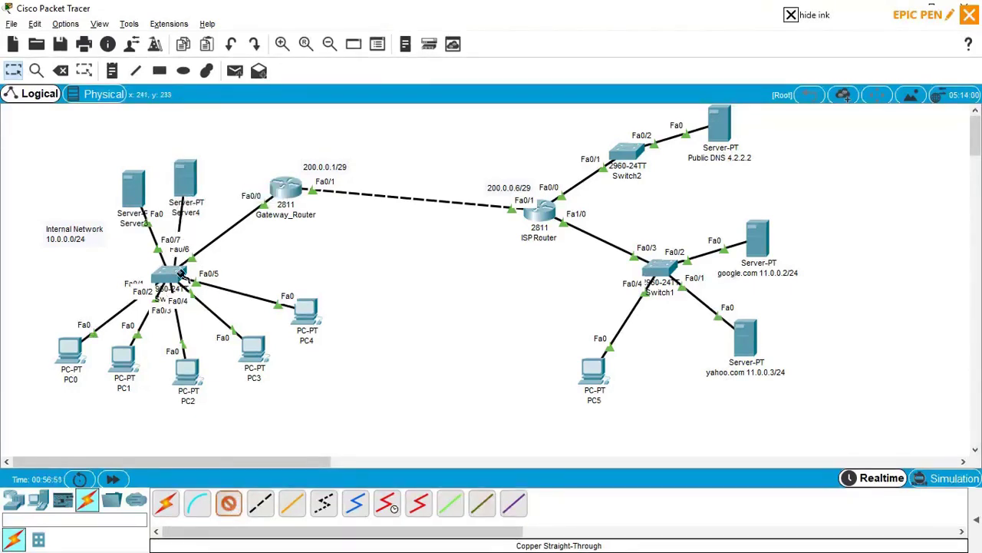
left_click(177, 274)
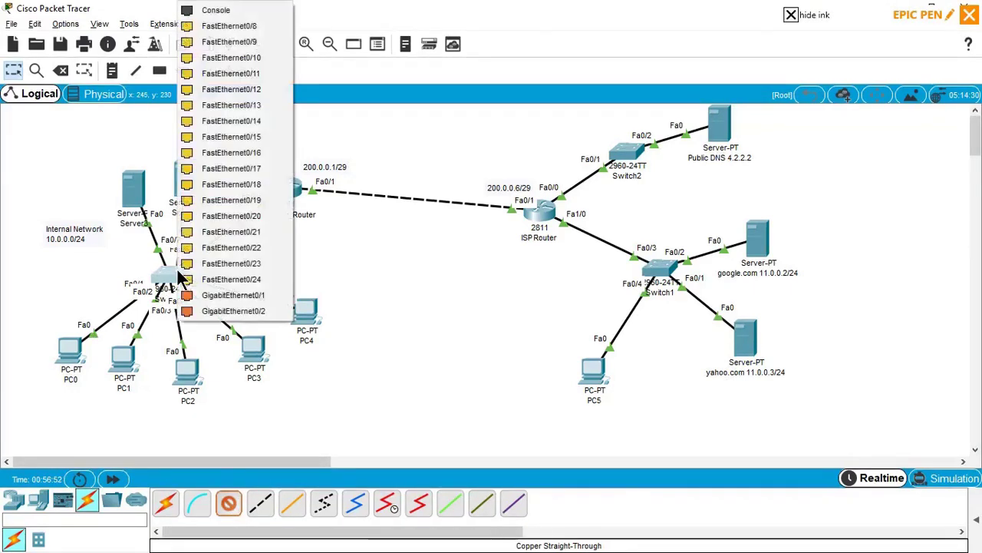
left_click(226, 31)
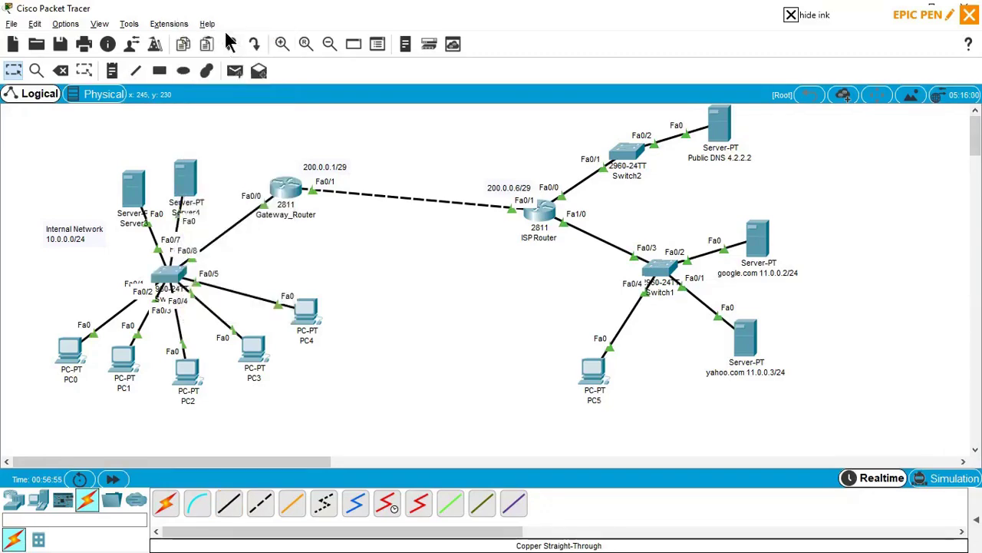